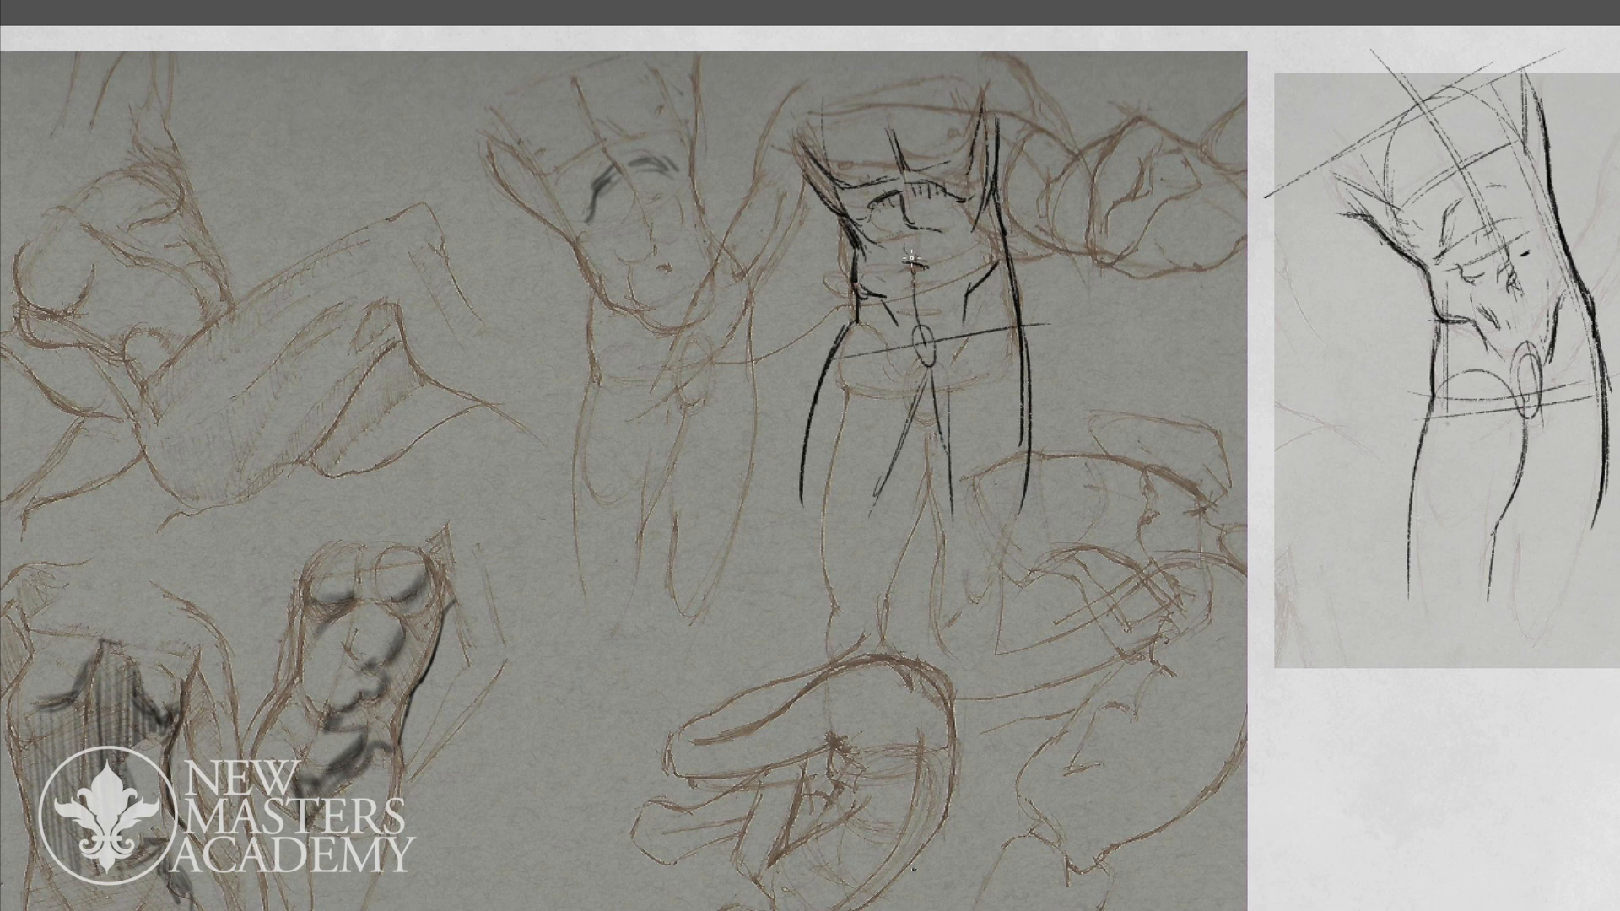
key(Tab)
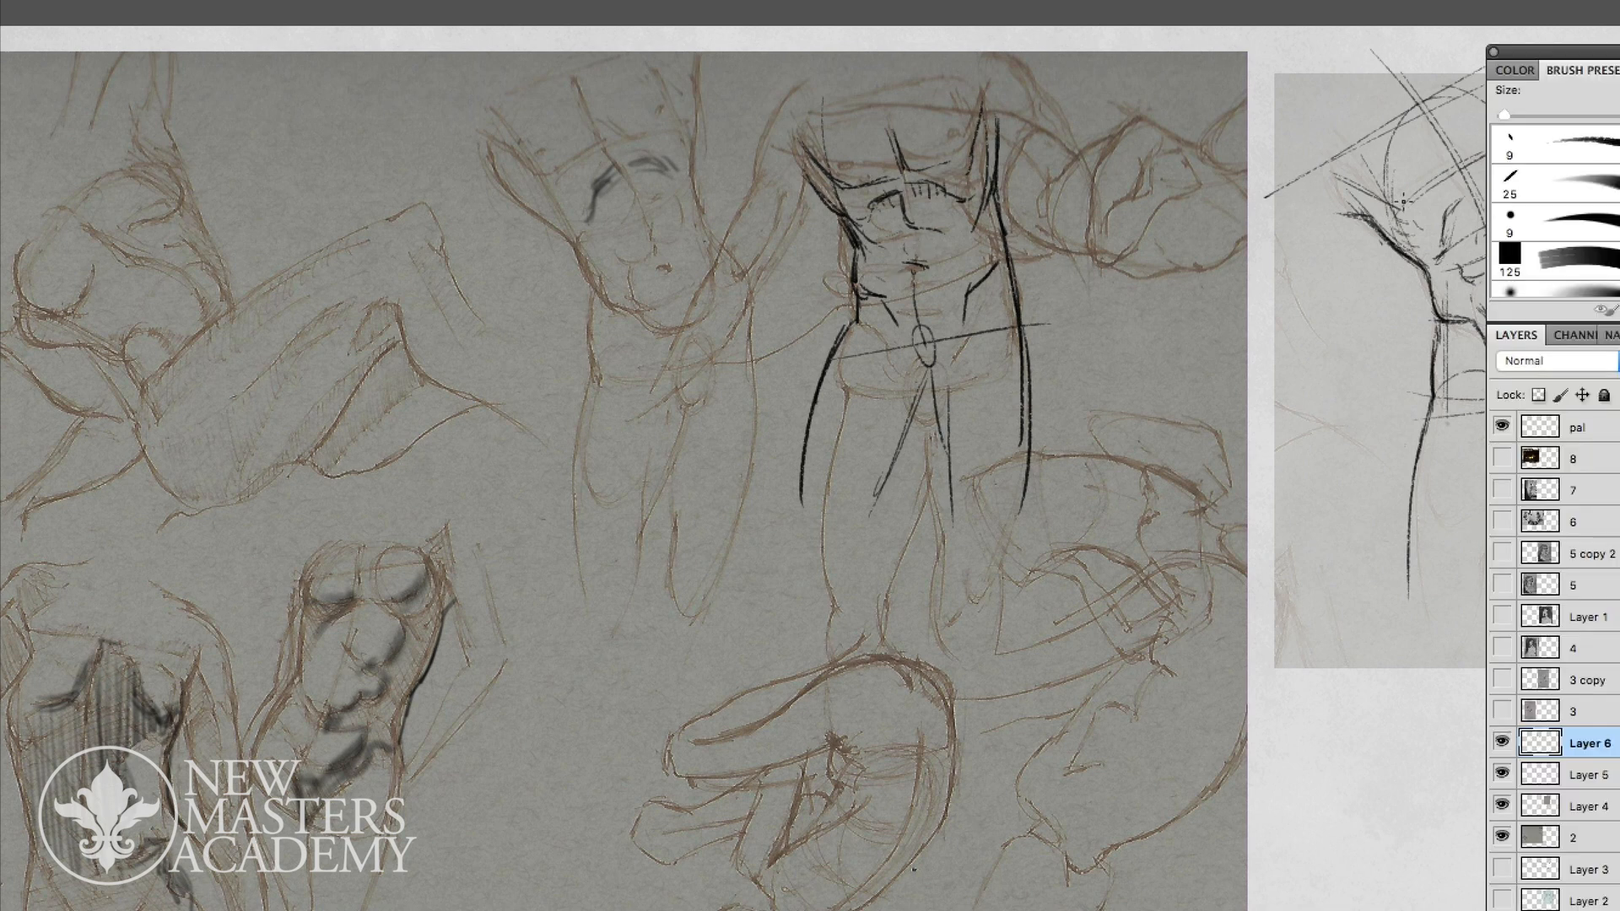
key(Tab)
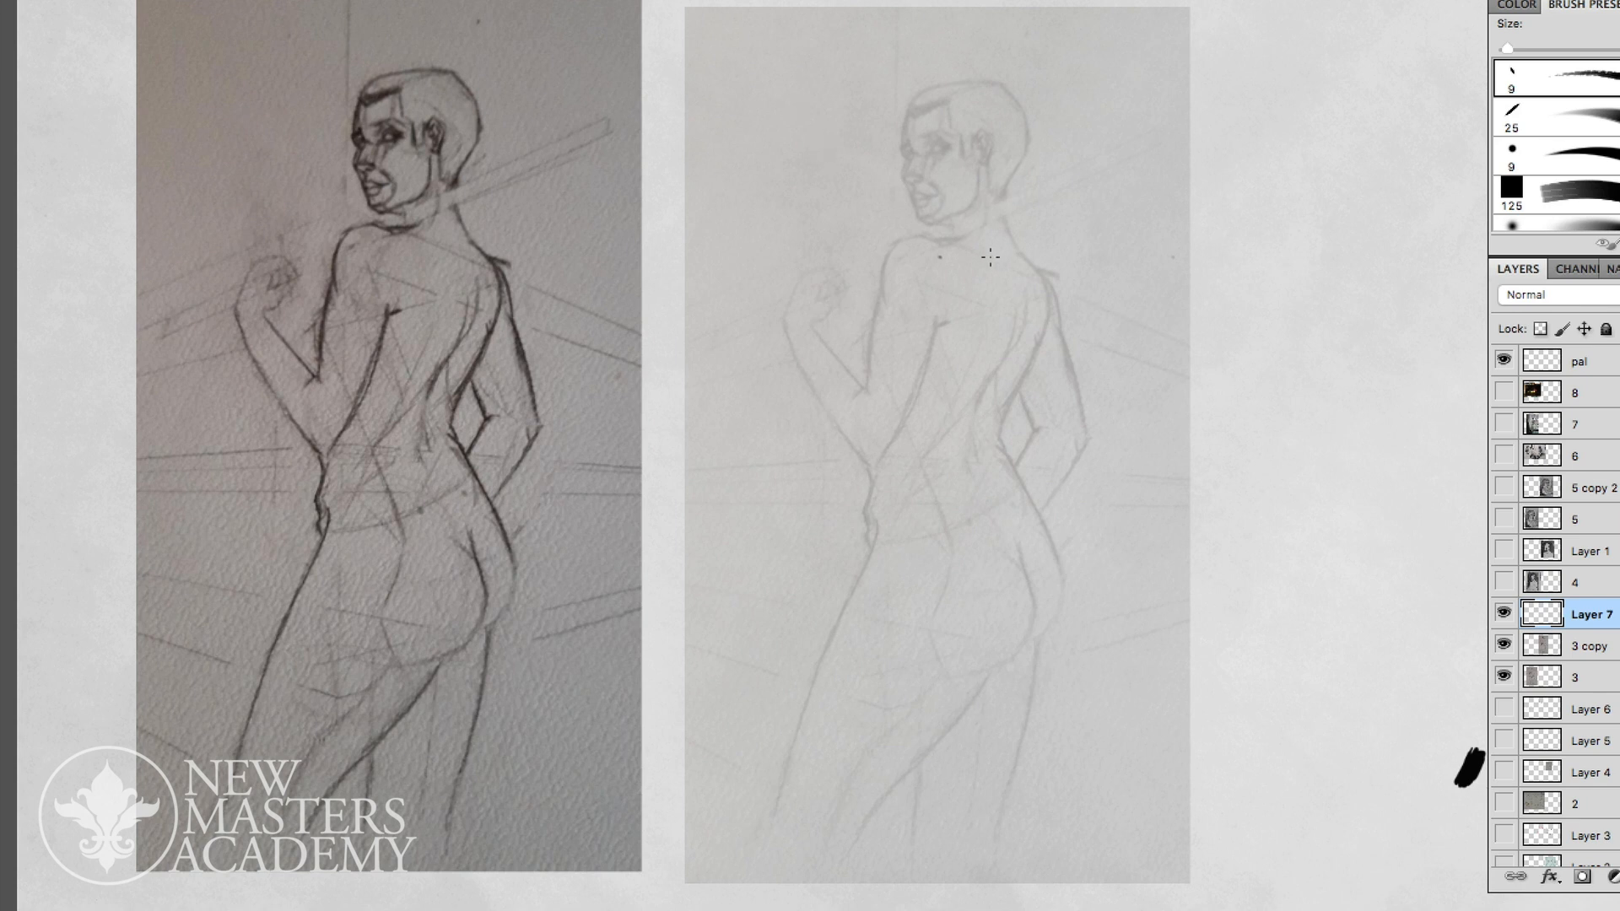
- Trace the shoulder line, the back of the neck and the near upper arm's outer edge over the faded figure, undoing stray strokes
shift+click(926, 237)
shift+click(892, 247)
drag(980, 199, 941, 240)
mouse_move(1019, 245)
mouse_down()
mouse_move(1005, 197)
mouse_move(1021, 263)
mouse_move(1021, 242)
mouse_move(1049, 272)
mouse_up()
key(super+alt+z)
key(super+alt+z)
key(super+alt+z)
mouse_move(1016, 164)
mouse_down()
mouse_move(1017, 240)
mouse_move(1048, 273)
mouse_up()
mouse_move(921, 256)
mouse_down()
mouse_move(906, 295)
mouse_move(938, 243)
mouse_move(881, 306)
mouse_move(863, 371)
mouse_up()
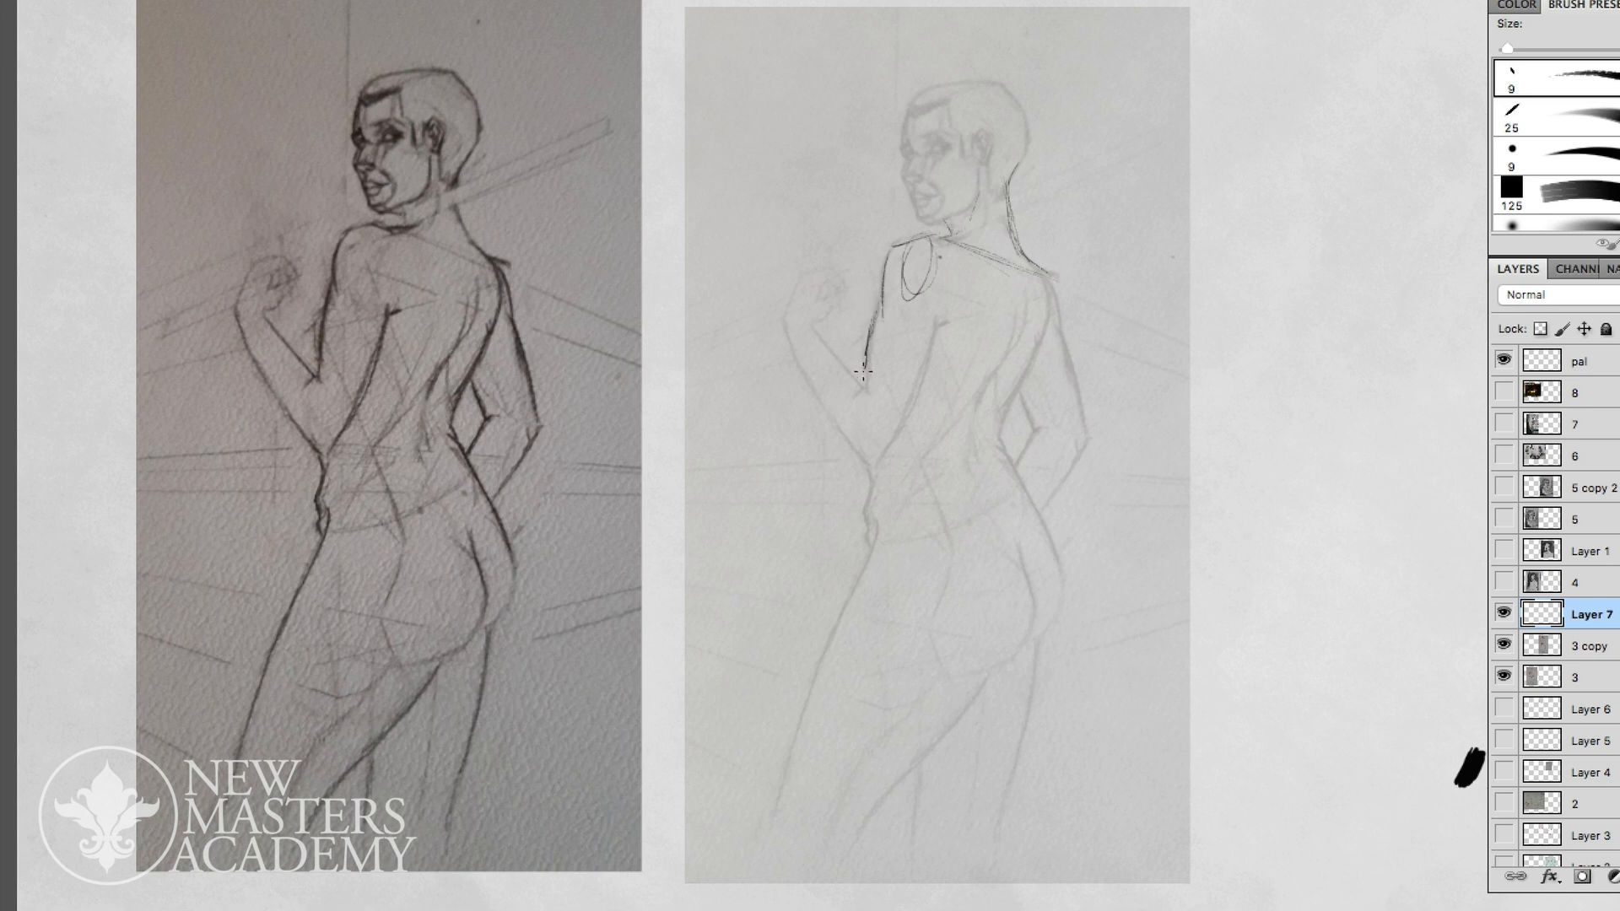
- Trace the near arm's inner edge down toward the waist and mark the shoulder blade and upper spine lines
drag(941, 304, 882, 460)
mouse_move(940, 256)
mouse_down()
mouse_move(942, 296)
mouse_move(970, 329)
mouse_up()
drag(990, 259, 985, 345)
mouse_move(966, 249)
mouse_down()
mouse_move(994, 279)
mouse_move(993, 363)
mouse_up()
drag(1019, 281, 1014, 355)
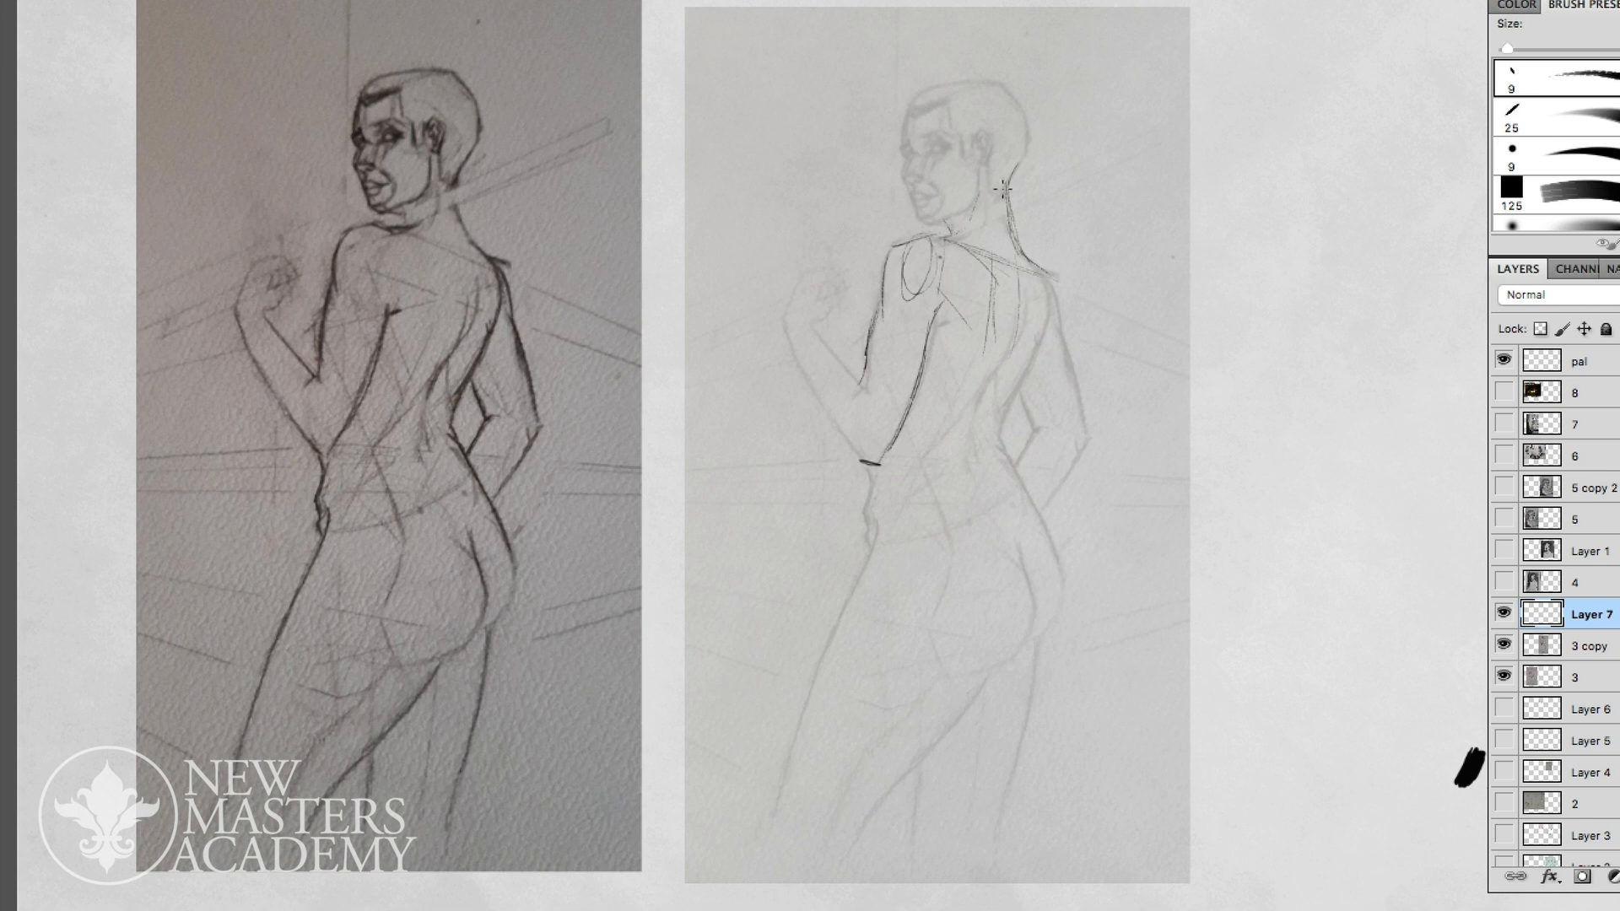
- Trace the far side of the back down to the waist and wrap curved cross-contour lines around the base of the ribcage
drag(1022, 272, 1011, 377)
mouse_move(1057, 275)
mouse_down()
mouse_move(1001, 384)
mouse_move(1055, 334)
mouse_move(1020, 410)
mouse_up()
mouse_move(1044, 366)
mouse_down()
mouse_move(995, 442)
mouse_move(891, 392)
mouse_move(1004, 438)
mouse_up()
drag(929, 438, 987, 428)
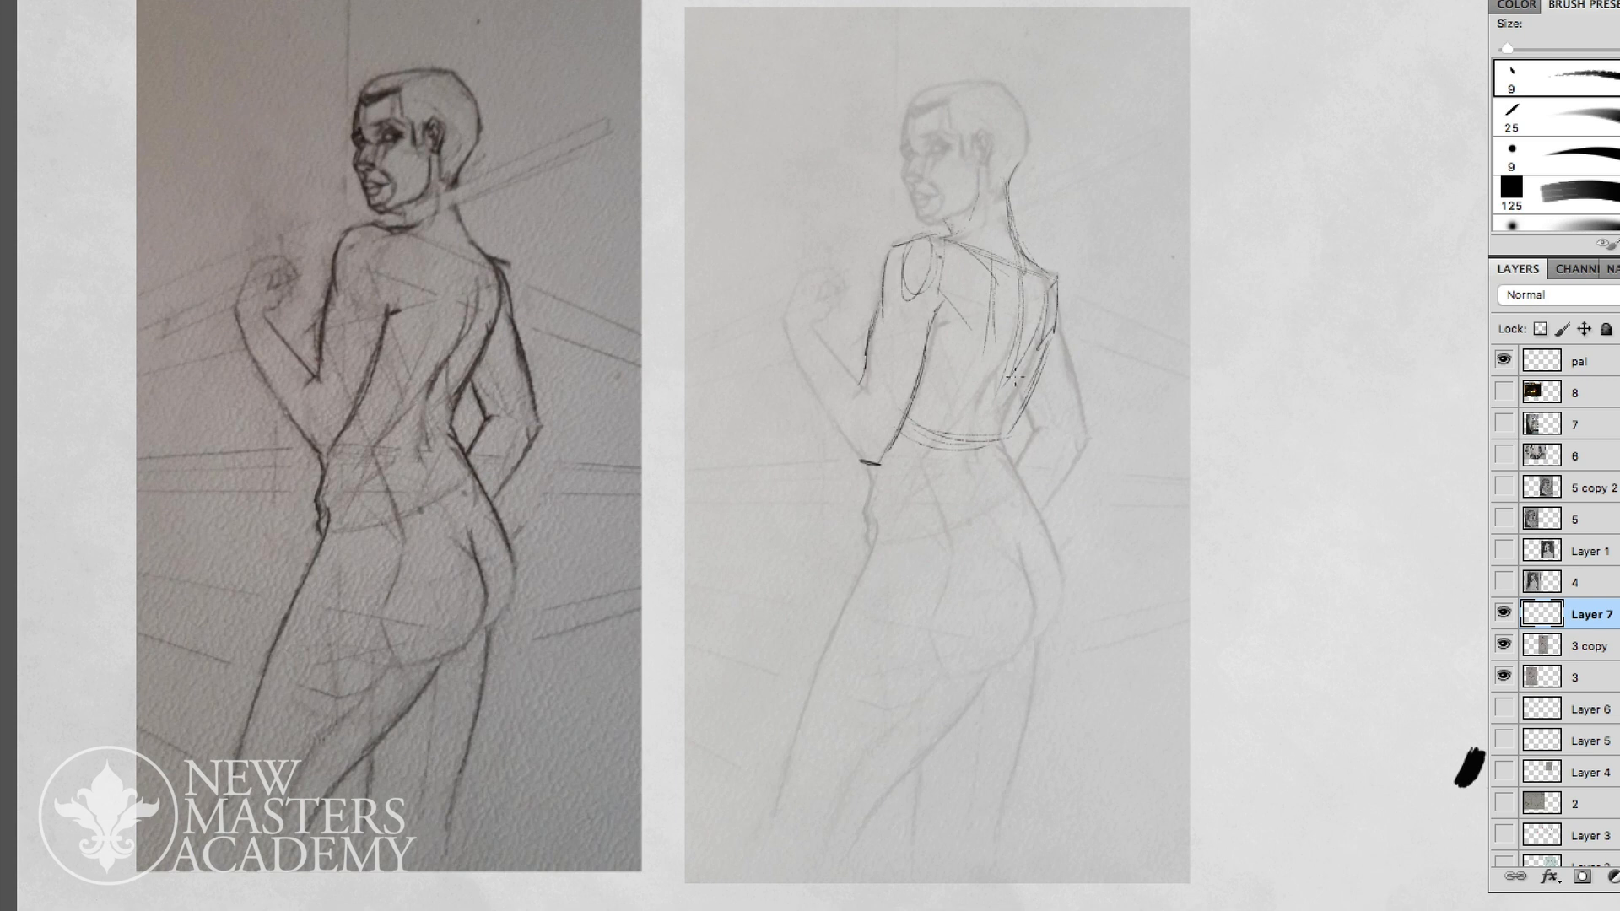
drag(1039, 352, 1006, 475)
mouse_move(981, 427)
mouse_down()
mouse_move(978, 468)
mouse_move(1001, 494)
mouse_up()
drag(872, 463, 866, 543)
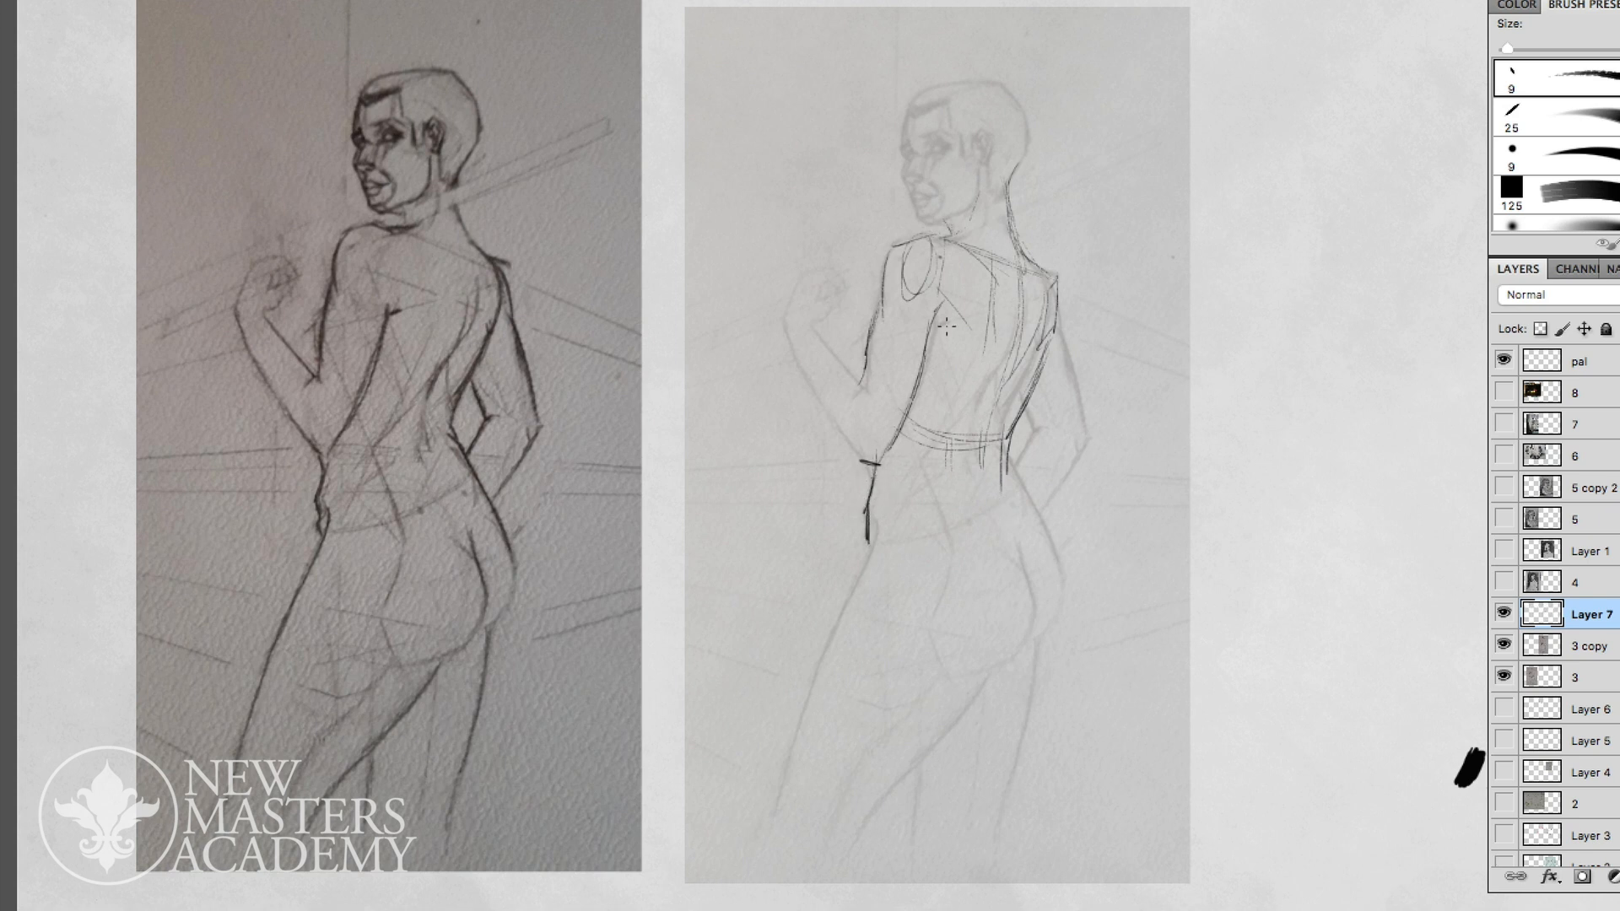
- Define the shoulder blade's lower corner and neck slope, and trace the far arm bent at the elbow behind the back
drag(983, 338, 960, 353)
drag(952, 236, 978, 228)
mouse_move(1009, 167)
mouse_down()
mouse_move(1027, 291)
mouse_move(1012, 262)
mouse_move(1014, 244)
mouse_move(1055, 278)
mouse_up()
mouse_move(1060, 341)
mouse_down()
mouse_move(1056, 300)
mouse_move(1085, 449)
mouse_move(1034, 403)
mouse_up()
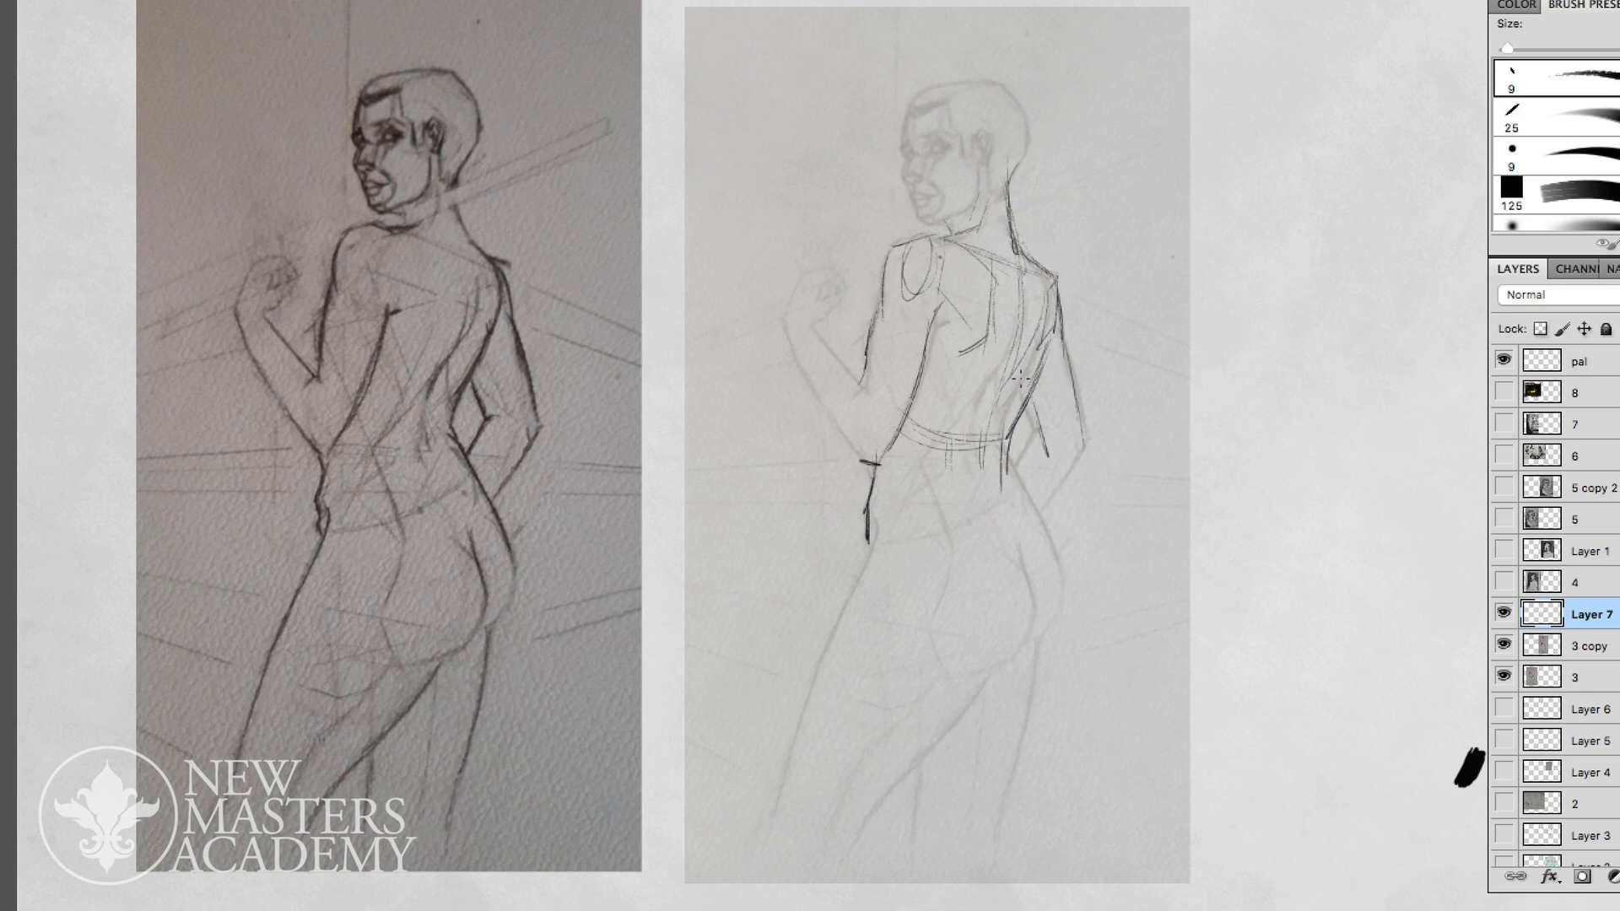
key(alt+super+z)
key(alt+super+z)
mouse_move(1028, 408)
mouse_down()
mouse_move(1040, 443)
mouse_move(1016, 477)
mouse_move(1038, 514)
mouse_move(1058, 487)
mouse_up()
mouse_move(1077, 408)
mouse_down()
mouse_move(1081, 467)
mouse_move(1030, 518)
mouse_up()
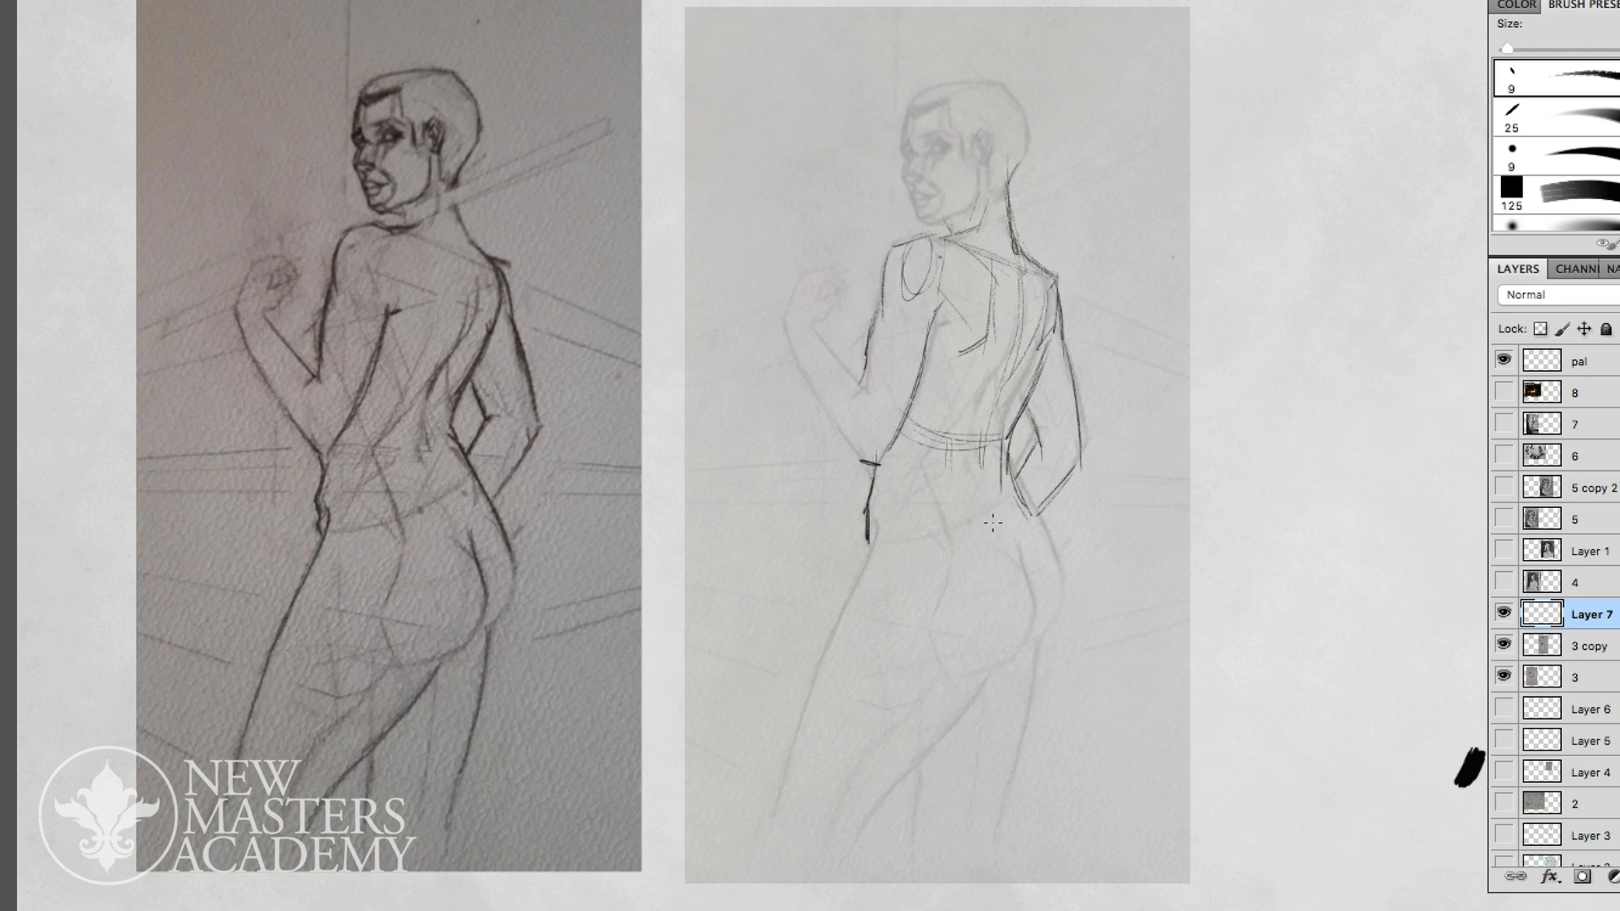
- Enlarge the brush and rough in the far hip's contour below the bent arm, undoing the last two strokes
key(bracketright)
key(bracketright)
mouse_move(1029, 521)
mouse_down()
mouse_move(1016, 487)
mouse_move(1009, 564)
mouse_up()
key(b)
mouse_move(1015, 470)
mouse_down()
mouse_move(1033, 513)
mouse_move(1016, 503)
mouse_move(1063, 606)
mouse_up()
drag(1043, 526, 1053, 612)
key(ctrl+alt+z)
key(ctrl+alt+z)
- Sketch the top line of the pelvis and long plumb lines from the near shoulder down past the hip
mouse_move(894, 512)
mouse_down()
mouse_move(882, 564)
mouse_move(925, 557)
mouse_move(944, 534)
mouse_move(959, 554)
mouse_up()
key(e)
key(b)
mouse_move(905, 249)
mouse_down()
mouse_move(866, 393)
mouse_move(886, 604)
mouse_up()
drag(882, 528, 886, 603)
key(super+z)
drag(896, 258, 892, 638)
- Block in the pelvis as a box with top, side and bottom planes, and place an oval for the near buttock
mouse_move(885, 556)
mouse_down()
mouse_move(904, 698)
mouse_move(979, 679)
mouse_move(1039, 627)
mouse_up()
drag(1026, 504, 1056, 609)
drag(1047, 538, 1060, 615)
mouse_move(884, 530)
mouse_down()
mouse_move(988, 549)
mouse_move(1023, 499)
mouse_move(1040, 502)
mouse_move(1011, 551)
mouse_up()
drag(1012, 553, 1031, 624)
mouse_move(874, 507)
mouse_down()
mouse_move(879, 540)
mouse_move(926, 506)
mouse_up()
mouse_move(895, 513)
mouse_down()
mouse_move(924, 510)
mouse_move(870, 545)
mouse_move(871, 565)
mouse_up()
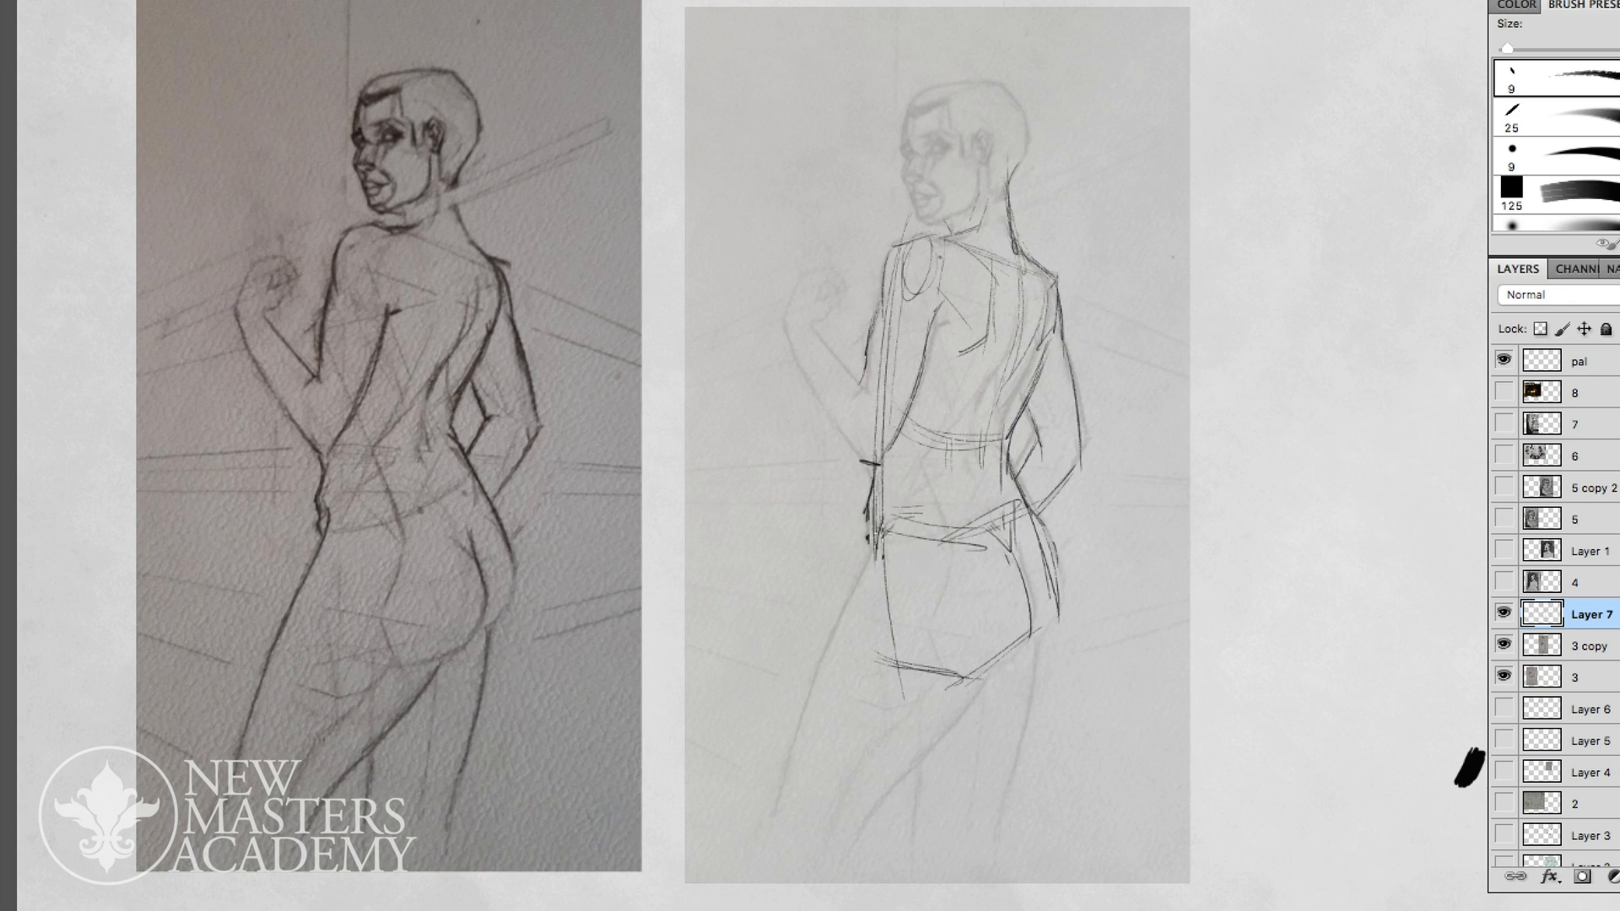
mouse_move(990, 612)
mouse_down()
mouse_move(945, 550)
mouse_move(978, 641)
mouse_move(913, 558)
mouse_move(983, 644)
mouse_move(1040, 615)
mouse_up()
drag(1051, 544, 1017, 646)
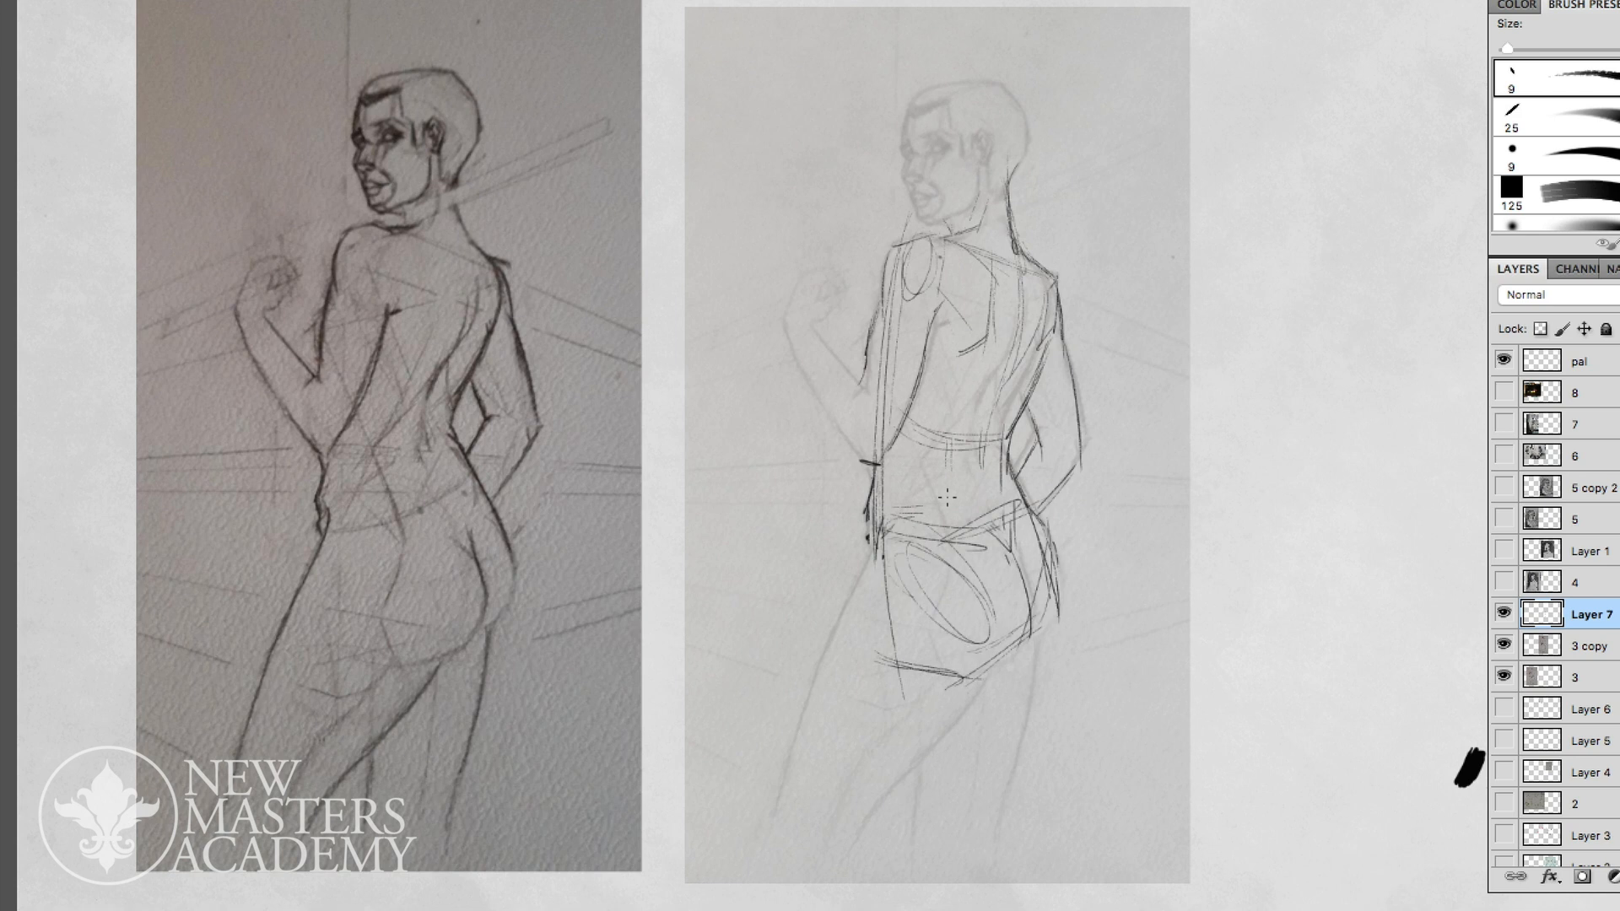
- Trace the near thigh's front and back contours from the hip and buttock down toward the knee
mouse_move(883, 519)
mouse_down()
mouse_move(874, 577)
mouse_move(805, 719)
mouse_up()
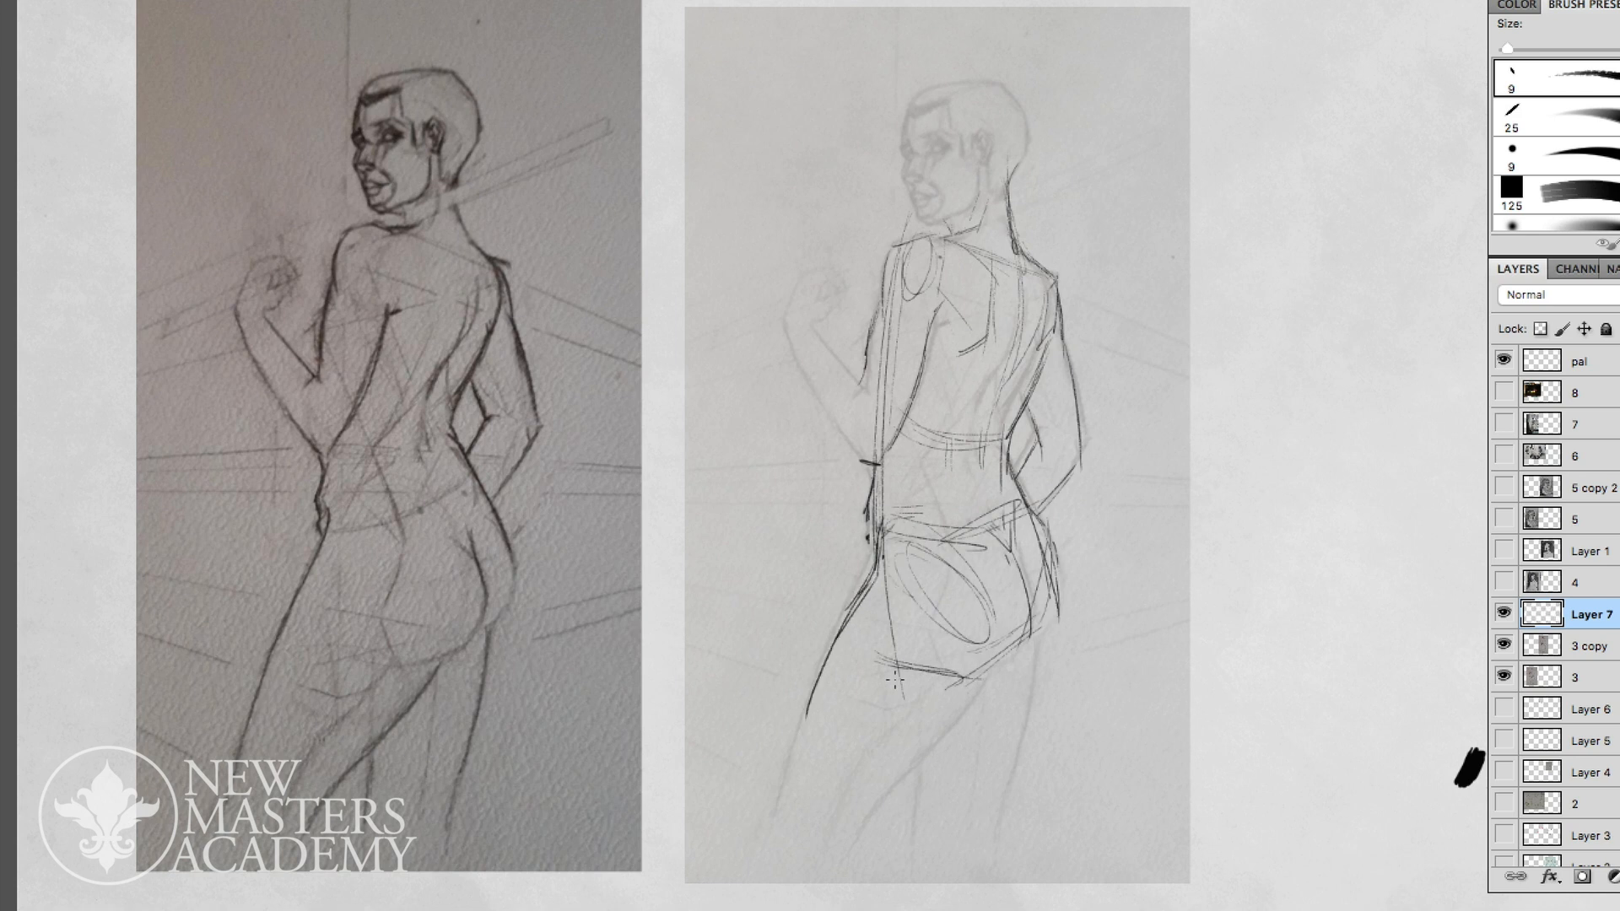
mouse_move(1017, 628)
mouse_down()
mouse_move(956, 667)
mouse_move(915, 748)
mouse_up()
drag(975, 675, 886, 781)
drag(932, 732, 831, 852)
drag(827, 676, 778, 812)
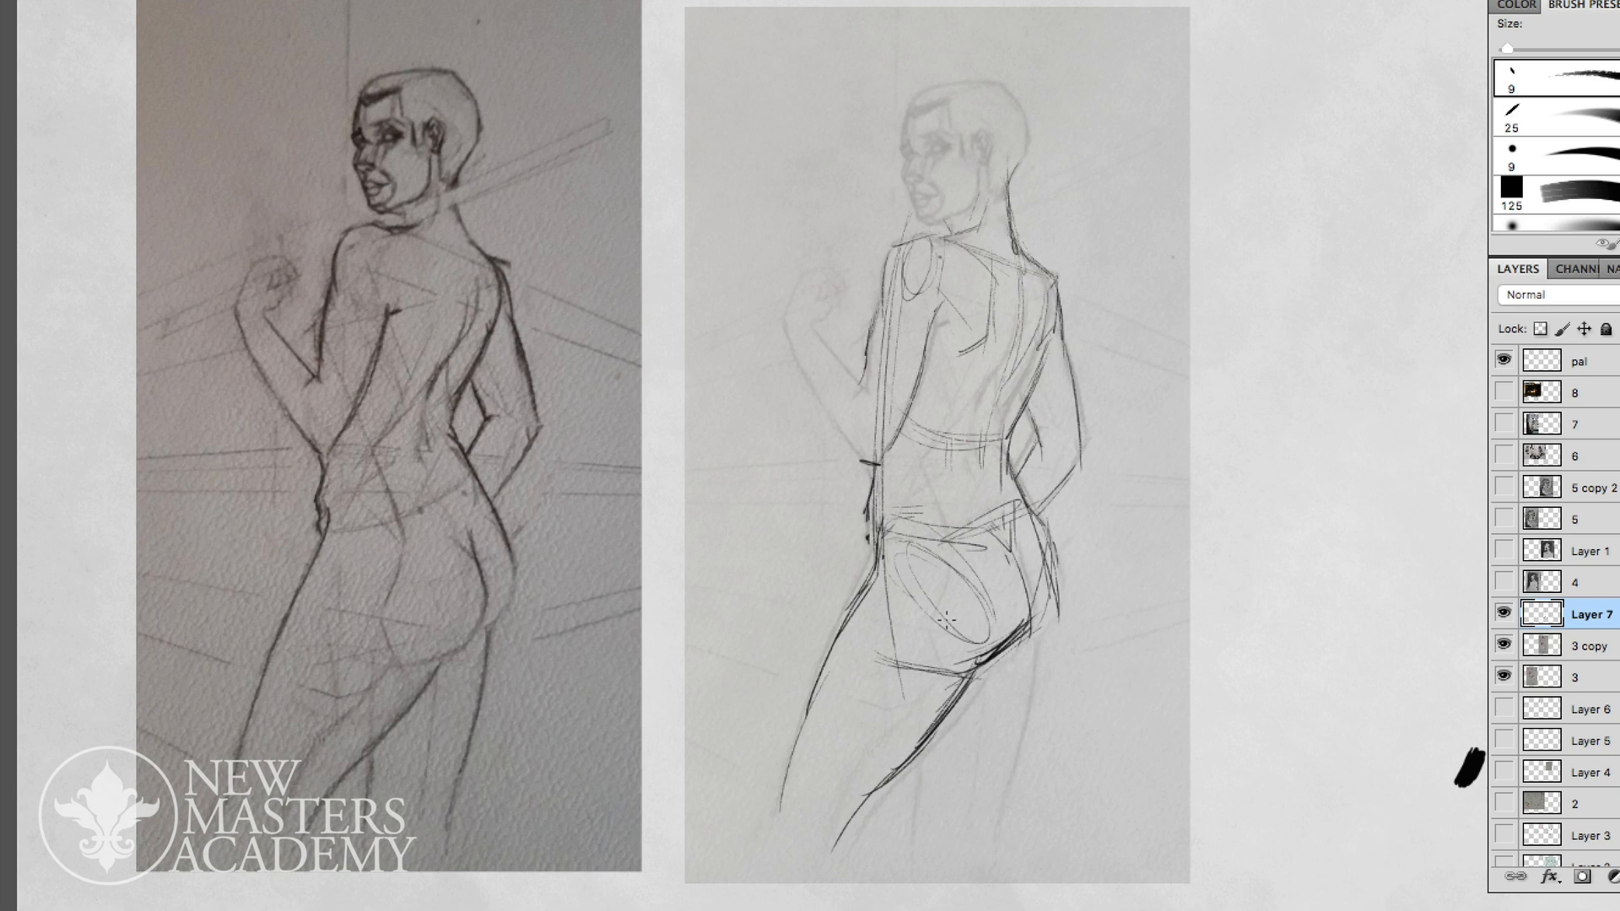
- Hide the panels, reinforce the far buttock's contour and centre crease, and trace the far leg's outer edge
key(Tab)
drag(1041, 523, 1060, 579)
mouse_move(1039, 520)
mouse_down()
mouse_move(1063, 596)
mouse_move(1024, 649)
mouse_up()
drag(1058, 592, 1036, 633)
mouse_move(1015, 553)
mouse_down()
mouse_move(1027, 628)
mouse_move(1026, 593)
mouse_up()
drag(1028, 594, 1025, 620)
drag(1029, 616, 1005, 812)
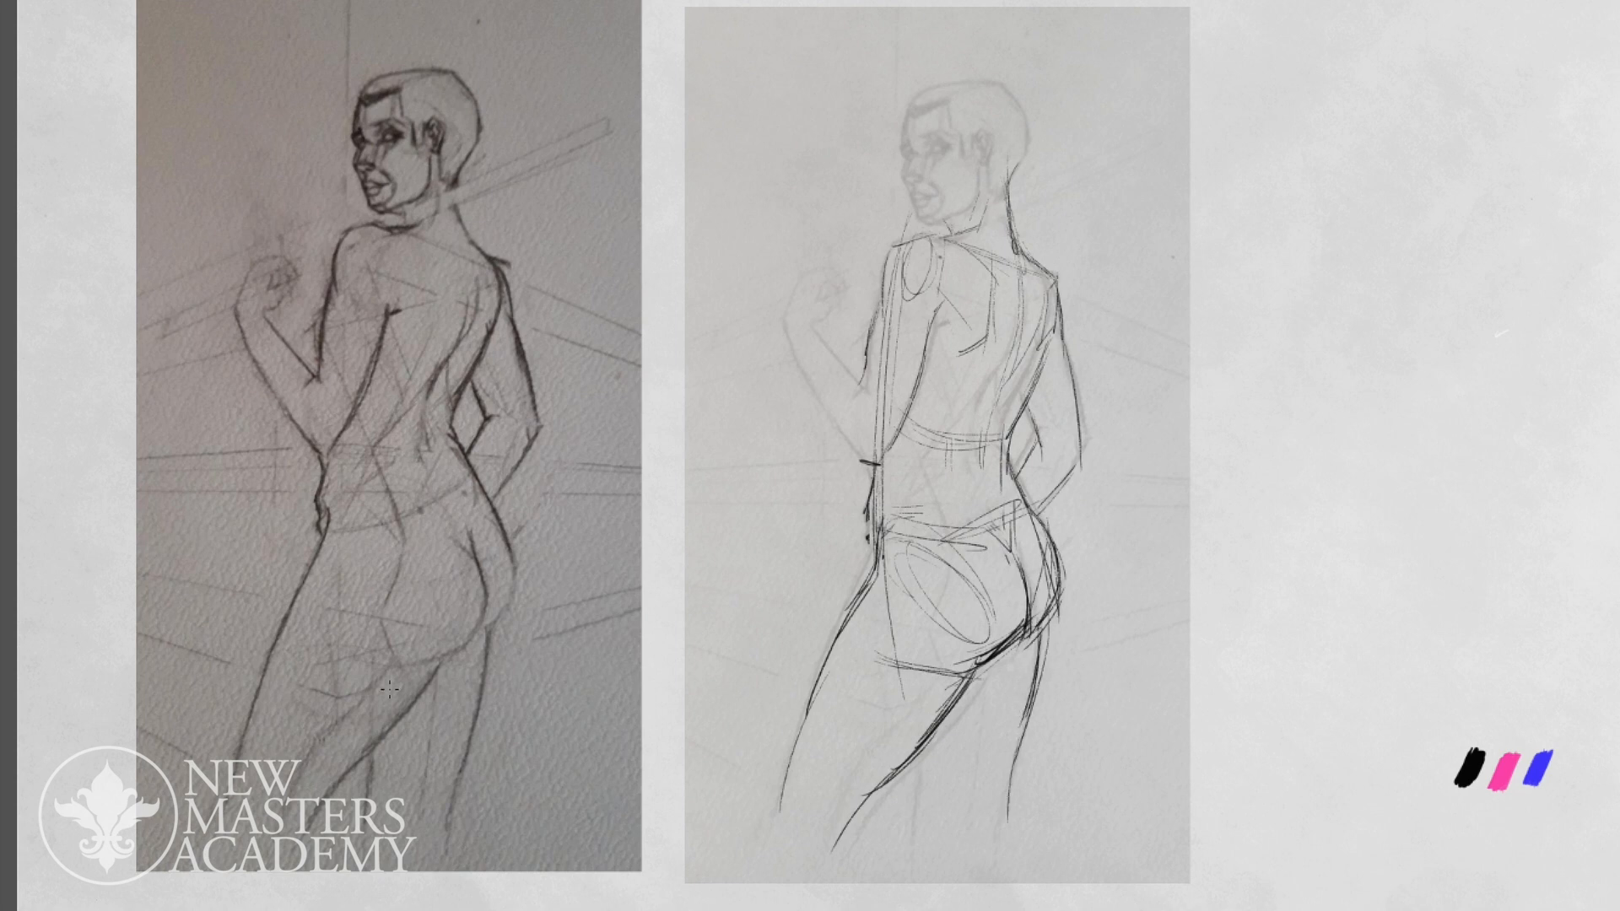
- Darken the near buttock's lower curve and crease, and add the far leg's inner edge behind the near thigh
mouse_move(1026, 615)
mouse_down()
mouse_move(1012, 646)
mouse_move(974, 656)
mouse_up()
key(e)
key(b)
drag(1017, 619, 1023, 637)
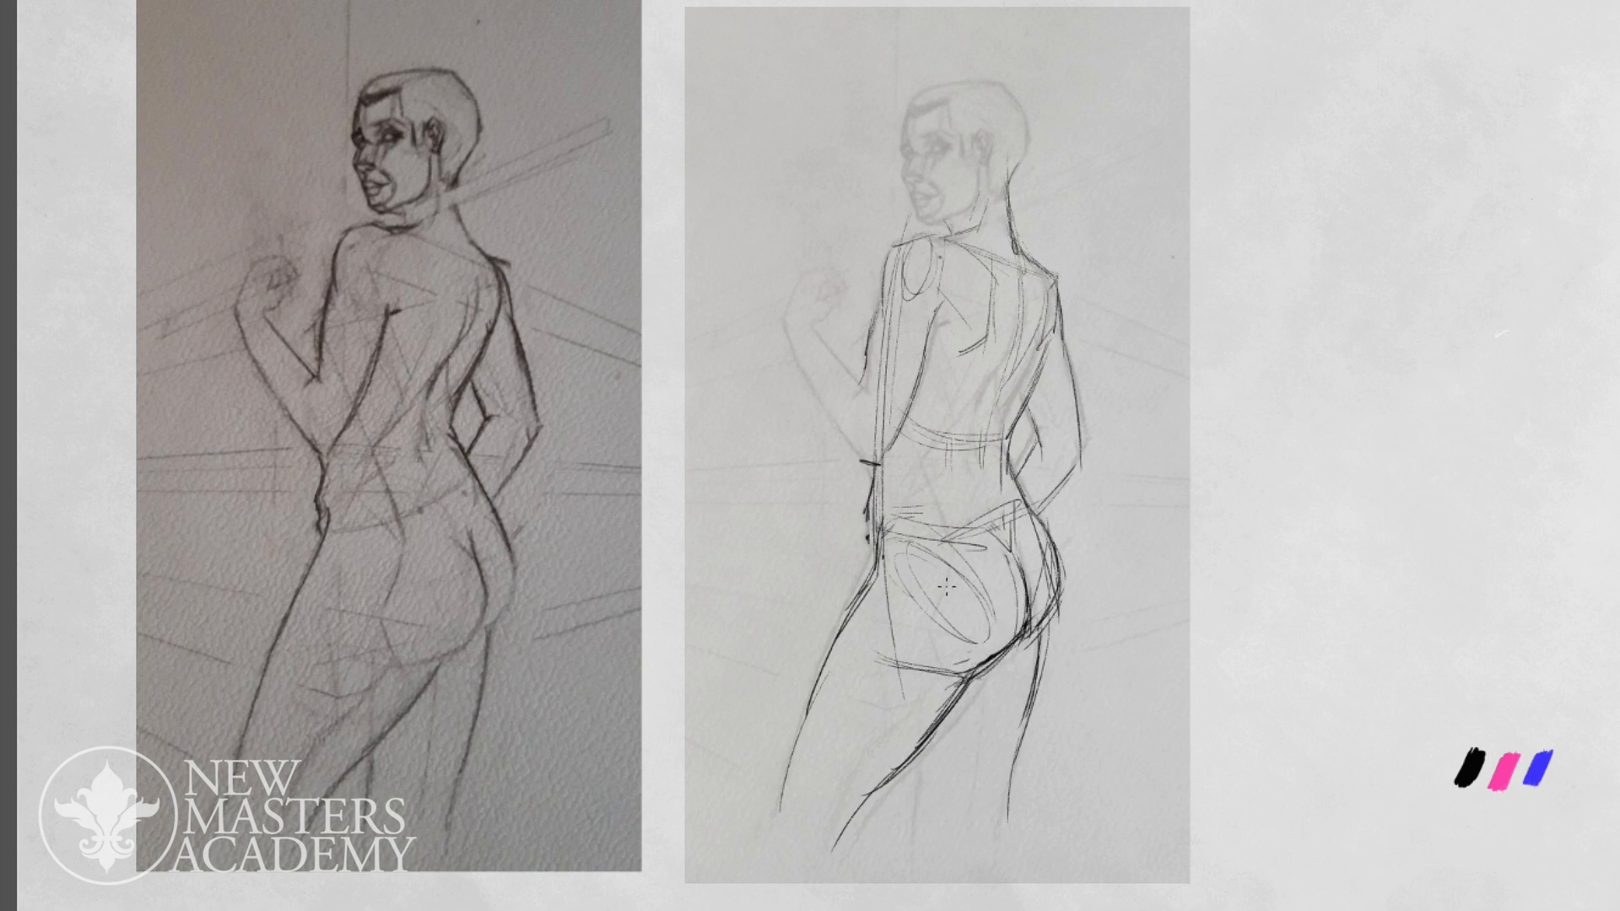
drag(928, 734, 931, 828)
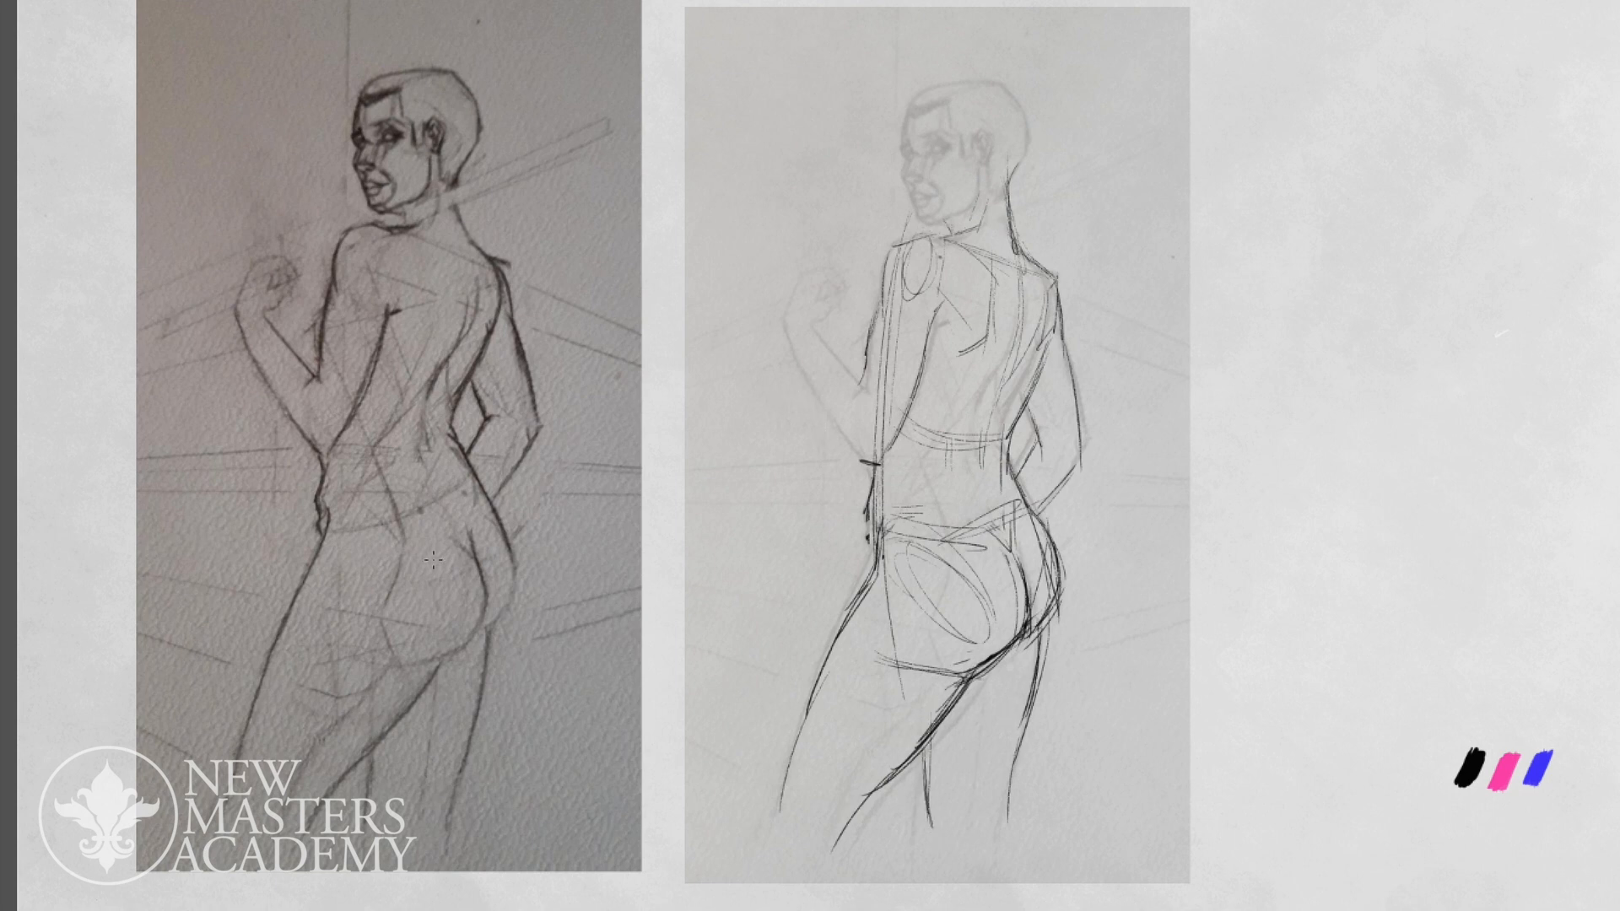
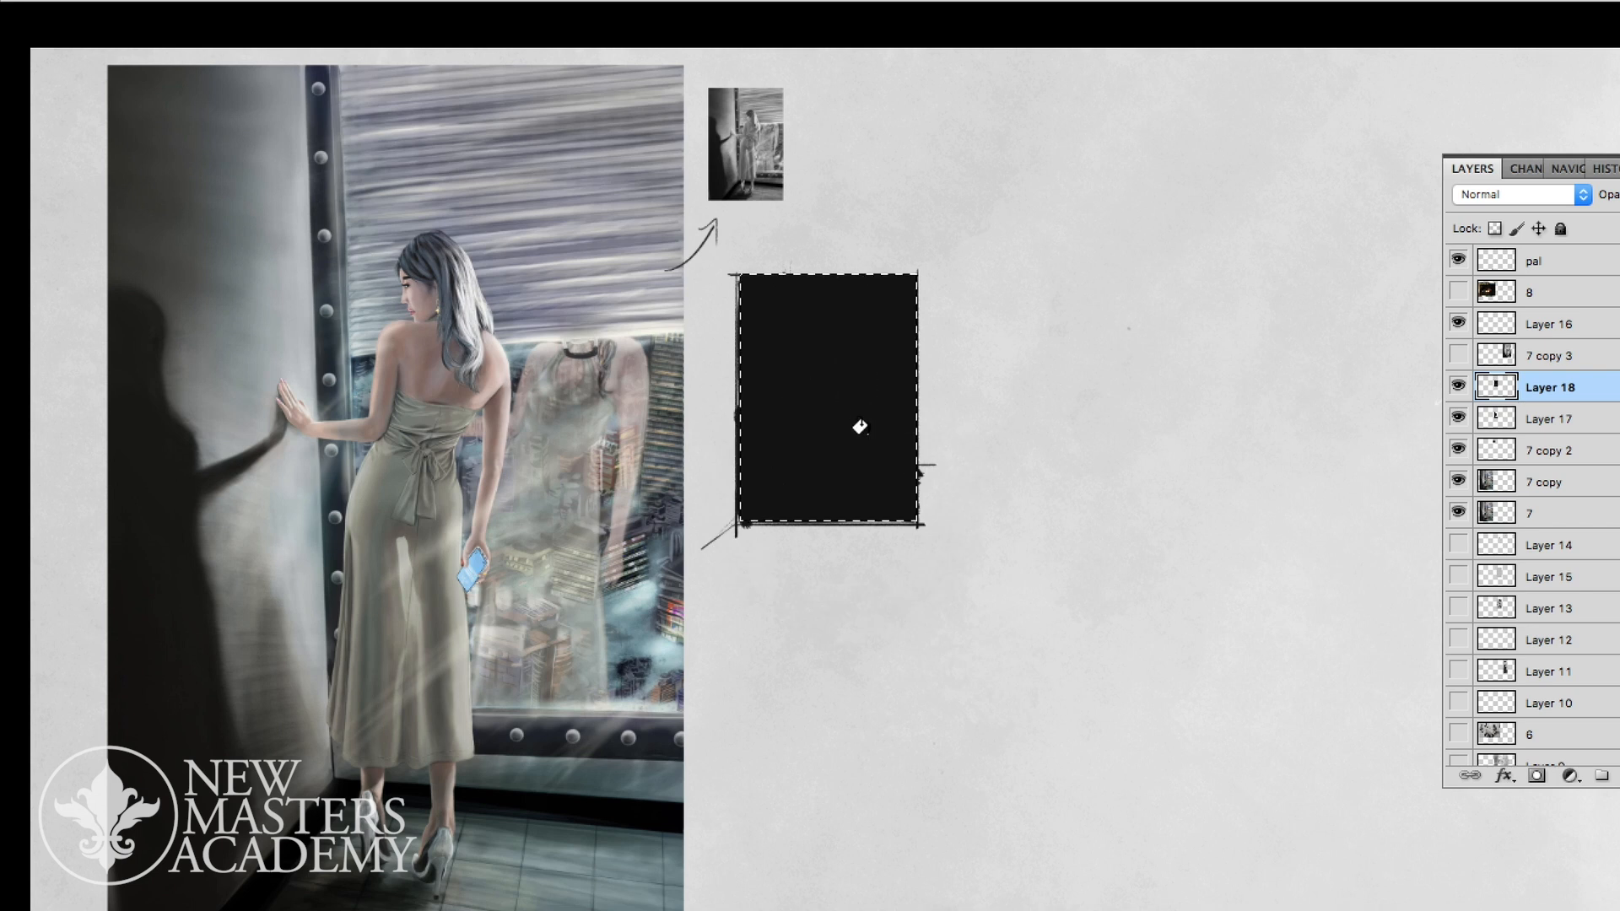
- Place Layer 18 beneath the silhouette on Layer 17 and lighten its black fill to a mid grey
drag(1550, 405, 1530, 428)
key(ctrl+u)
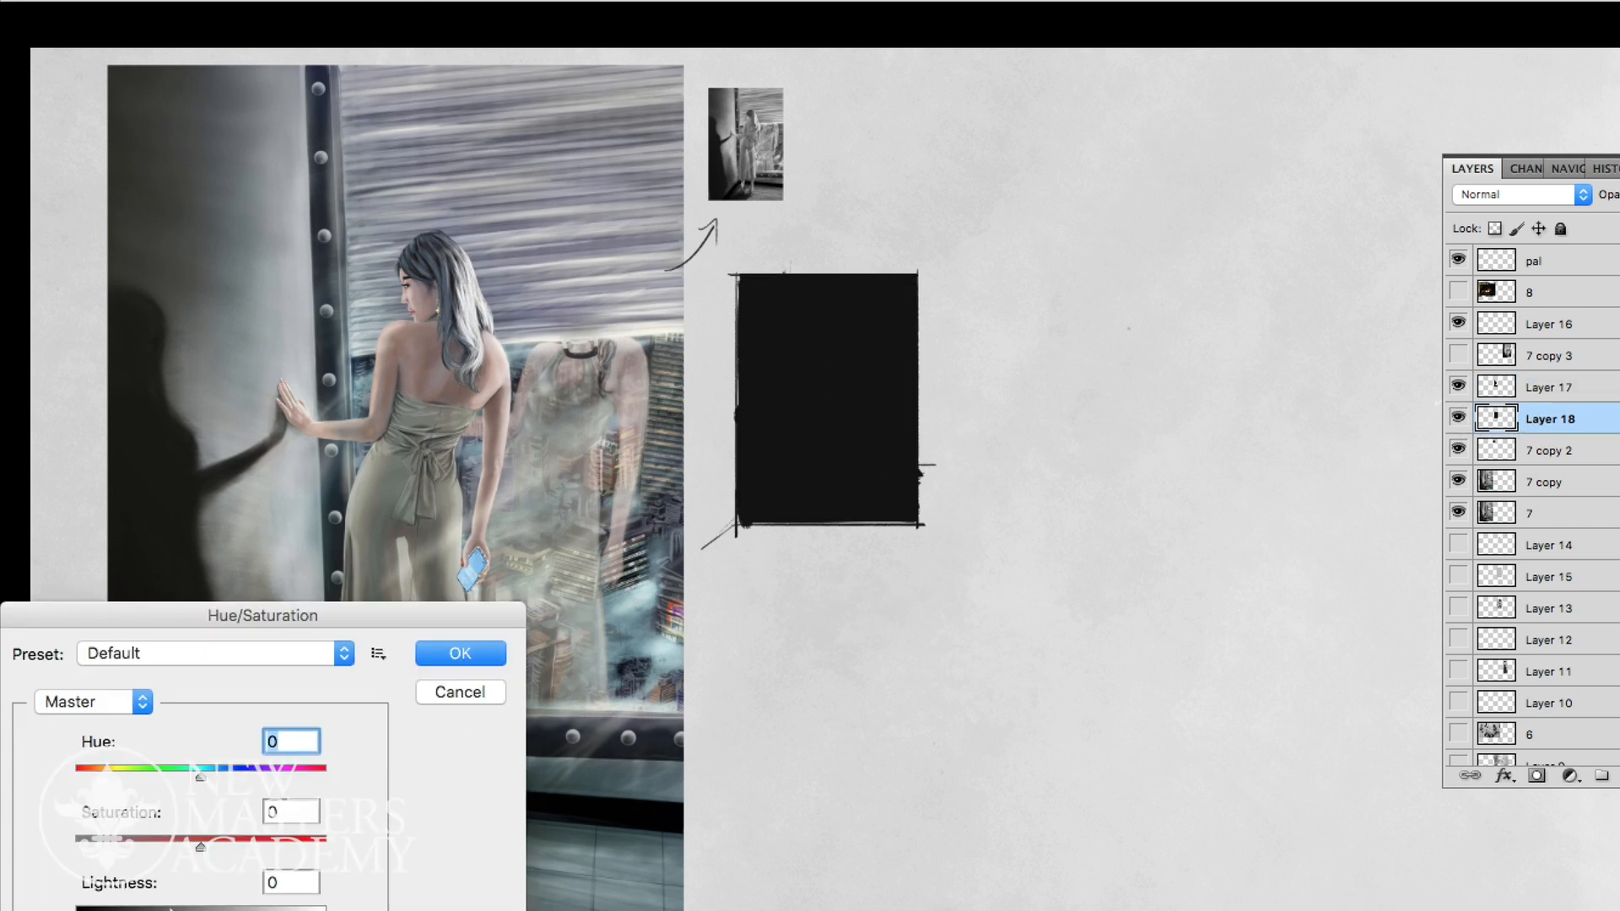
drag(200, 910, 248, 910)
key(Return)
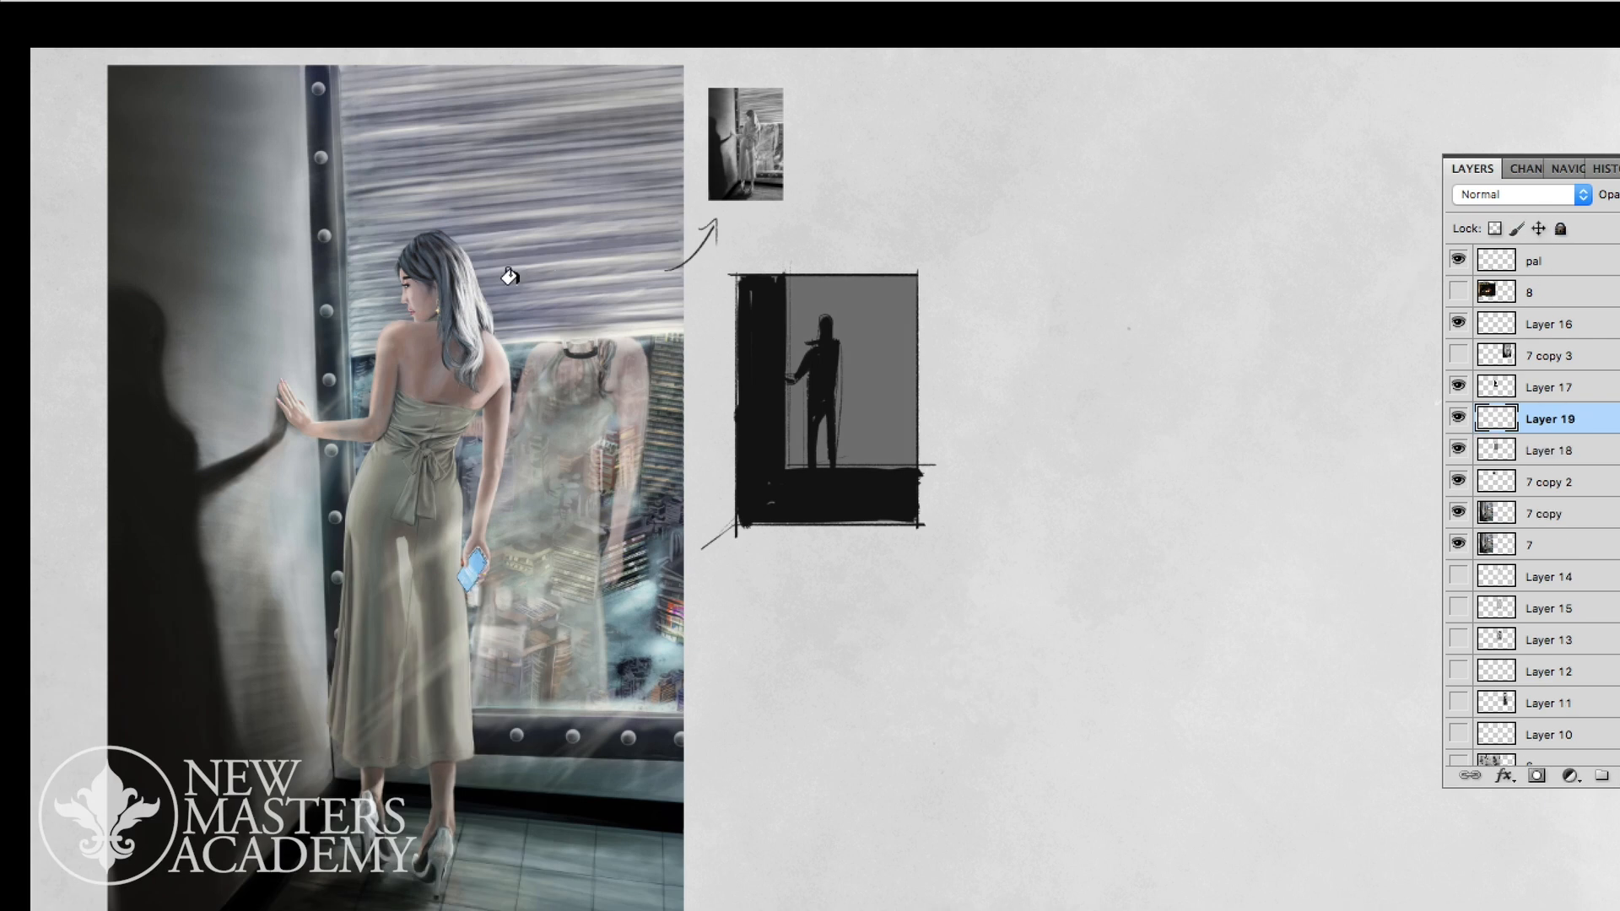
- Move Layer 19 above Layer 17 and draw a radial gradient at 40% opacity over the thumbnail's dark wall
key(F7)
key(F7)
key(Tab)
click(242, 22)
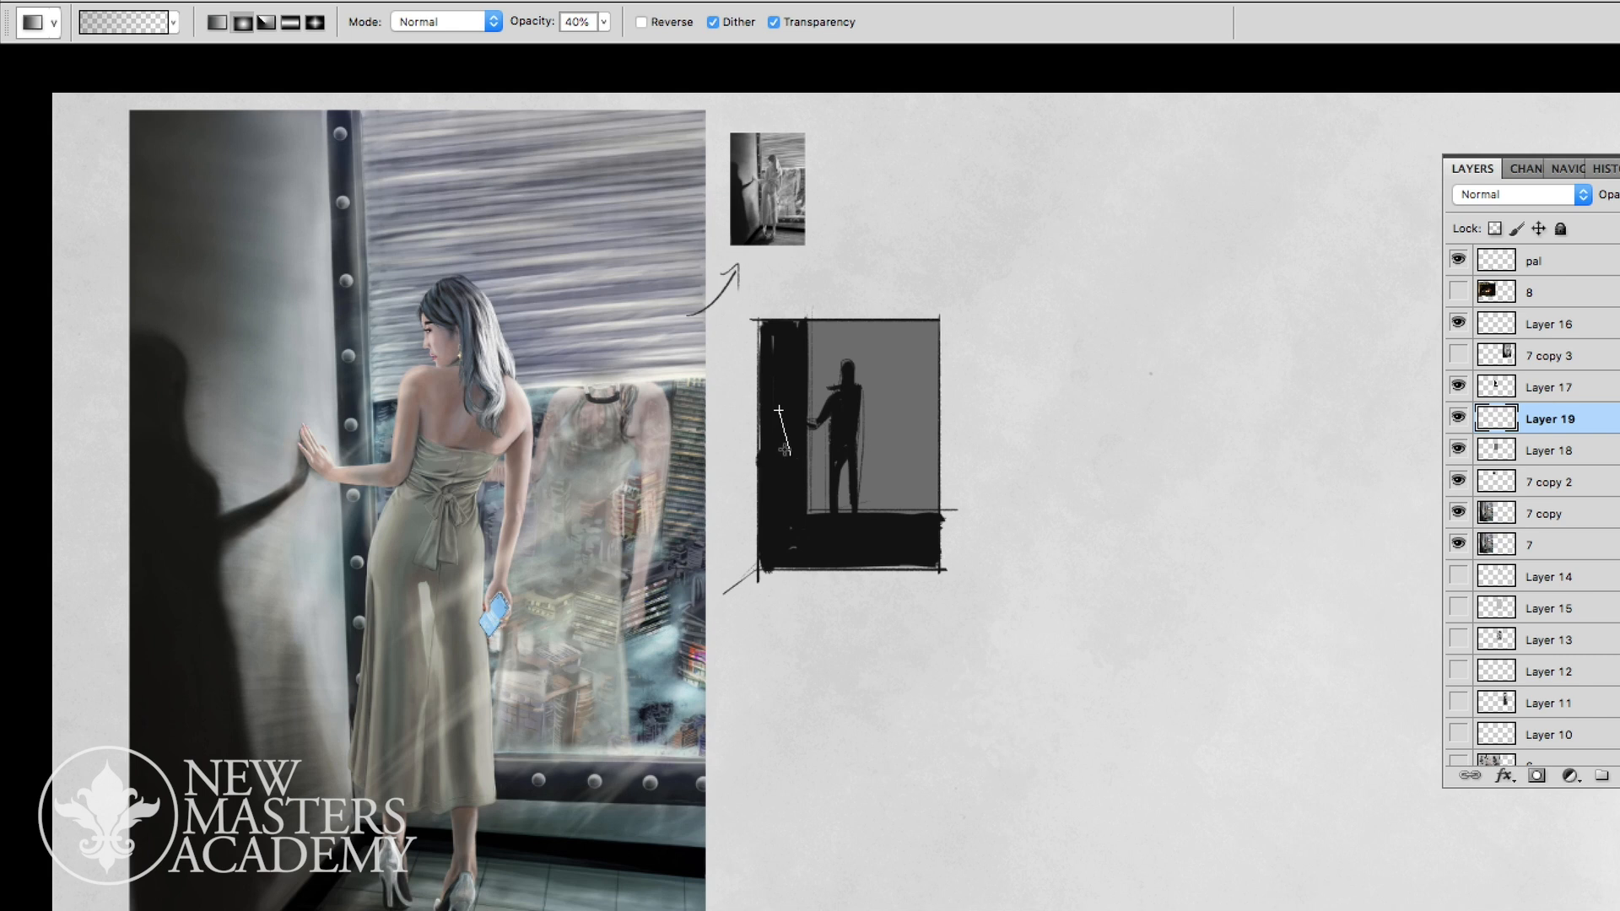
drag(1562, 418, 1562, 379)
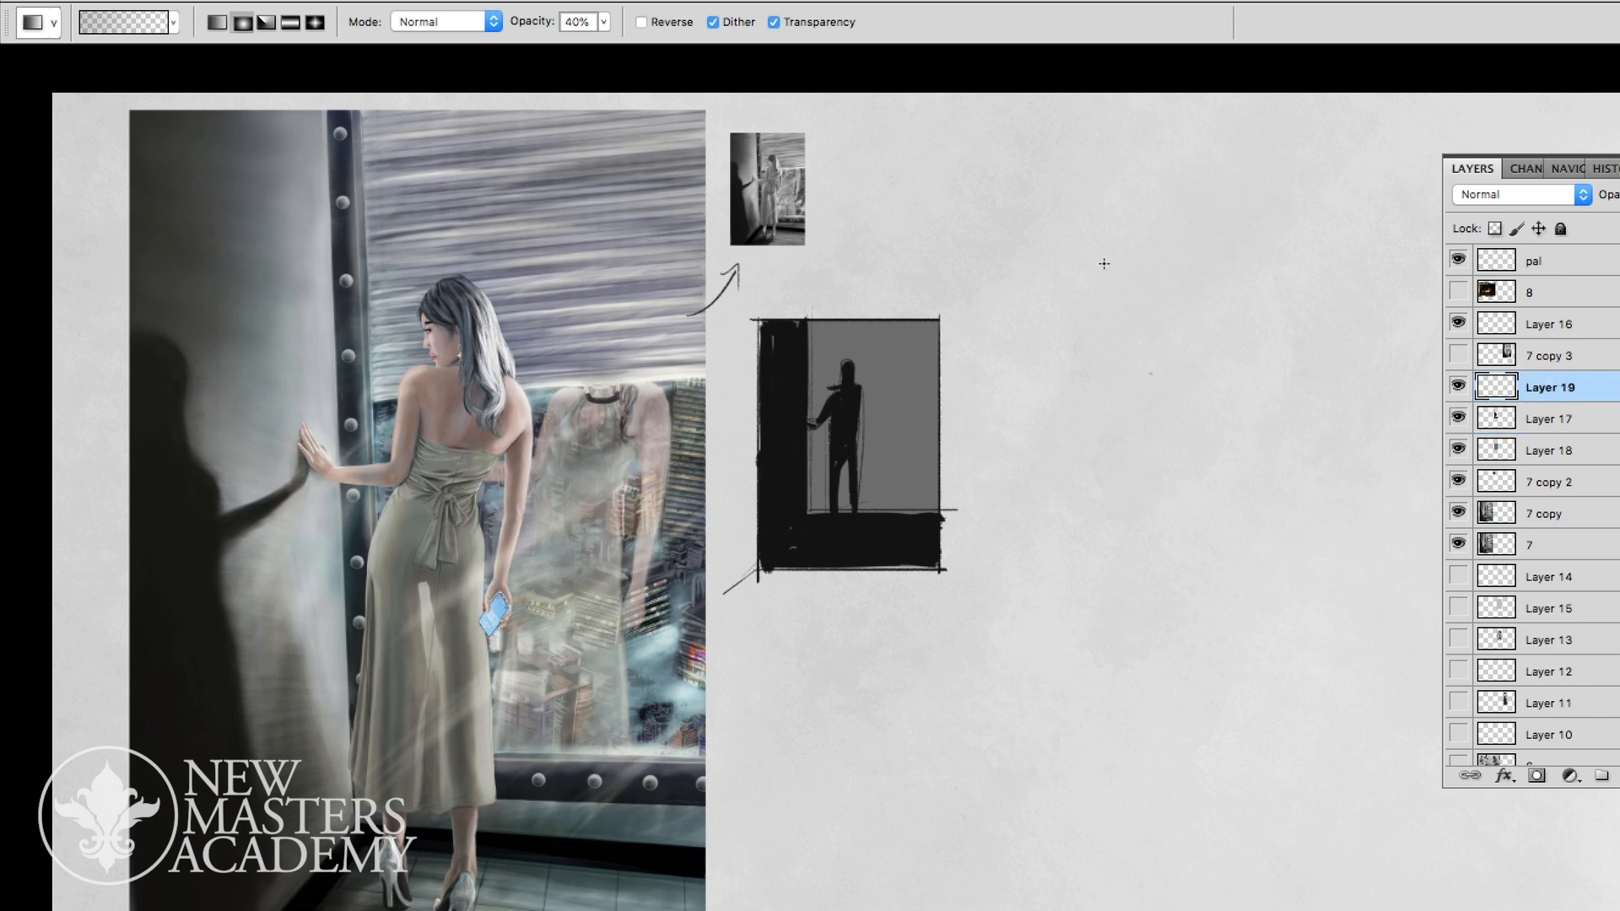
drag(786, 431, 797, 508)
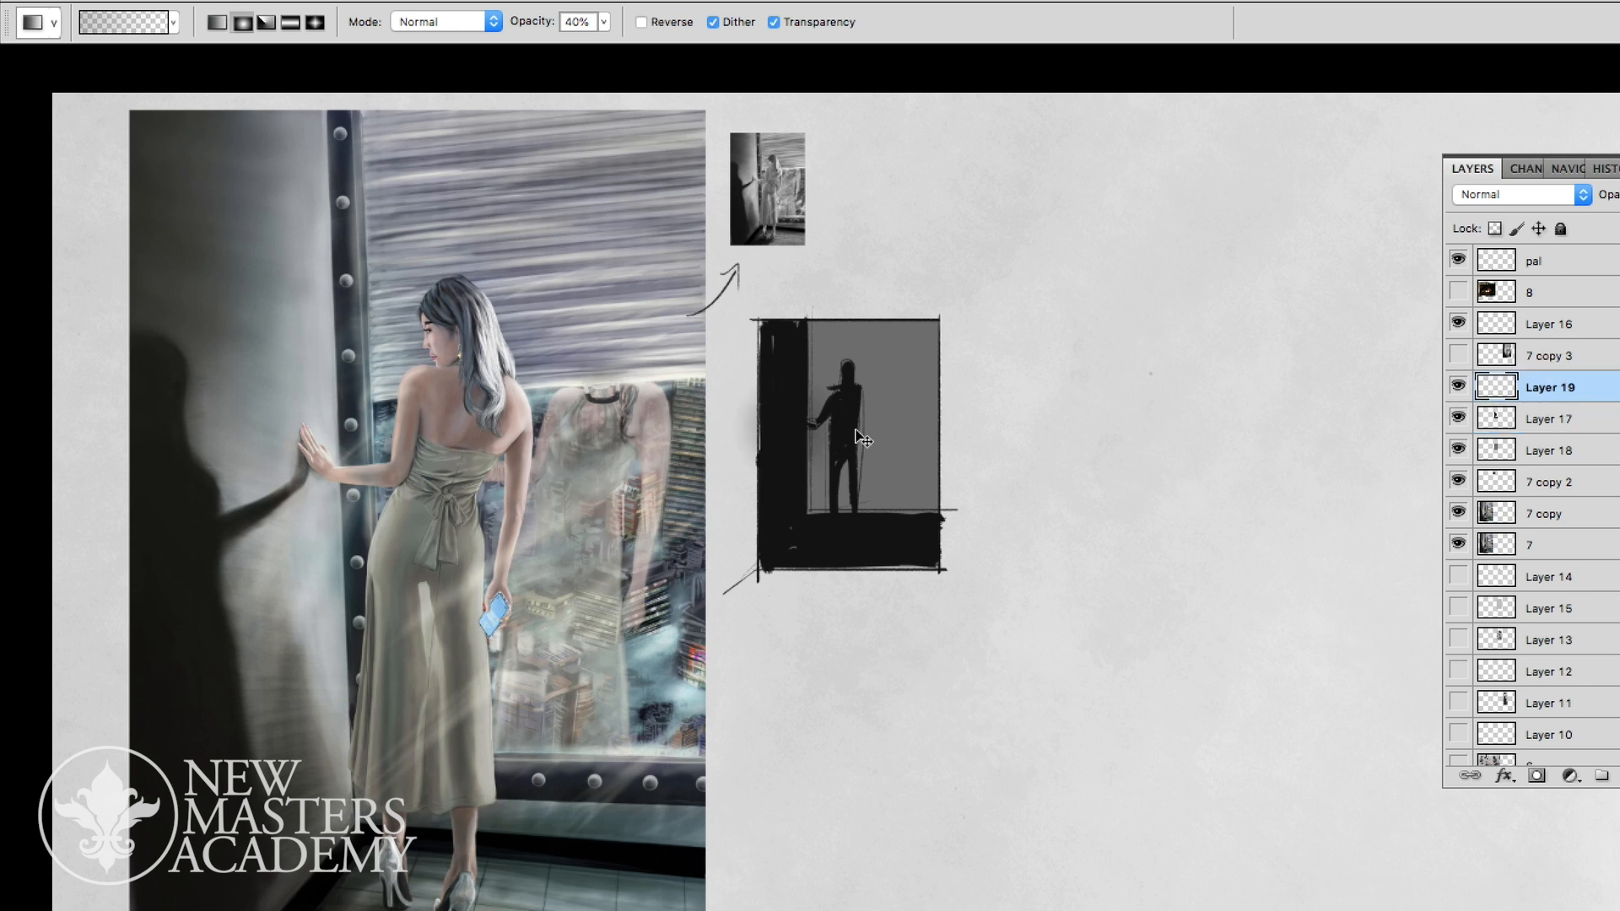
- Turn the gradient into a pale glow with Saturation +10 and Lightness +100, and stretch it vertically along the wall
key(ctrl+u)
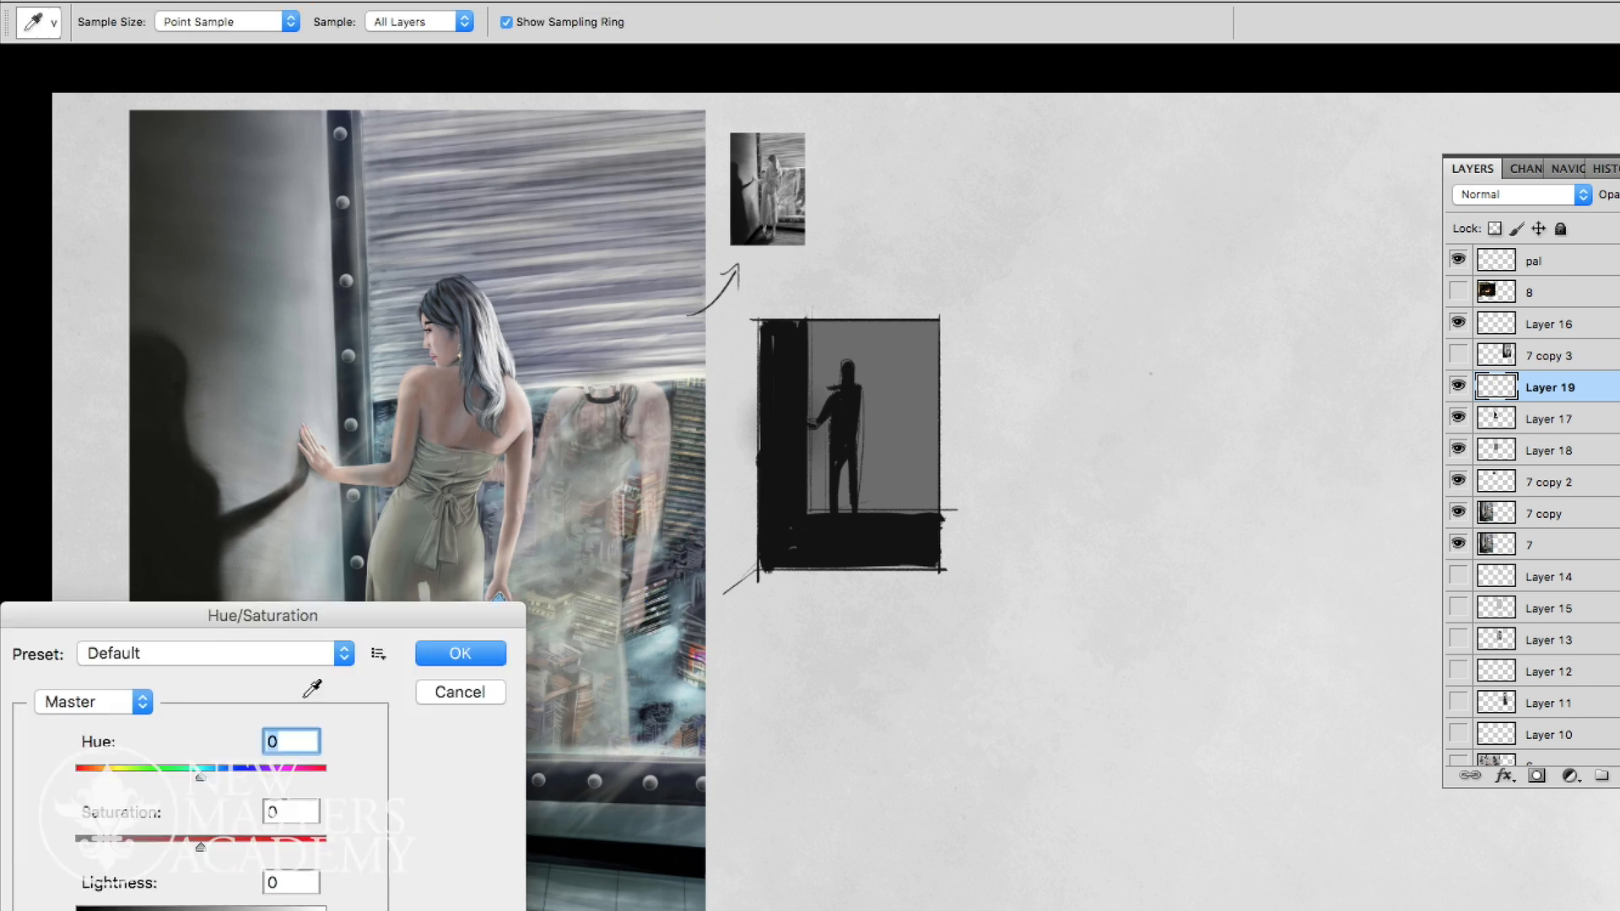
drag(251, 848, 214, 847)
drag(201, 909, 343, 904)
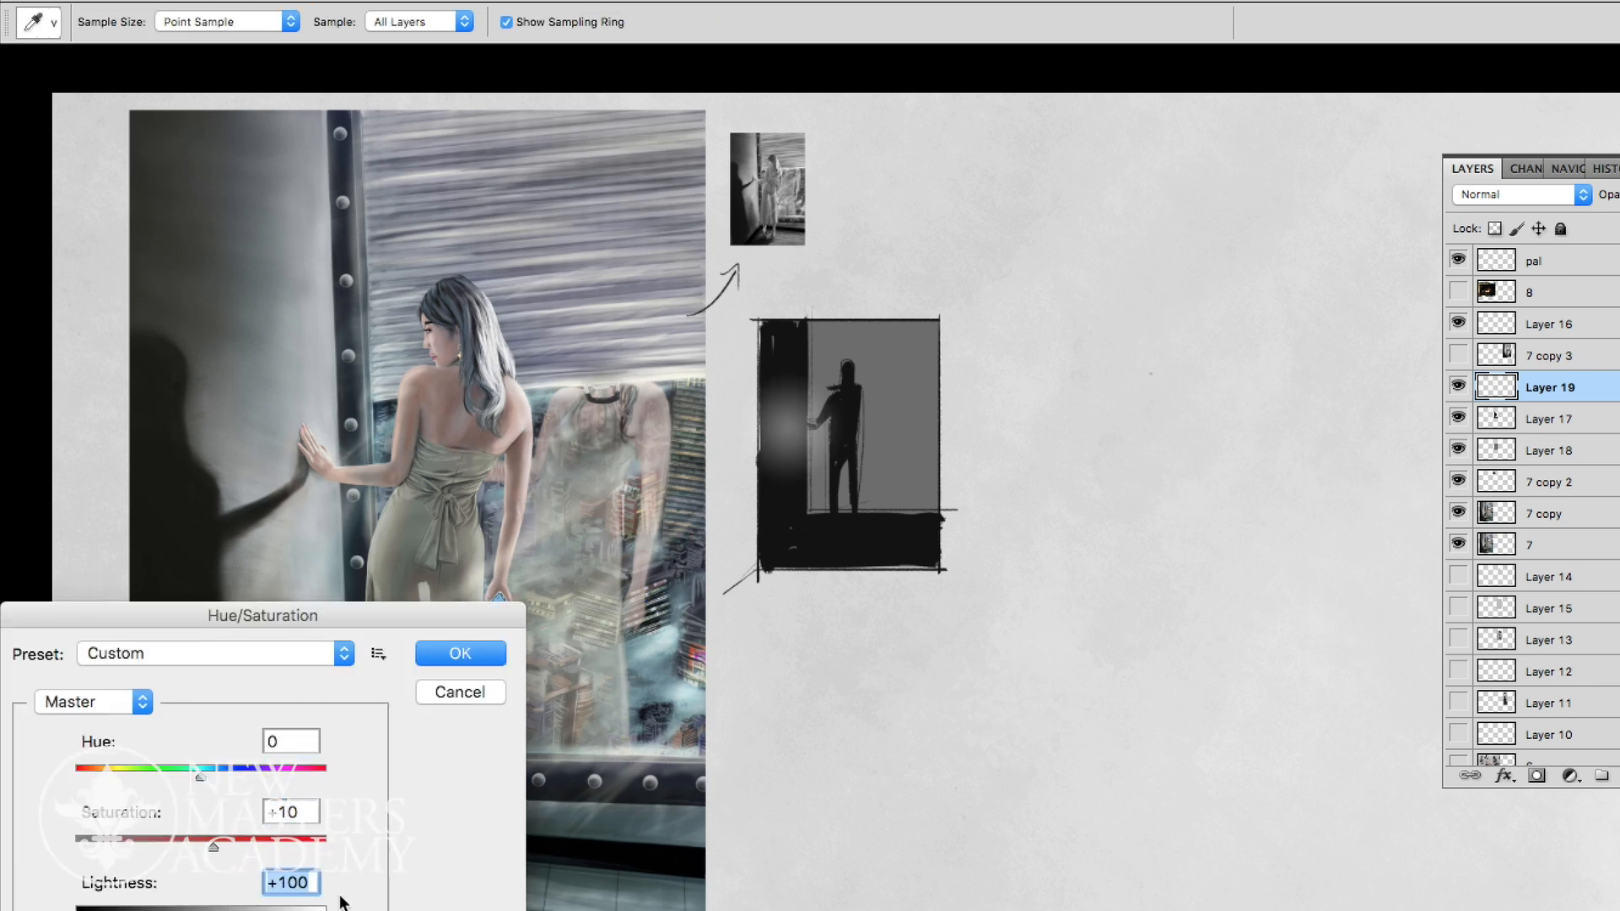
click(460, 654)
key(ctrl+t)
drag(789, 373, 788, 320)
key(Return)
key(g)
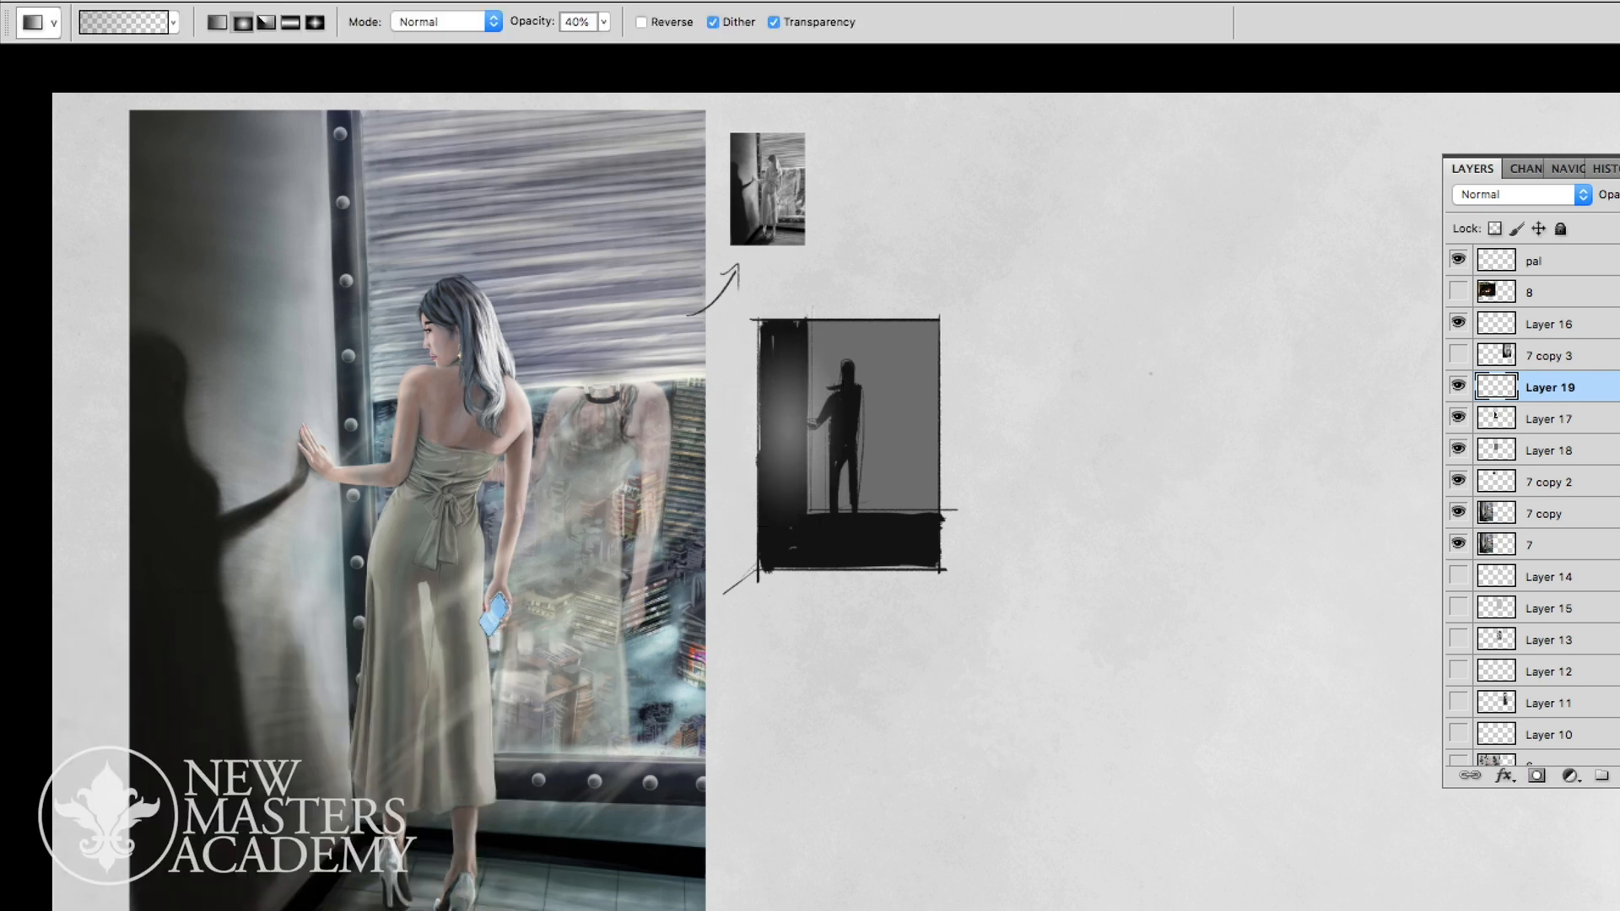
- Apply another Lightness +100 adjustment to the wall glow and compare the thumbnail with Layers 19 and 17 toggled
key(ctrl+u)
drag(201, 910, 215, 909)
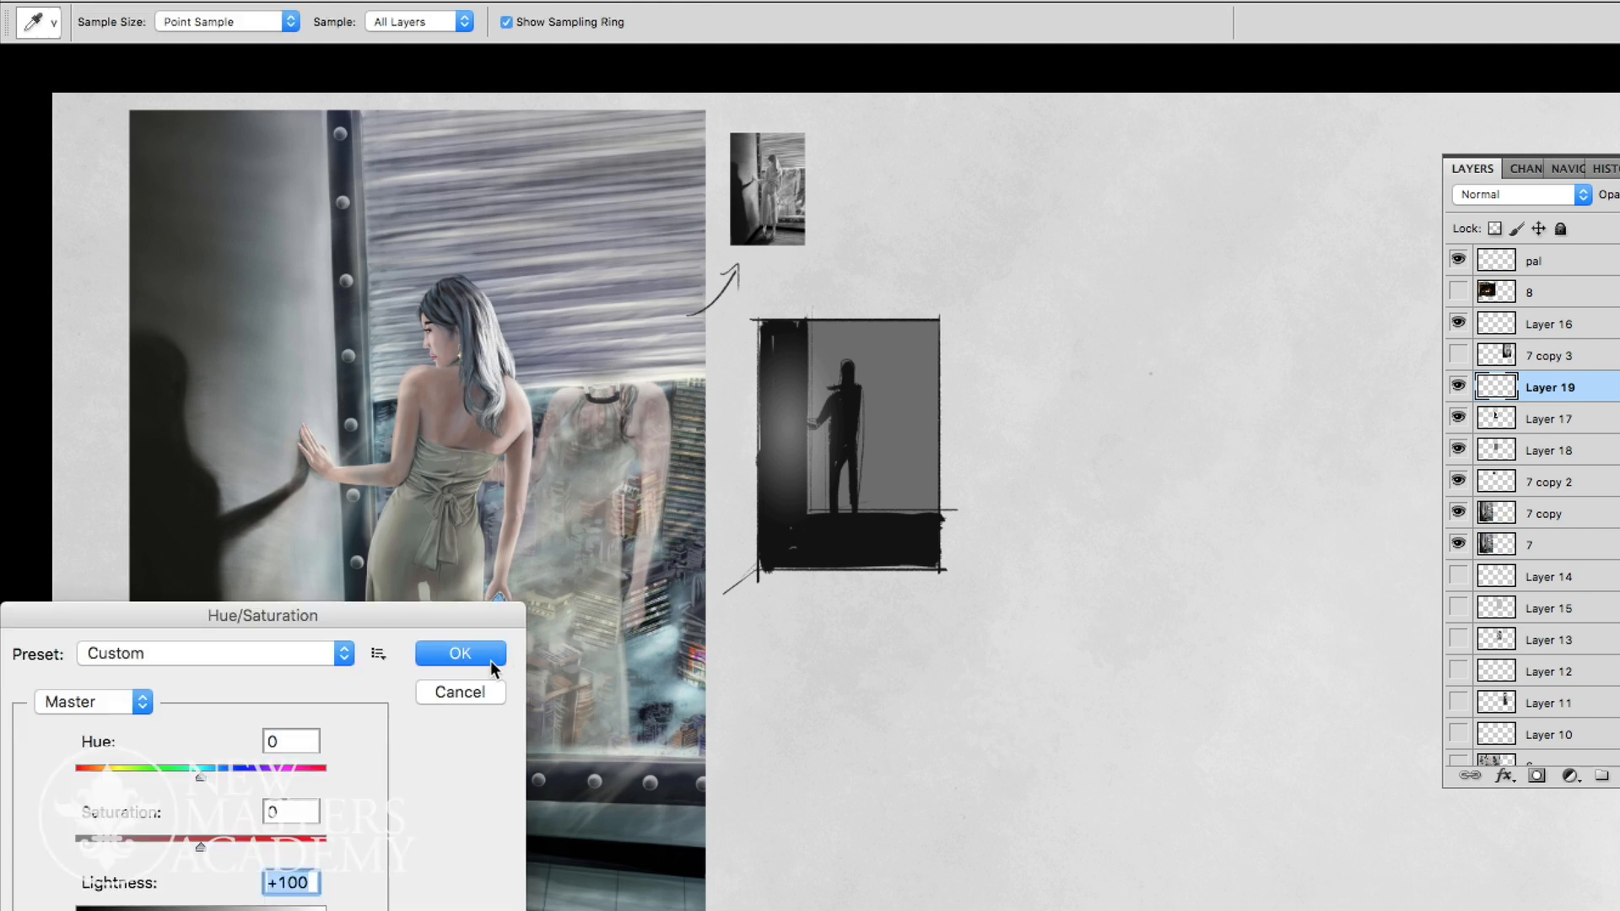
click(496, 658)
click(1457, 386)
click(1458, 386)
click(1460, 420)
click(1459, 419)
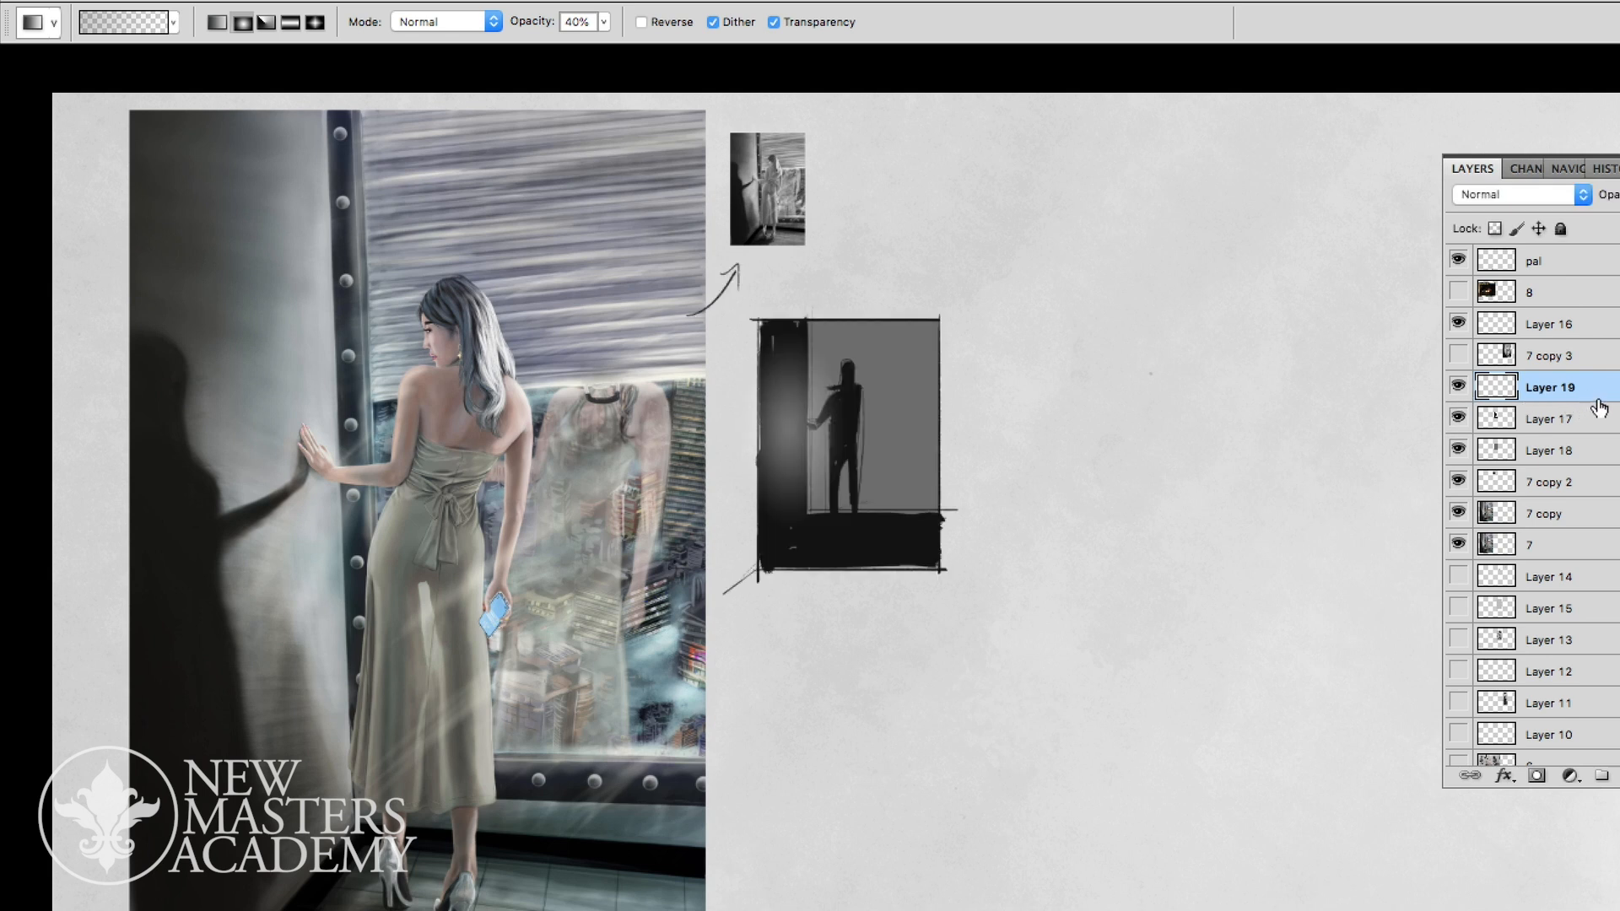
- Duplicate the wall glow, merge the copy to strengthen it, and clip Layer 19 to Layer 17
key(ctrl+j)
key(ctrl+e)
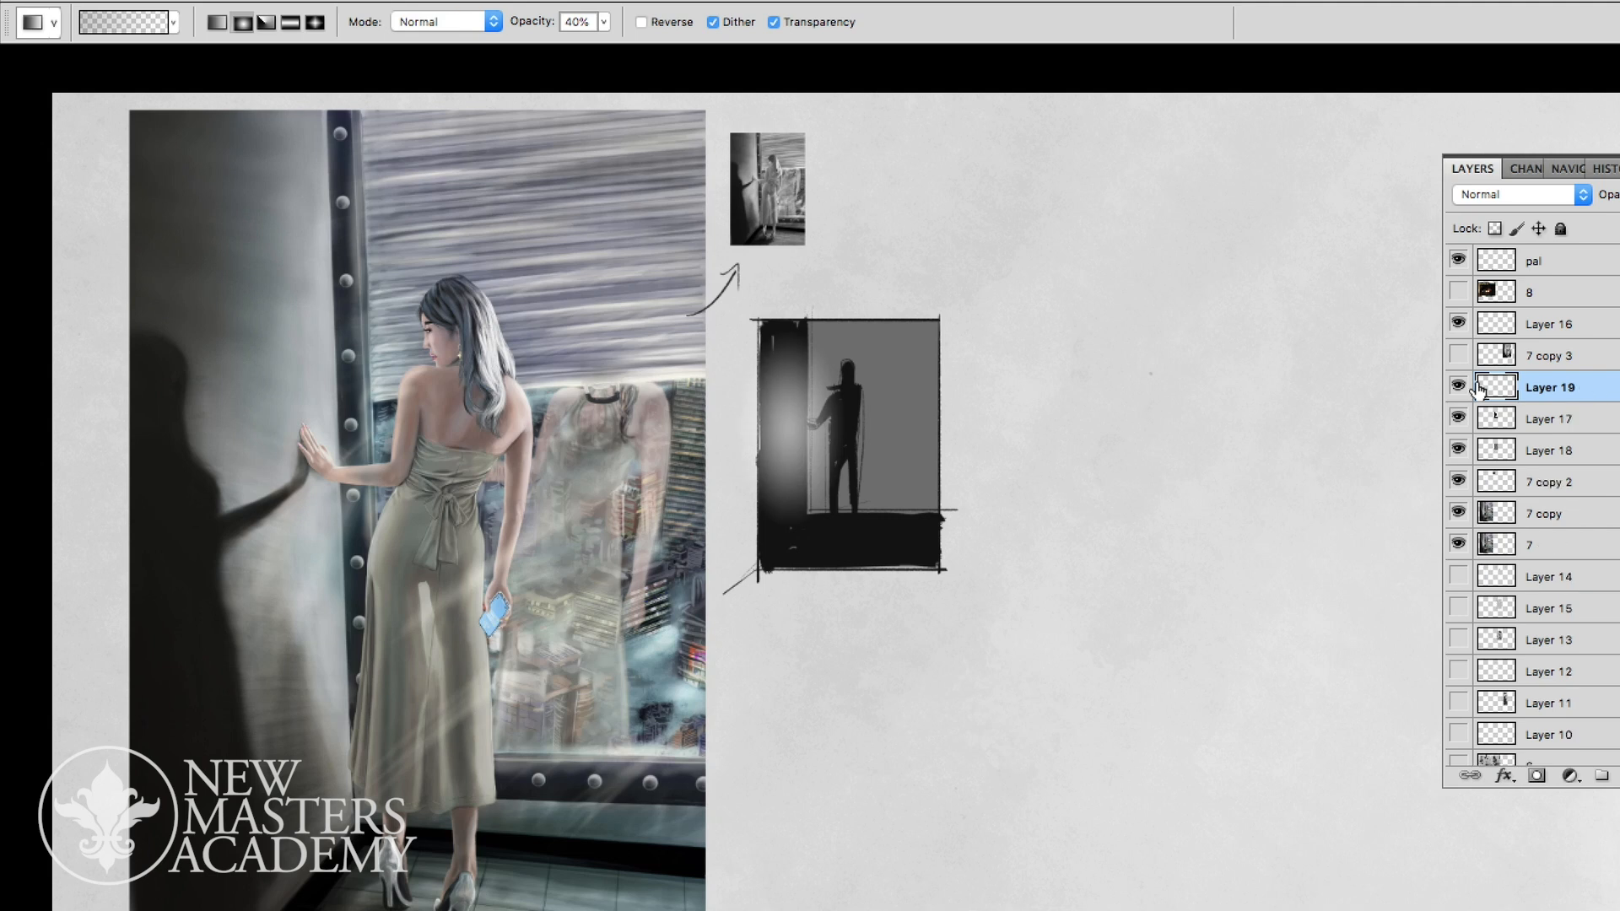
alt+click(1588, 405)
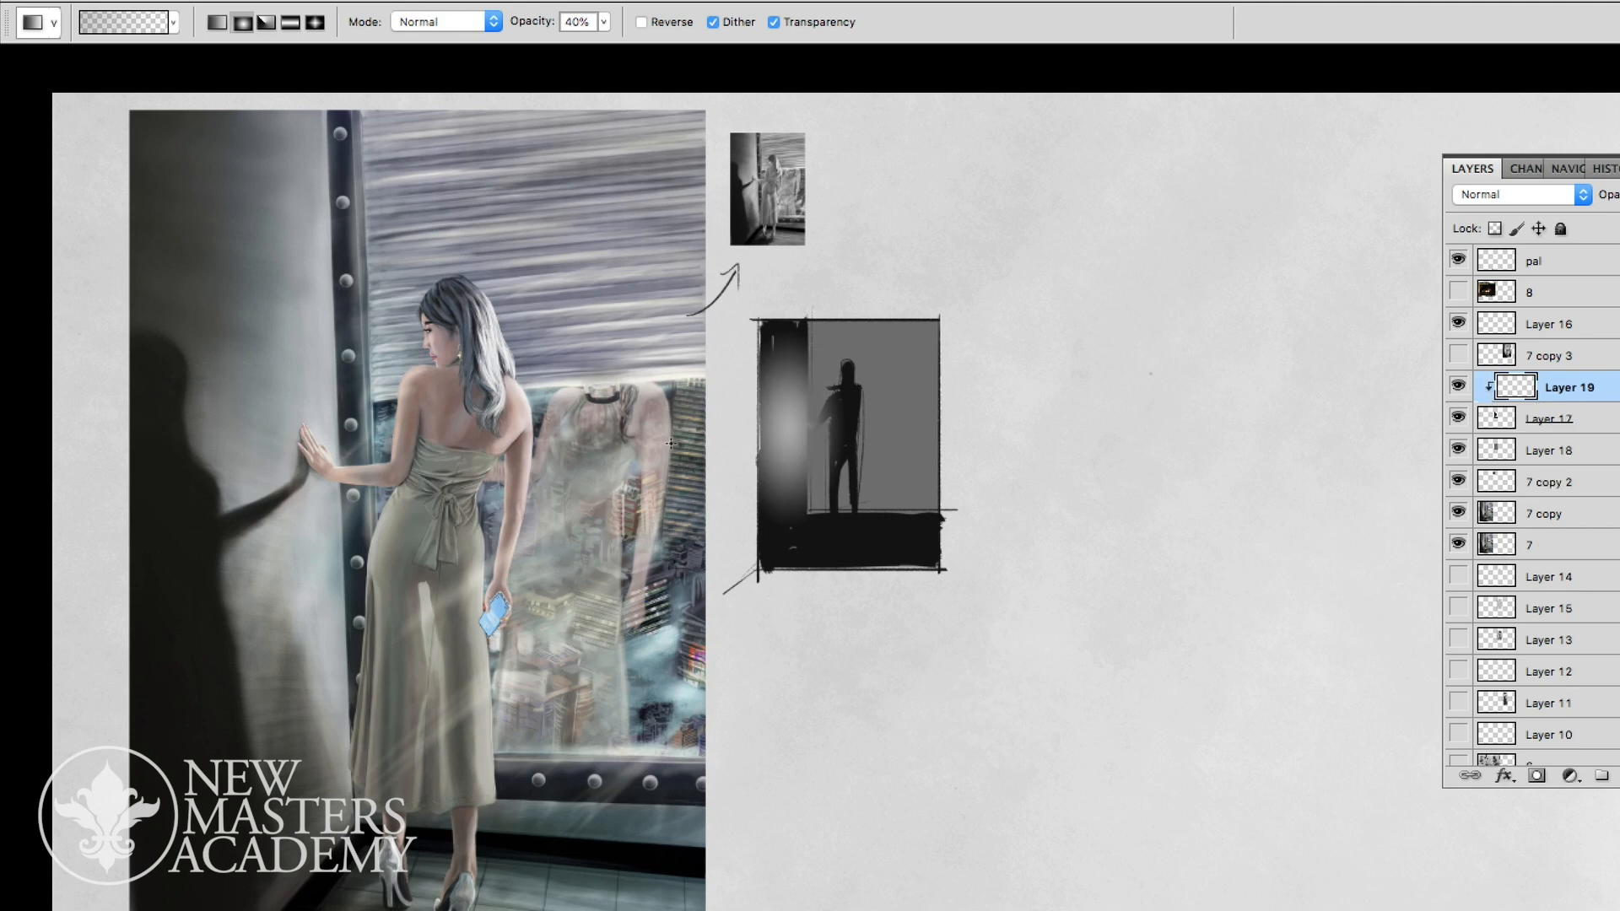
- Add a new layer above the glow and repaint the figure's silhouette and reaching arm in black
key(b)
key(ctrl+alt+shift+n)
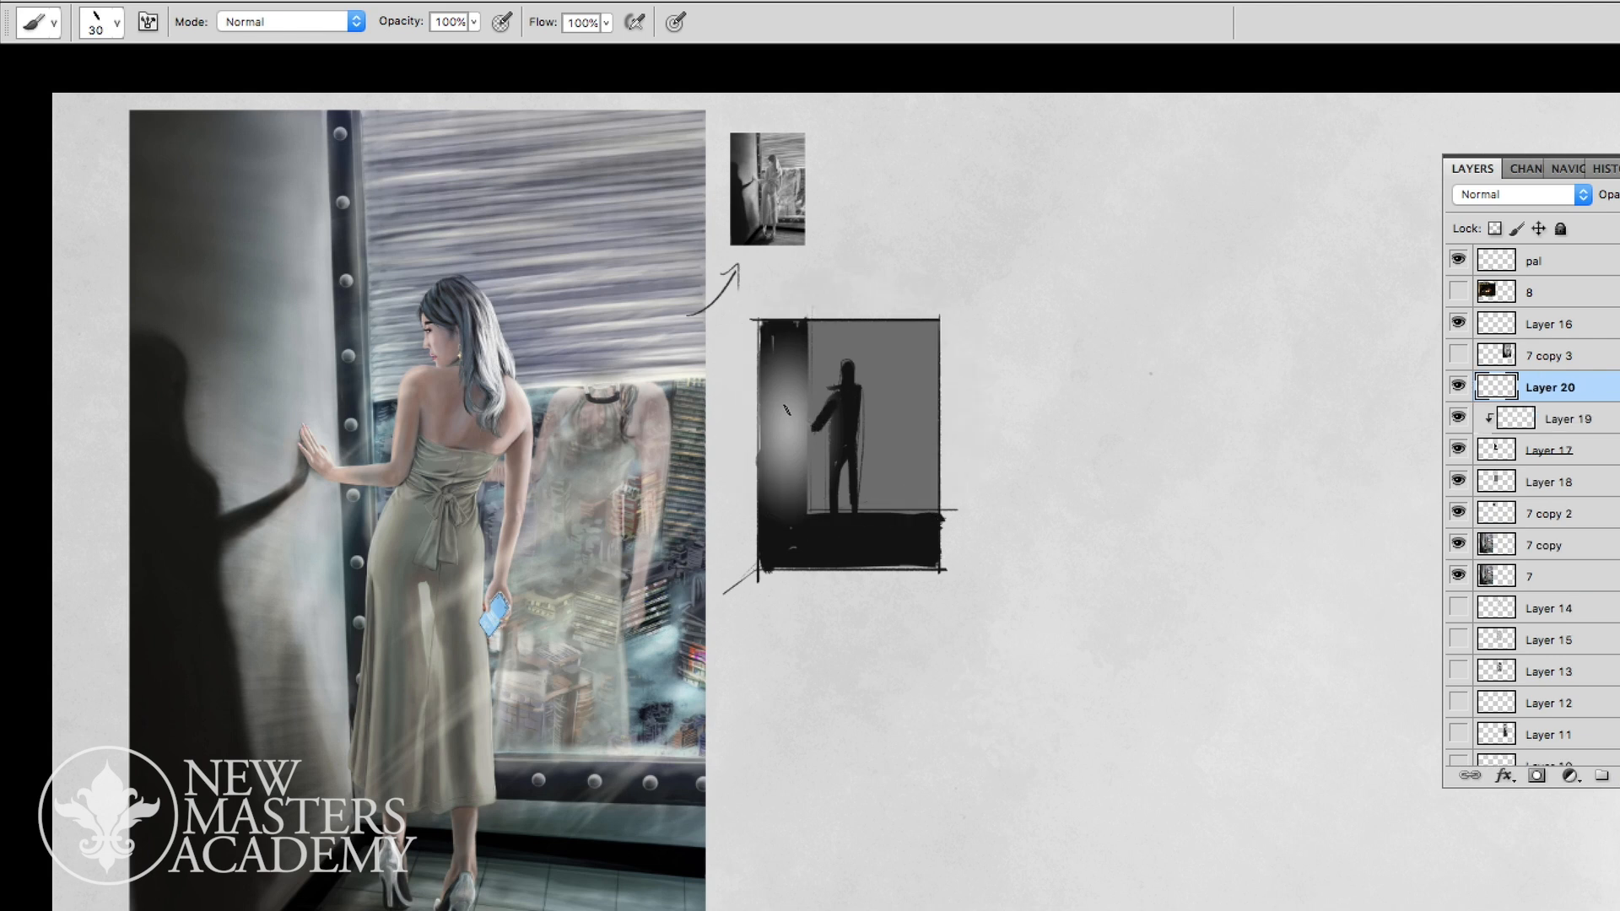
drag(855, 403, 858, 498)
key(z)
drag(1075, 603, 1248, 443)
- Darken the clipped glow on Layer 19 by lowering its Lightness, and make Layer 18 the active layer
click(1530, 423)
key(ctrl+u)
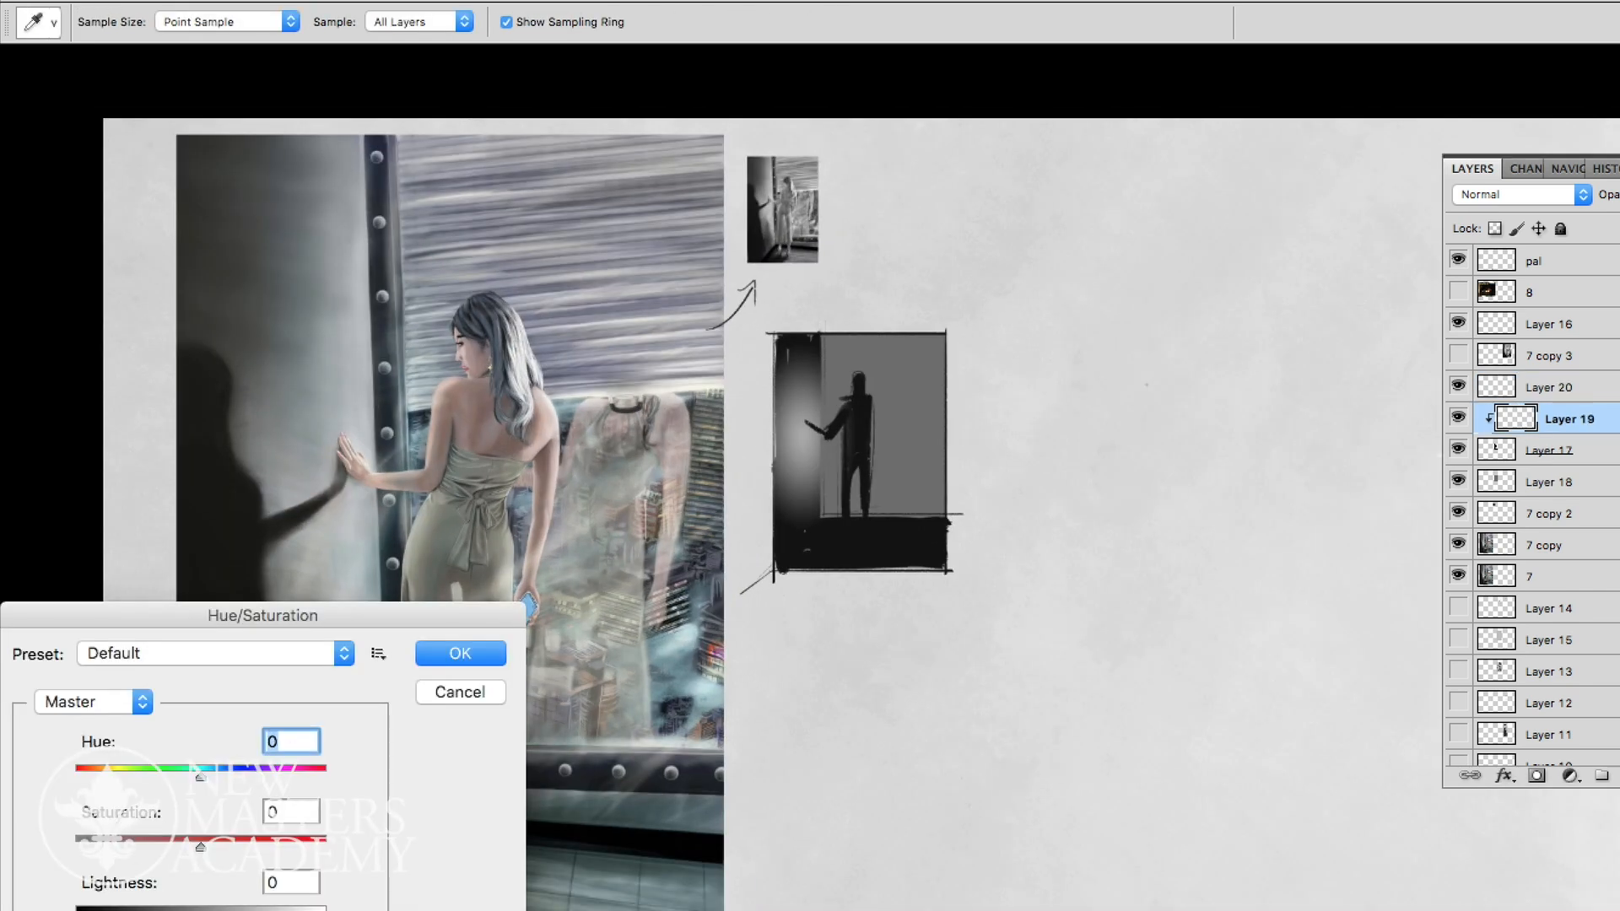
drag(200, 910, 147, 910)
click(439, 654)
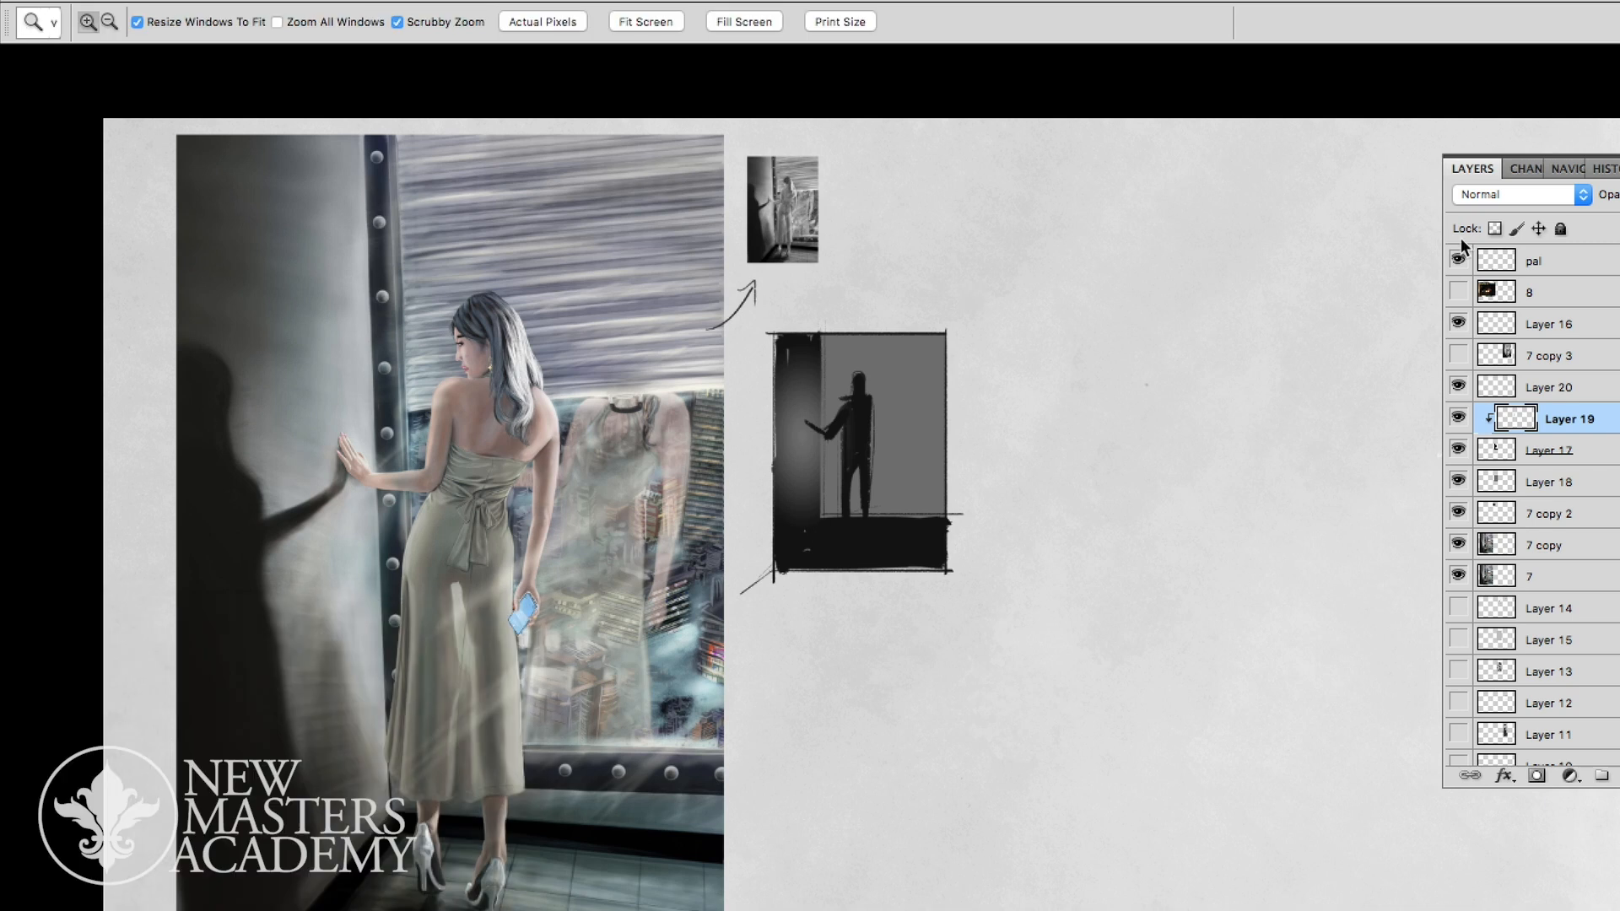
click(1584, 513)
click(1584, 483)
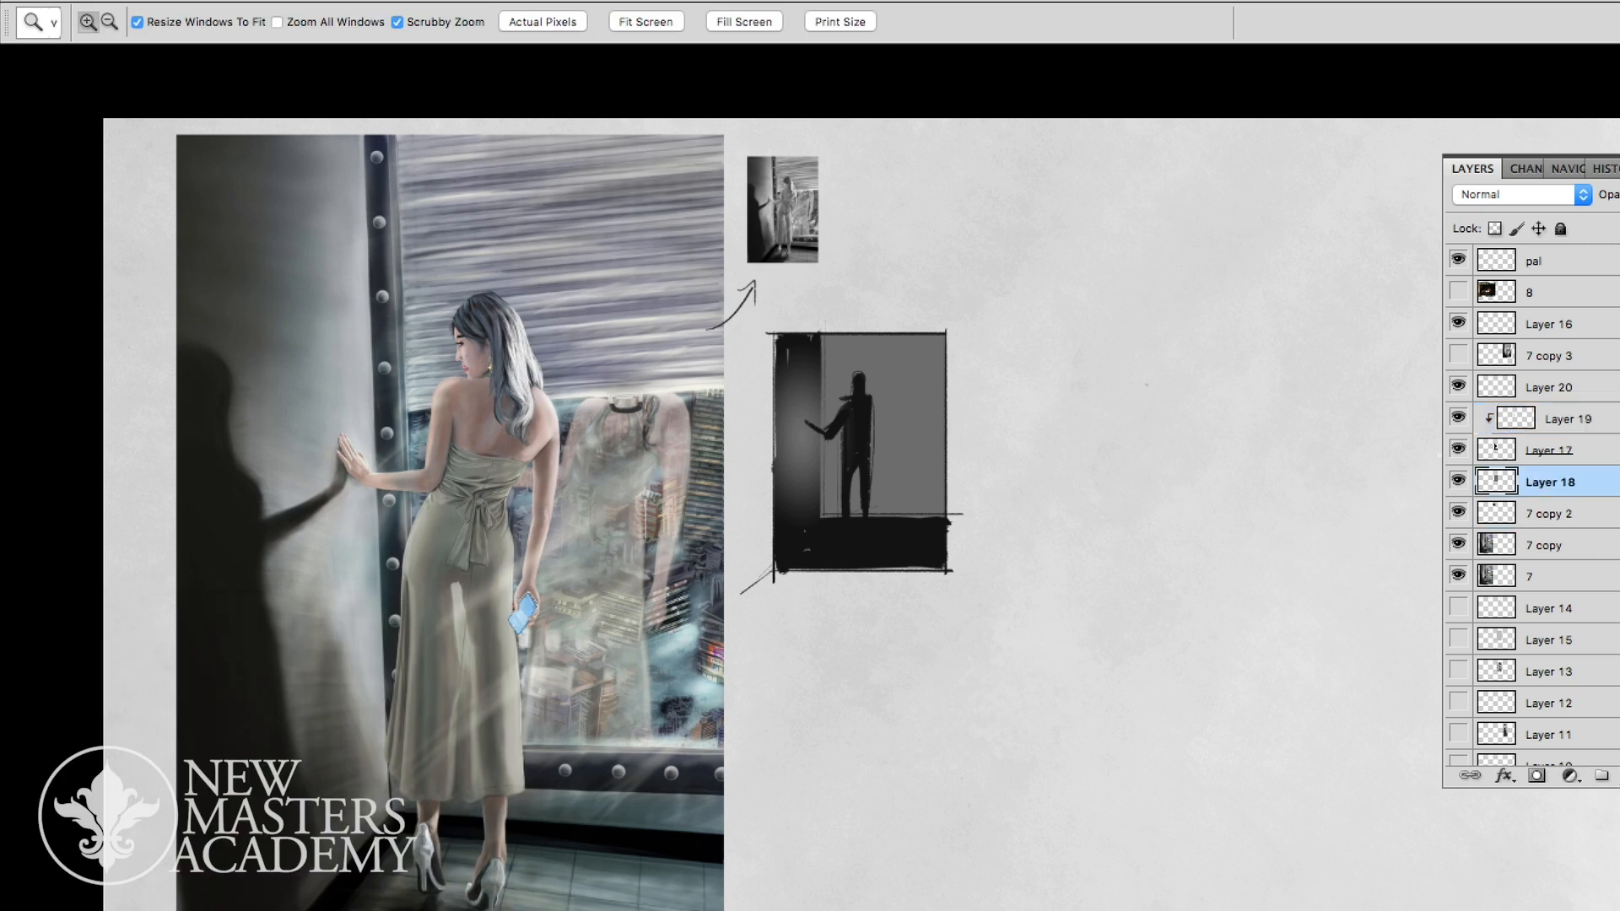
key(m)
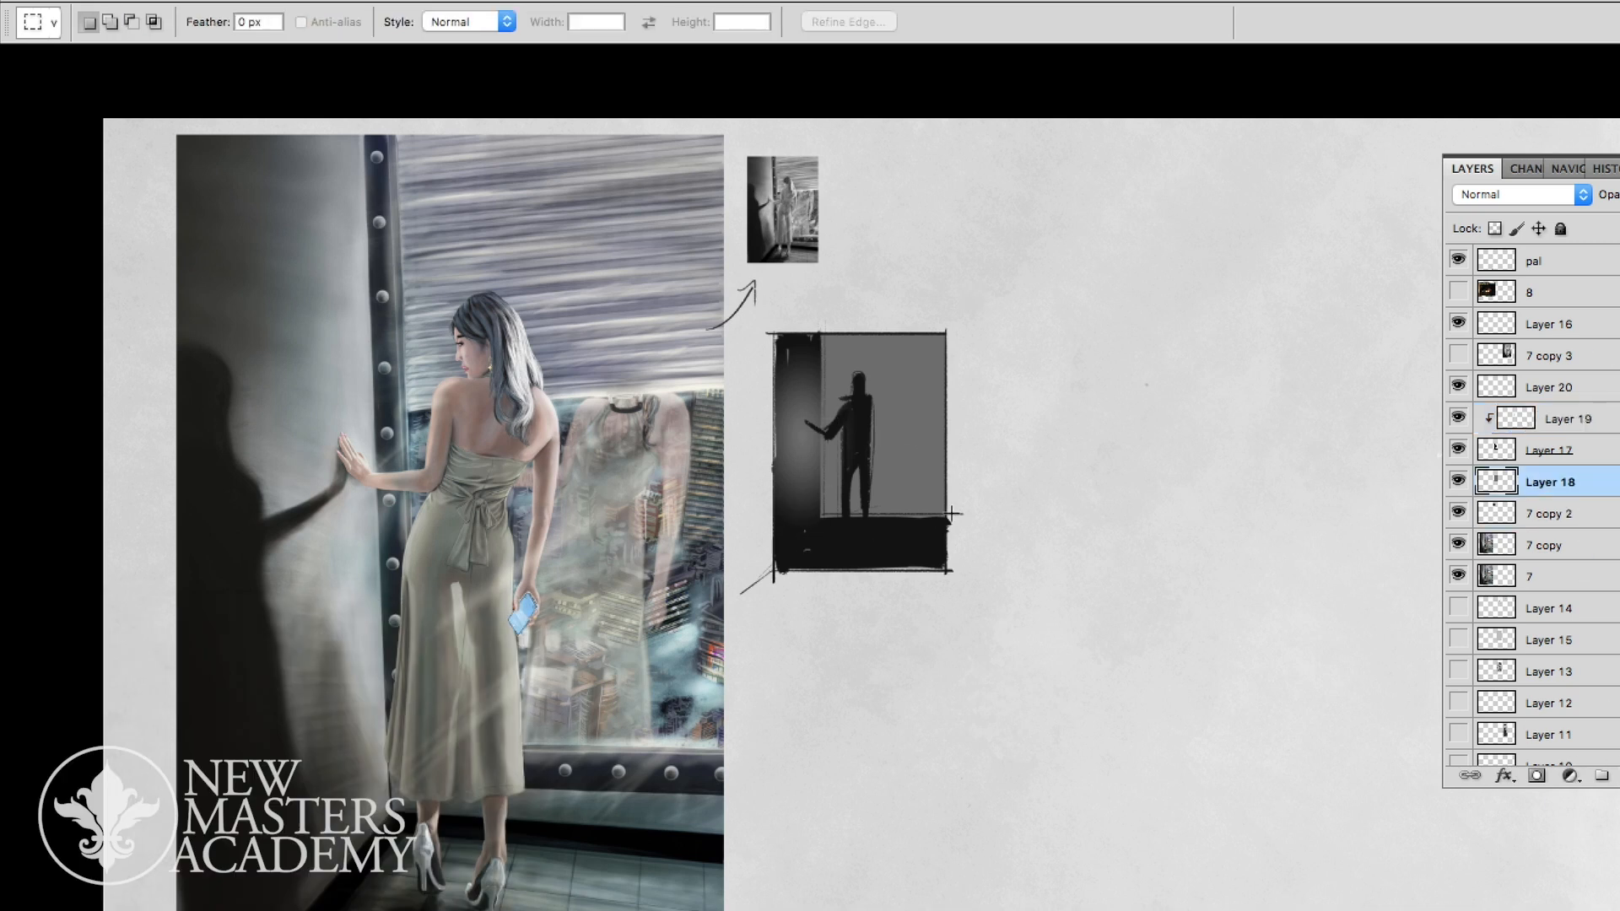
mouse_move(787, 407)
mouse_down()
mouse_move(844, 380)
mouse_move(808, 402)
mouse_up()
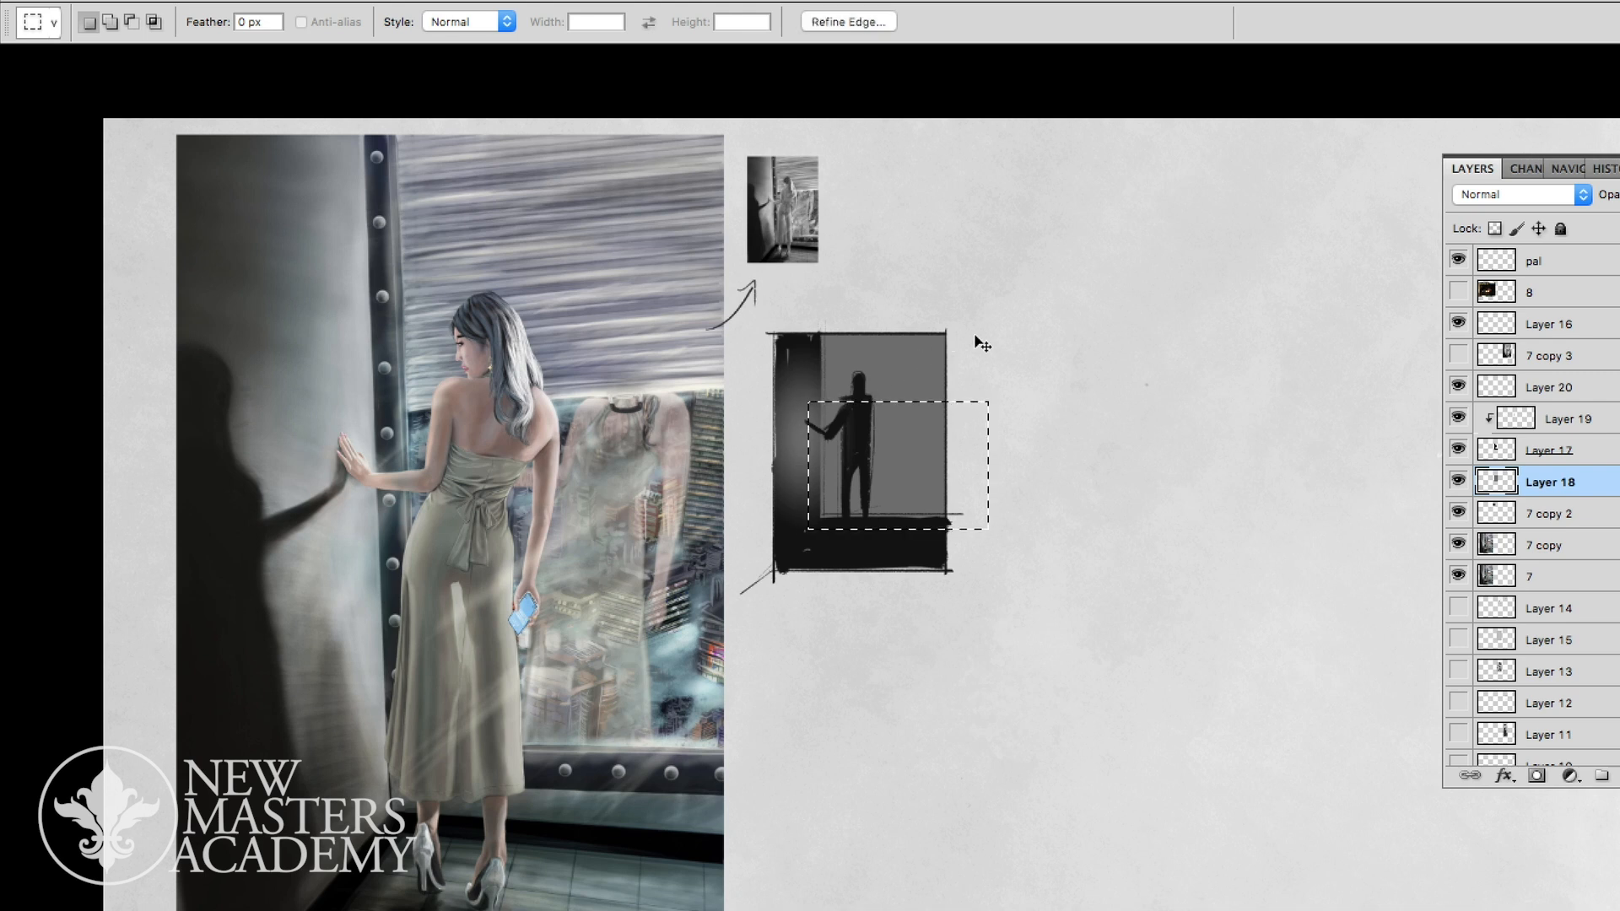
key(ctrl+d)
key(ctrl+u)
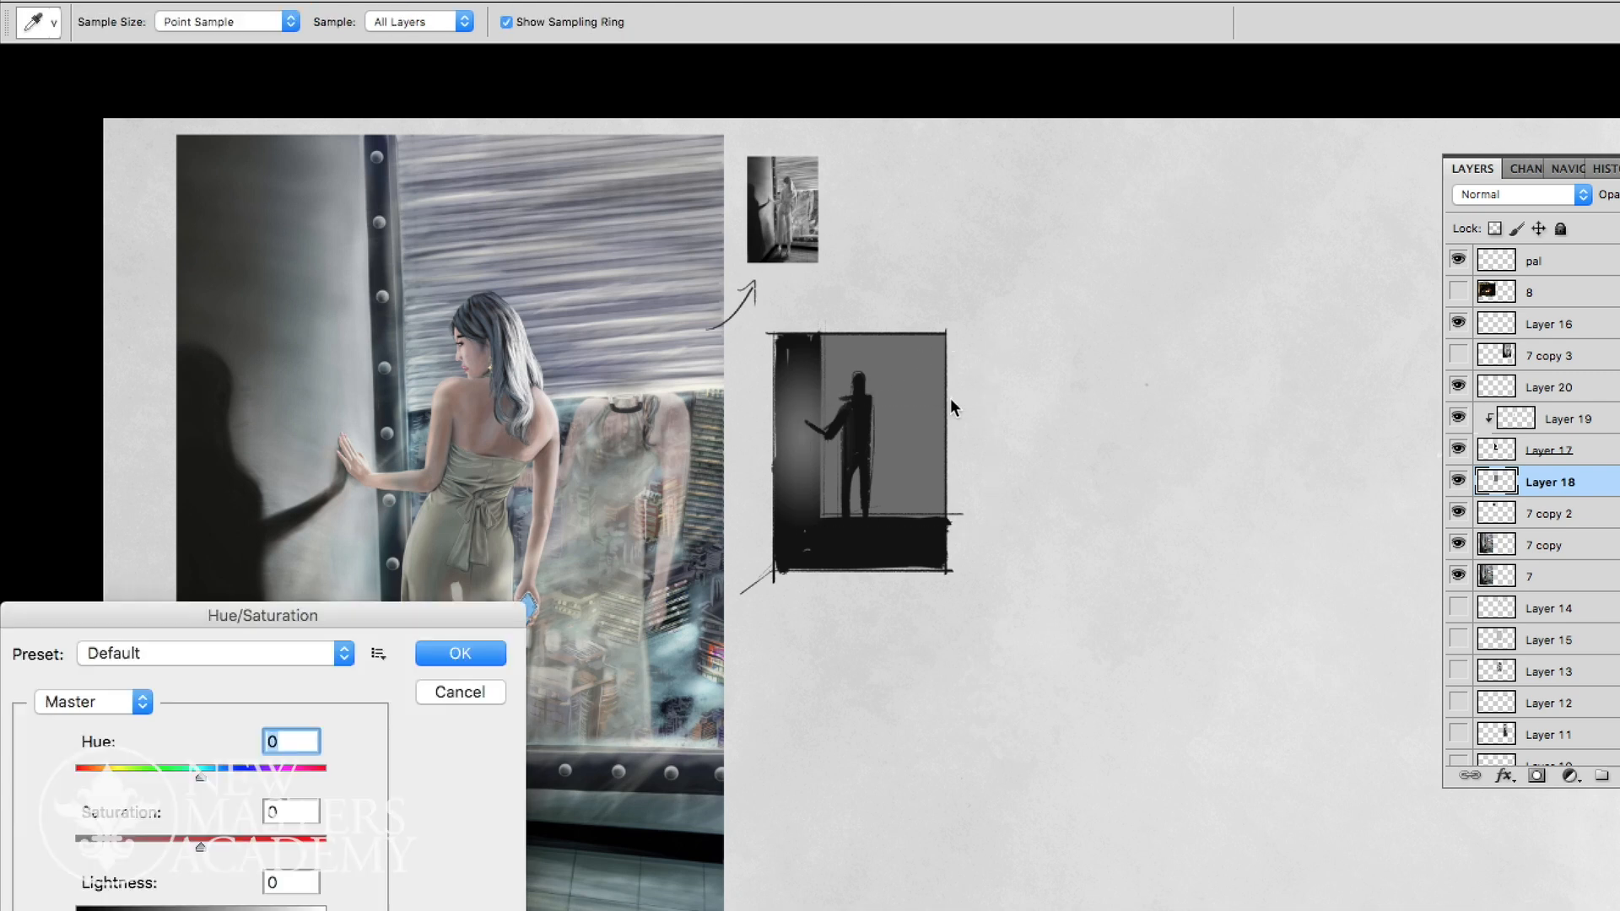
drag(201, 910, 261, 910)
key(Escape)
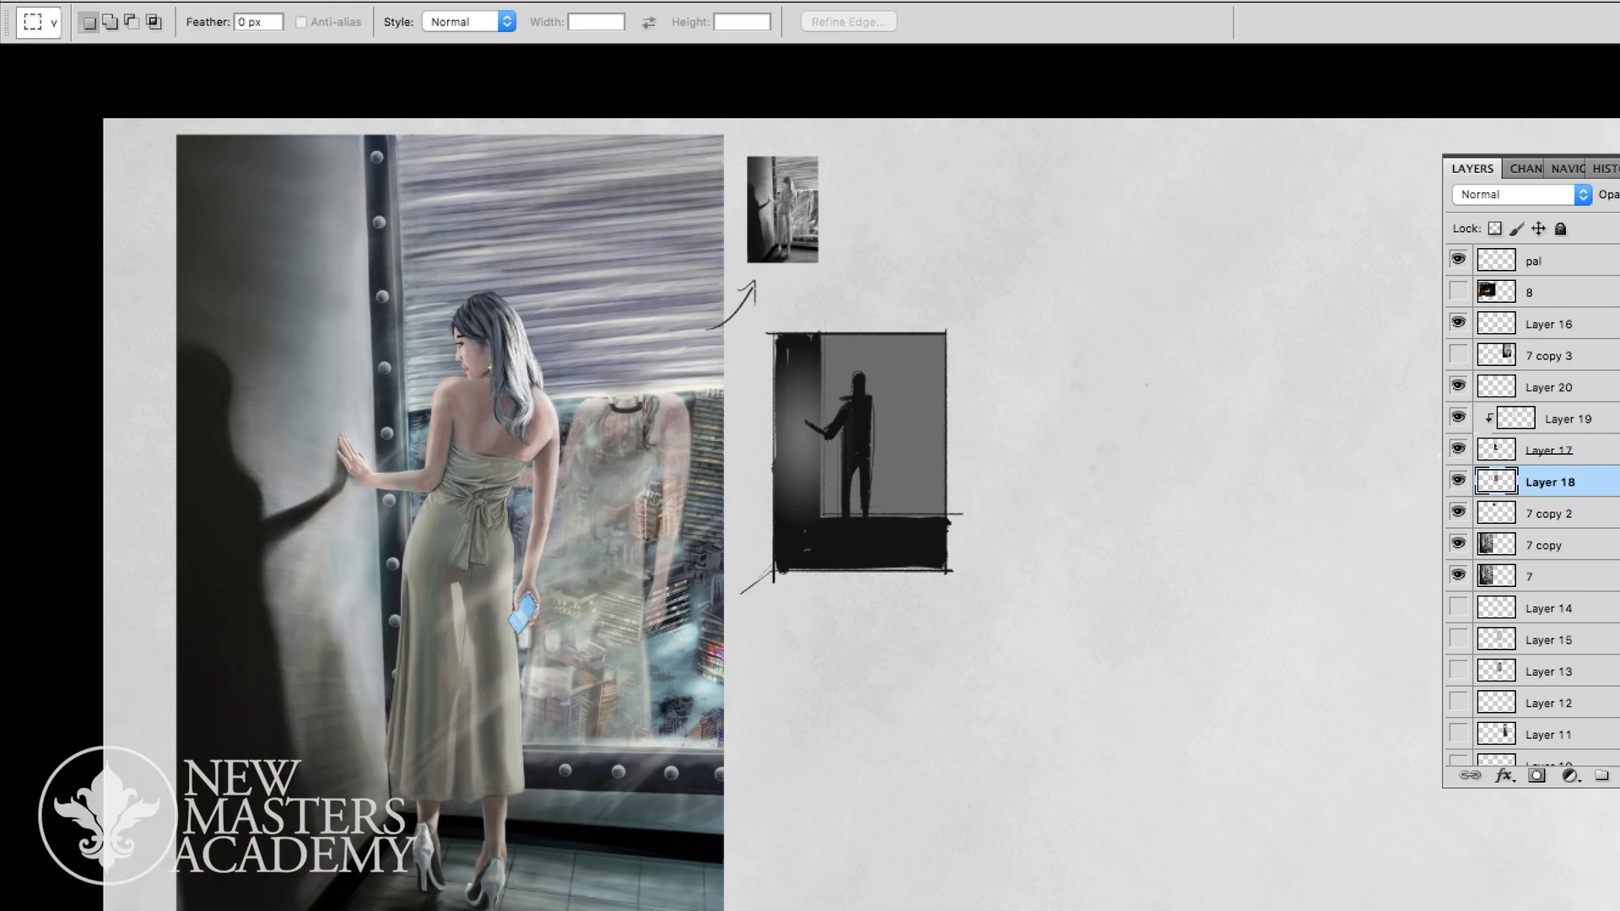
- Marquee the lower window area behind the figure and swap the foreground and background colours
drag(878, 460, 805, 412)
key(g)
key(x)
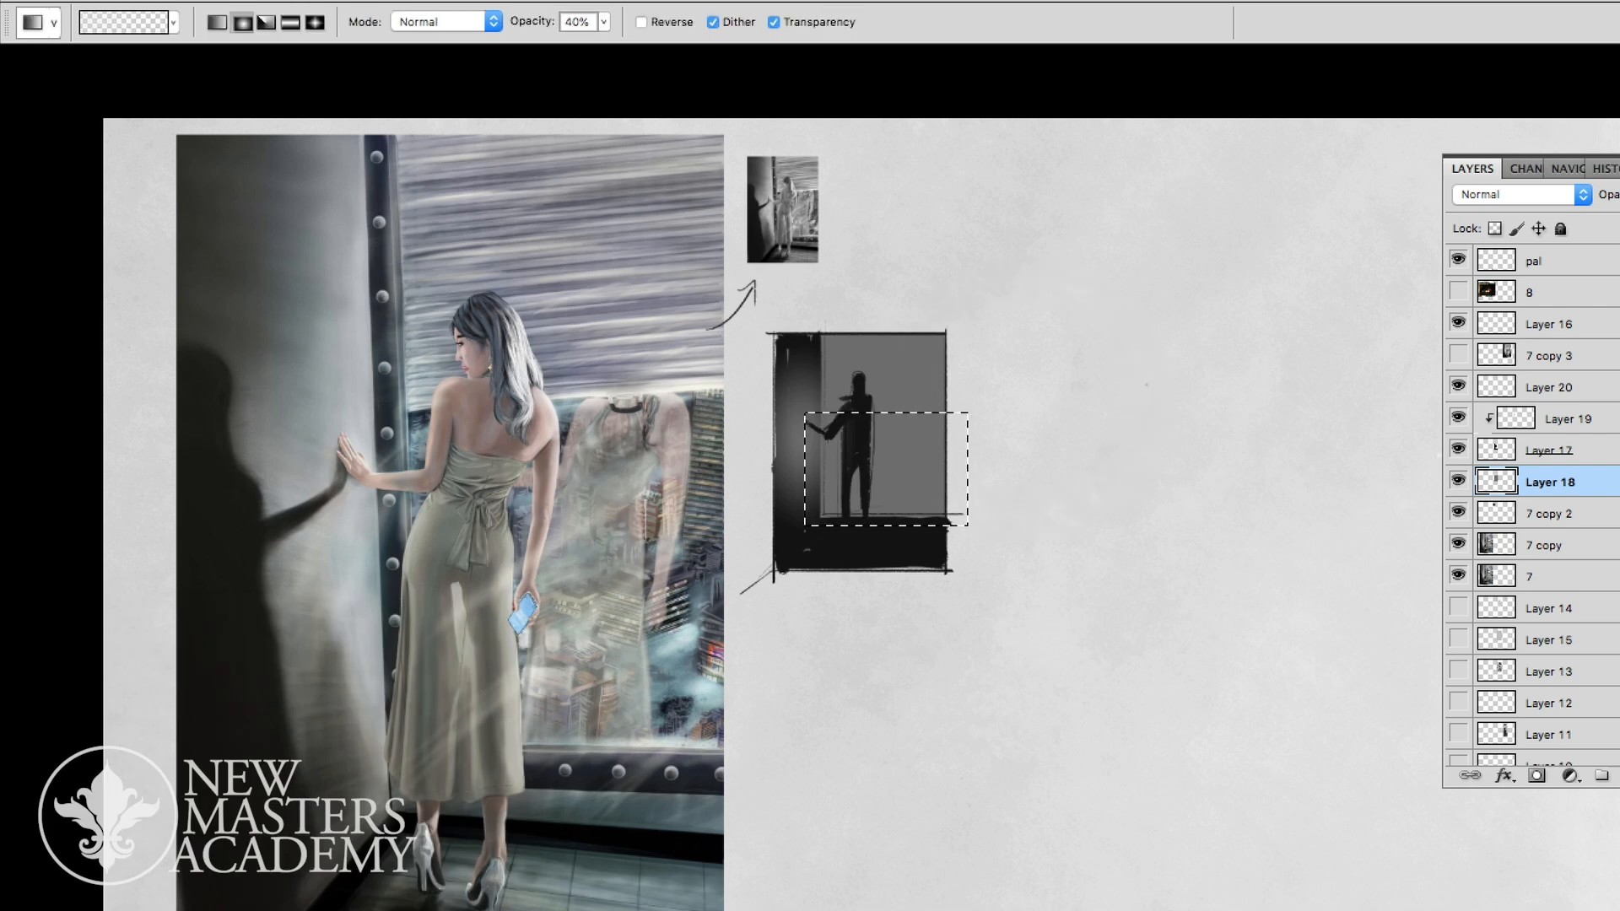
- Try filling the selected lower window area with white directly on Layer 18 and shifting the layer
key(shift+g)
click(909, 464)
key(ctrl+d)
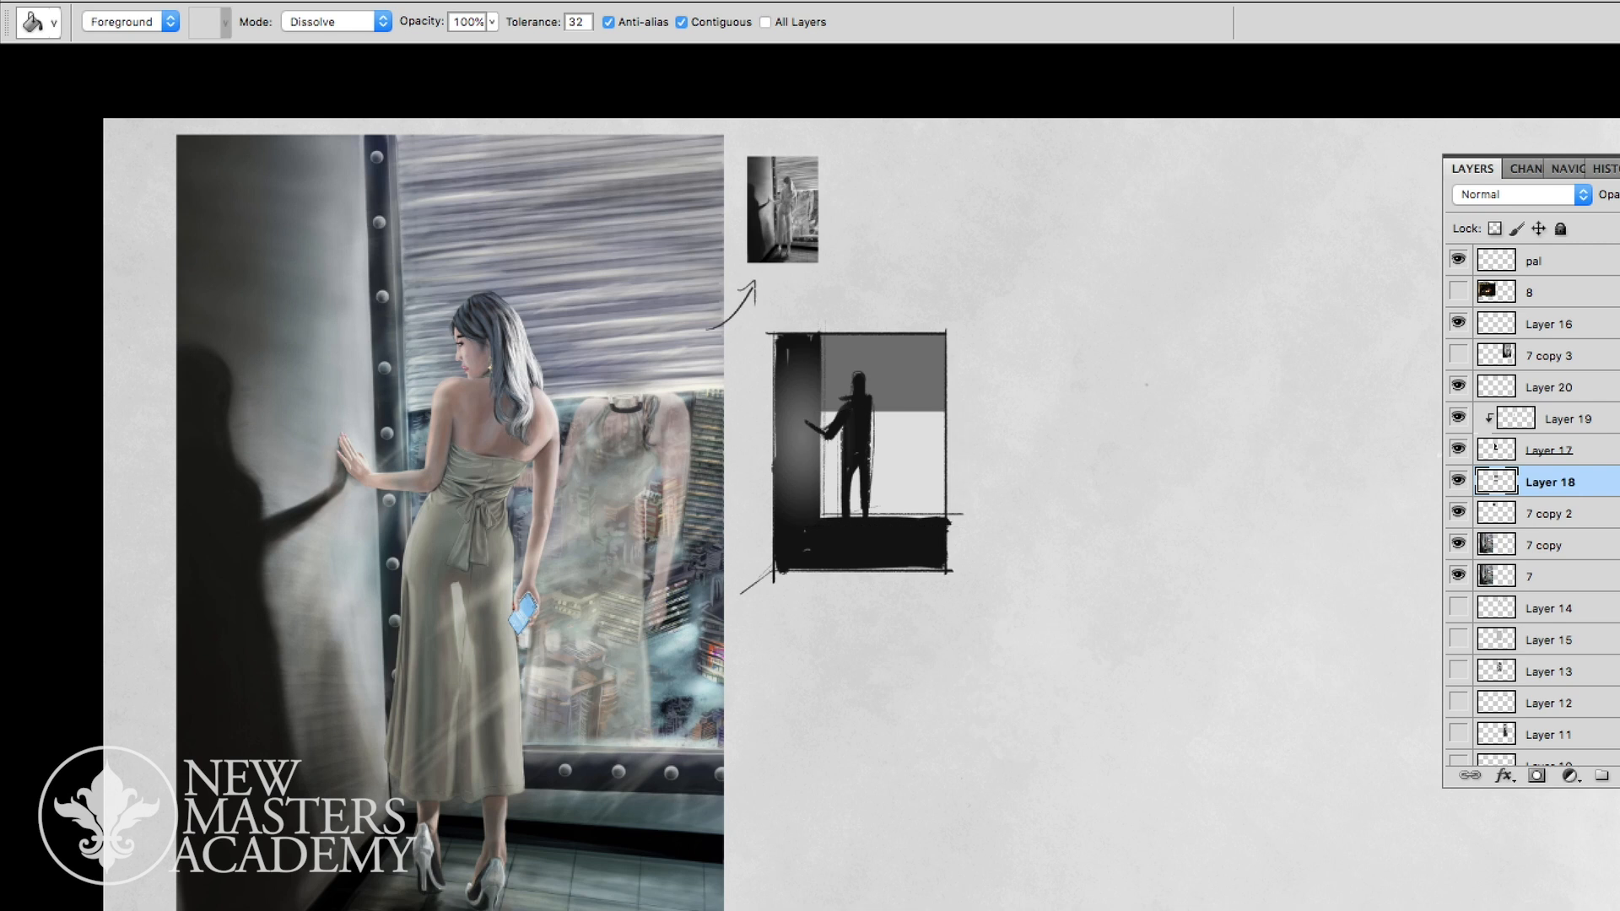
key(v)
mouse_move(909, 464)
mouse_down()
mouse_move(903, 492)
mouse_move(902, 476)
mouse_up()
key(ctrl+z)
key(ctrl+alt+z)
key(ctrl+alt+z)
- Fill the selection with light grey on a new layer and shift the rectangle up behind the figure's upper body
key(ctrl+alt+shift+n)
key(g)
click(909, 464)
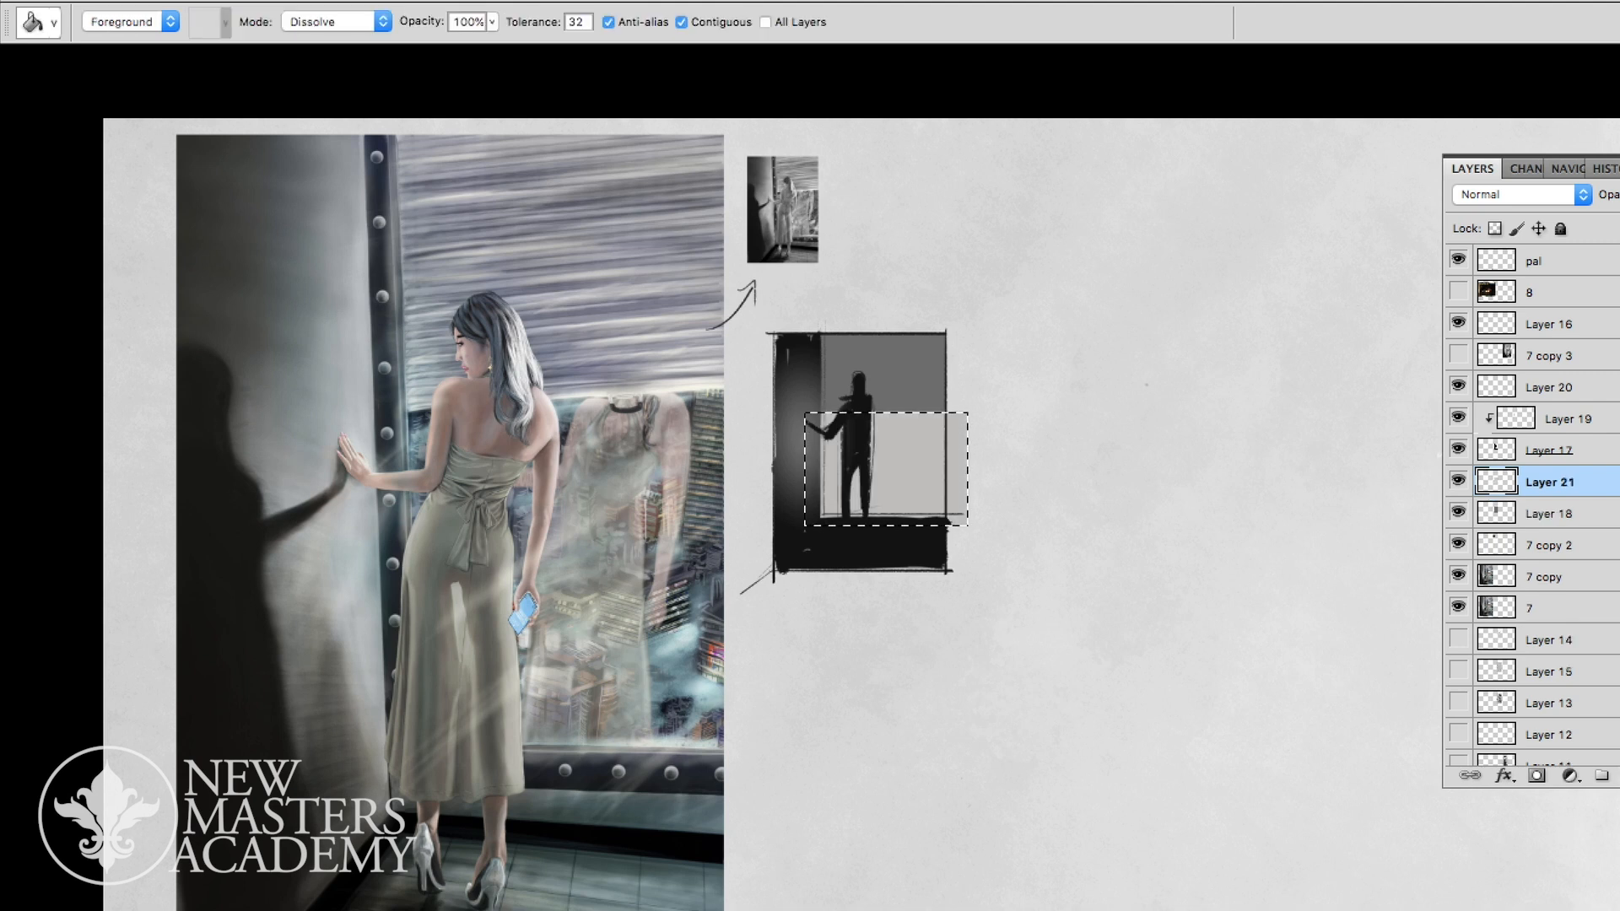
key(ctrl+d)
key(v)
key(shift+Up)
key(shift+Up)
key(shift+Up)
key(shift+Up)
key(shift+Up)
key(shift+Up)
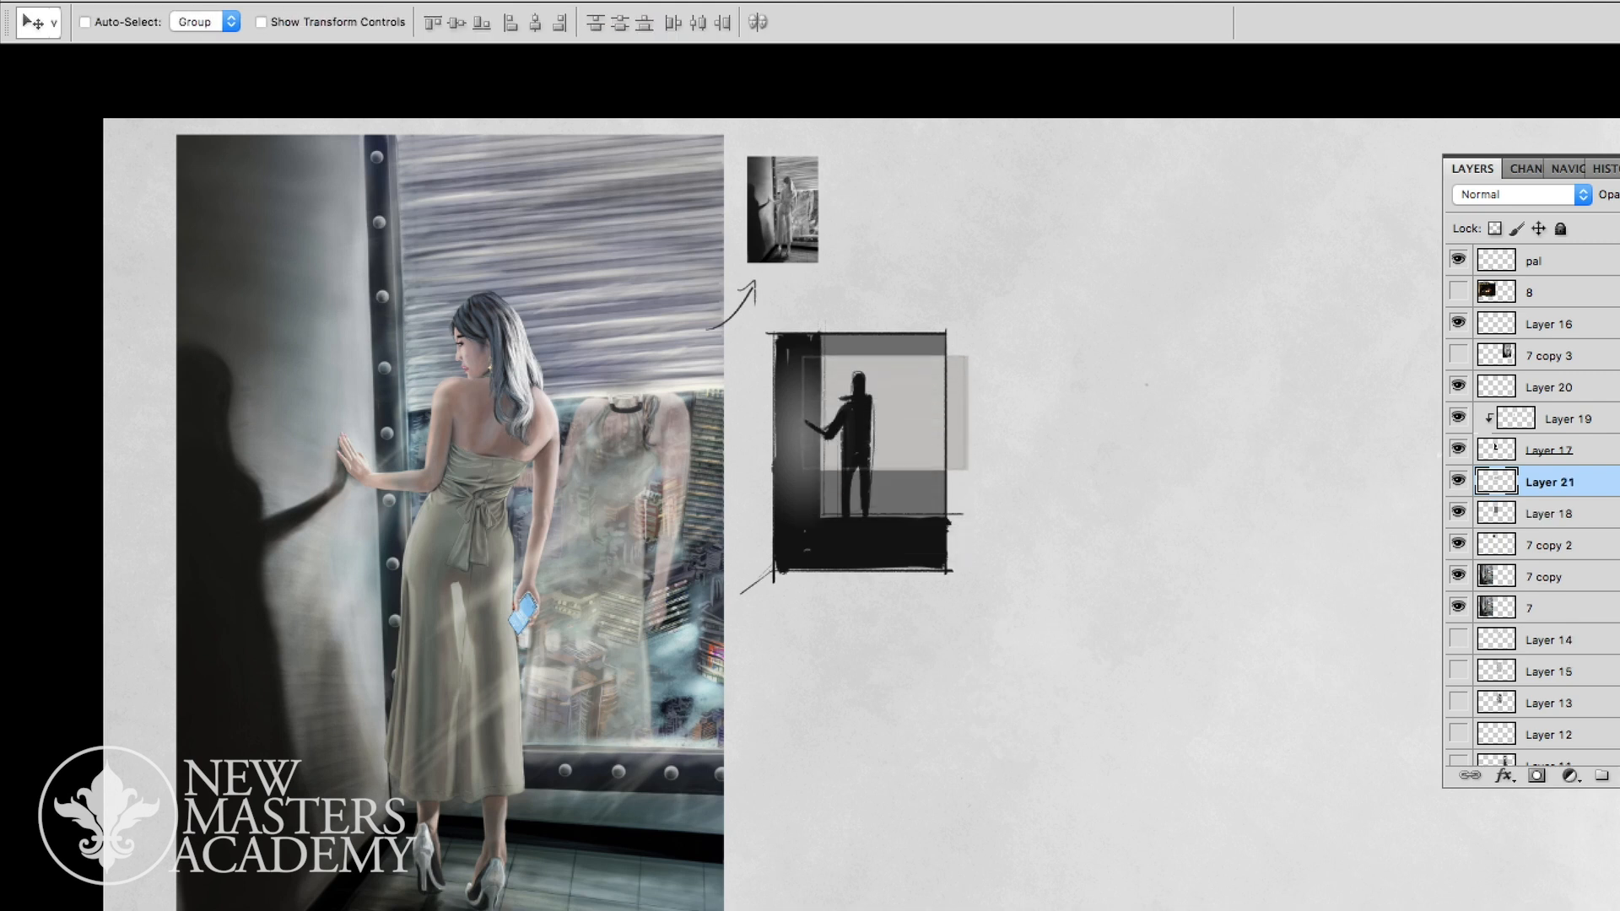
key(shift+Up)
- Merge the thumbnail's layers from Layer 18 through Layer 20 into a single layer
key(z)
mouse_move(917, 439)
mouse_down()
mouse_move(829, 439)
mouse_move(905, 439)
mouse_up()
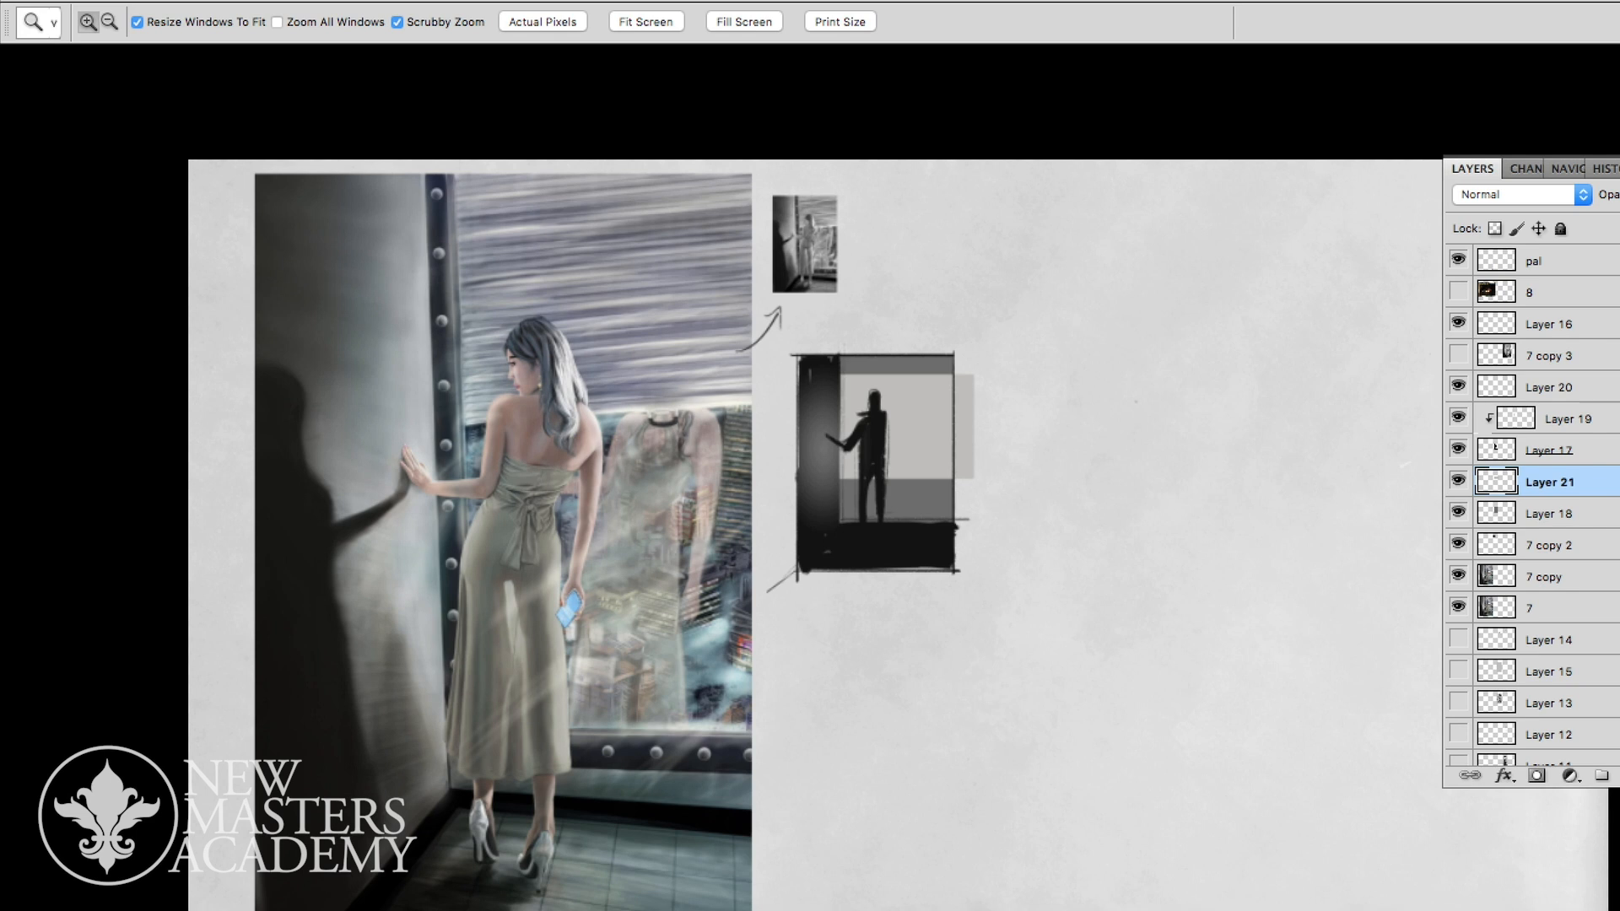
drag(931, 465, 1052, 497)
click(1551, 514)
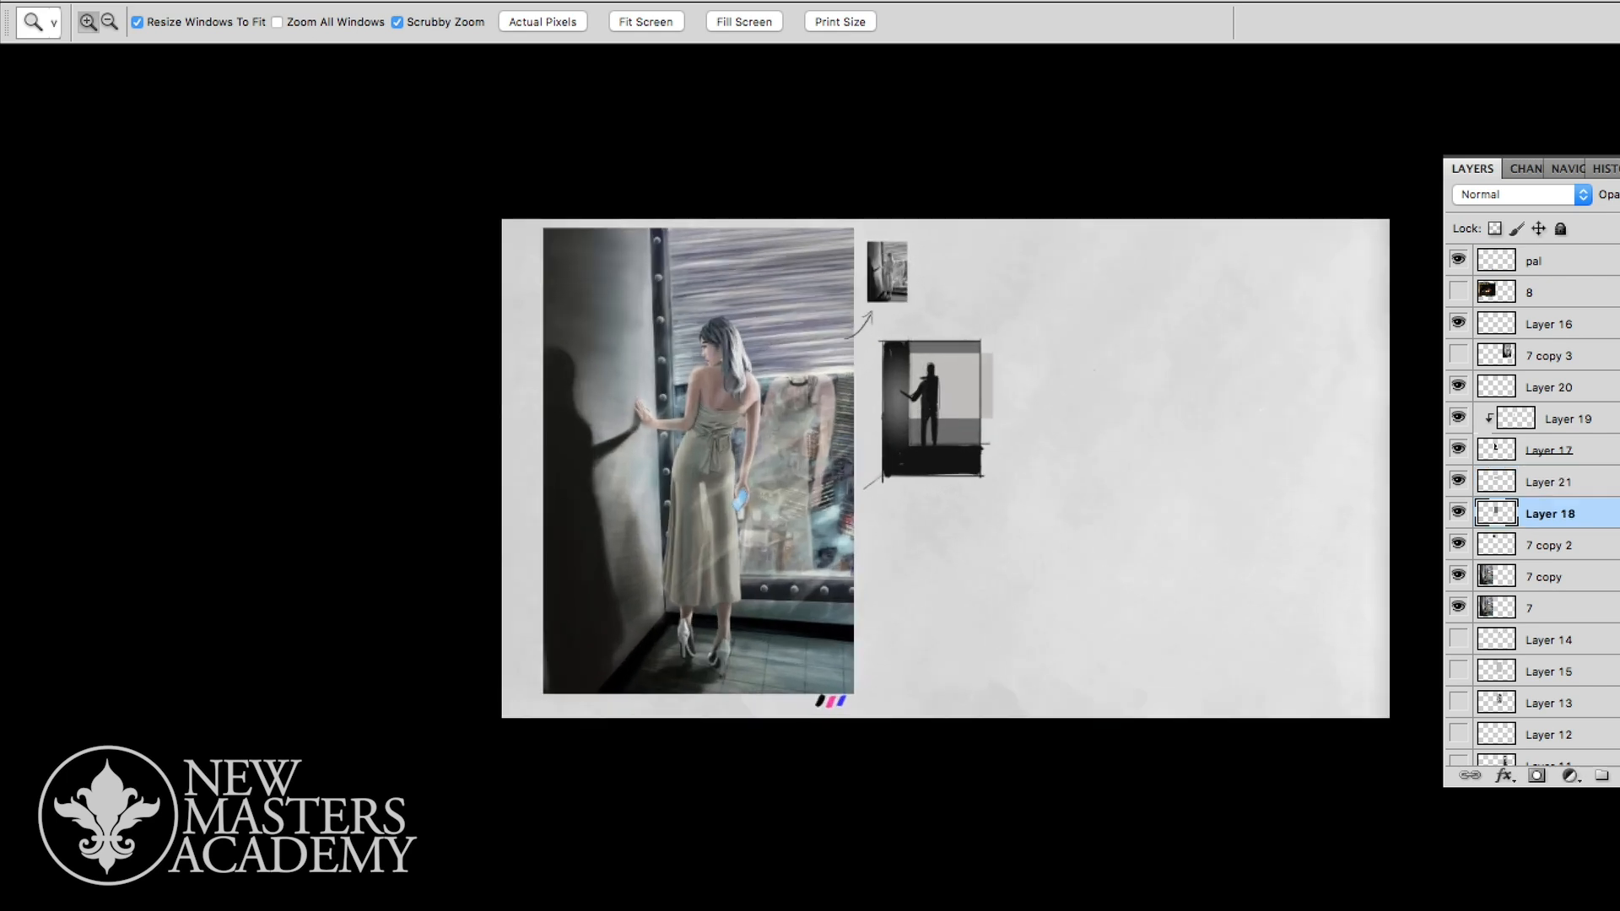
shift+click(1551, 387)
key(ctrl+e)
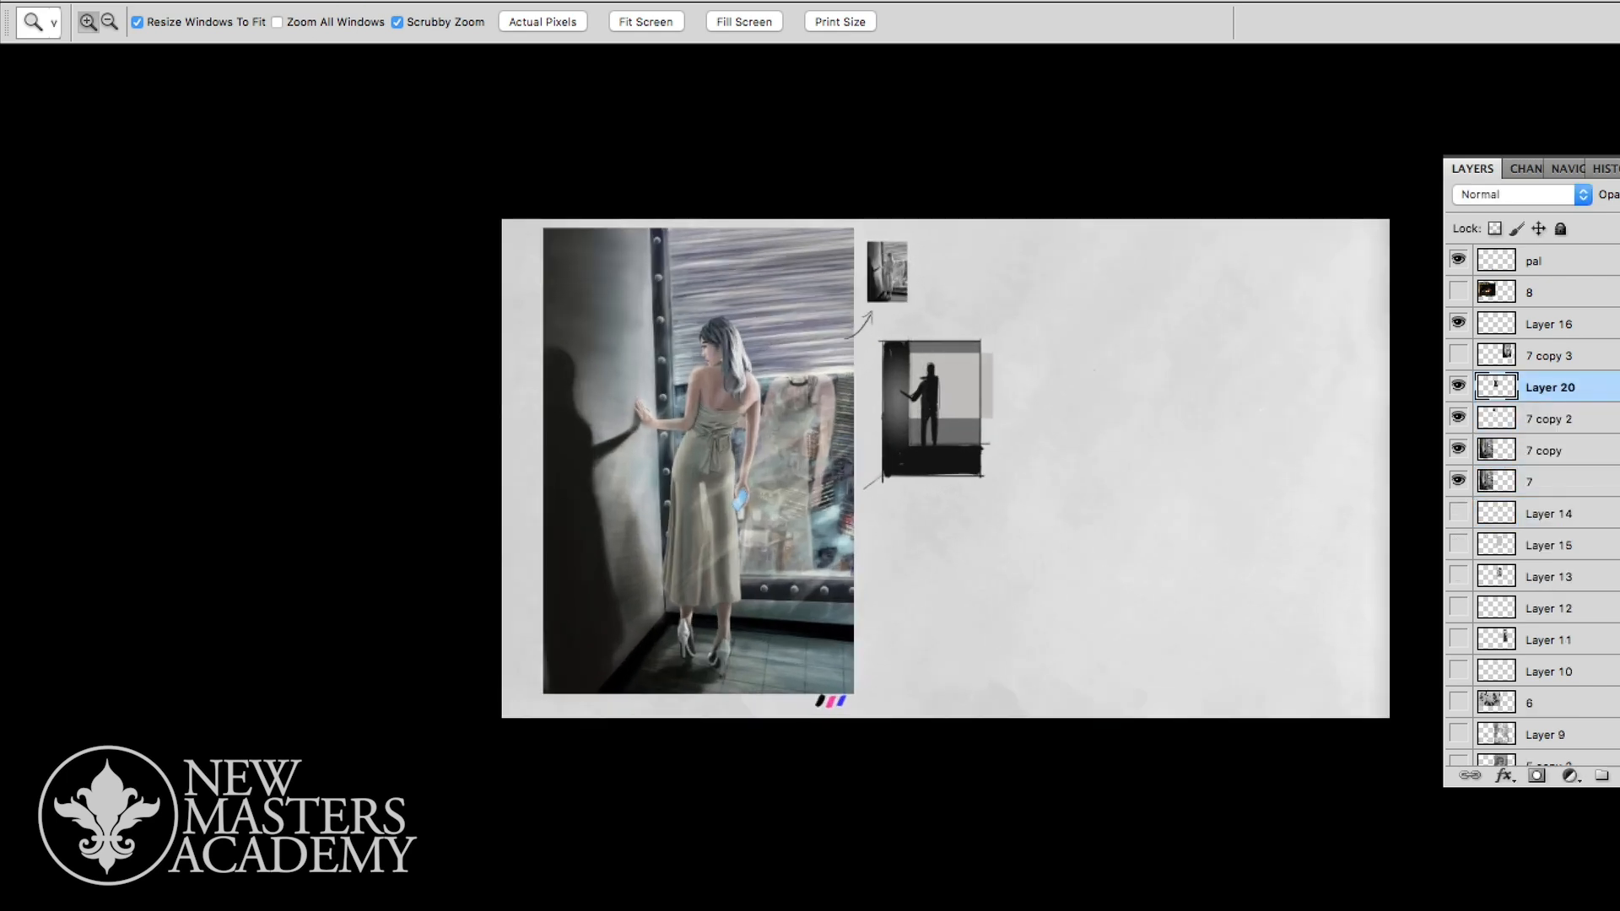
key(ctrl+plus)
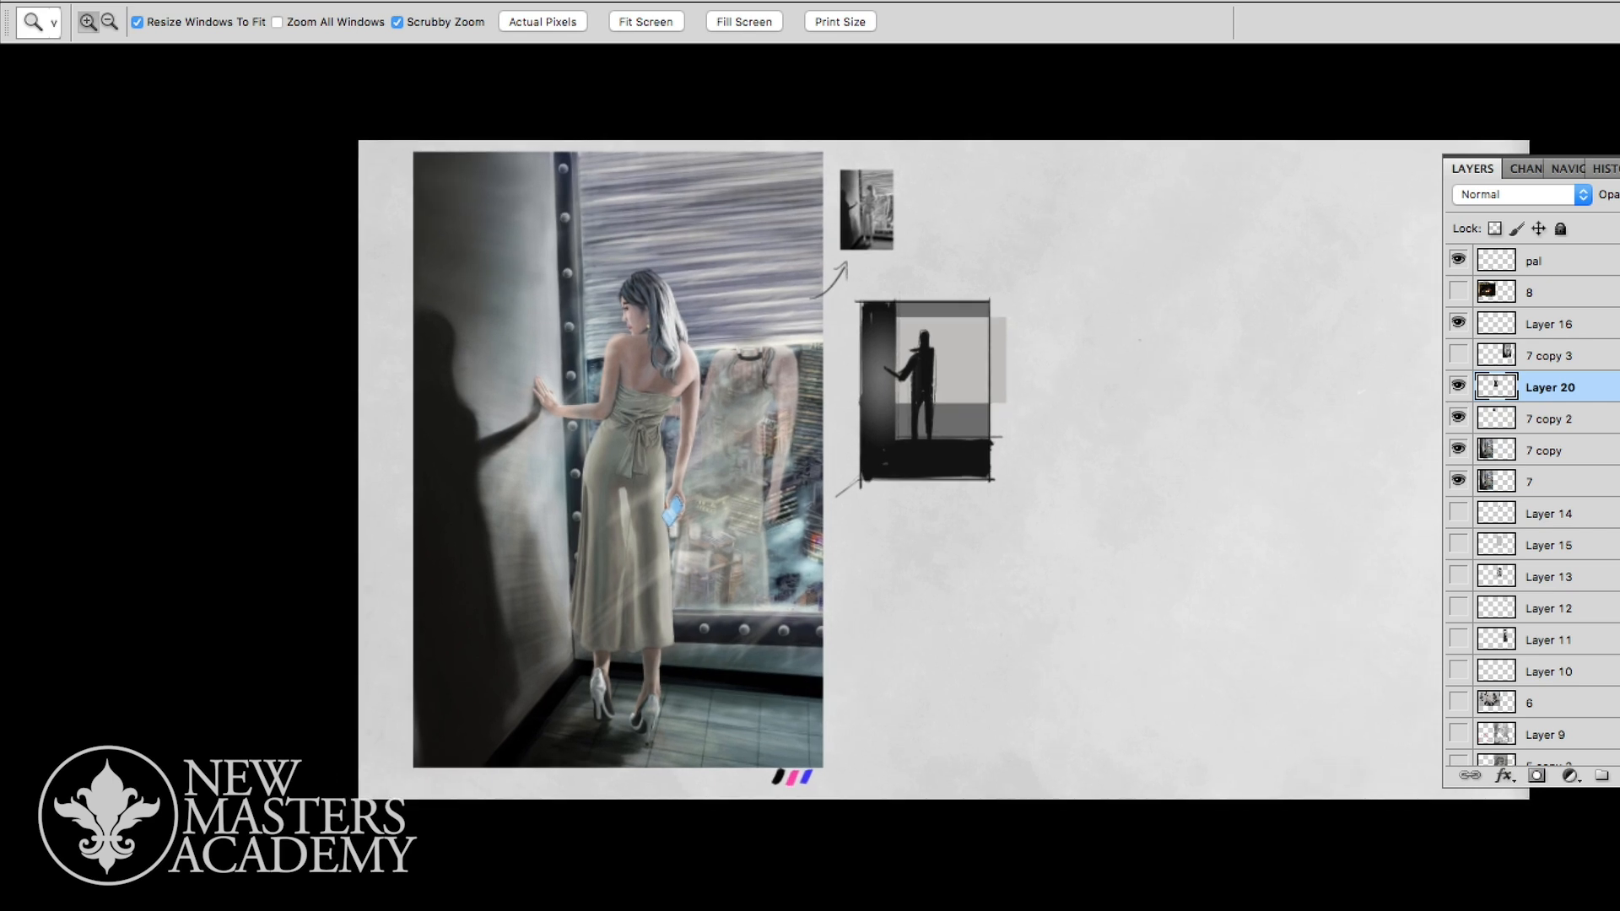
- Copy the framed silhouette sketch onto its own layer and shrink the copy to a small thumbnail, with Layer 20 hidden
key(m)
drag(854, 293, 1002, 508)
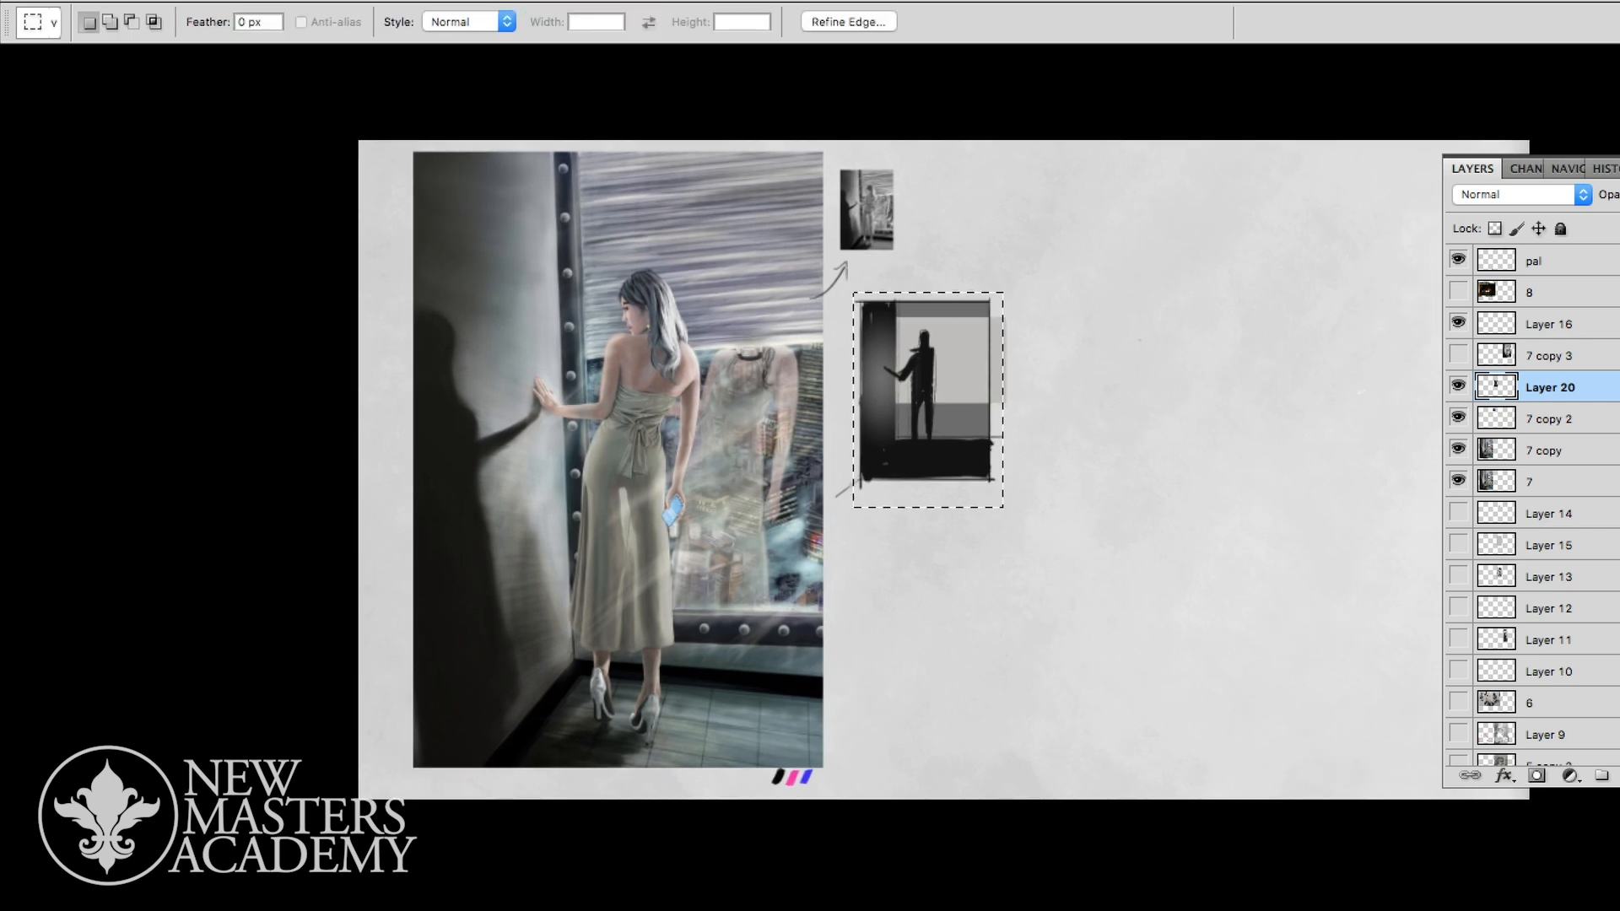
key(ctrl+j)
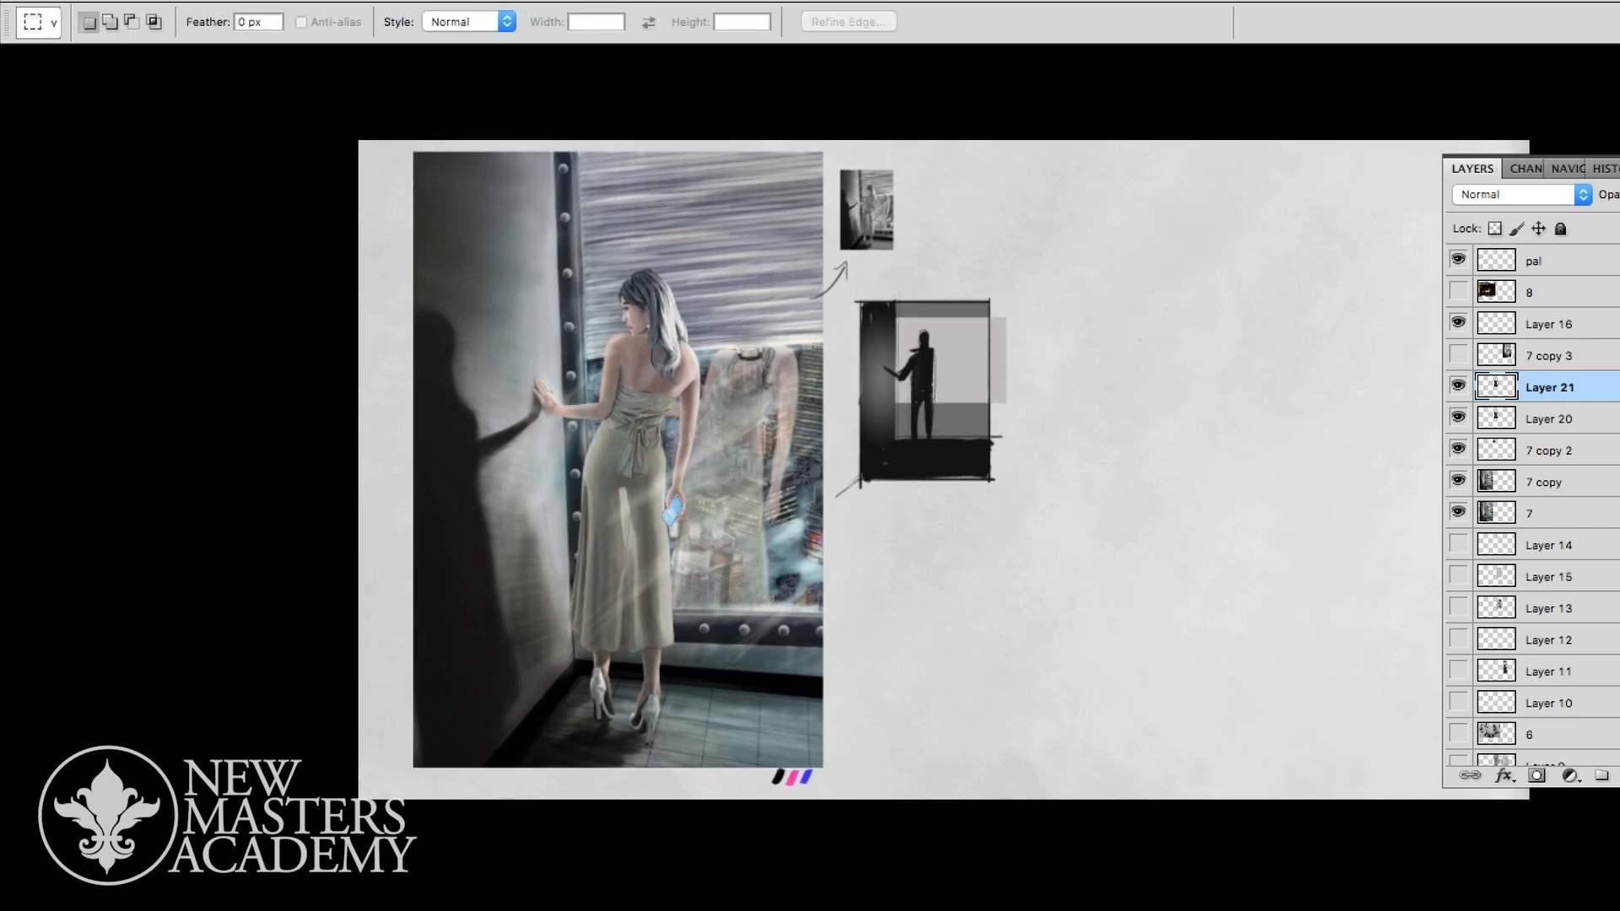
key(ctrl+t)
drag(1008, 288, 912, 413)
key(Return)
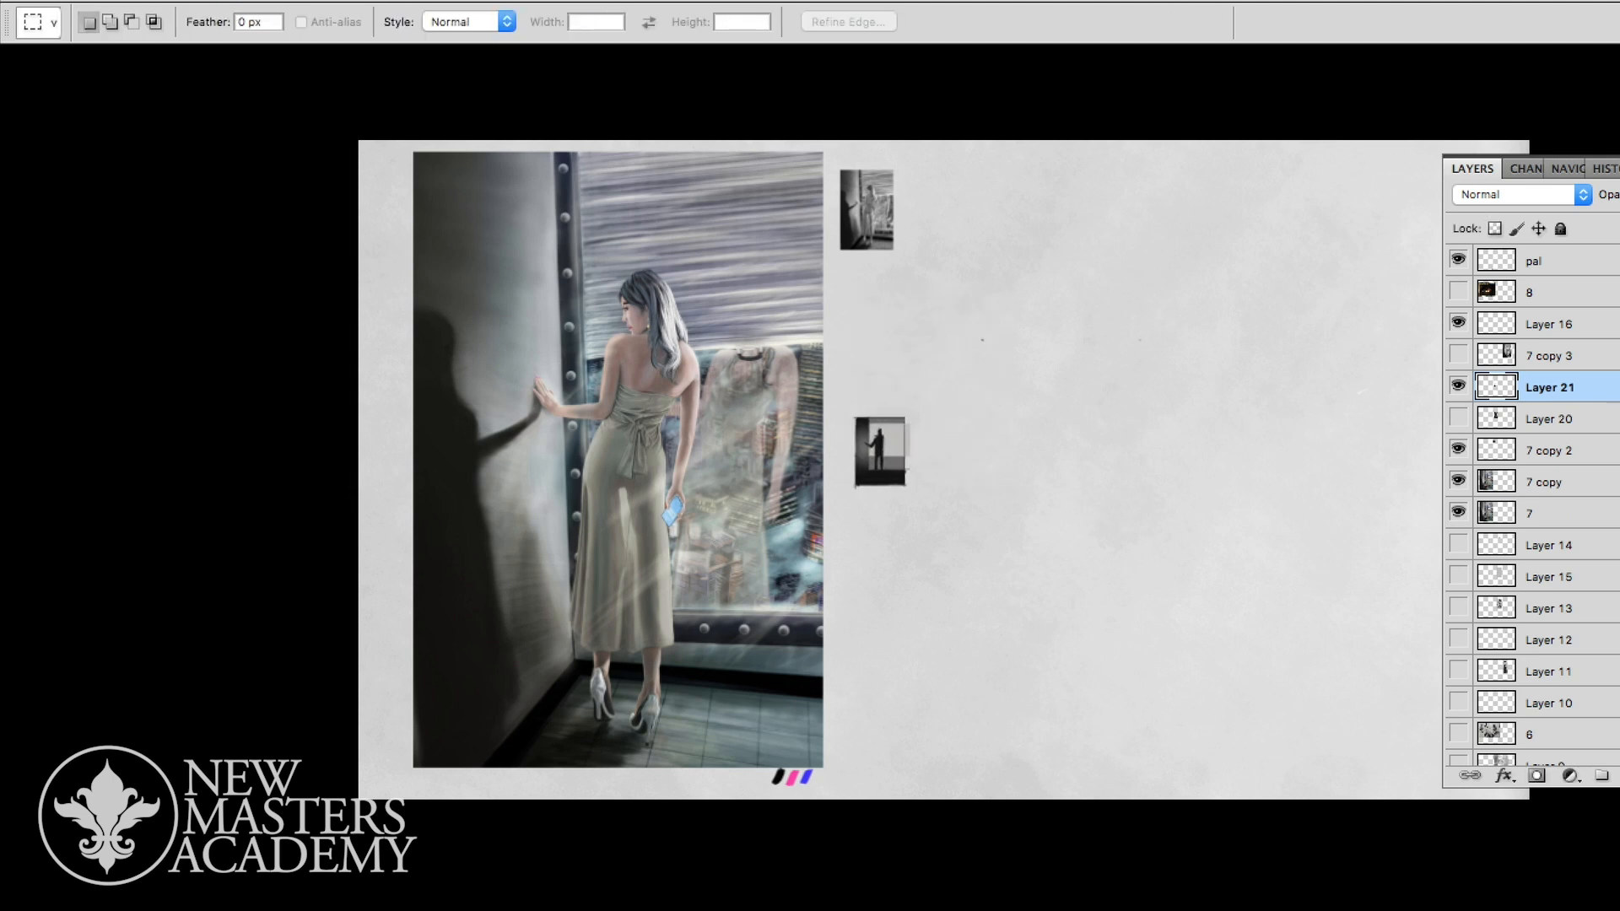
- Move the small silhouette sketch beside the greyscale thumbnail of the painting
key(v)
mouse_move(880, 452)
mouse_down()
mouse_move(951, 166)
mouse_move(921, 206)
mouse_up()
key(shift+Down)
key(shift+Down)
key(shift+Down)
key(shift+Down)
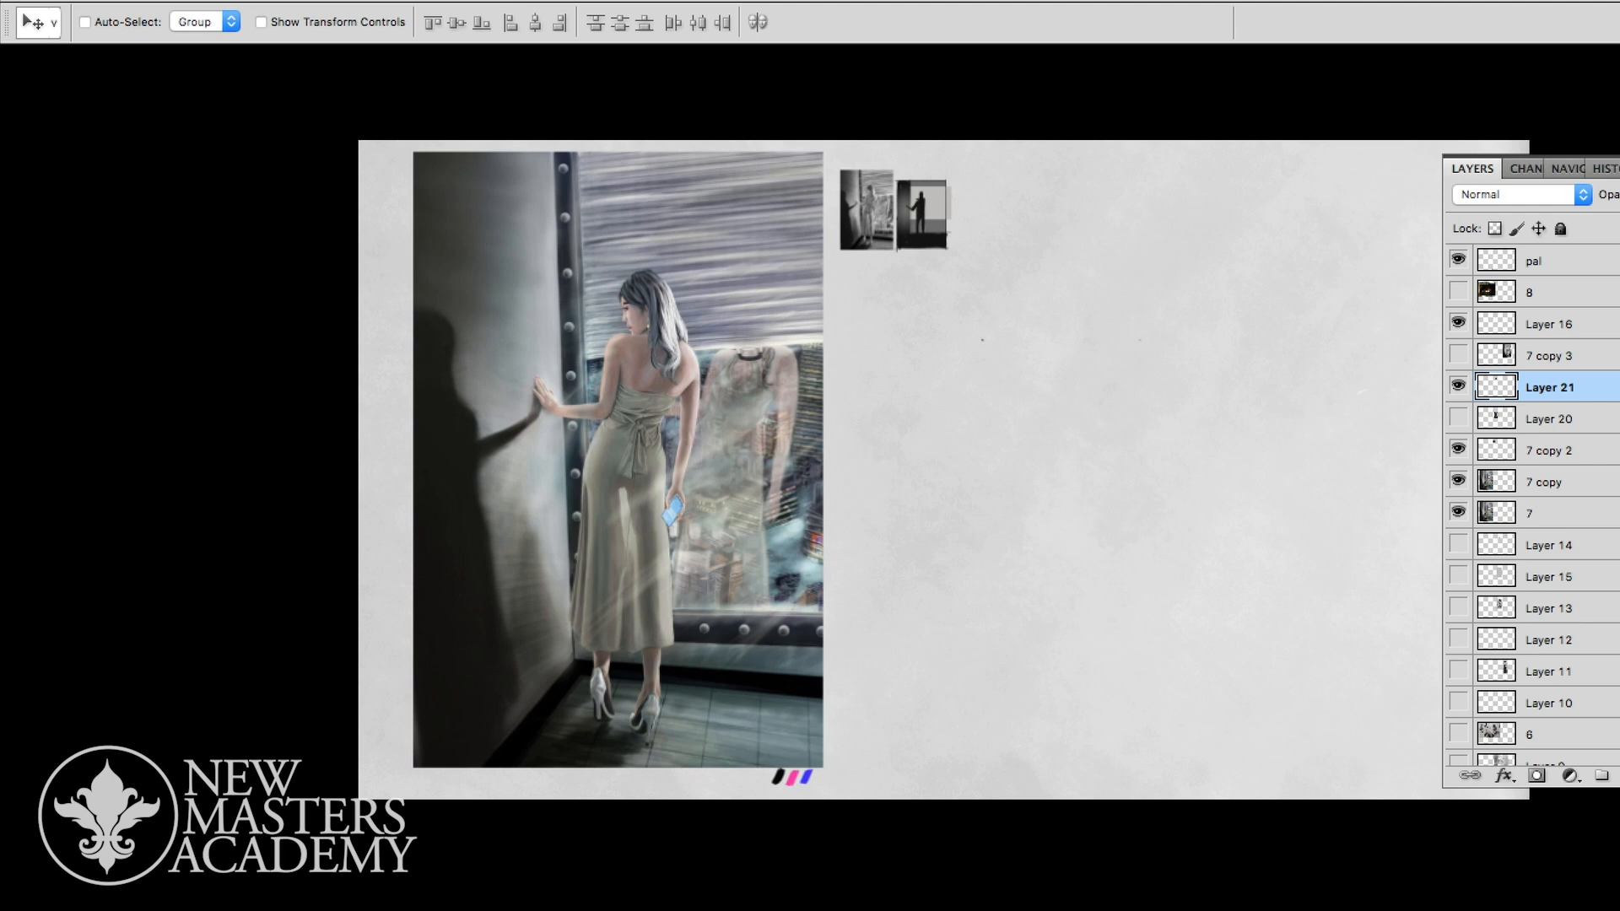
- Place the 7 copy layer's painting beside the original and scale it down to fit below the two thumbnails
click(1459, 480)
click(1458, 480)
click(1544, 483)
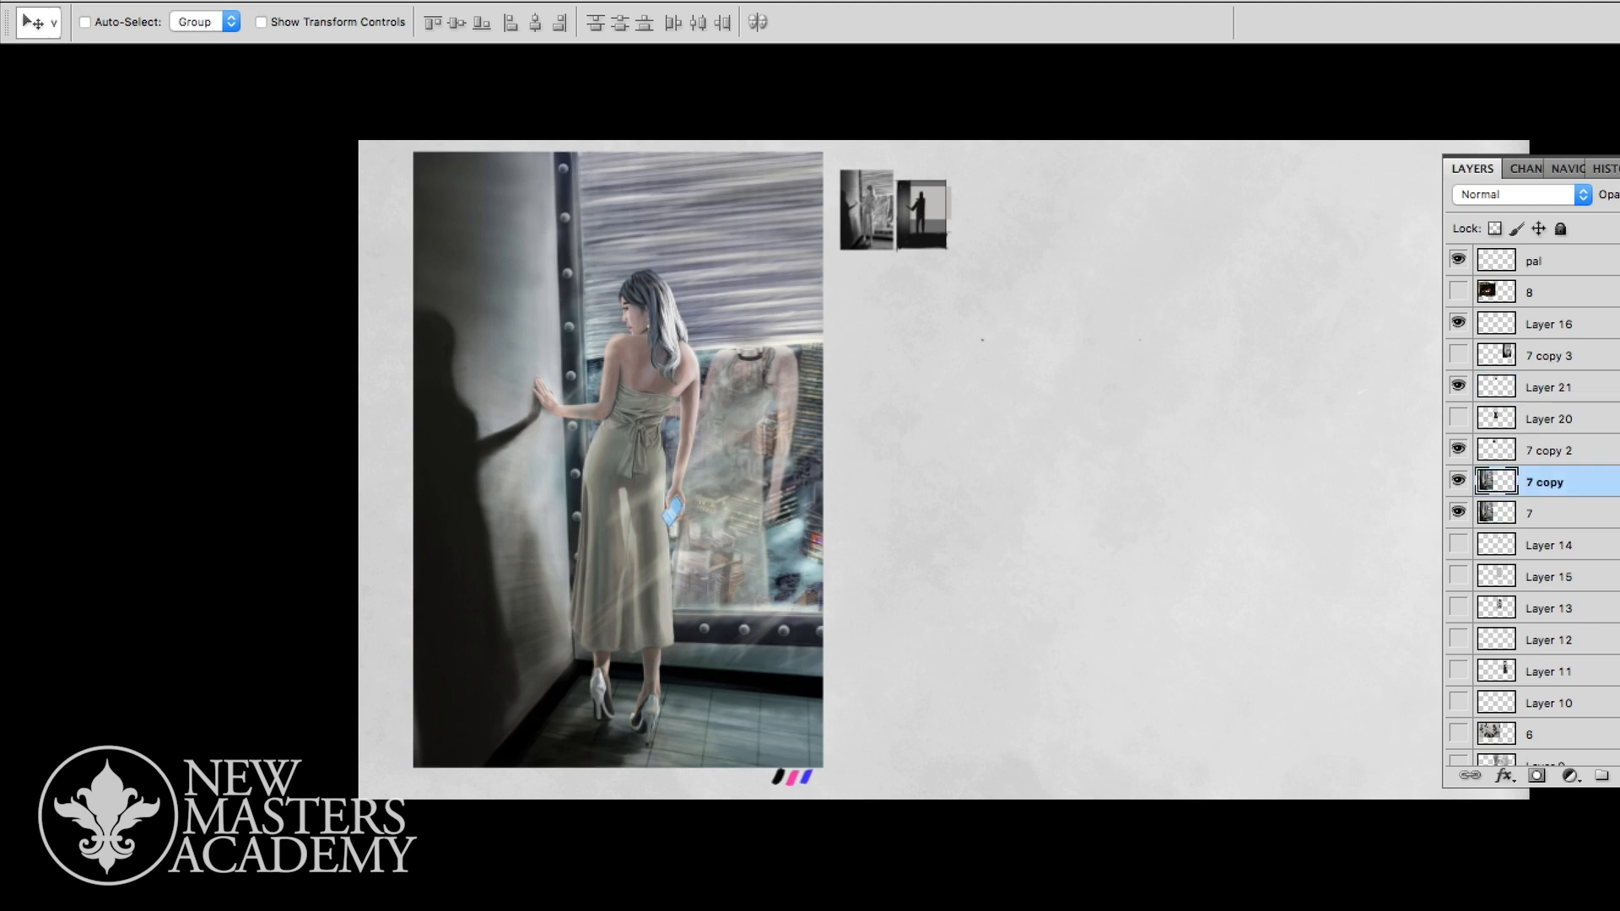
drag(617, 460, 1046, 460)
key(ctrl+t)
drag(1250, 152, 1166, 280)
key(Return)
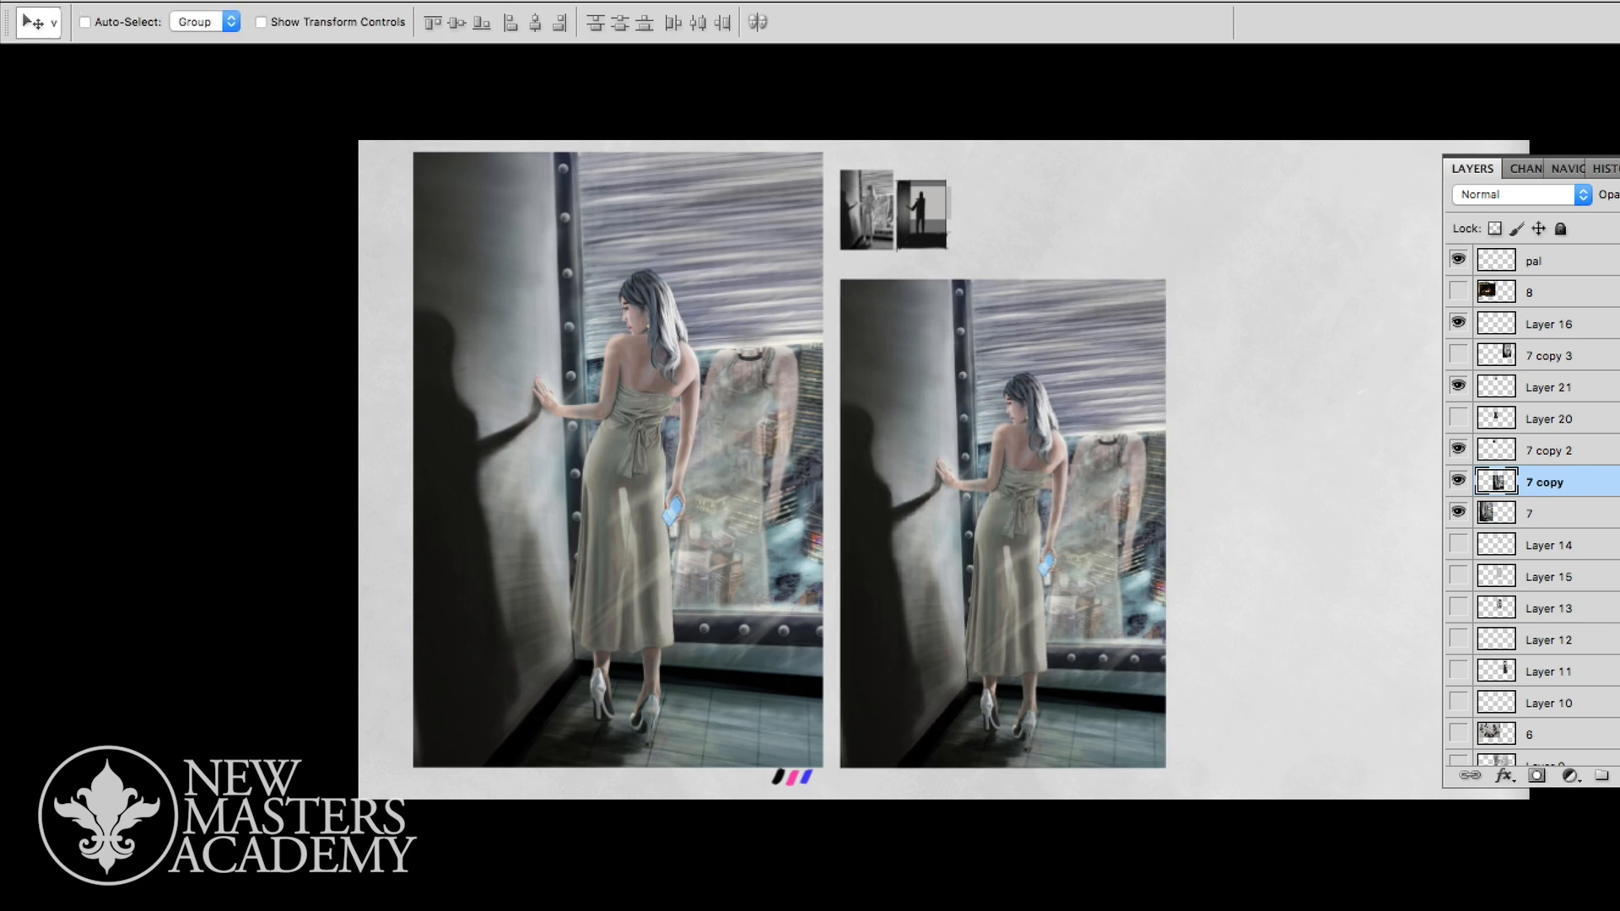
- Desaturate the smaller painting copy with a Hue/Saturation adjustment of Saturation -100
key(z)
key(ctrl+u)
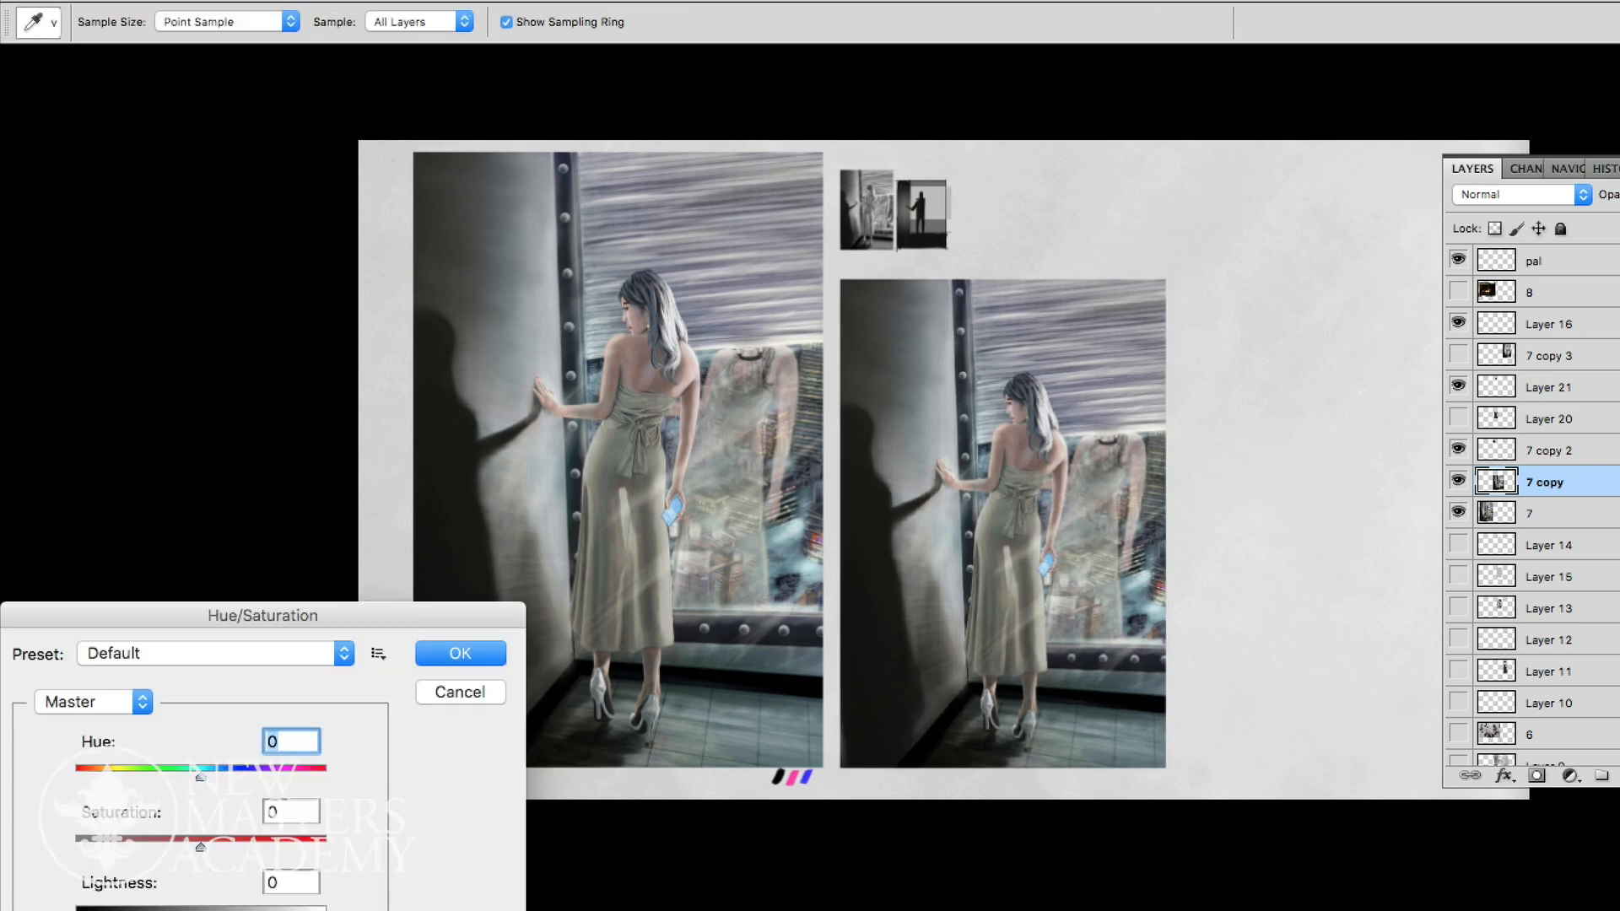
key(Tab)
text(-100)
key(Return)
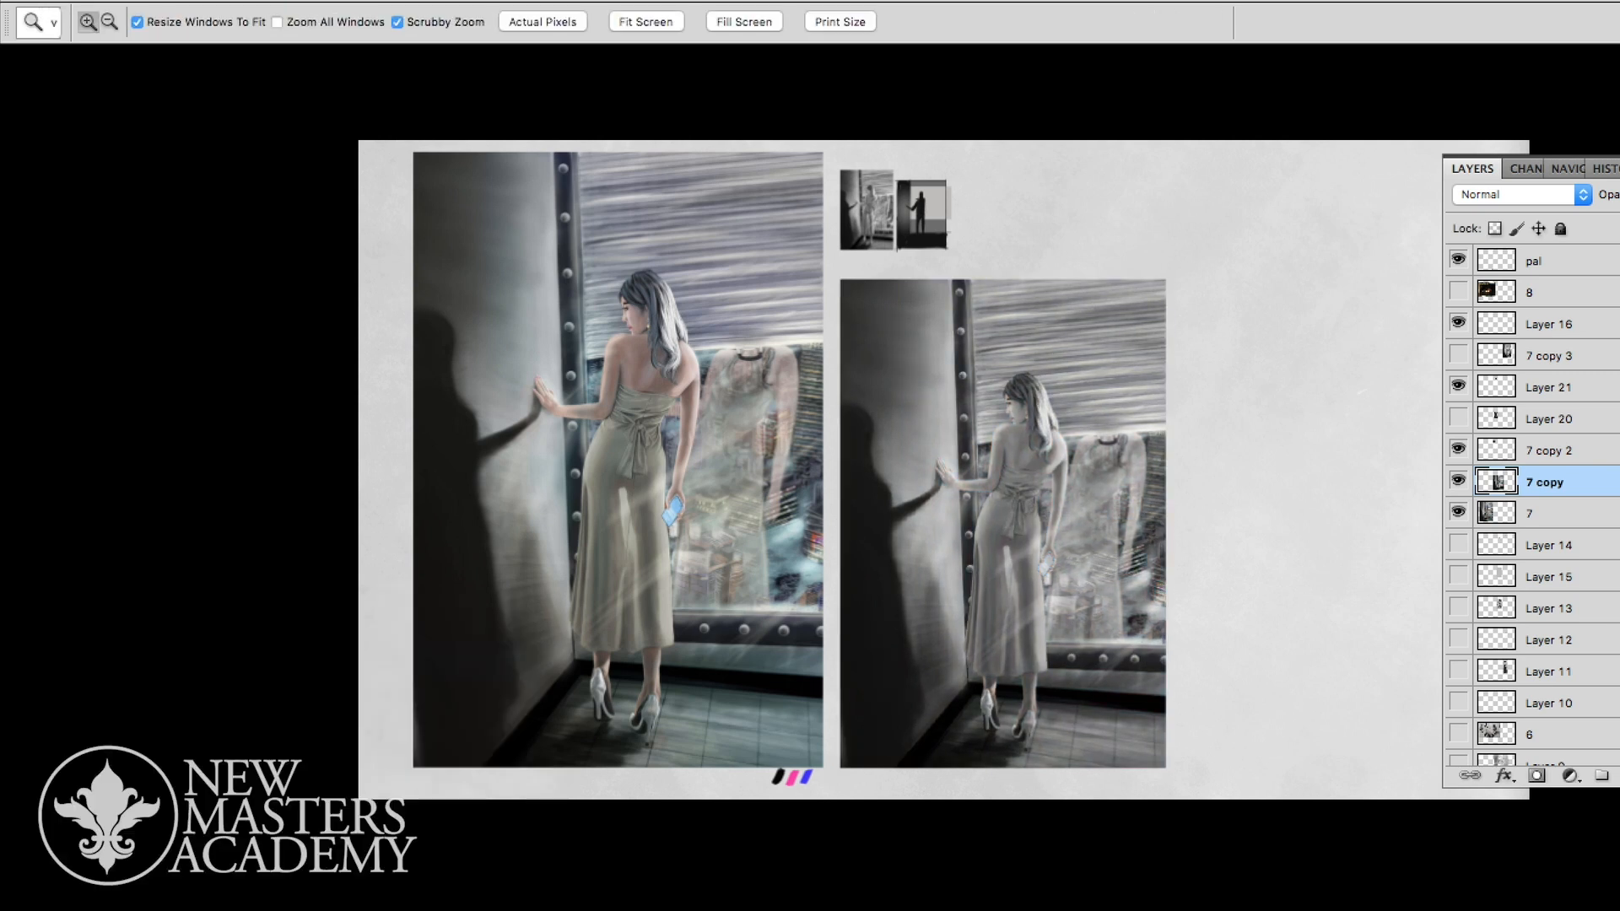
- Add a new empty layer directly above the 7 copy layer and clip it to the greyscale painting
drag(1034, 499, 1097, 499)
key(Tab)
drag(1477, 423, 1464, 384)
key(Tab)
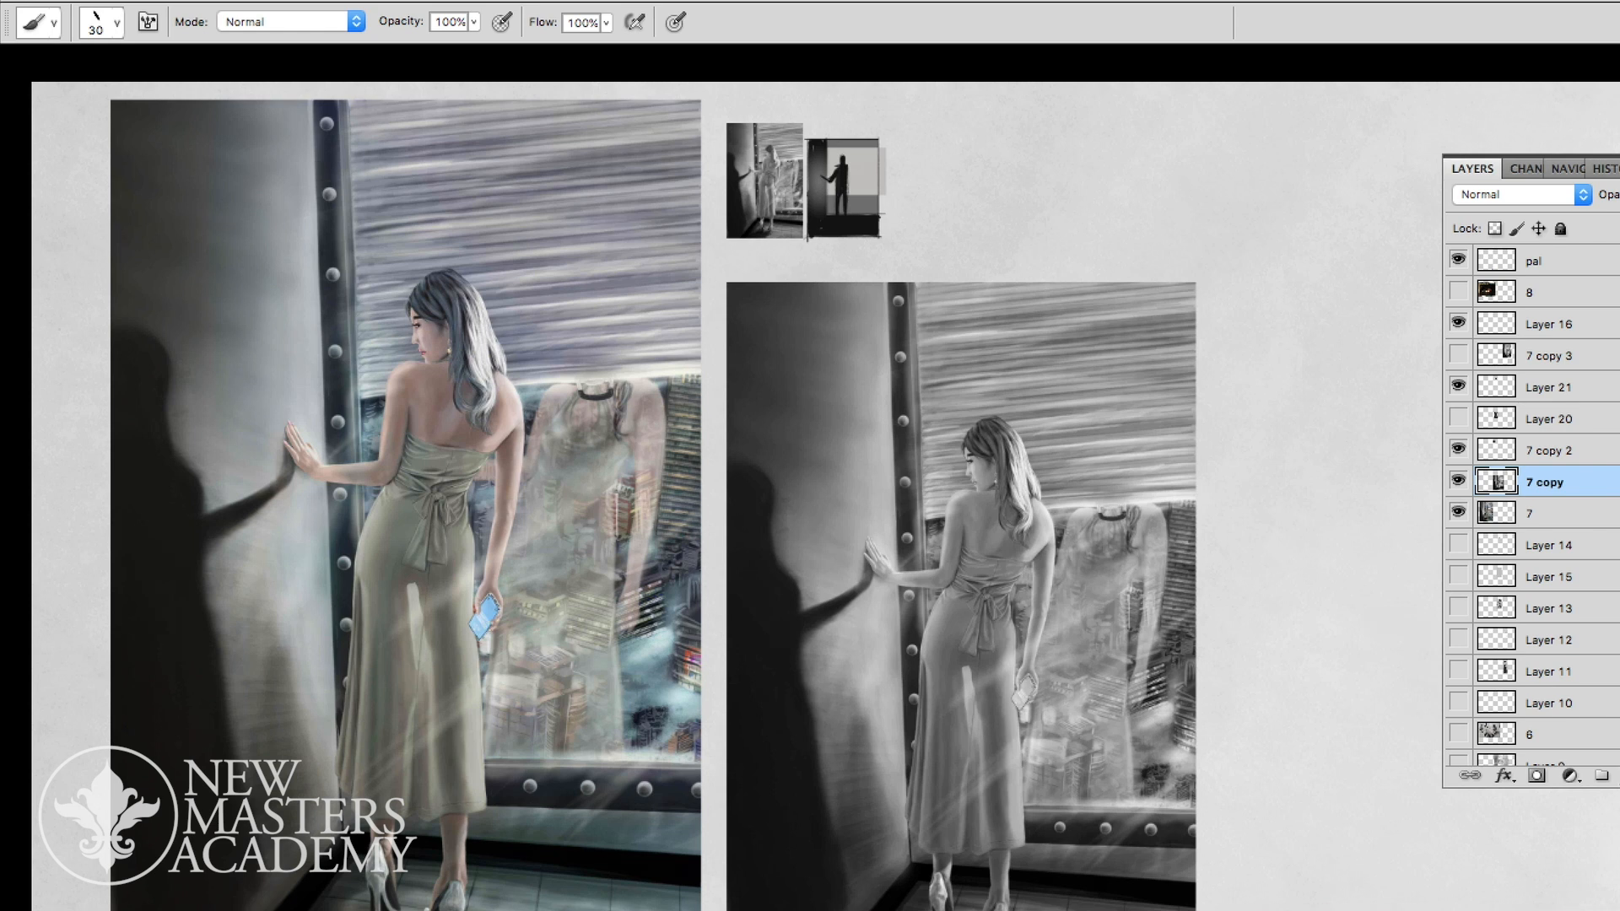
key(alt+shift+super+n)
key(alt+super+g)
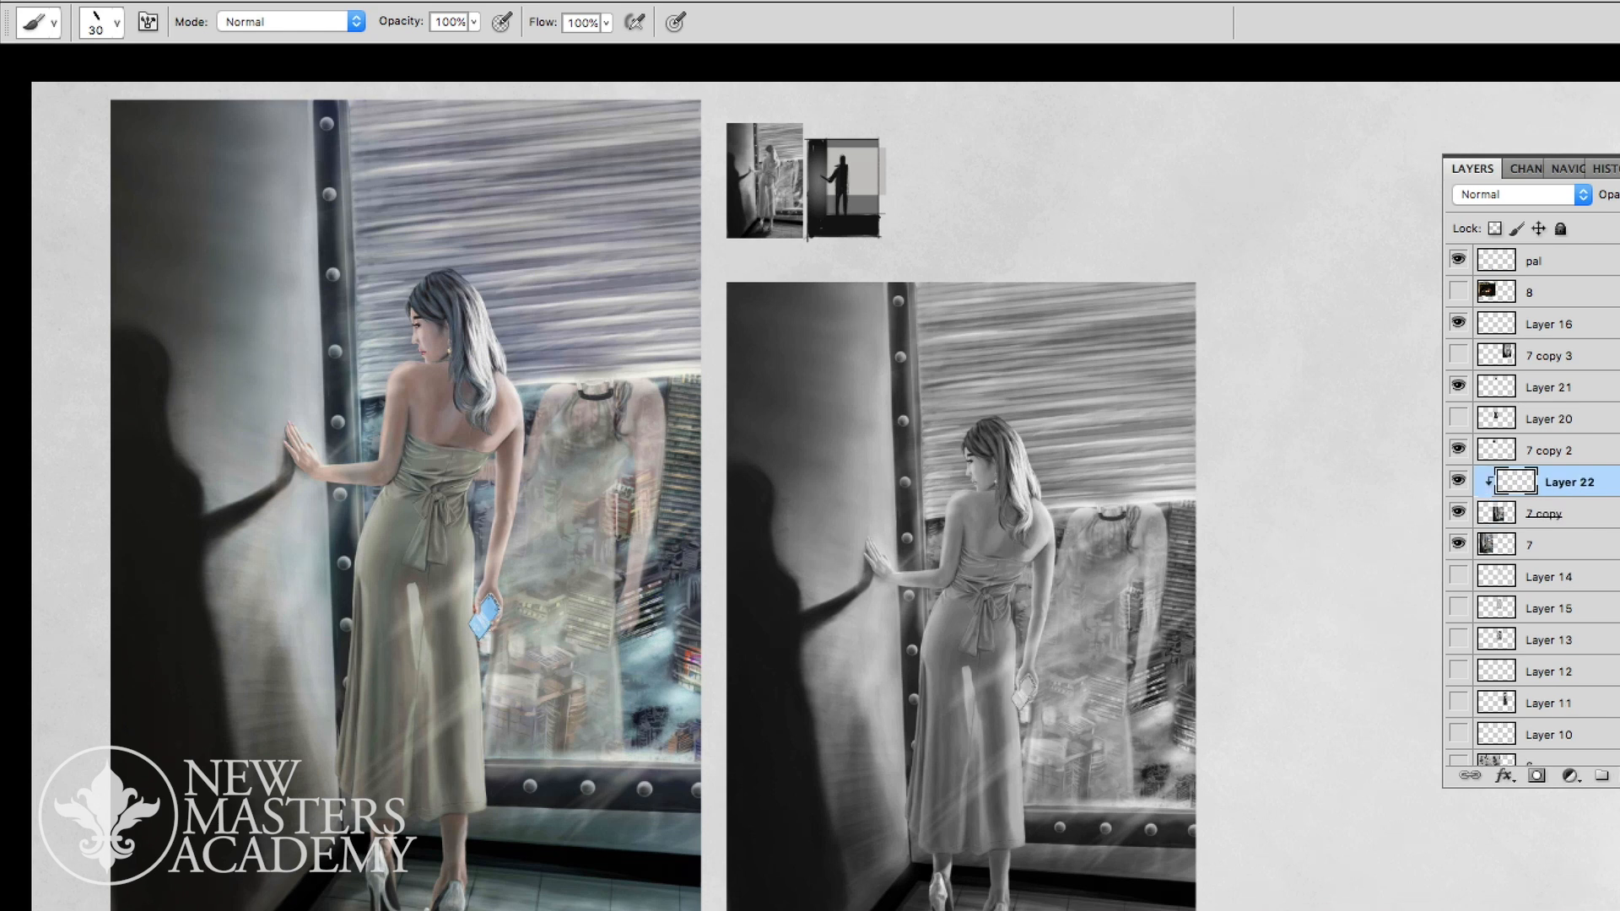
- Choose the soft round brush preset at size 100 for painting on the clipped layer
key(F6)
click(1529, 42)
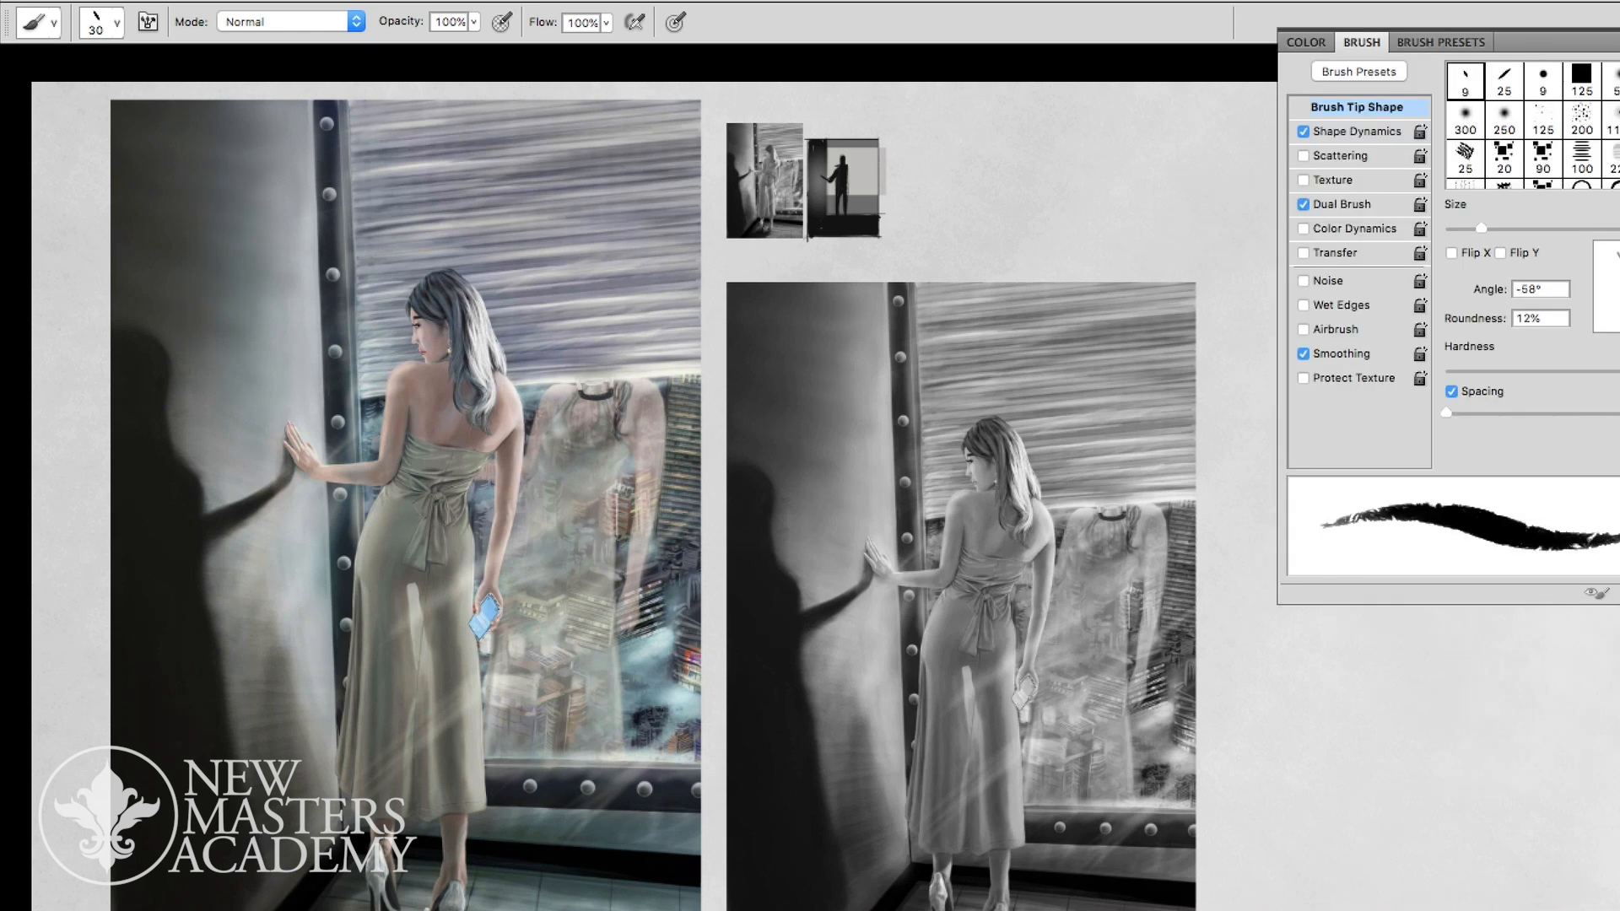
click(1441, 42)
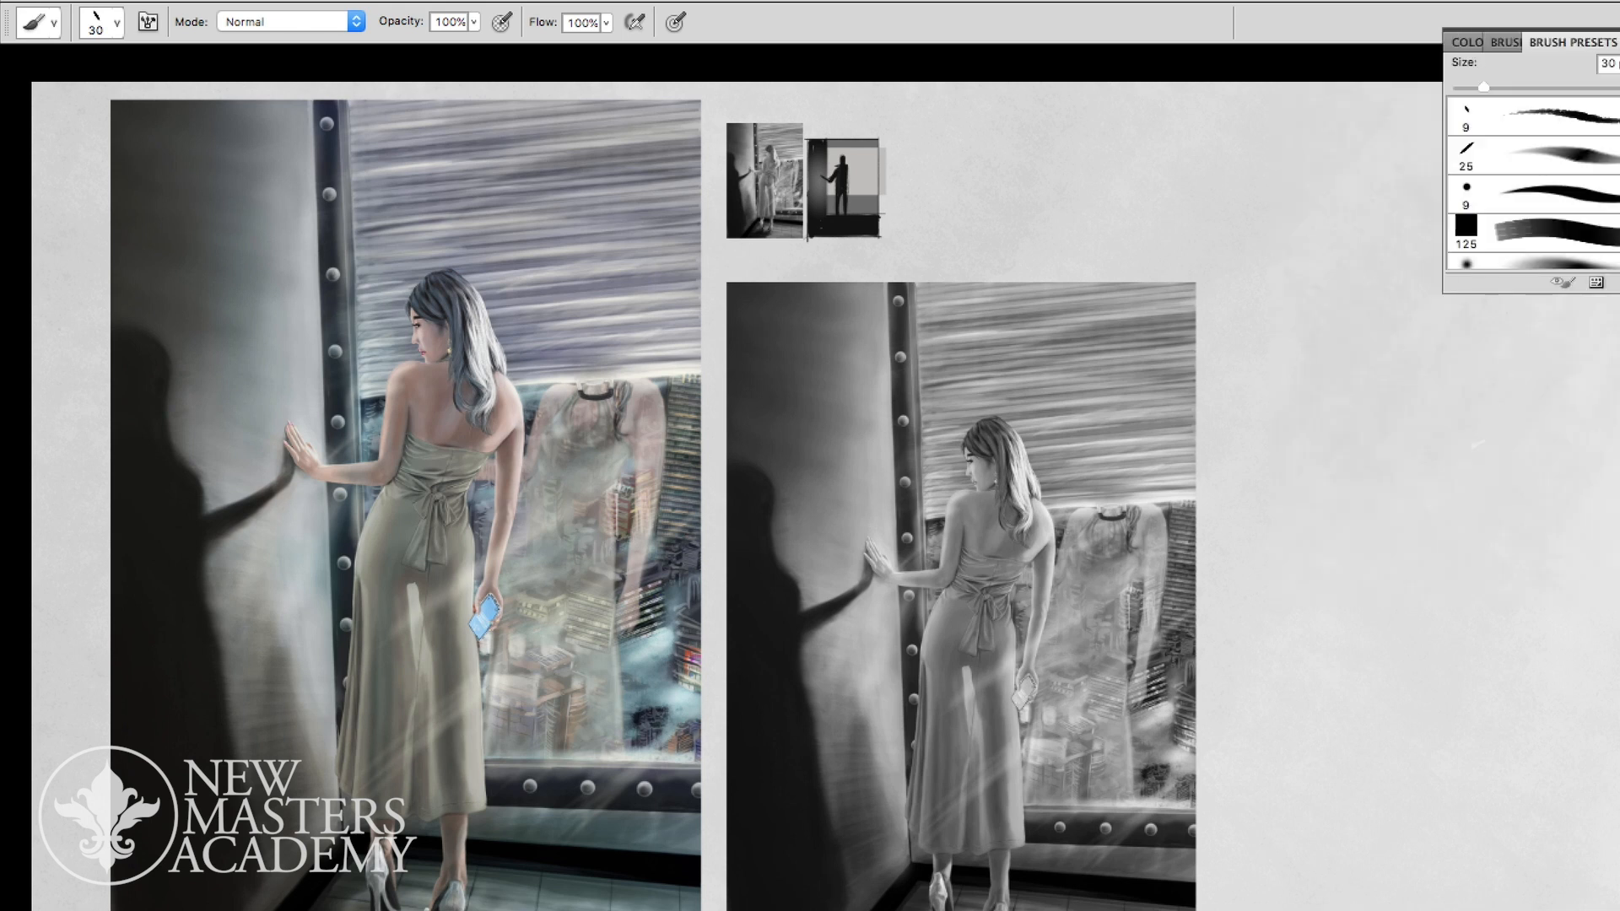
click(1533, 262)
key(F7)
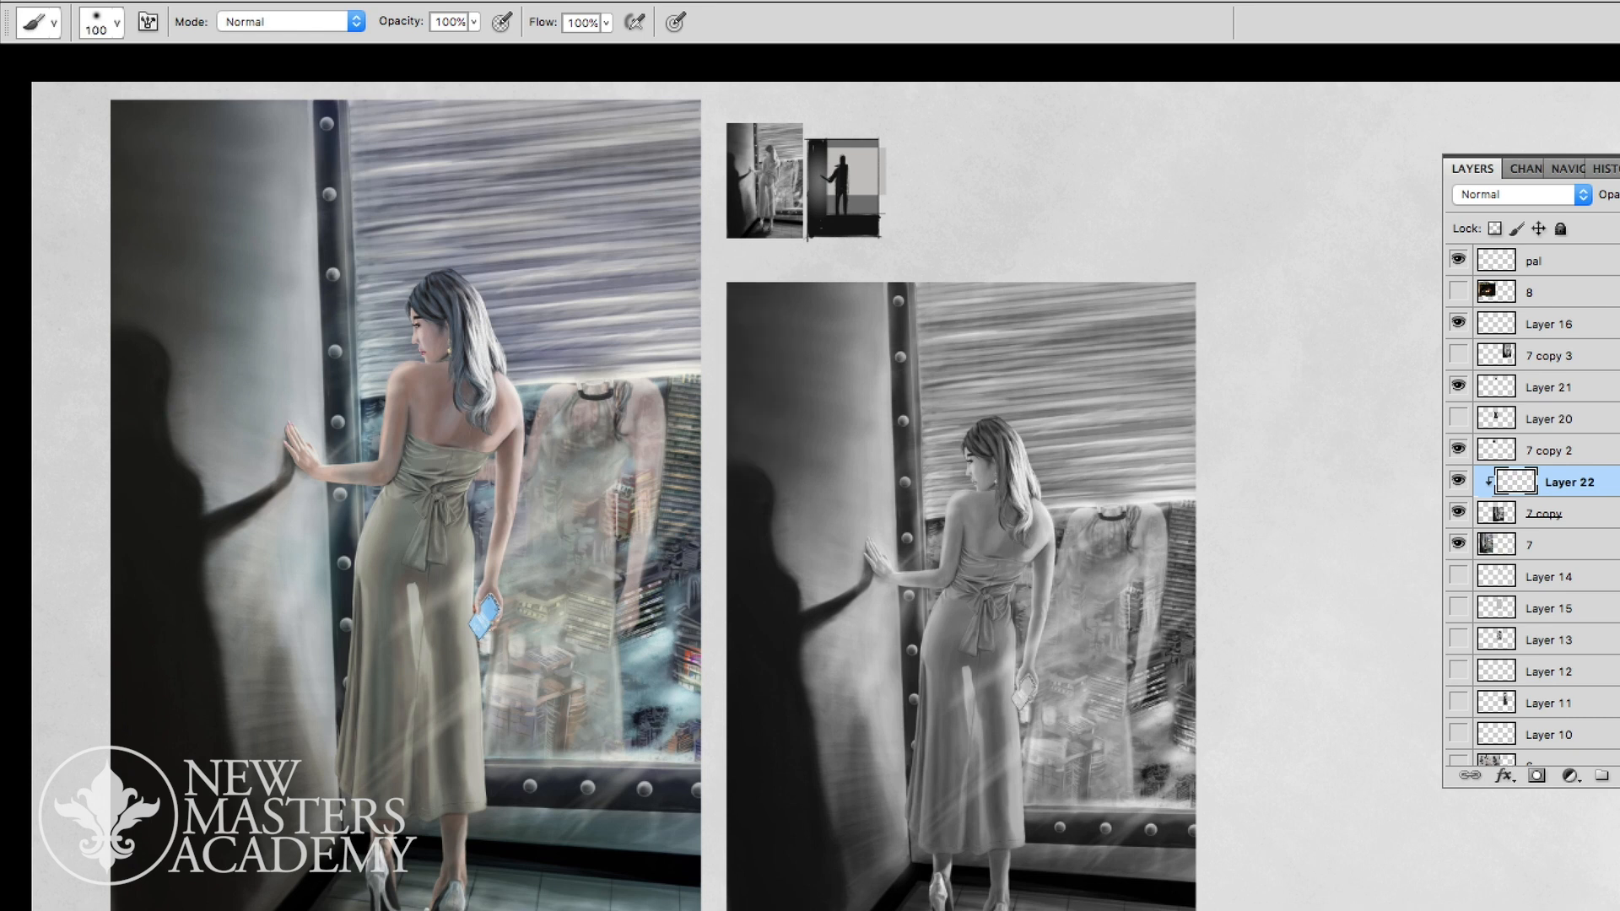
- Brush soft dark grey over the greyscale copy's shadowed wall and lower areas to group their values
mouse_move(744, 449)
mouse_down()
mouse_move(873, 405)
mouse_move(886, 473)
mouse_up()
mouse_move(772, 573)
mouse_down()
mouse_move(817, 616)
mouse_move(856, 624)
mouse_move(884, 666)
mouse_up()
drag(797, 675, 896, 810)
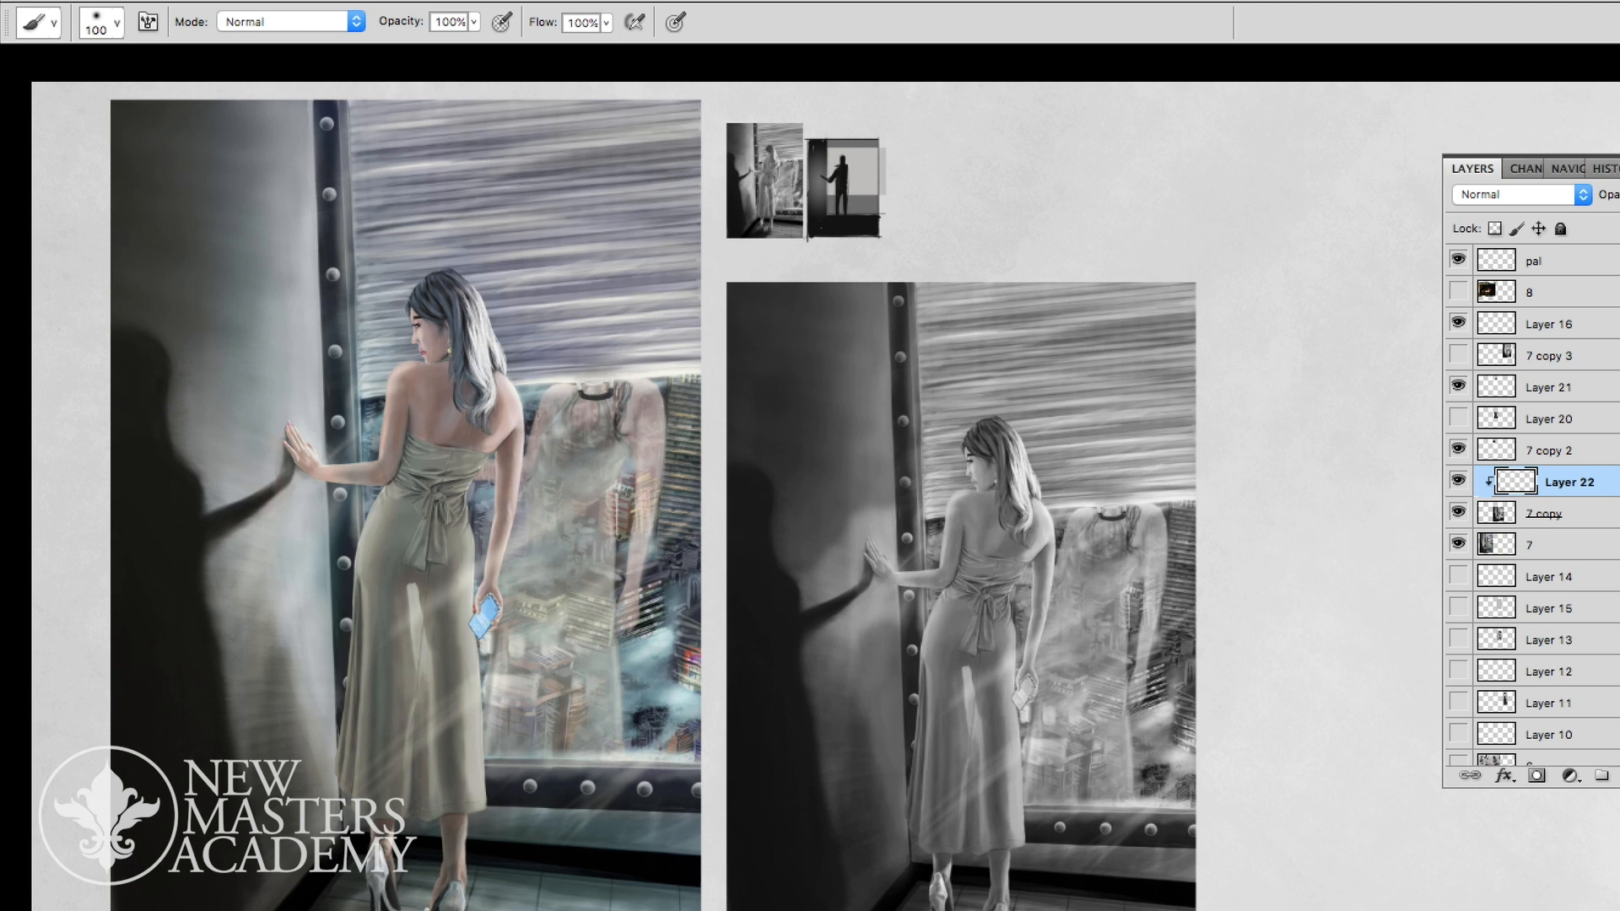
drag(911, 717, 880, 489)
mouse_move(920, 692)
mouse_down()
mouse_move(962, 717)
mouse_move(1156, 717)
mouse_move(1117, 754)
mouse_up()
mouse_move(1154, 645)
mouse_down()
mouse_move(1152, 626)
mouse_move(1080, 592)
mouse_move(1134, 594)
mouse_up()
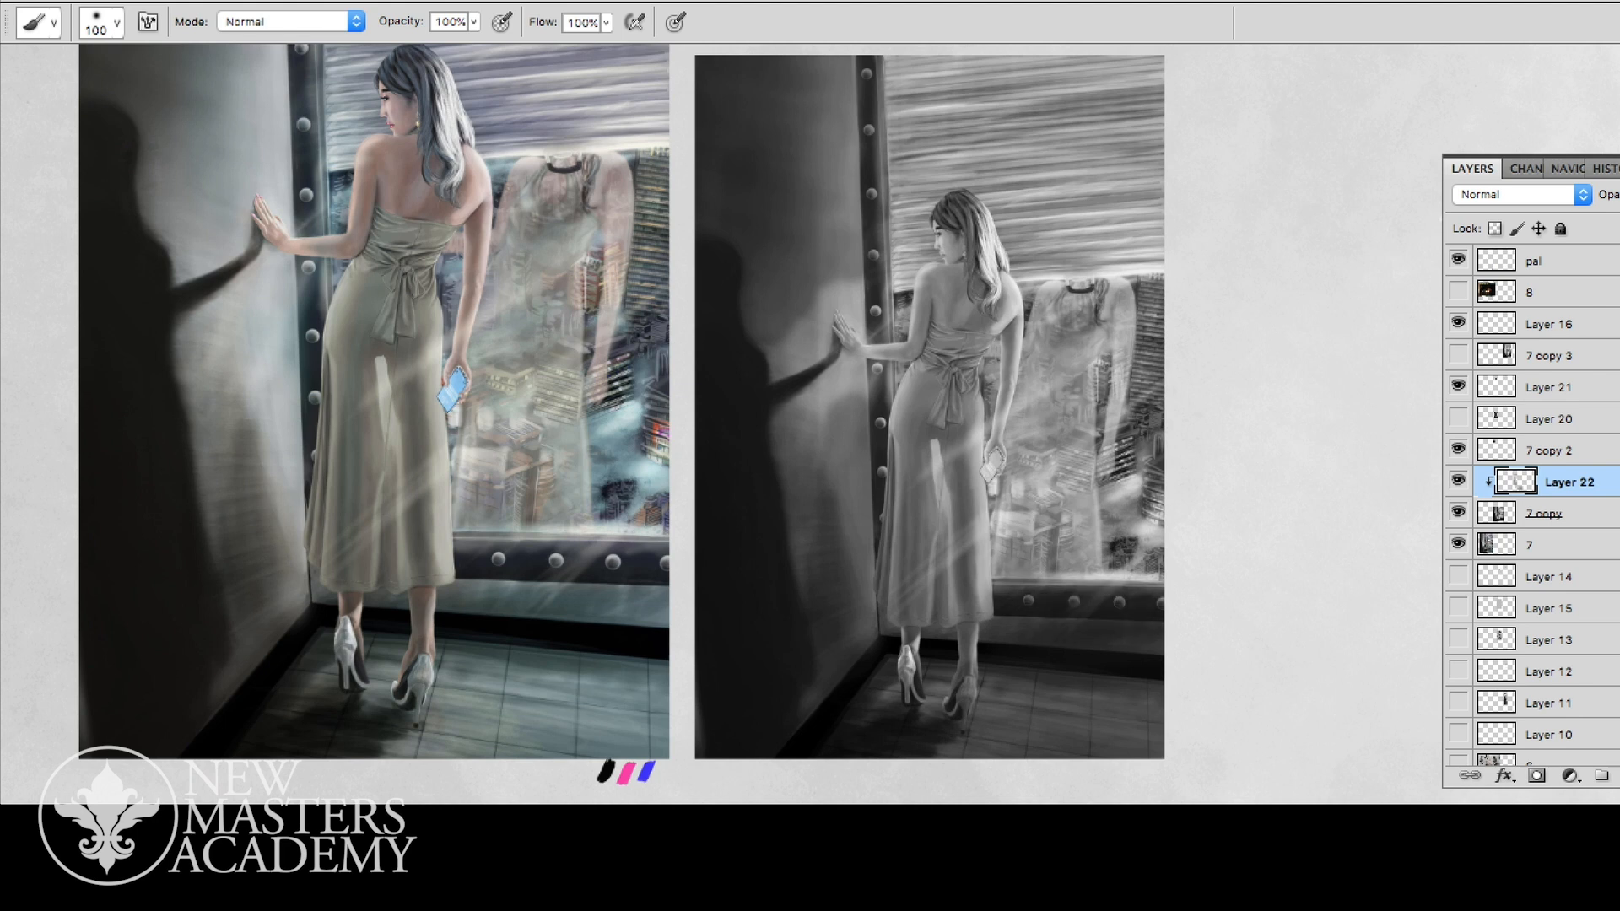
- Darken the wall beside the window frame with broad soft strokes, enlarging the brush to 150
mouse_move(1165, 471)
mouse_down()
mouse_move(1089, 471)
mouse_move(1114, 471)
mouse_up()
drag(879, 225, 906, 274)
drag(918, 198, 940, 295)
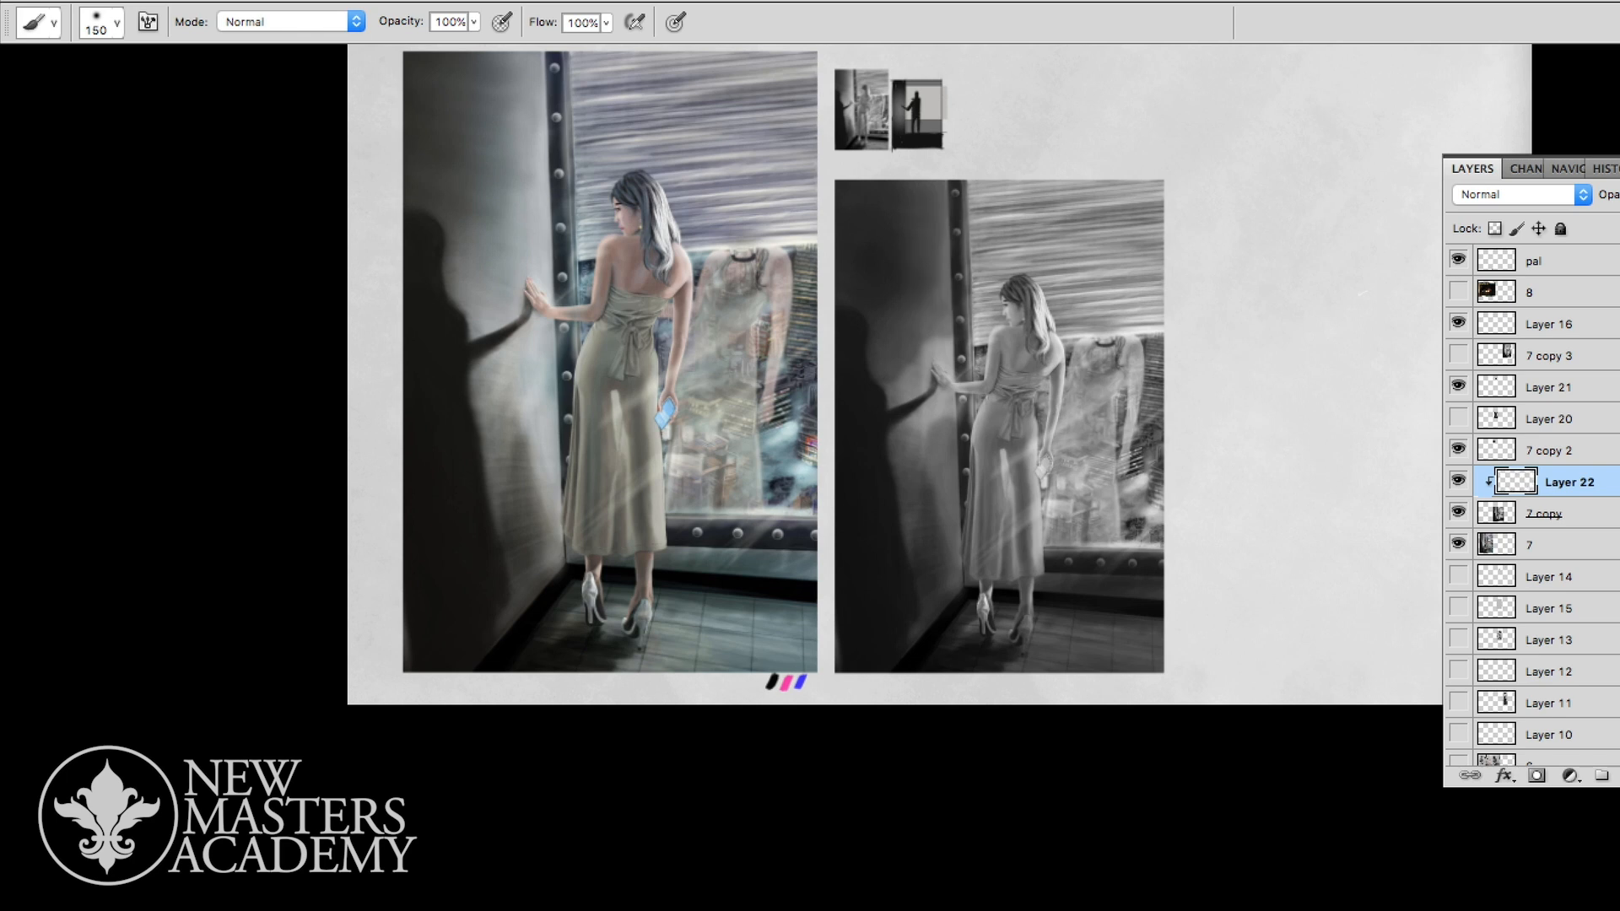
drag(901, 375, 945, 590)
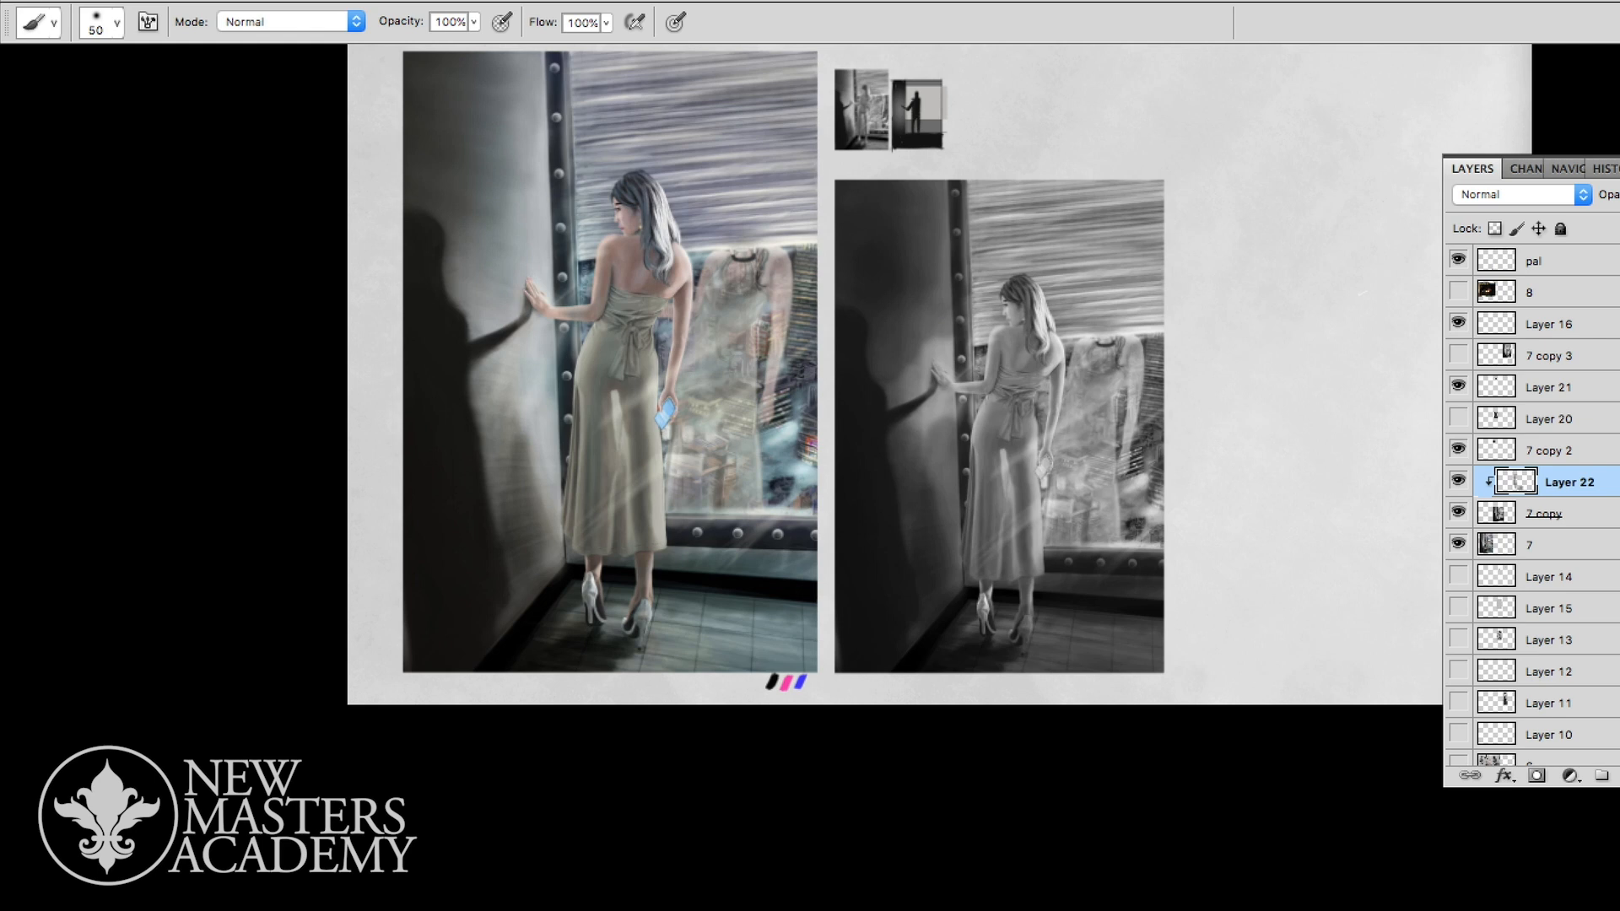
- Darken the woman's hair, back and waist in the greyscale copy with a soft brush of about size 45 to 50
drag(1023, 297, 1030, 346)
drag(998, 334, 1038, 386)
mouse_move(1002, 339)
mouse_down()
mouse_move(1002, 378)
mouse_move(954, 389)
mouse_move(937, 372)
mouse_move(993, 388)
mouse_move(981, 454)
mouse_up()
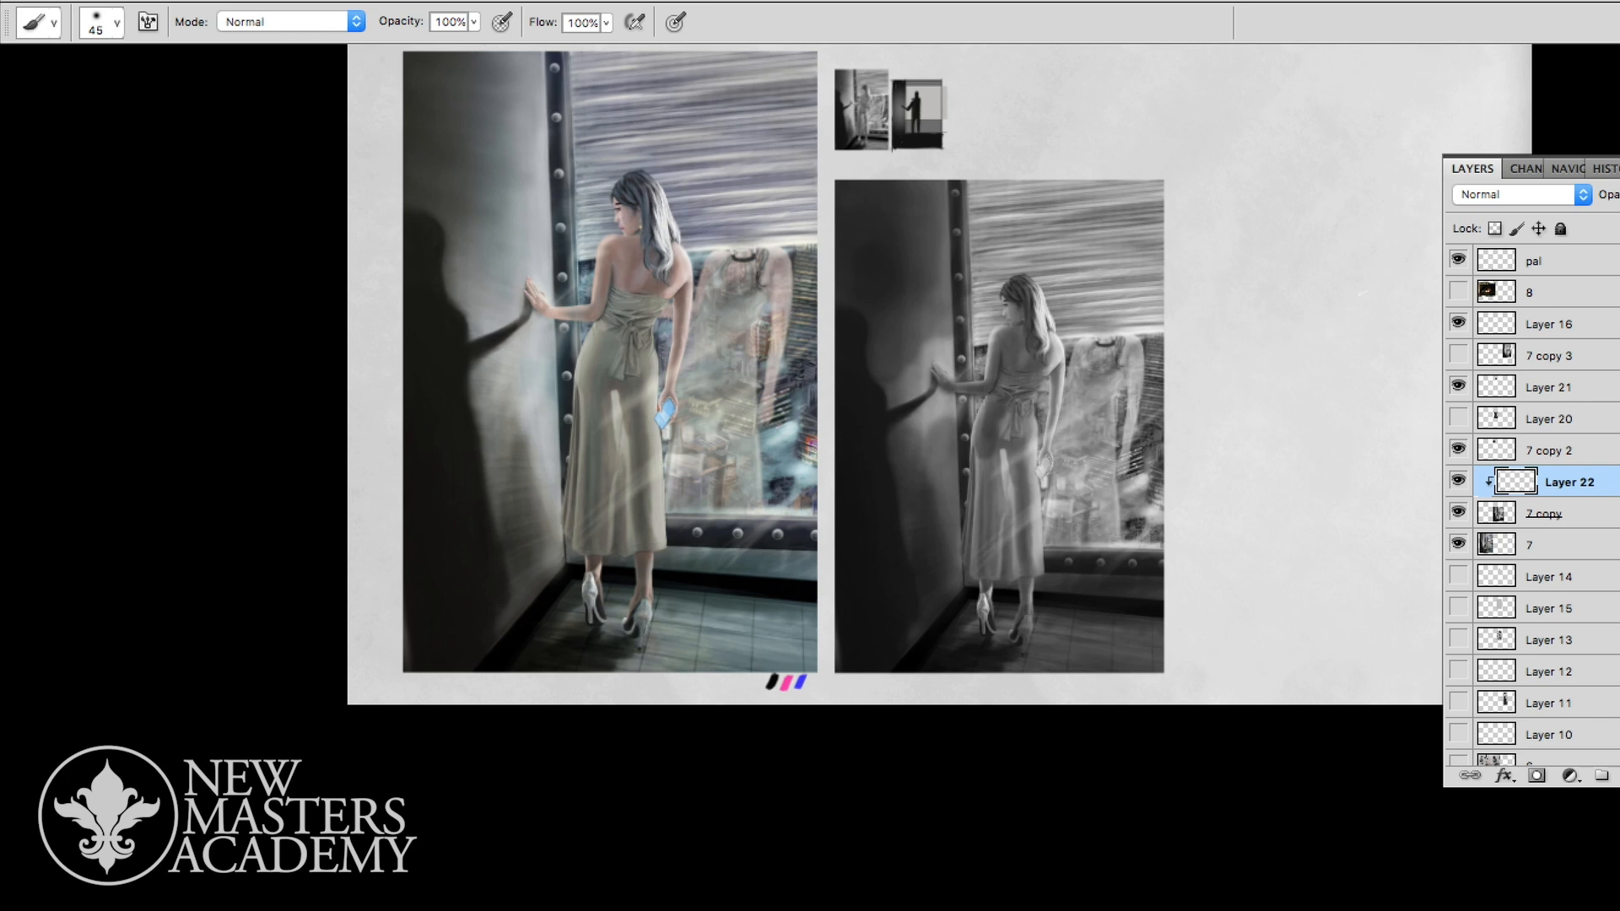
drag(1004, 396, 1023, 440)
mouse_move(1035, 342)
mouse_down()
mouse_move(1041, 404)
mouse_move(1012, 387)
mouse_move(1053, 358)
mouse_up()
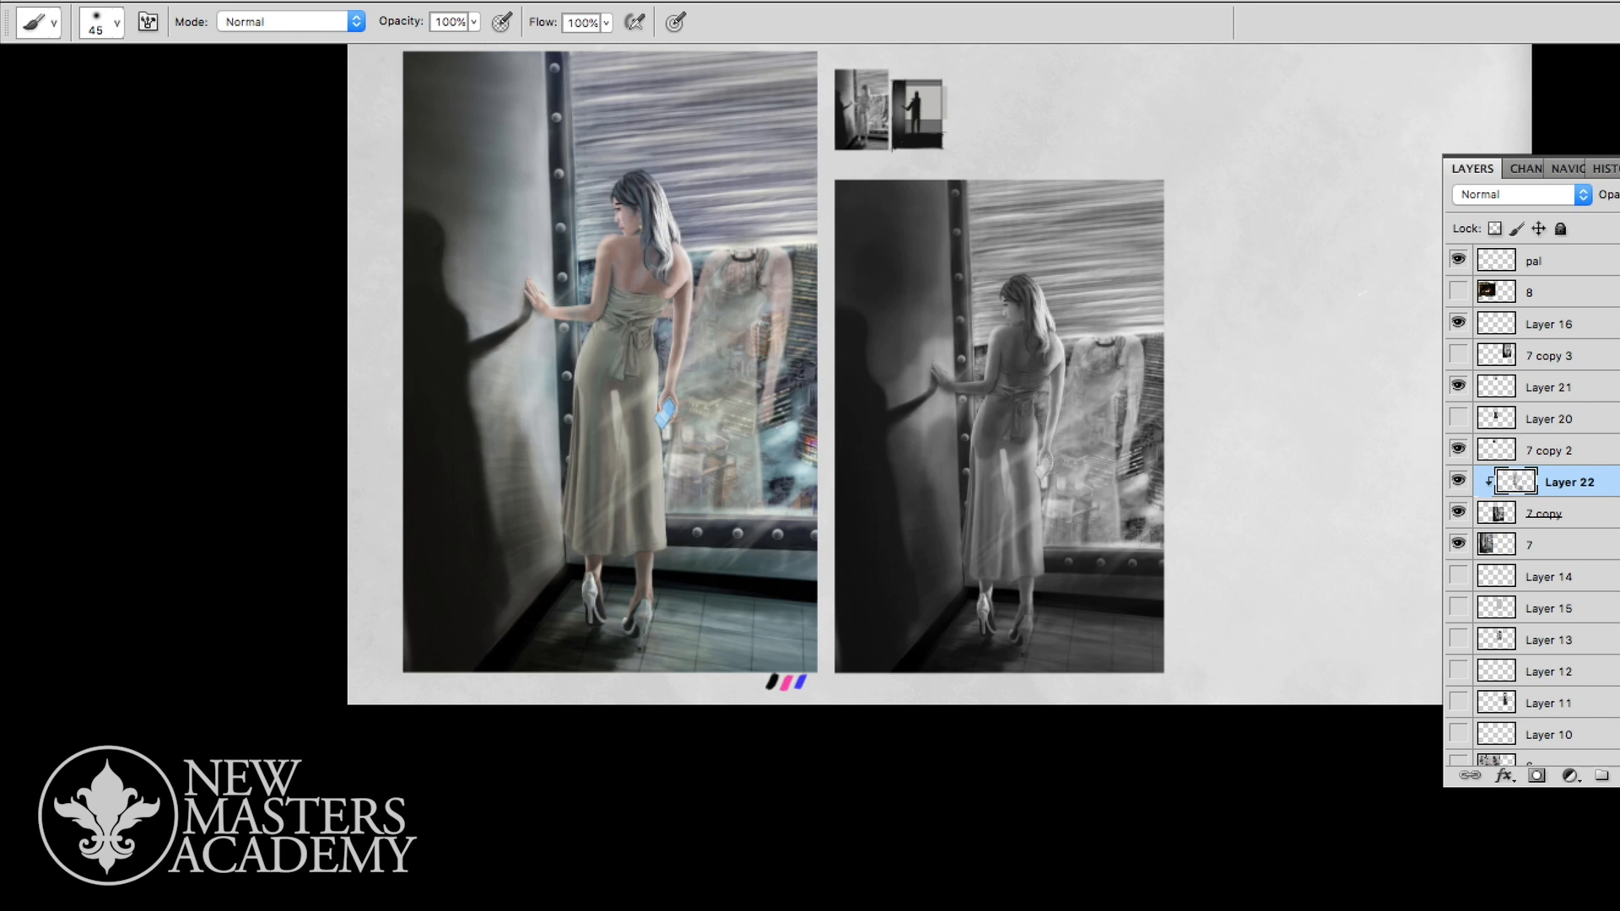
- Tone down the light folds and edges of the woman's skirt with dark grey strokes at brush size 45
drag(992, 437, 987, 515)
drag(990, 435, 983, 580)
drag(995, 513, 991, 578)
drag(1019, 447, 1031, 510)
drag(1032, 420, 1040, 570)
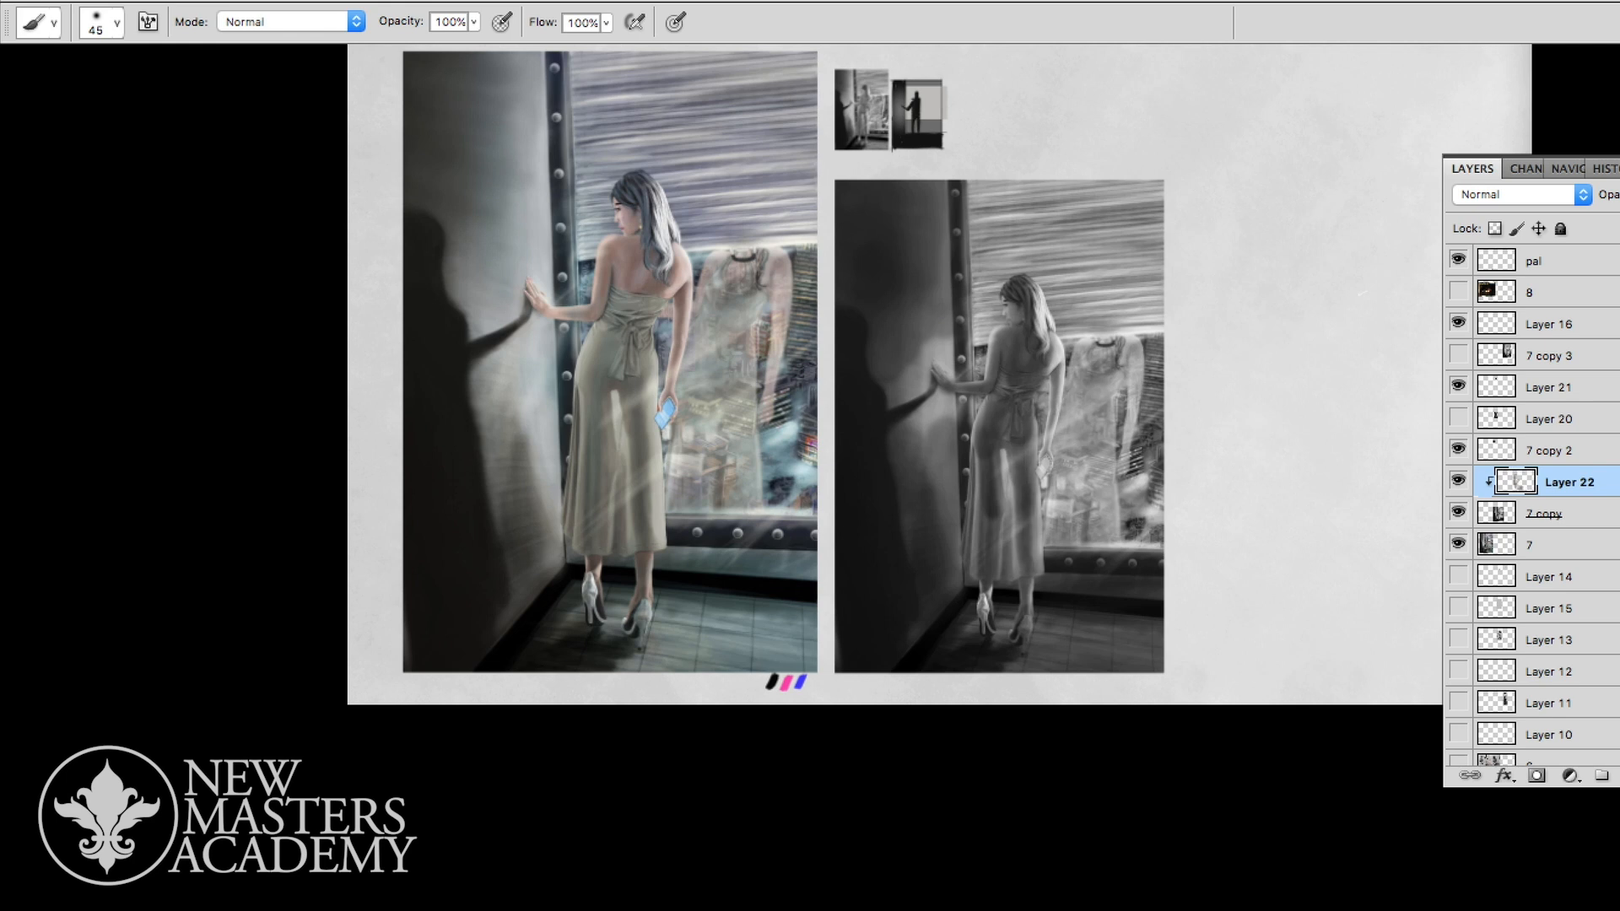
- Paint over the upper part of the riveted vertical window frame in dark grey to merge it with the wall
drag(947, 182, 947, 297)
drag(961, 199, 962, 282)
drag(963, 212, 964, 324)
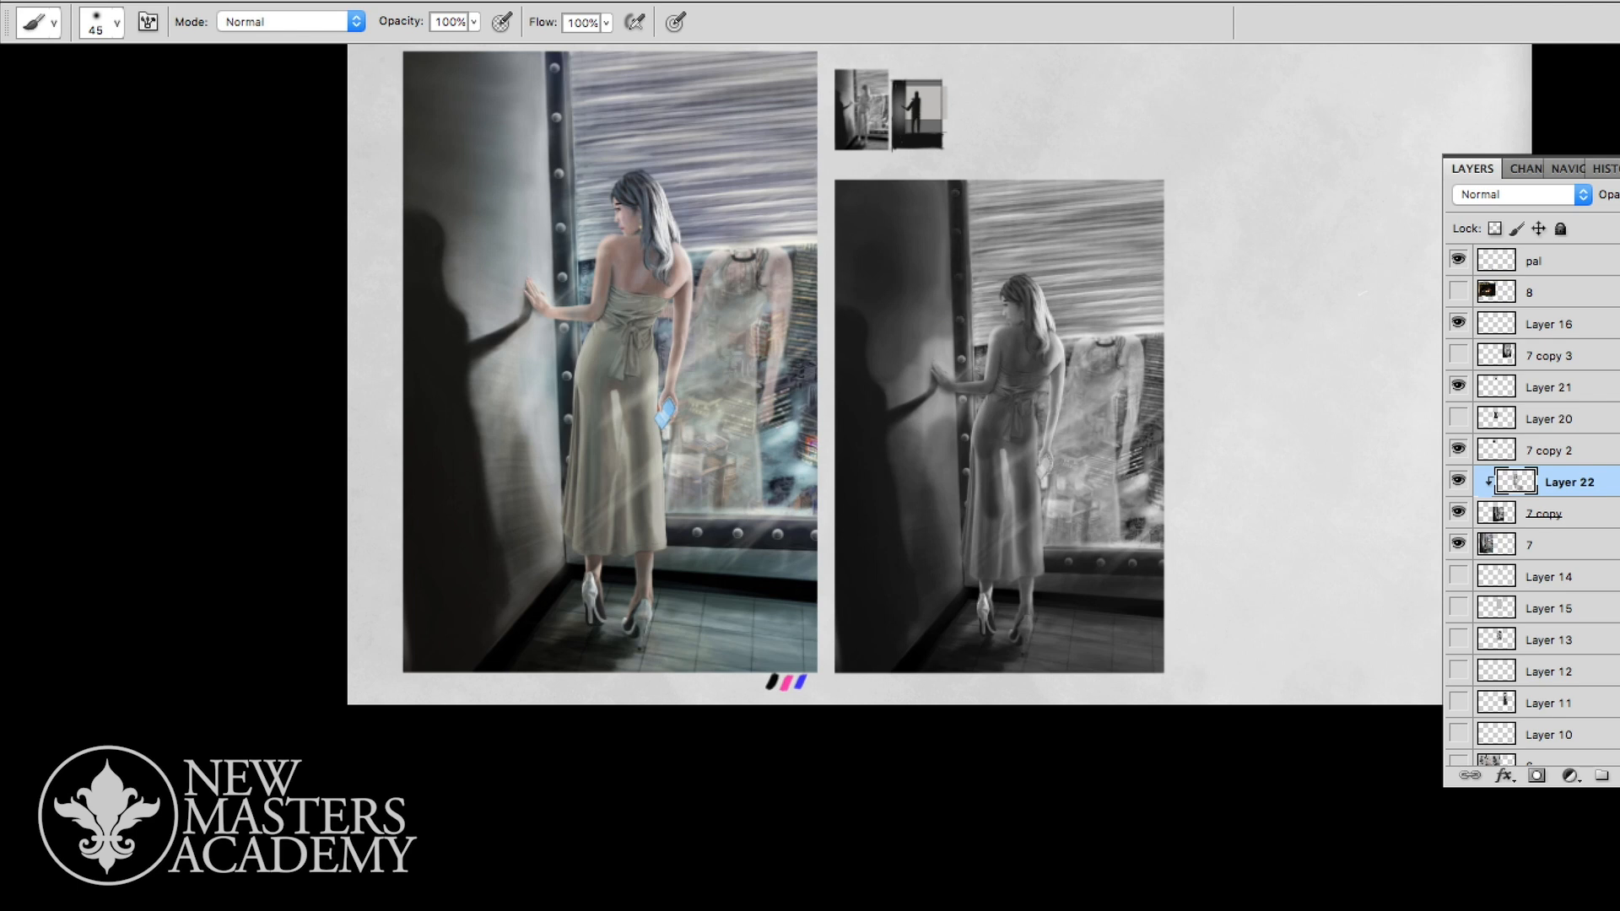
drag(943, 208, 942, 263)
drag(940, 206, 940, 291)
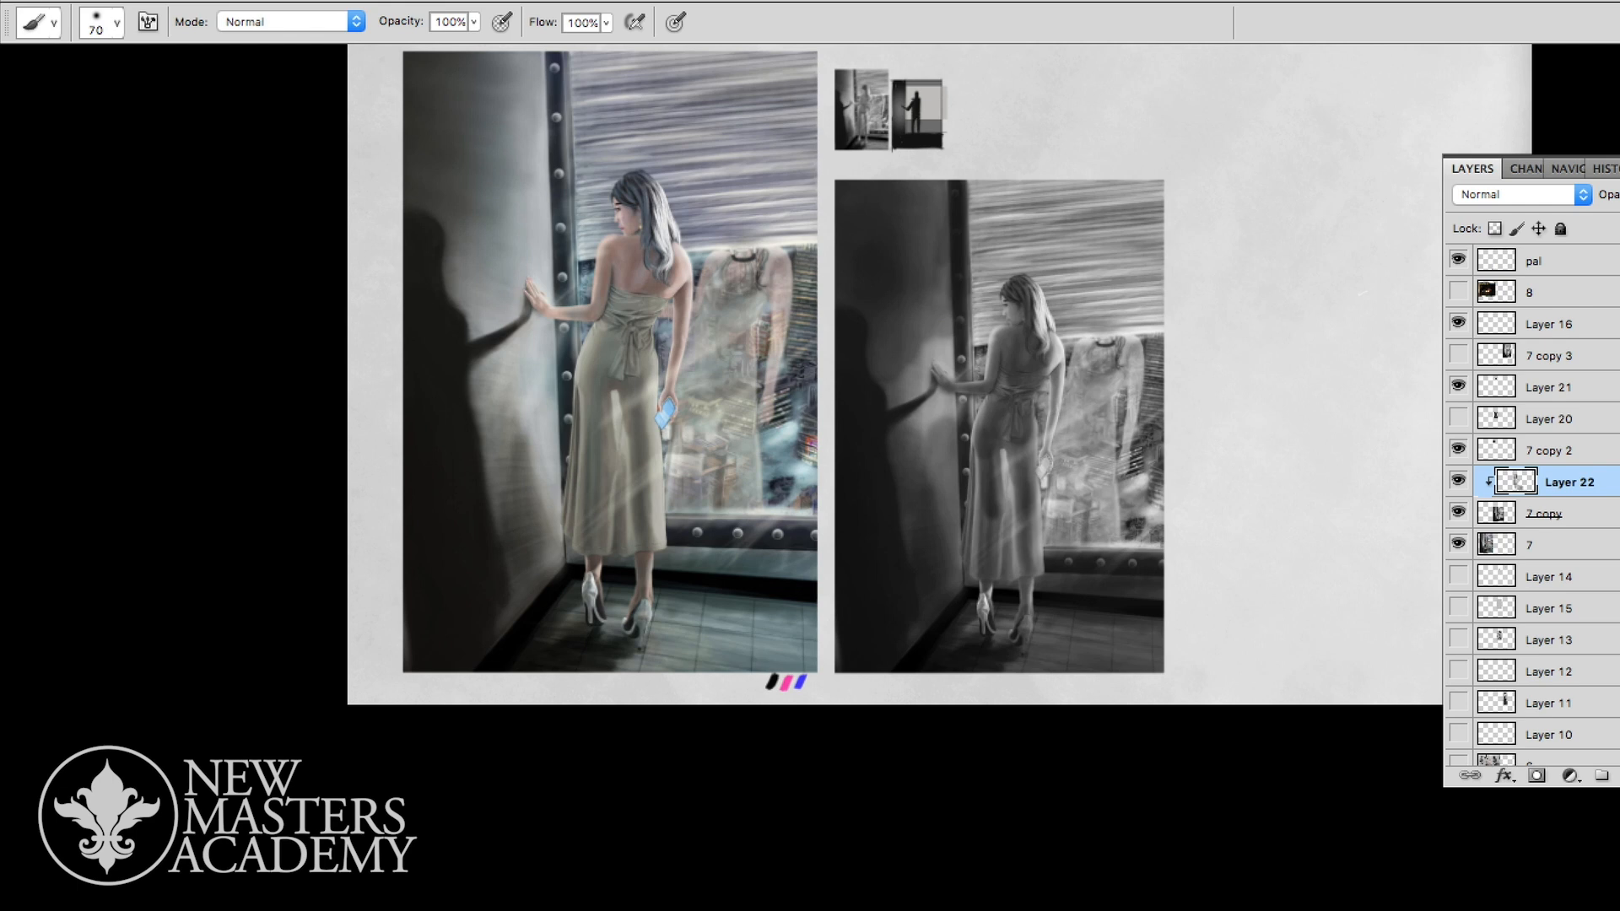
- Darken the upper band of the window shutter with wide soft strokes at brush size 100
key(bracketright)
mouse_move(1122, 192)
mouse_down()
mouse_move(983, 201)
mouse_move(988, 221)
mouse_move(1067, 201)
mouse_move(978, 245)
mouse_move(1131, 211)
mouse_move(1004, 194)
mouse_move(1151, 194)
mouse_up()
mouse_move(983, 202)
mouse_down()
mouse_move(983, 337)
mouse_move(1063, 234)
mouse_move(1139, 248)
mouse_move(1148, 191)
mouse_up()
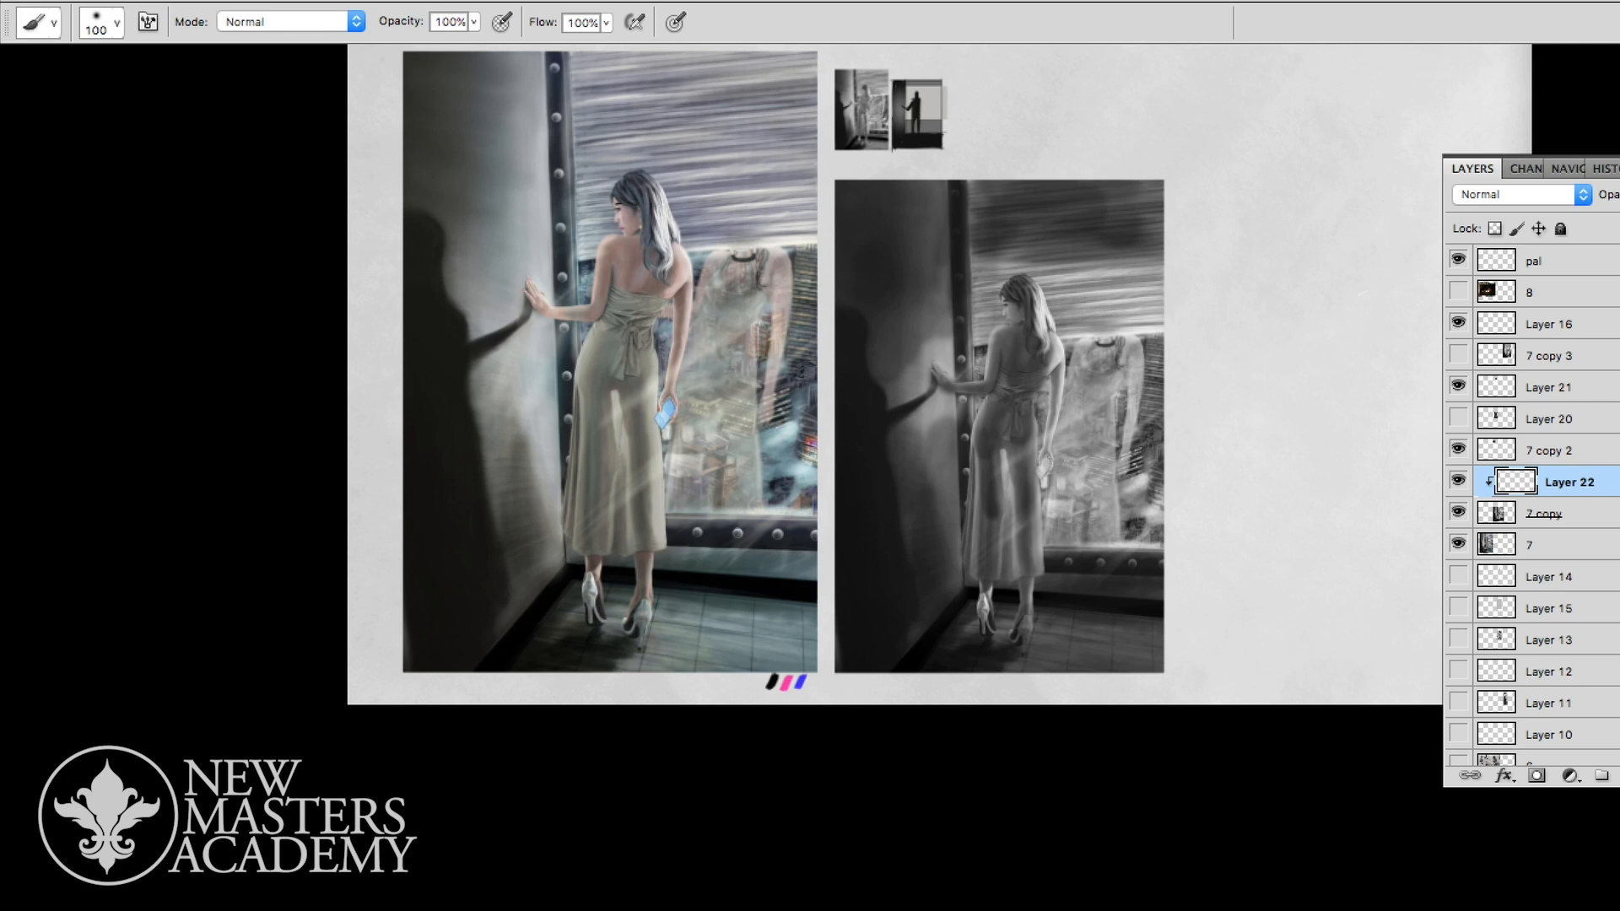
- Brush light grey over the lower shutter and the dress reflection to simplify the window into one light mass behind the woman
drag(1101, 299, 1068, 350)
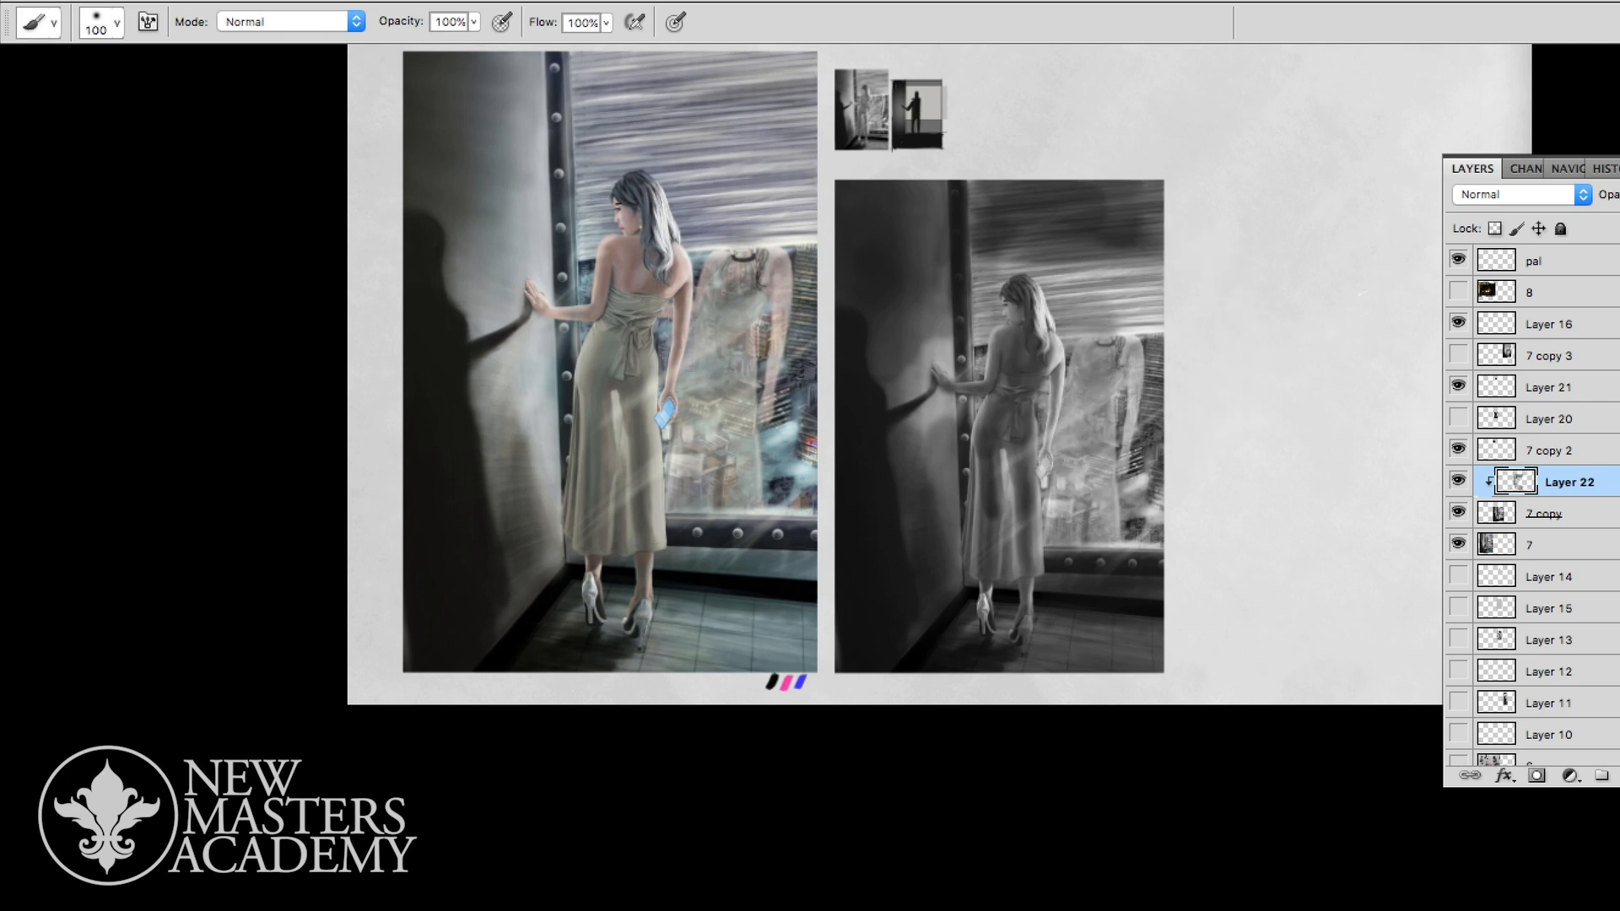
mouse_move(1076, 422)
mouse_down()
mouse_move(1075, 363)
mouse_move(1104, 362)
mouse_move(1146, 414)
mouse_move(1098, 459)
mouse_move(1145, 354)
mouse_move(1101, 285)
mouse_up()
mouse_move(989, 325)
mouse_down()
mouse_move(994, 287)
mouse_move(1153, 275)
mouse_up()
mouse_move(1156, 342)
mouse_down()
mouse_move(1149, 502)
mouse_move(1118, 521)
mouse_up()
alt+click(1046, 486)
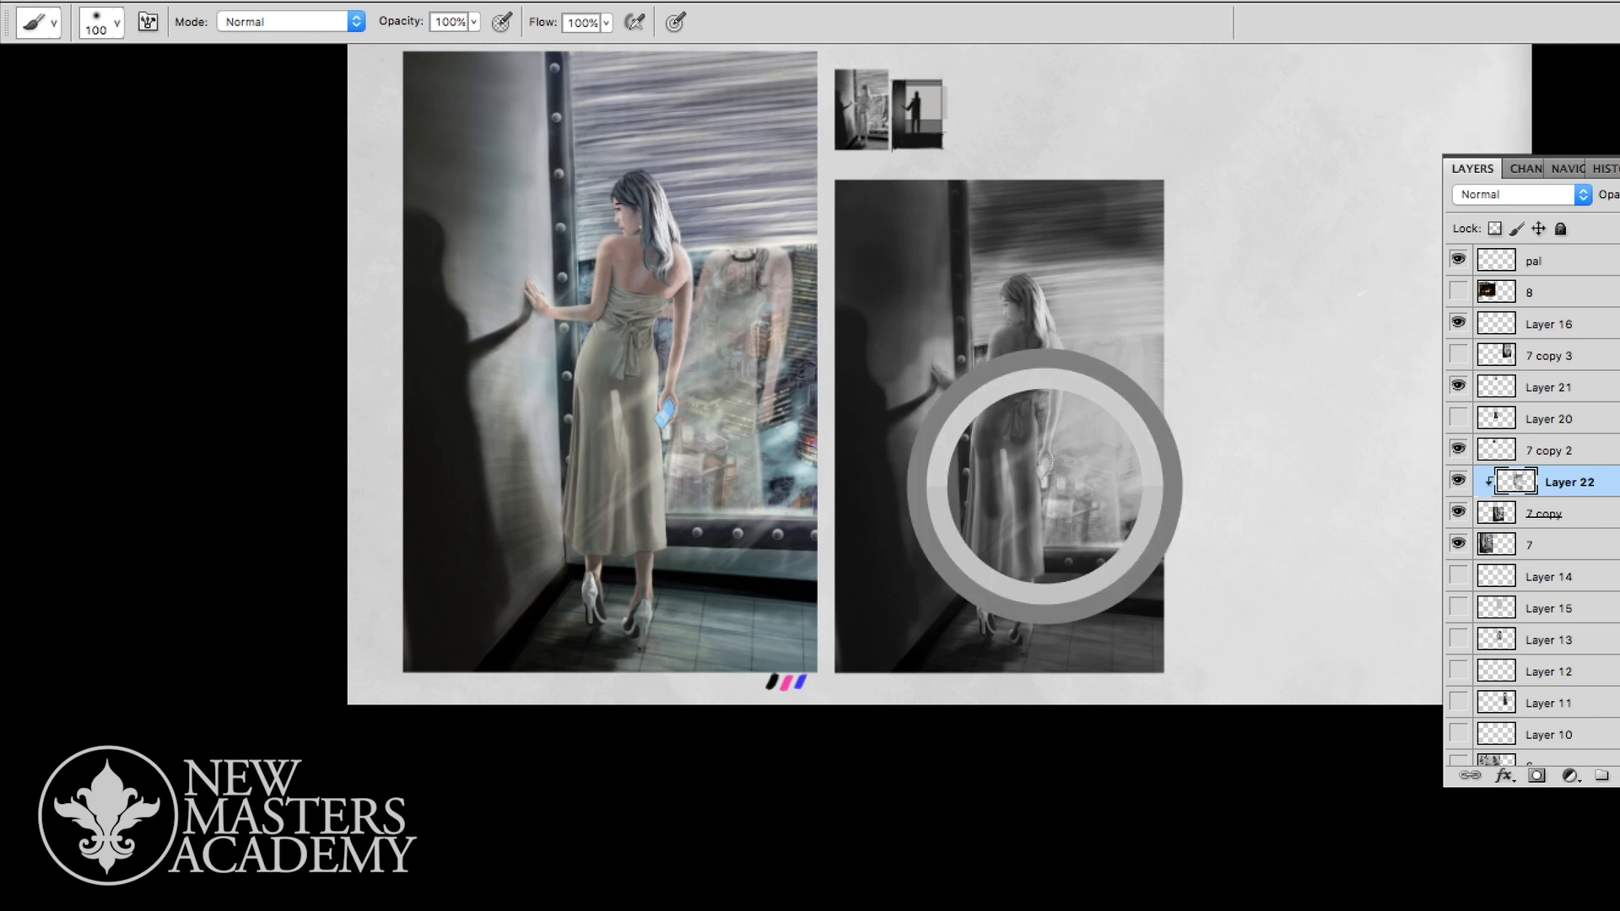
mouse_move(1046, 532)
mouse_down()
mouse_move(1093, 438)
mouse_move(1152, 506)
mouse_move(1131, 530)
mouse_move(1090, 532)
mouse_up()
drag(984, 323, 983, 359)
drag(1056, 291, 1063, 327)
drag(1118, 342, 1095, 371)
drag(1097, 263, 1021, 272)
mouse_move(1021, 271)
mouse_down()
mouse_move(1139, 268)
mouse_move(1132, 253)
mouse_up()
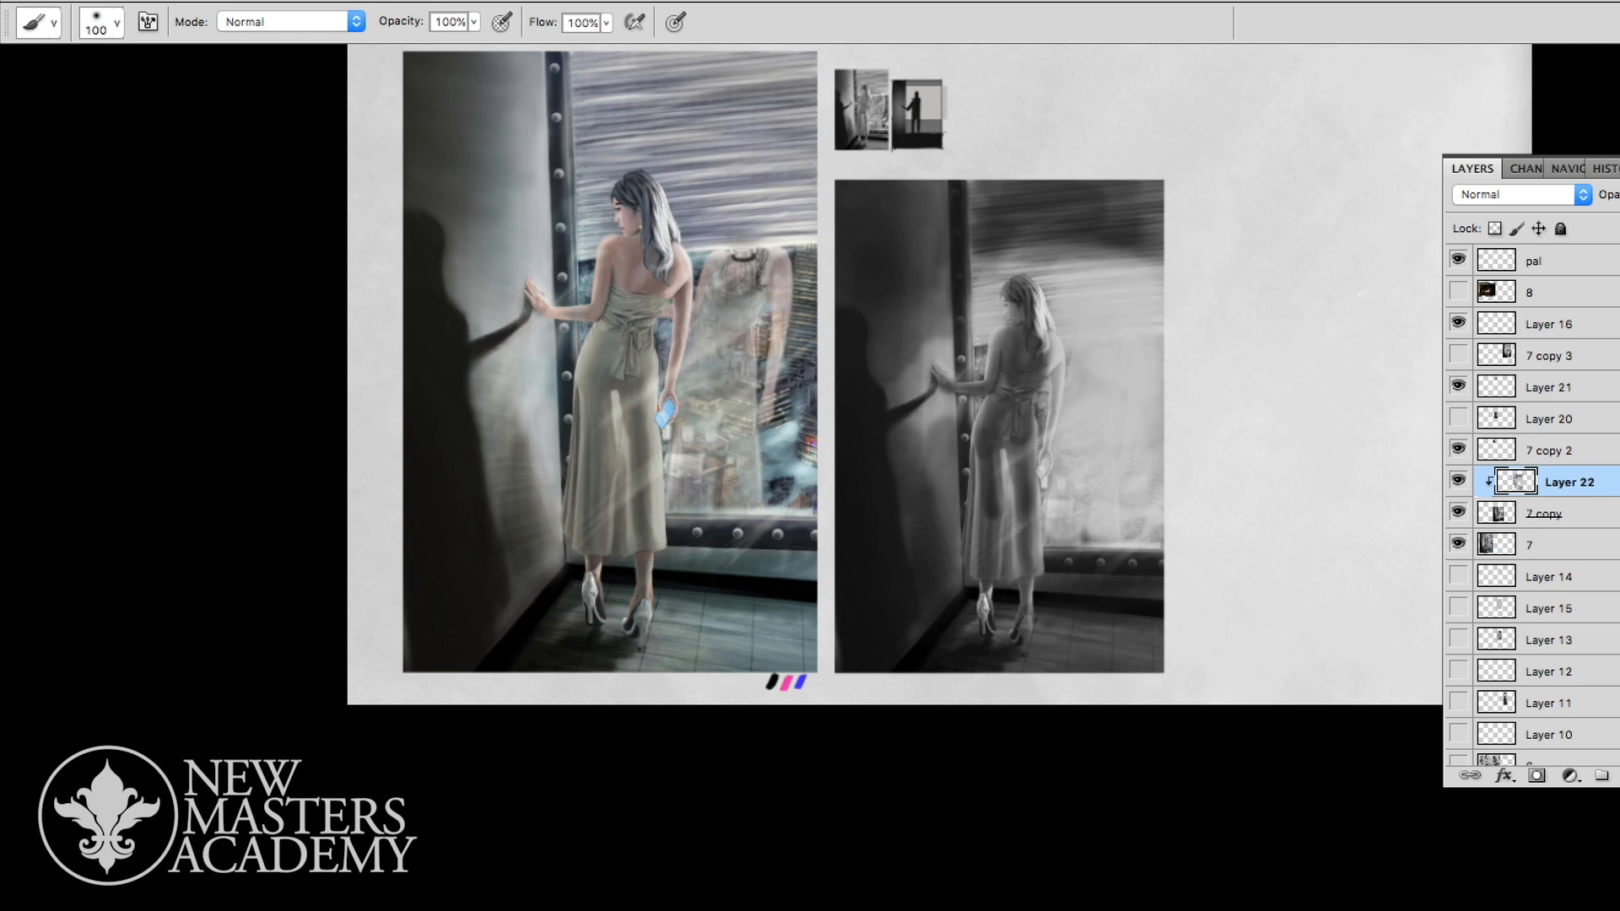
- Darken the riveted sill below the window and extend the dark upper shutter band evenly across the window
drag(1046, 550, 1160, 544)
drag(983, 181, 983, 223)
drag(1101, 189, 1147, 203)
mouse_move(998, 241)
mouse_down()
mouse_move(1134, 241)
mouse_move(1088, 262)
mouse_up()
drag(1078, 263, 1145, 263)
key(bracketleft)
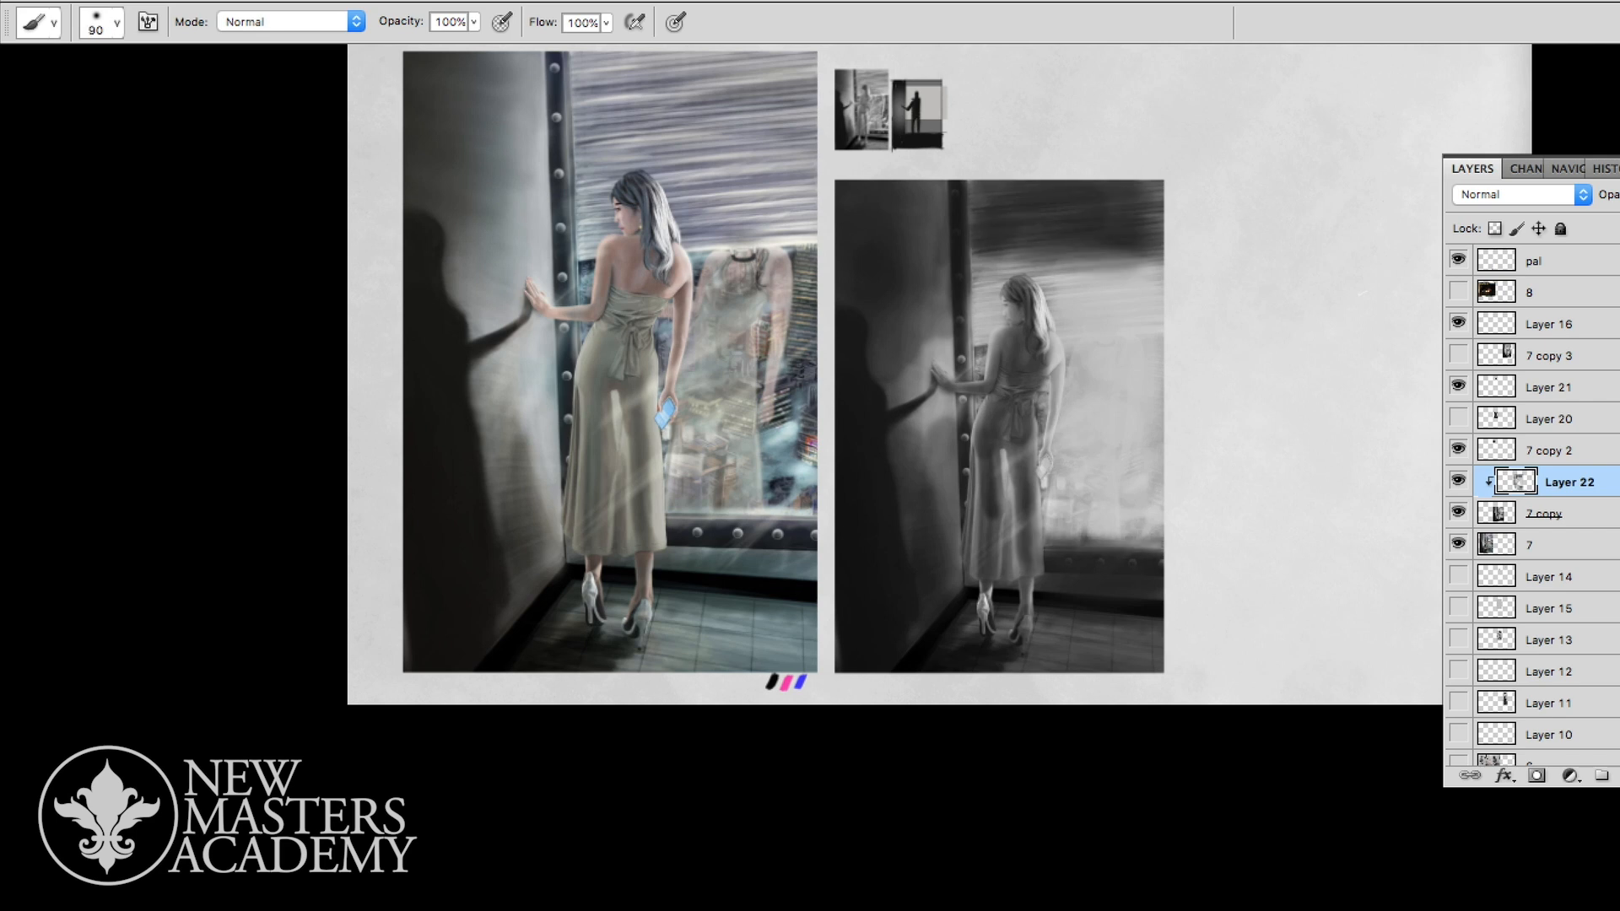
drag(970, 249, 1160, 249)
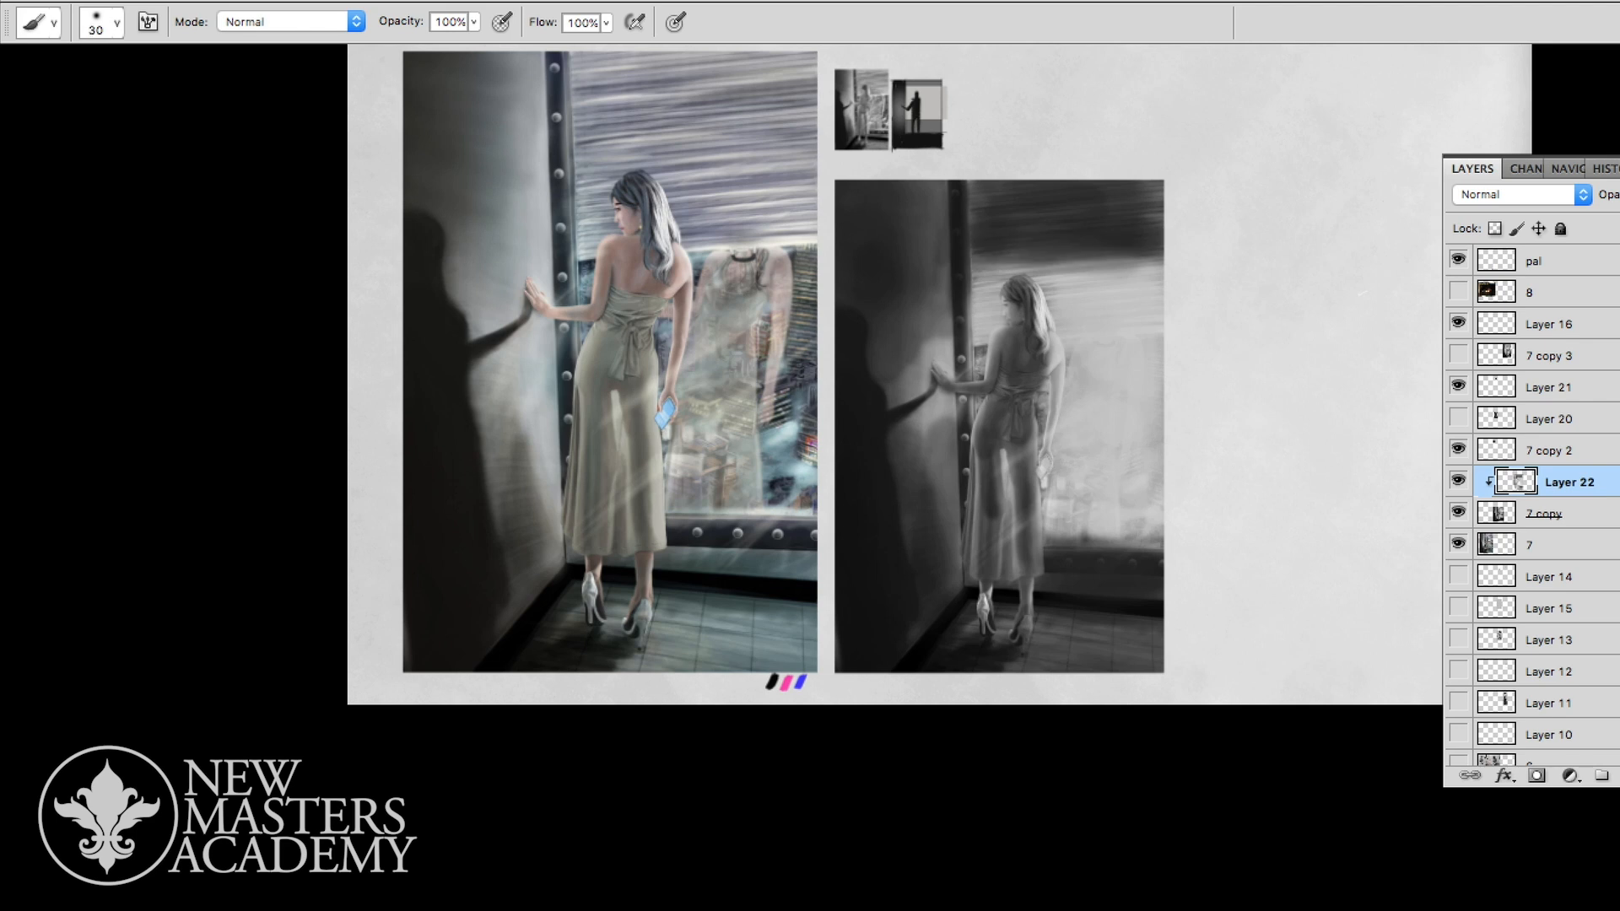
- Sharpen the lower edge of the dark shutter band and darken the full vertical frame with a size 30 brush
drag(972, 263, 1160, 253)
drag(955, 320, 964, 585)
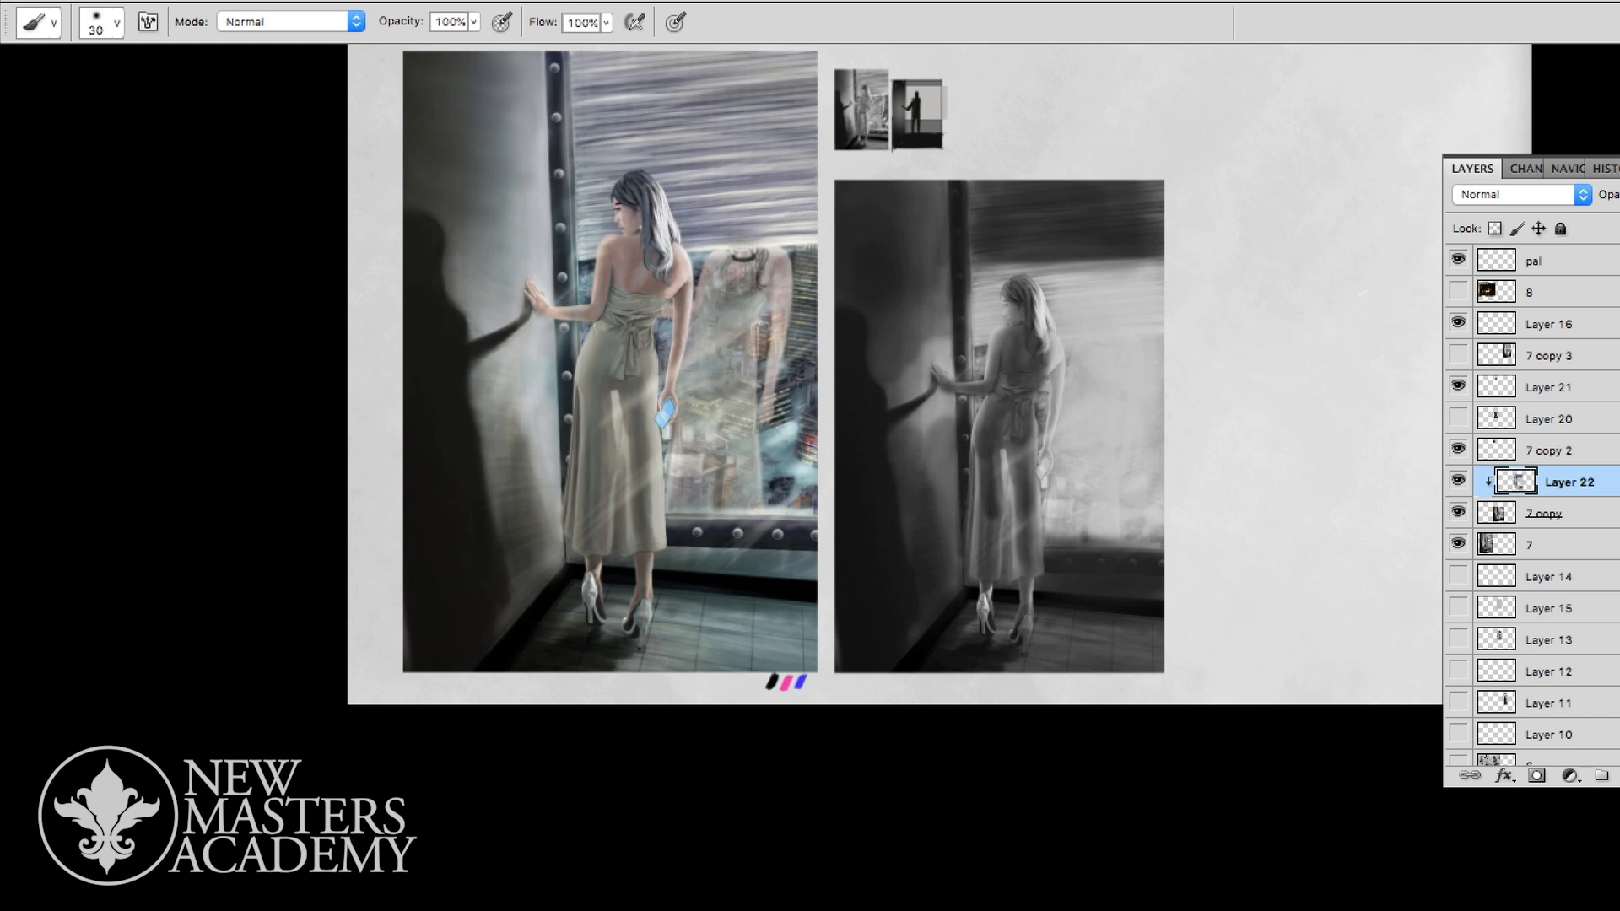
drag(970, 181, 974, 275)
mouse_move(970, 183)
mouse_down()
mouse_move(1160, 182)
mouse_move(1004, 193)
mouse_move(1161, 197)
mouse_move(1155, 225)
mouse_up()
drag(989, 264, 1162, 262)
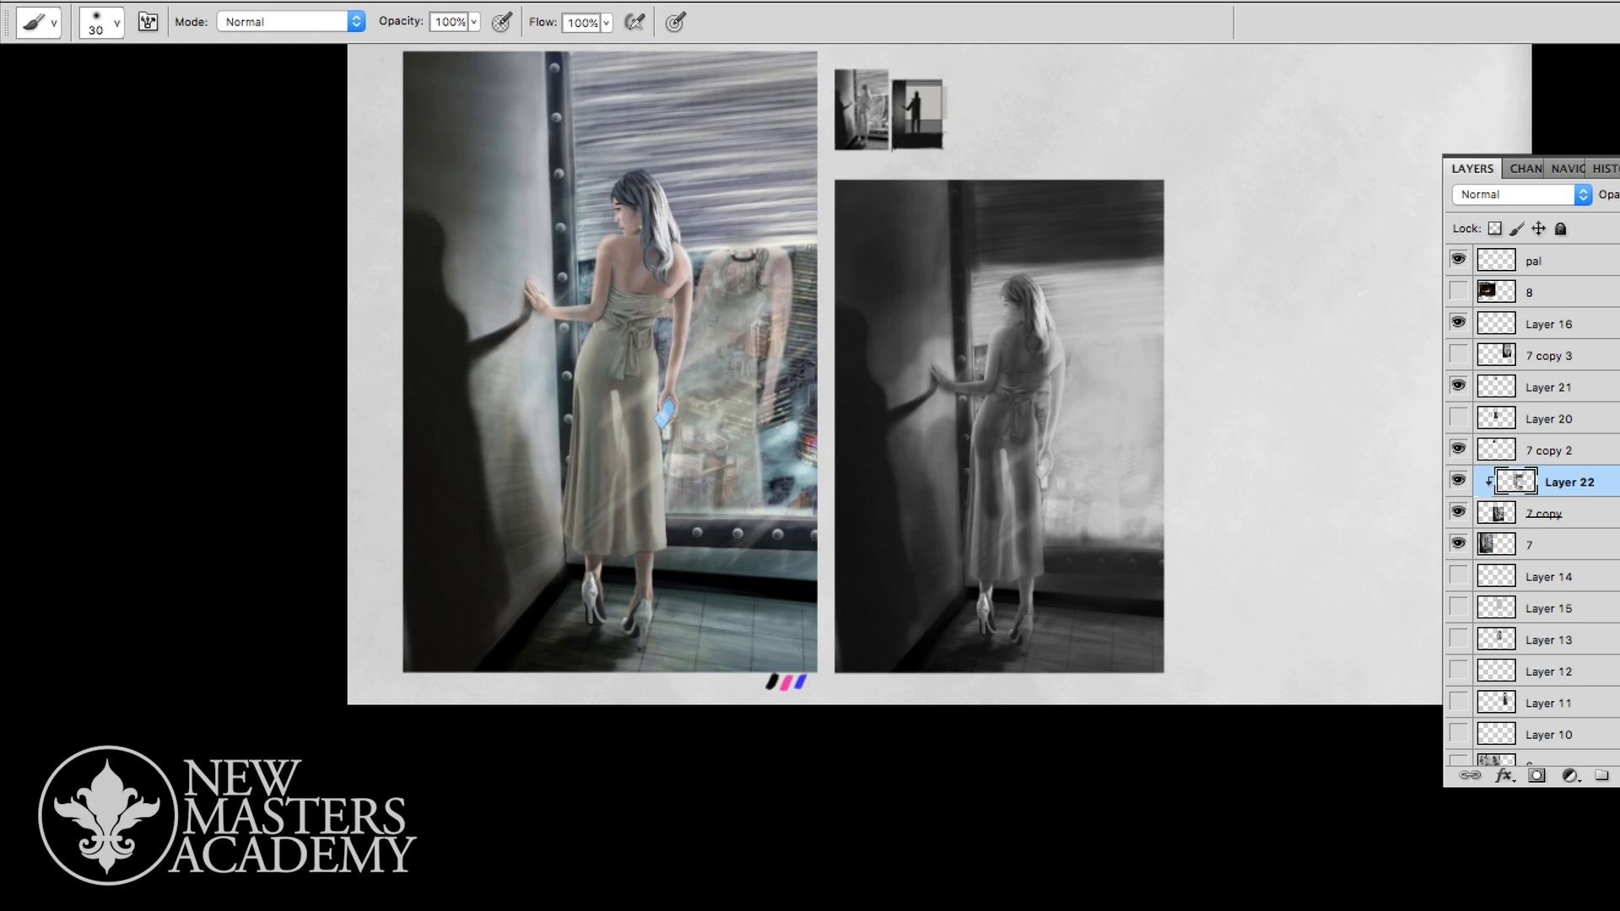
drag(955, 403, 959, 582)
drag(957, 458, 958, 490)
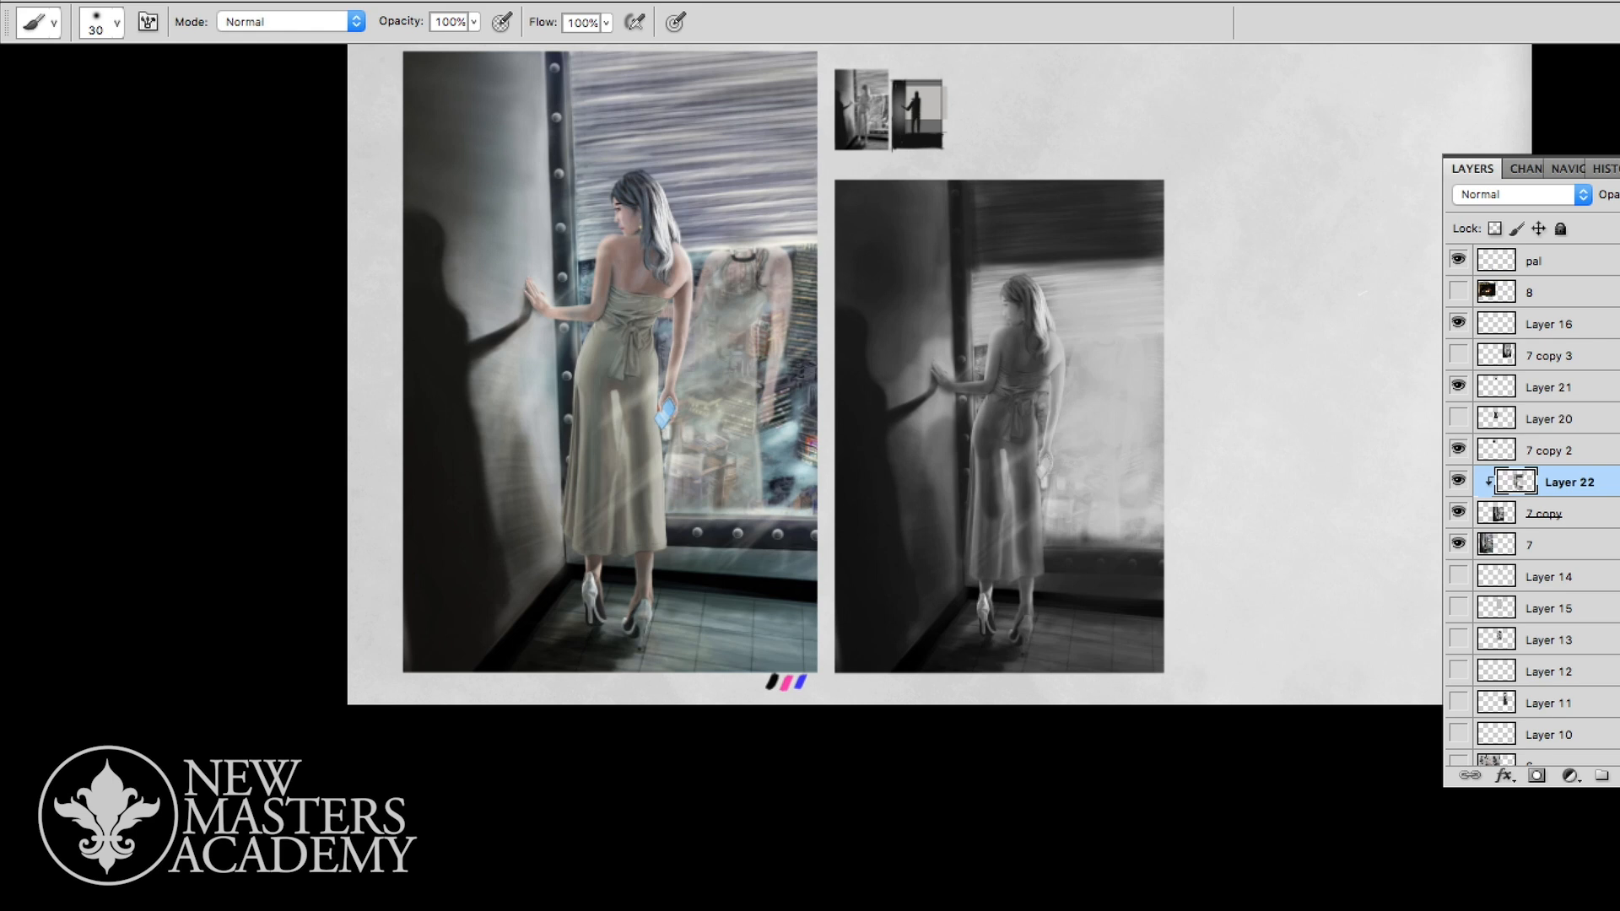
- Paint a soft lighter glow on the wall around the shadow's arm, enlarging the brush to 80
mouse_move(913, 366)
mouse_down()
mouse_move(933, 299)
mouse_move(927, 313)
mouse_up()
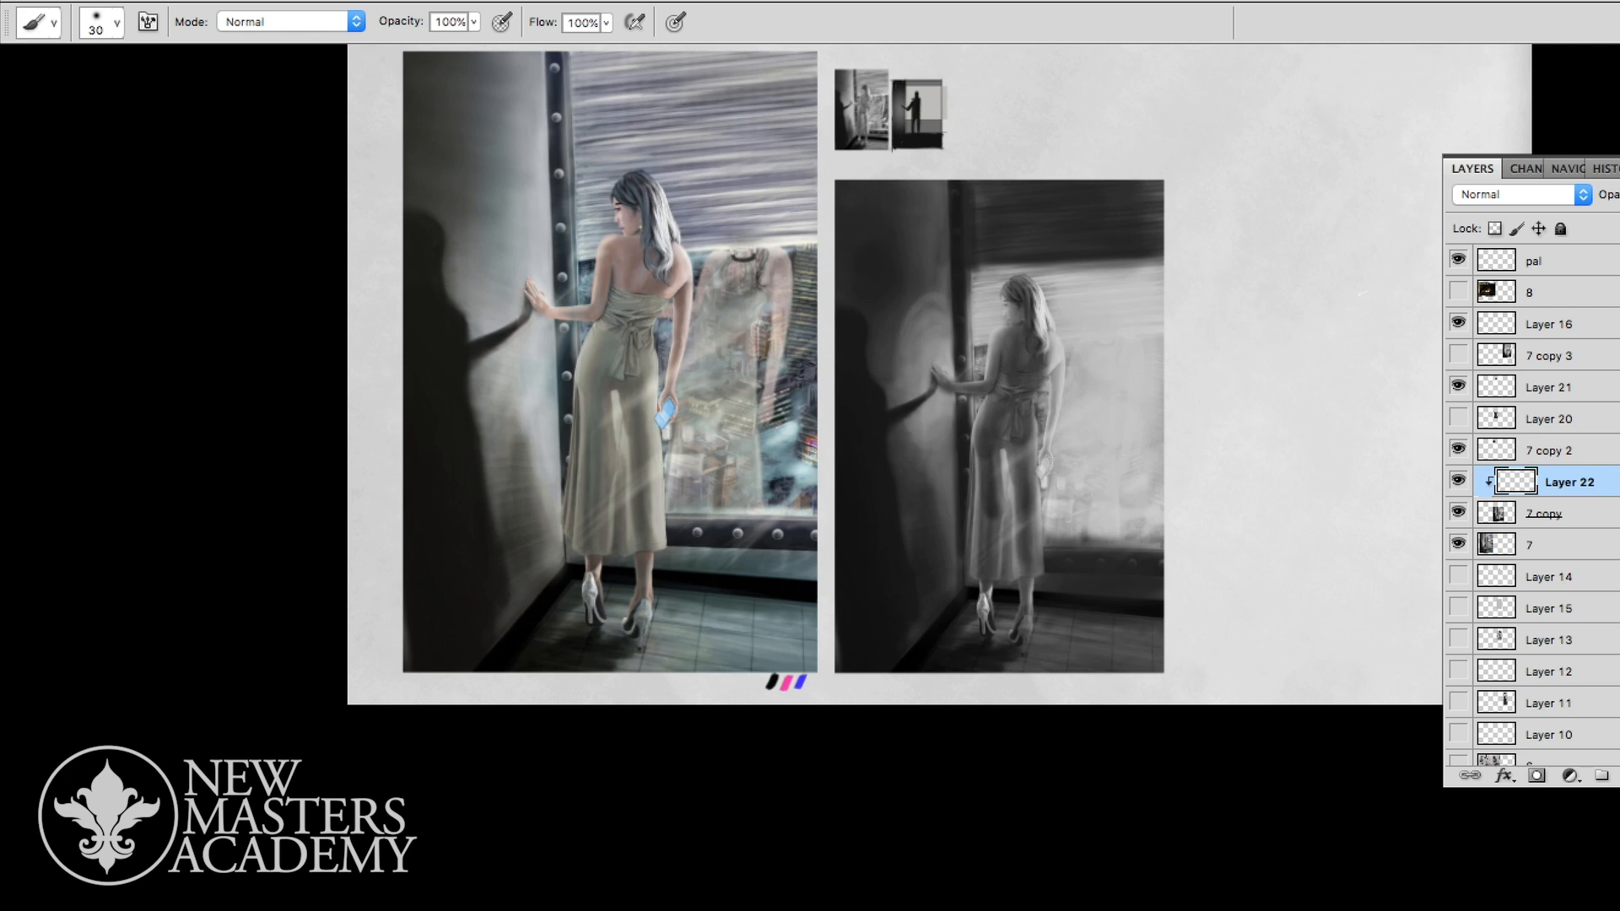
drag(908, 446, 918, 428)
drag(895, 372, 921, 297)
key(bracketright)
key(bracketright)
key(bracketright)
mouse_move(942, 362)
mouse_down()
mouse_move(907, 296)
mouse_move(924, 283)
mouse_up()
mouse_move(898, 356)
mouse_down()
mouse_move(895, 331)
mouse_move(945, 280)
mouse_move(915, 302)
mouse_move(893, 373)
mouse_up()
drag(897, 330, 920, 270)
drag(908, 430, 913, 478)
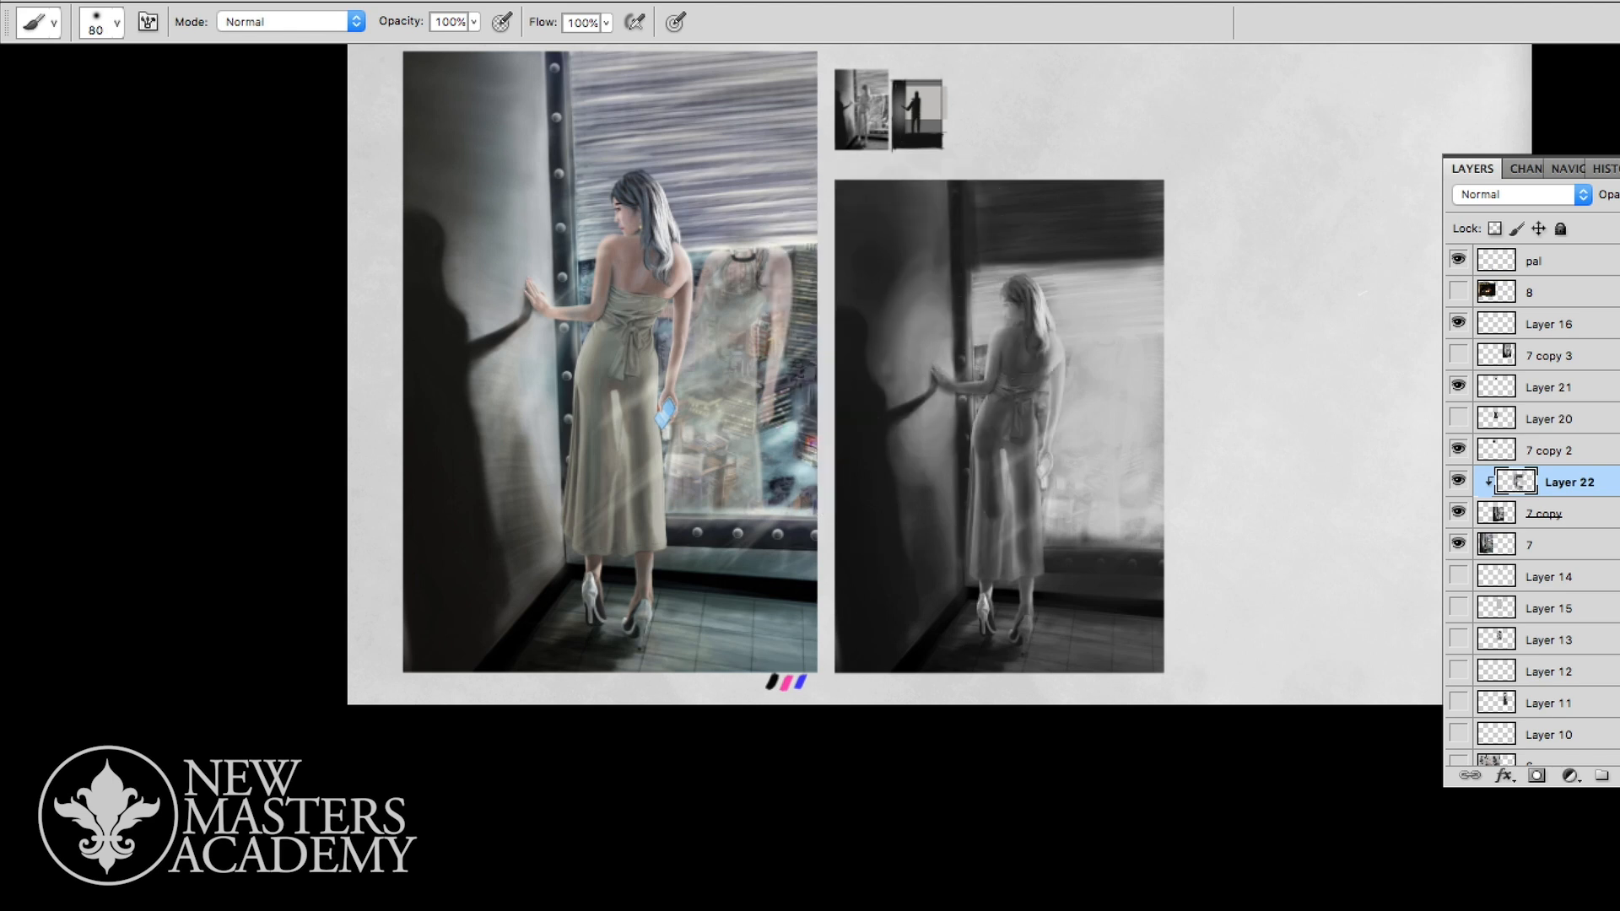
- Darken the woman's lowered arm against the light window with a size 20 brush
alt+click(1091, 349)
alt+click(1023, 355)
key(bracketleft)
key(bracketleft)
key(bracketleft)
key(bracketleft)
drag(1052, 337, 1043, 459)
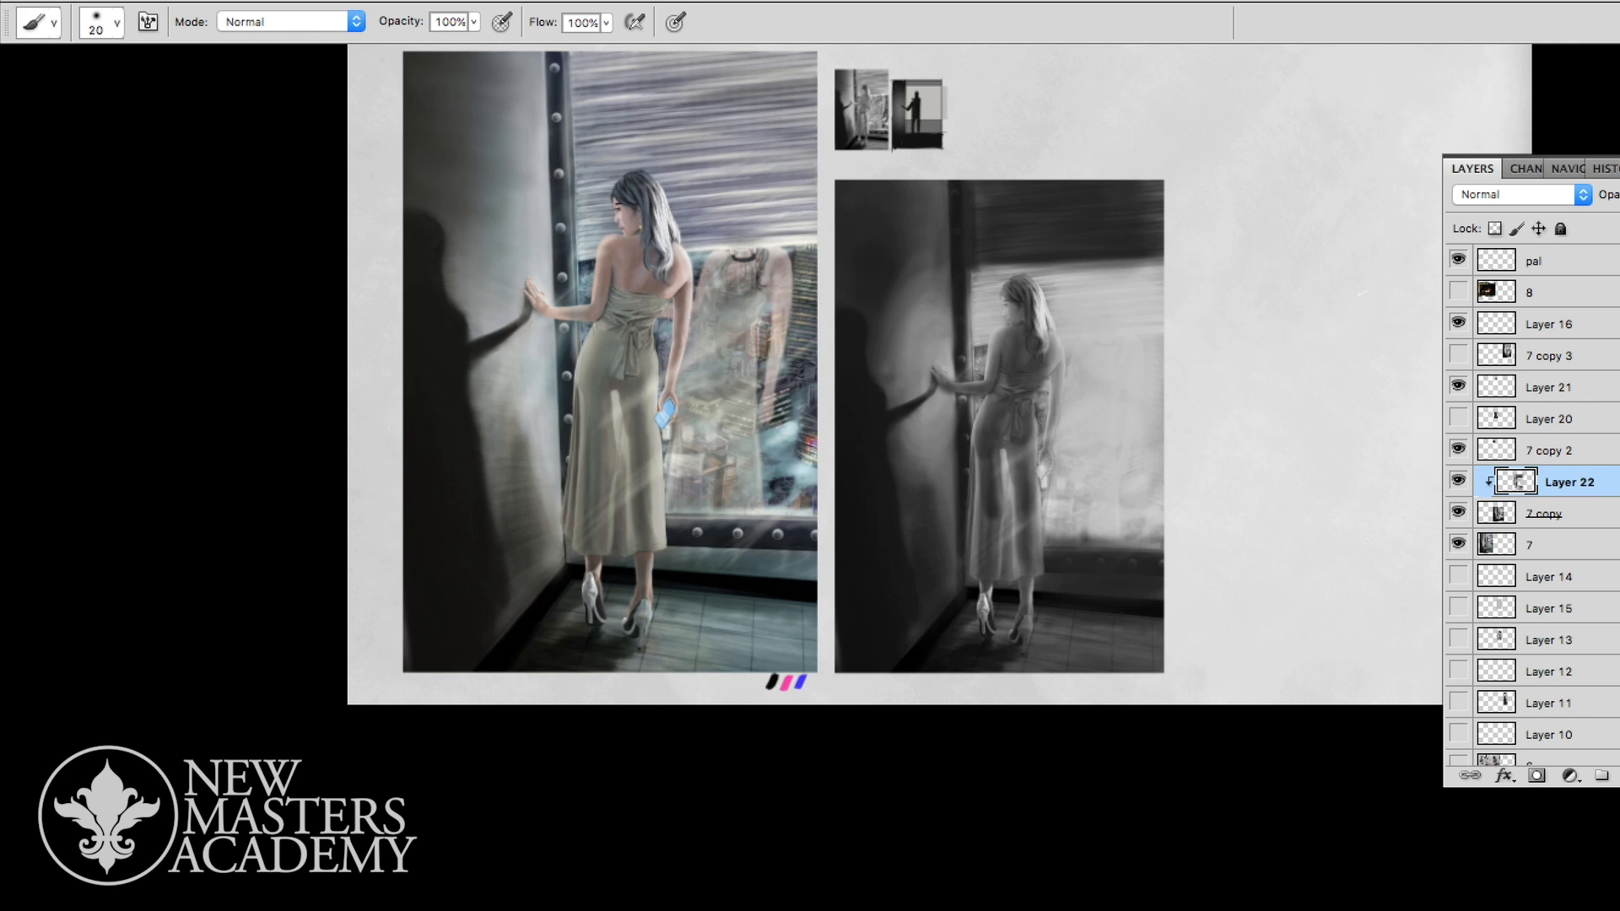
drag(1052, 378, 1056, 417)
drag(1058, 343, 1059, 416)
- Darken the woman's lower legs and shoes, then her shoulder and the window-side edge of her hair
drag(983, 594, 990, 616)
drag(1018, 560, 1019, 604)
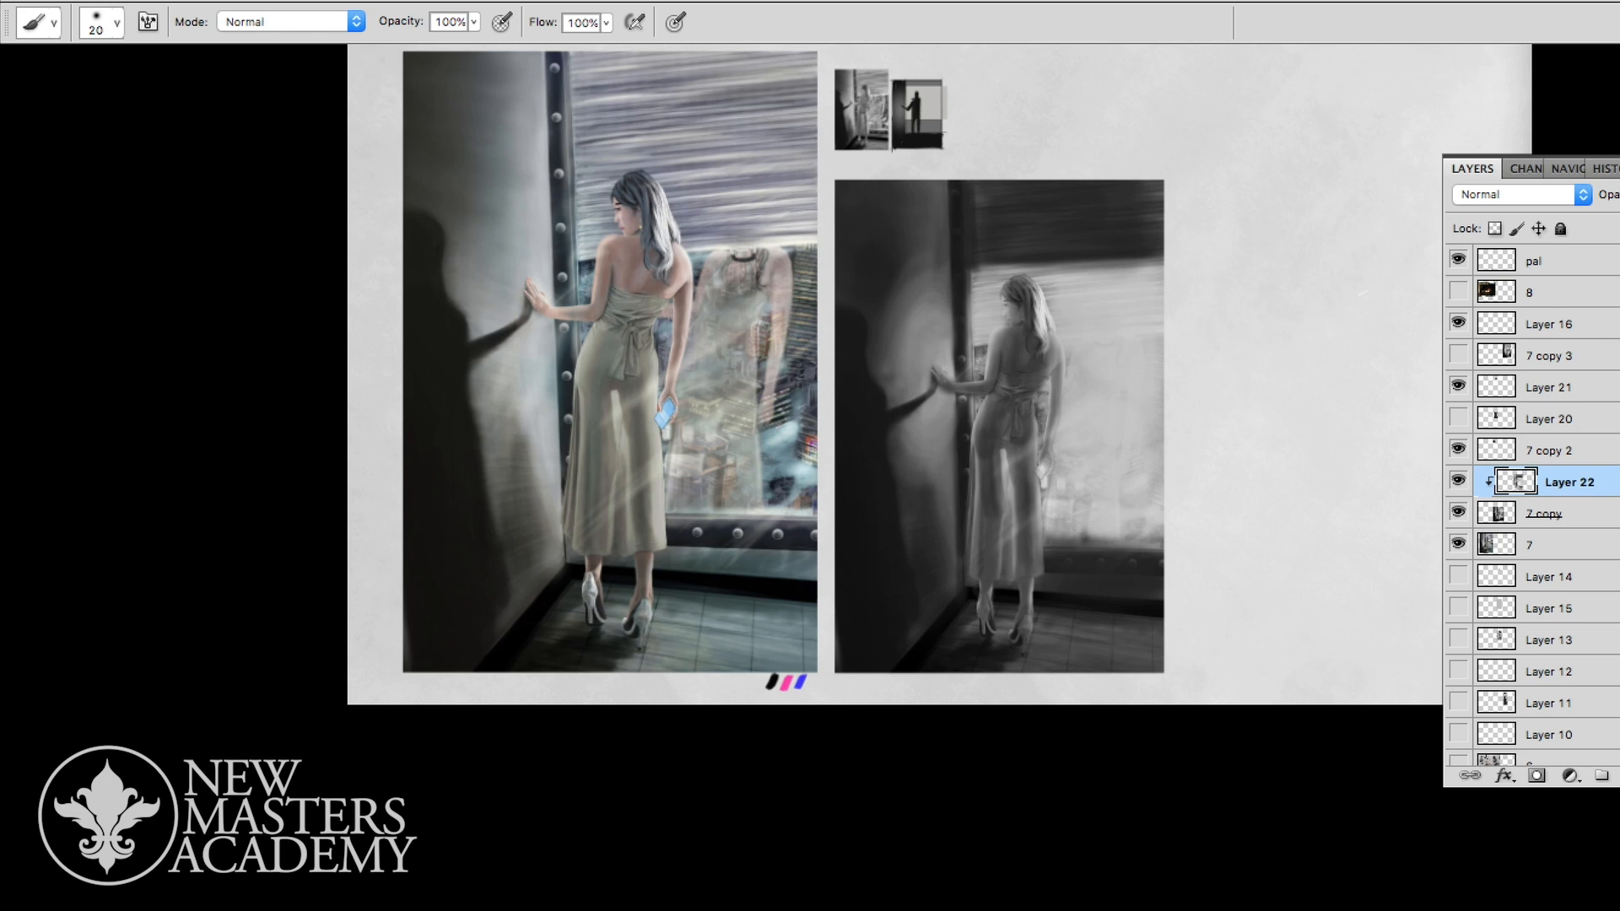
drag(1005, 331, 998, 356)
drag(1035, 287, 1047, 335)
drag(1039, 308, 1051, 350)
- Review the simplified values at a reduced view and add a new unclipped layer above Layer 22
key(super+space)
drag(1104, 435, 1016, 437)
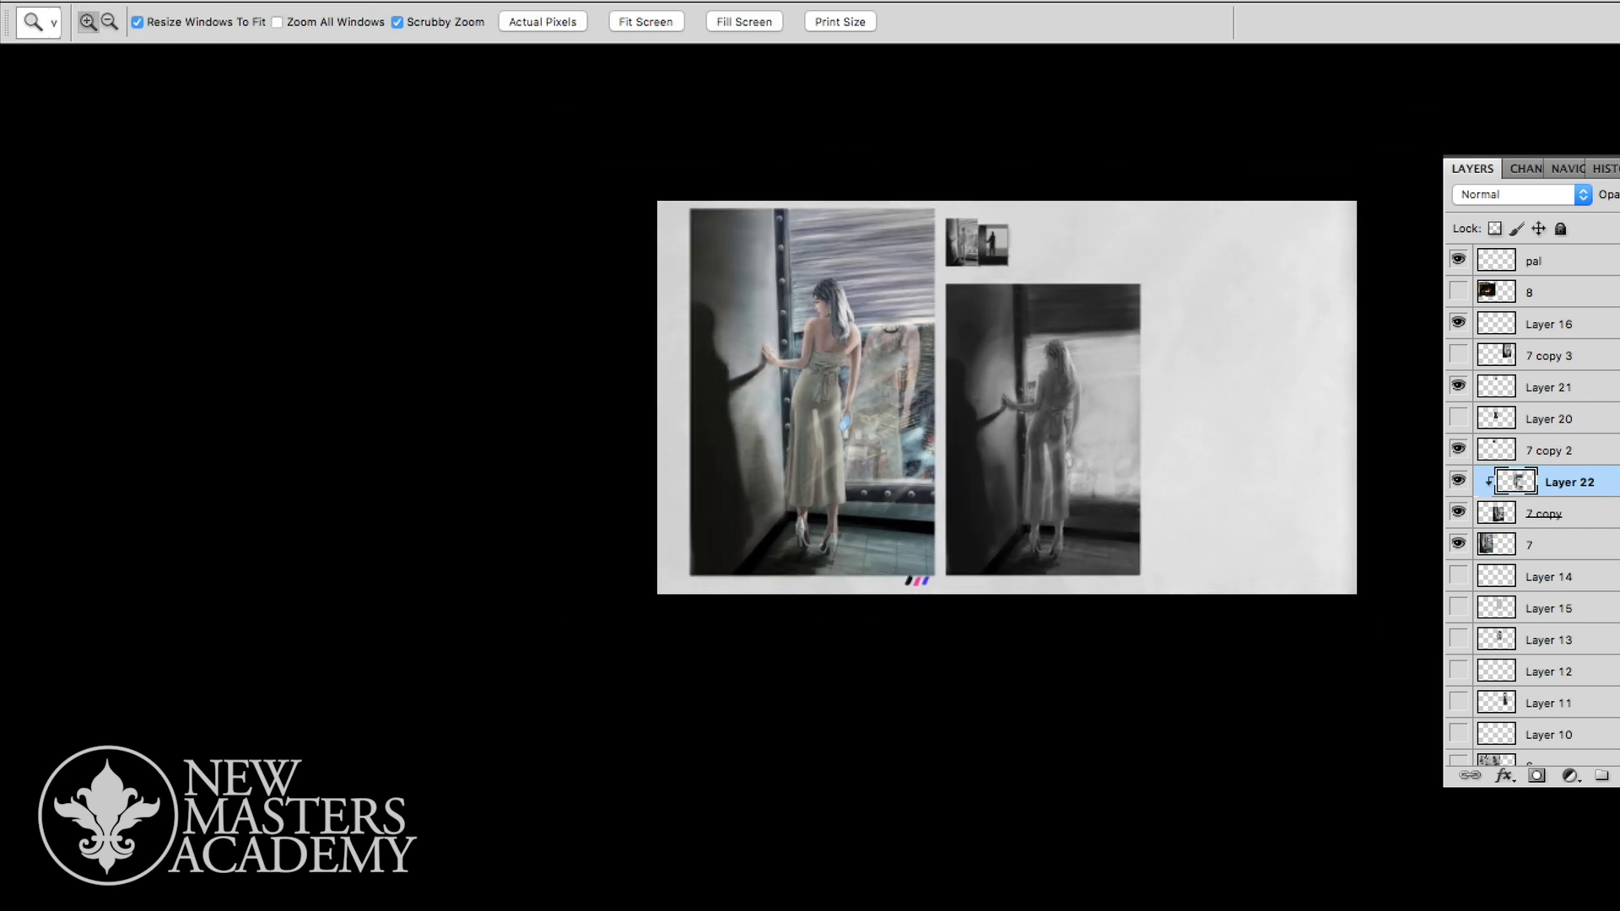
drag(1122, 443, 1195, 443)
key(n)
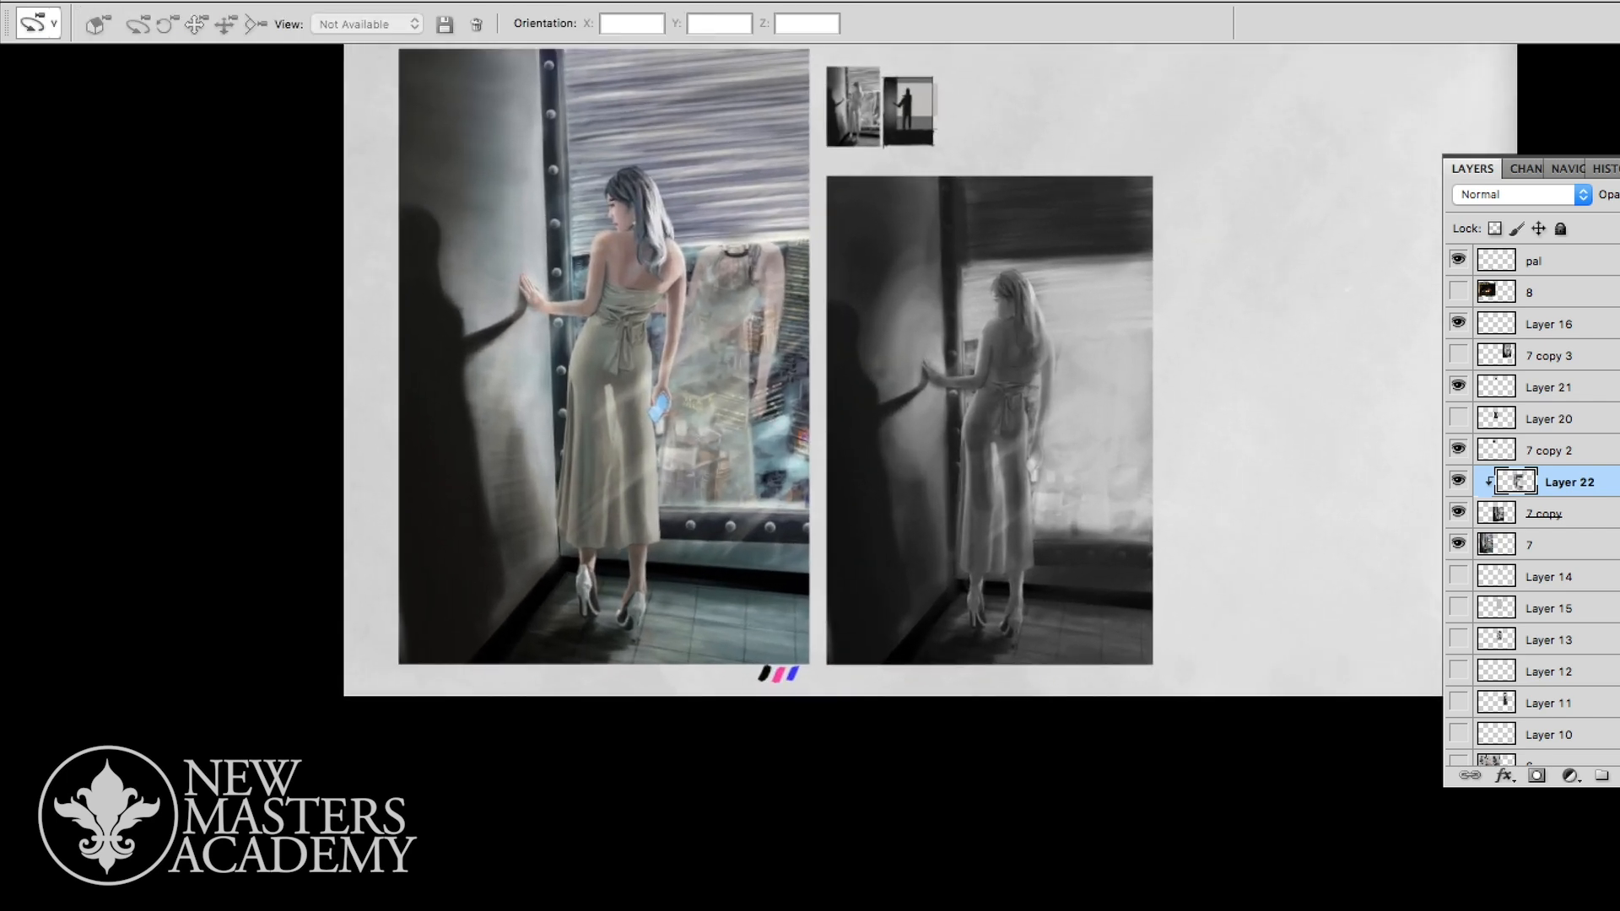
key(b)
alt+click(1033, 467)
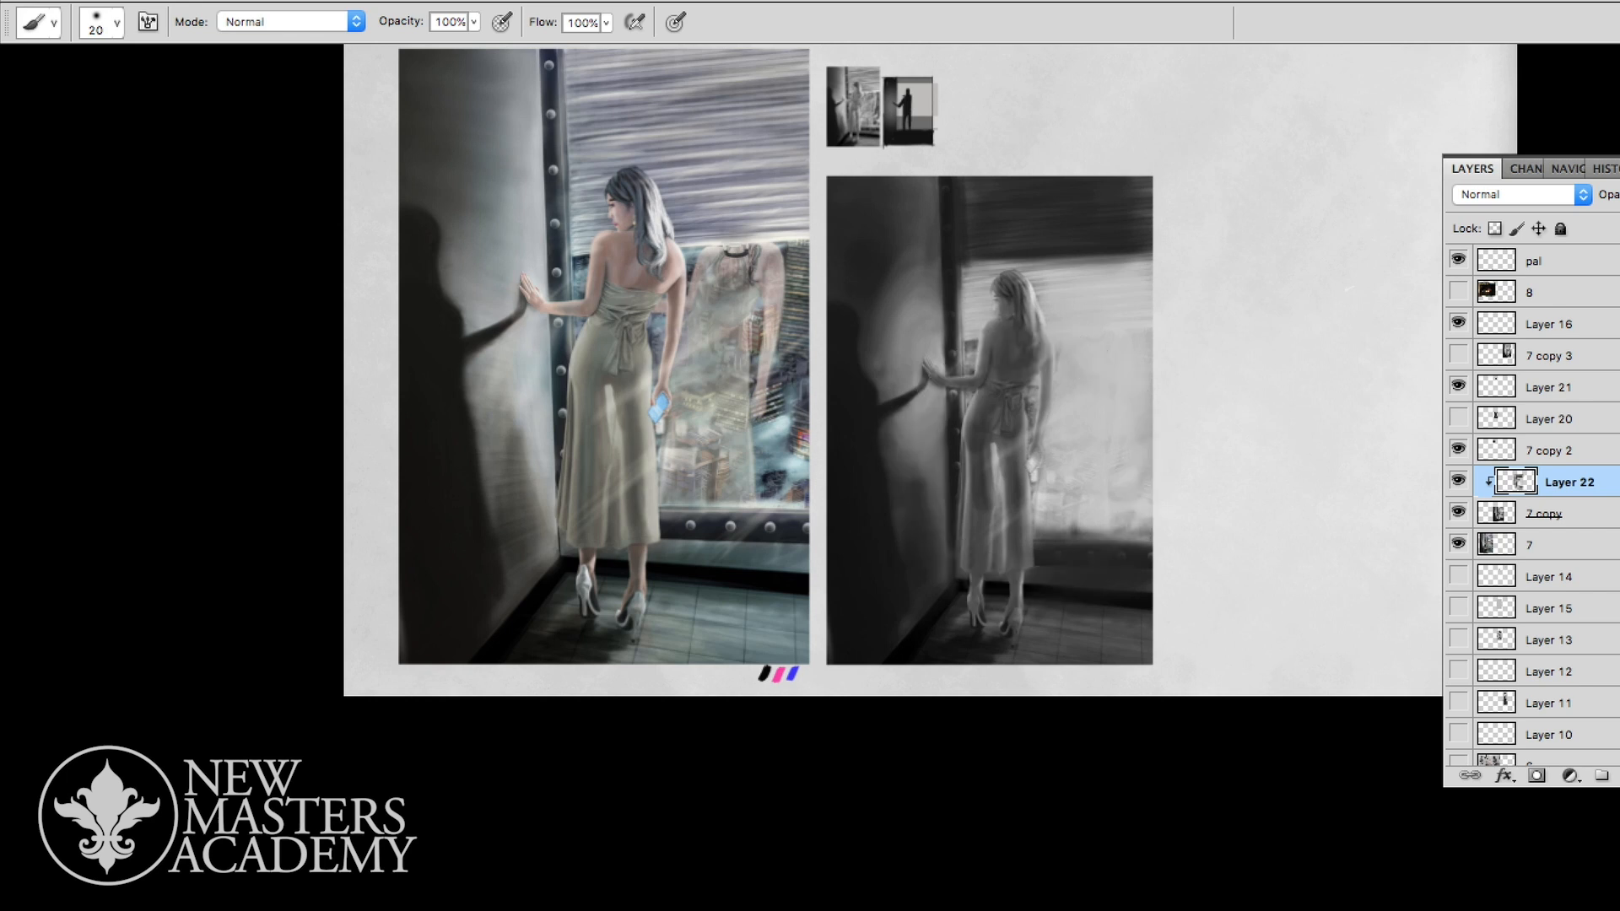
key(super+shift+alt+n)
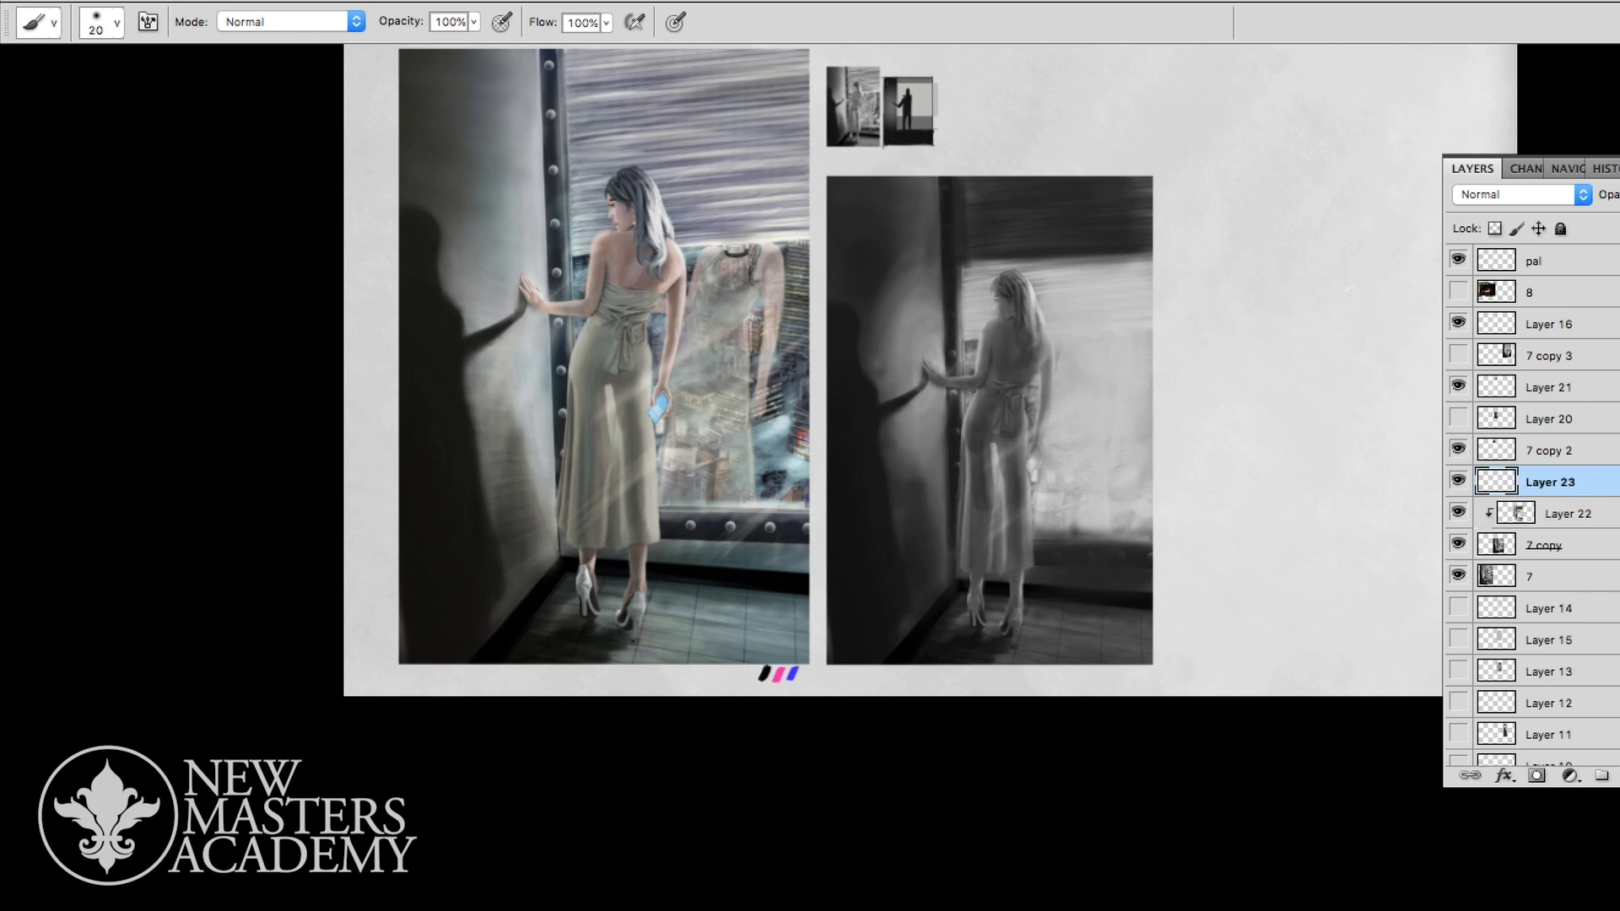
- Paint small near-white light shapes across the window around the woman with a size 20 brush on Layer 23
drag(1054, 431, 1047, 490)
mouse_move(1047, 435)
mouse_down()
mouse_move(1065, 478)
mouse_move(1052, 489)
mouse_move(1067, 490)
mouse_up()
drag(1070, 445, 1071, 489)
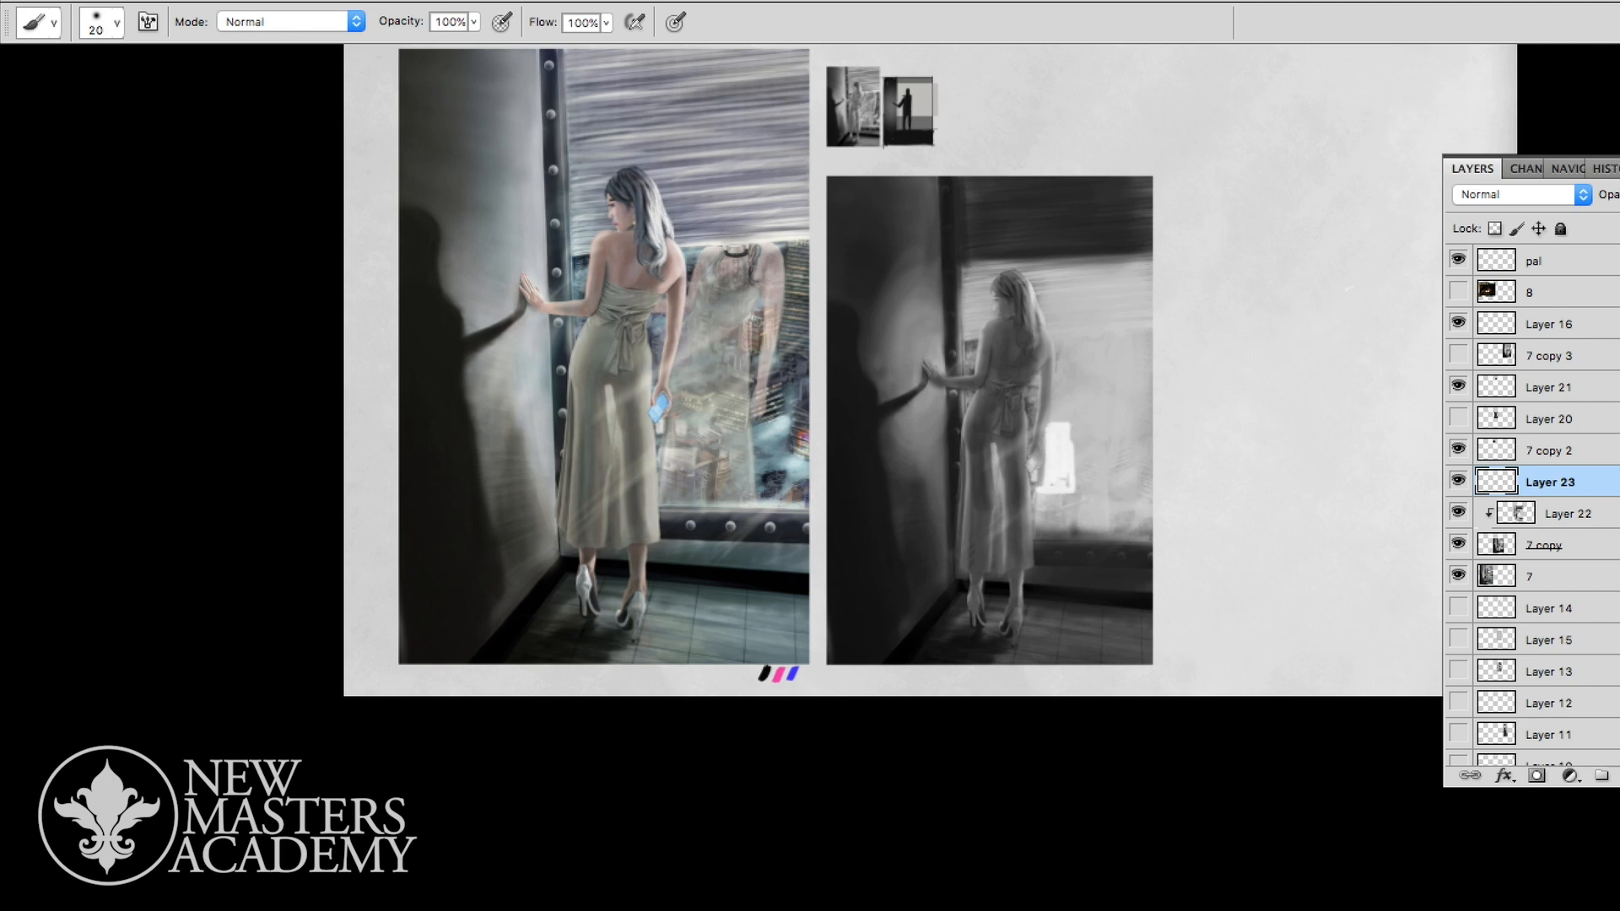
mouse_move(1076, 429)
mouse_down()
mouse_move(1077, 477)
mouse_move(1098, 474)
mouse_move(1101, 496)
mouse_up()
drag(1059, 391, 1065, 397)
drag(1124, 468, 1147, 474)
drag(1085, 518, 1083, 532)
drag(966, 393, 964, 405)
super+drag(1106, 418, 1070, 420)
mouse_move(1134, 464)
mouse_down()
mouse_move(1134, 480)
mouse_move(1161, 467)
mouse_up()
drag(1132, 481, 1155, 478)
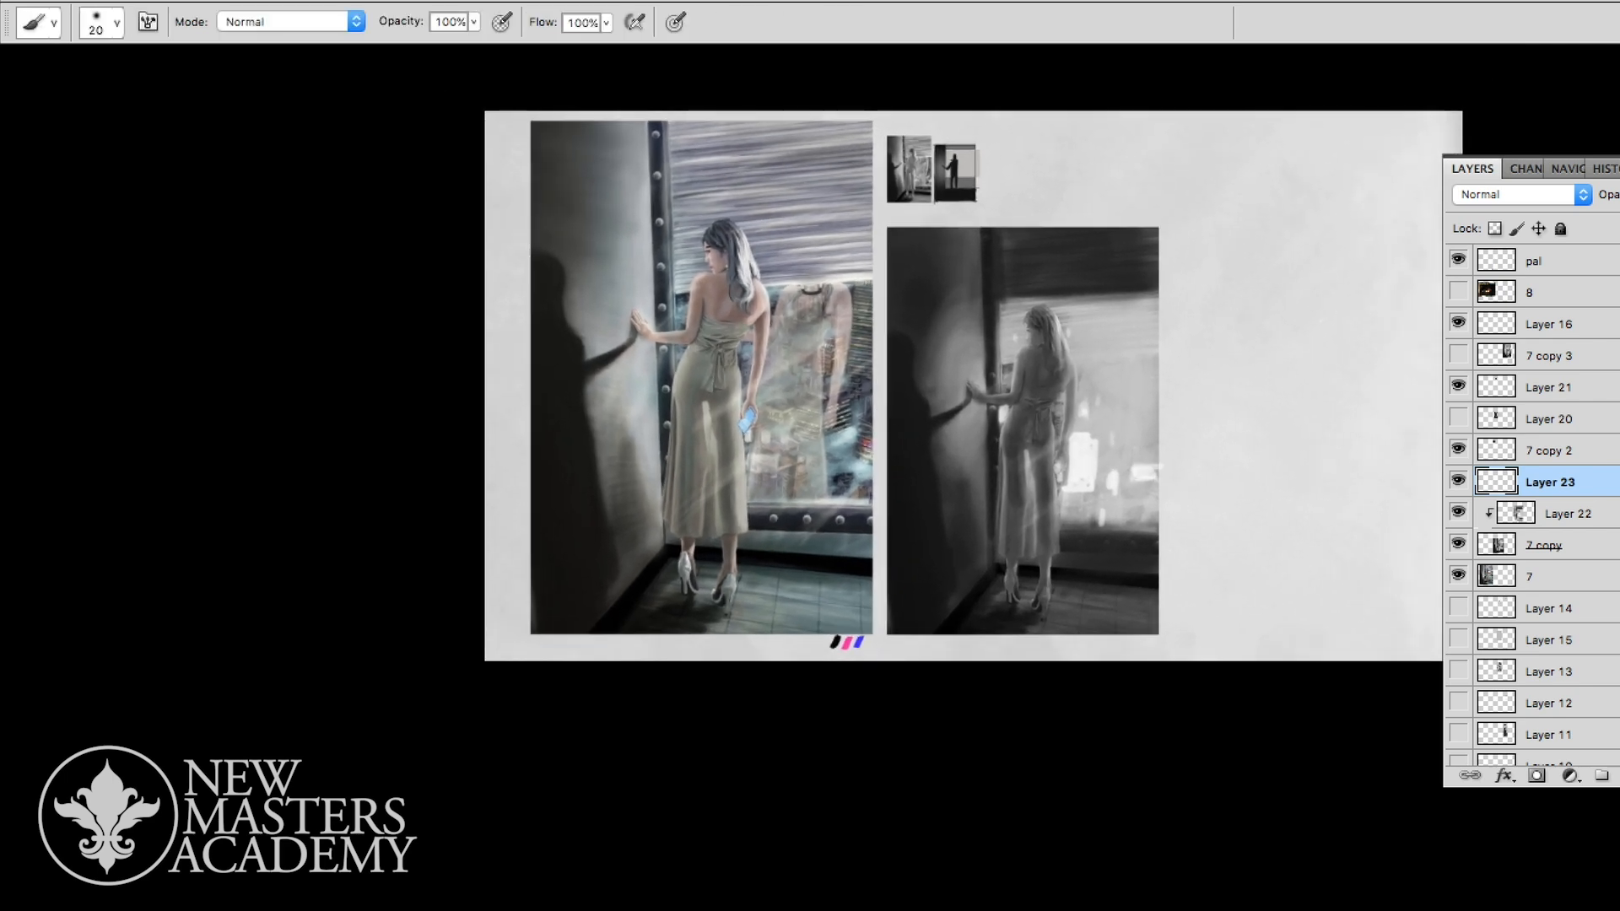
- Draw pink arrows pointing at the greyscale window light on a new layer, then hide that layer and reselect Layer 23
alt+click(848, 641)
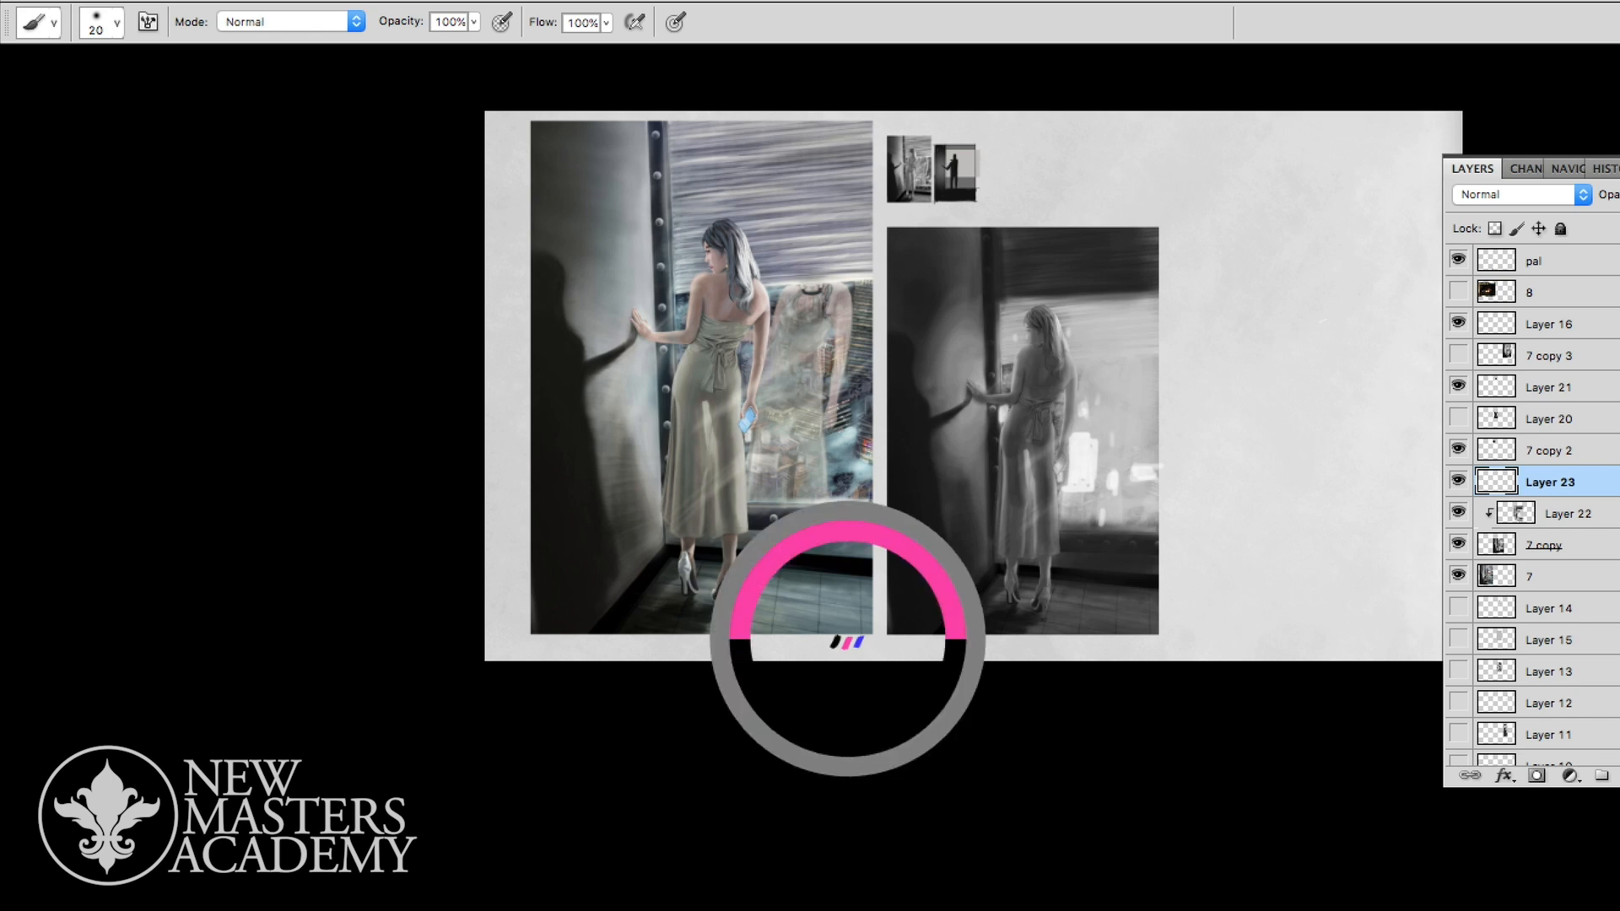
key(ctrl+shift+alt+n)
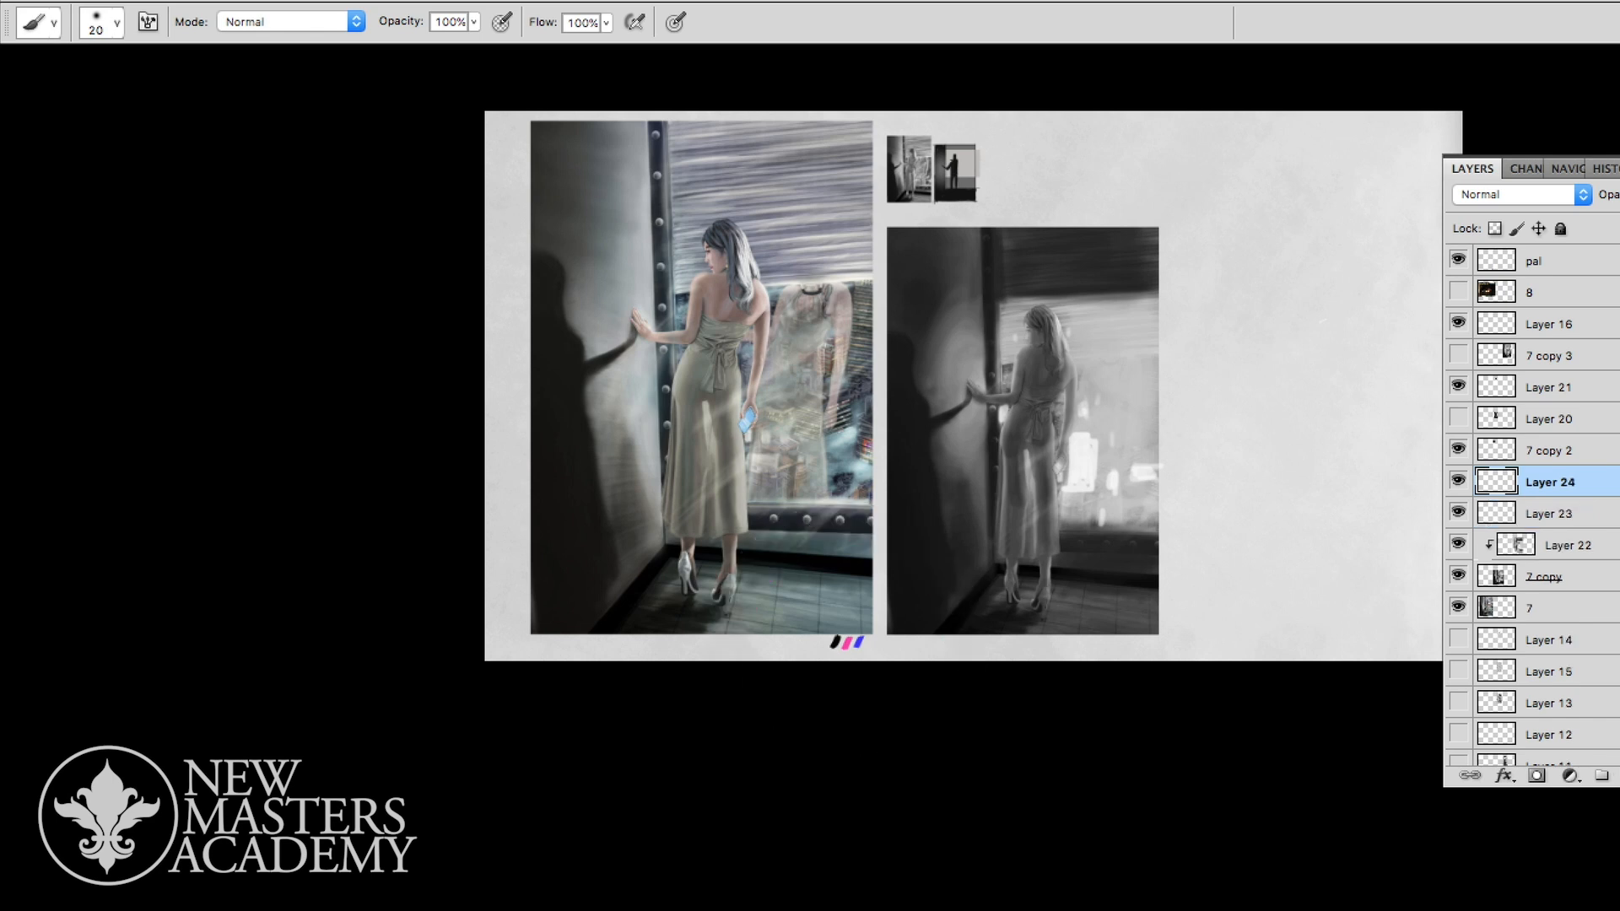
mouse_move(1213, 561)
mouse_down()
mouse_move(1095, 381)
mouse_move(1122, 396)
mouse_up()
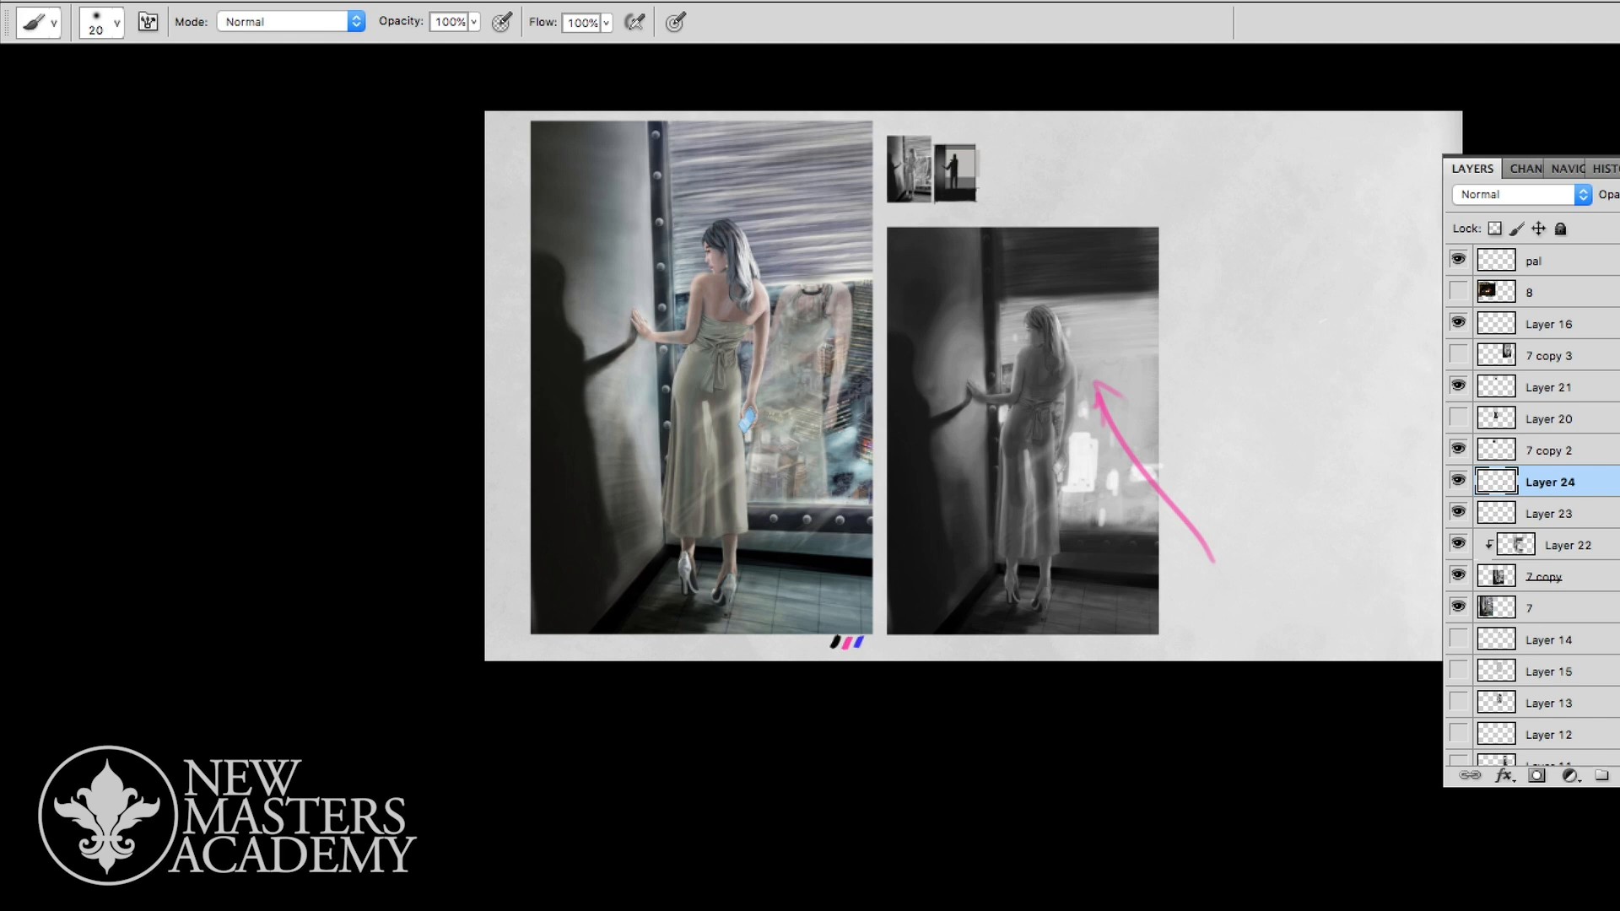
drag(1181, 212, 1087, 321)
click(1458, 481)
click(1550, 514)
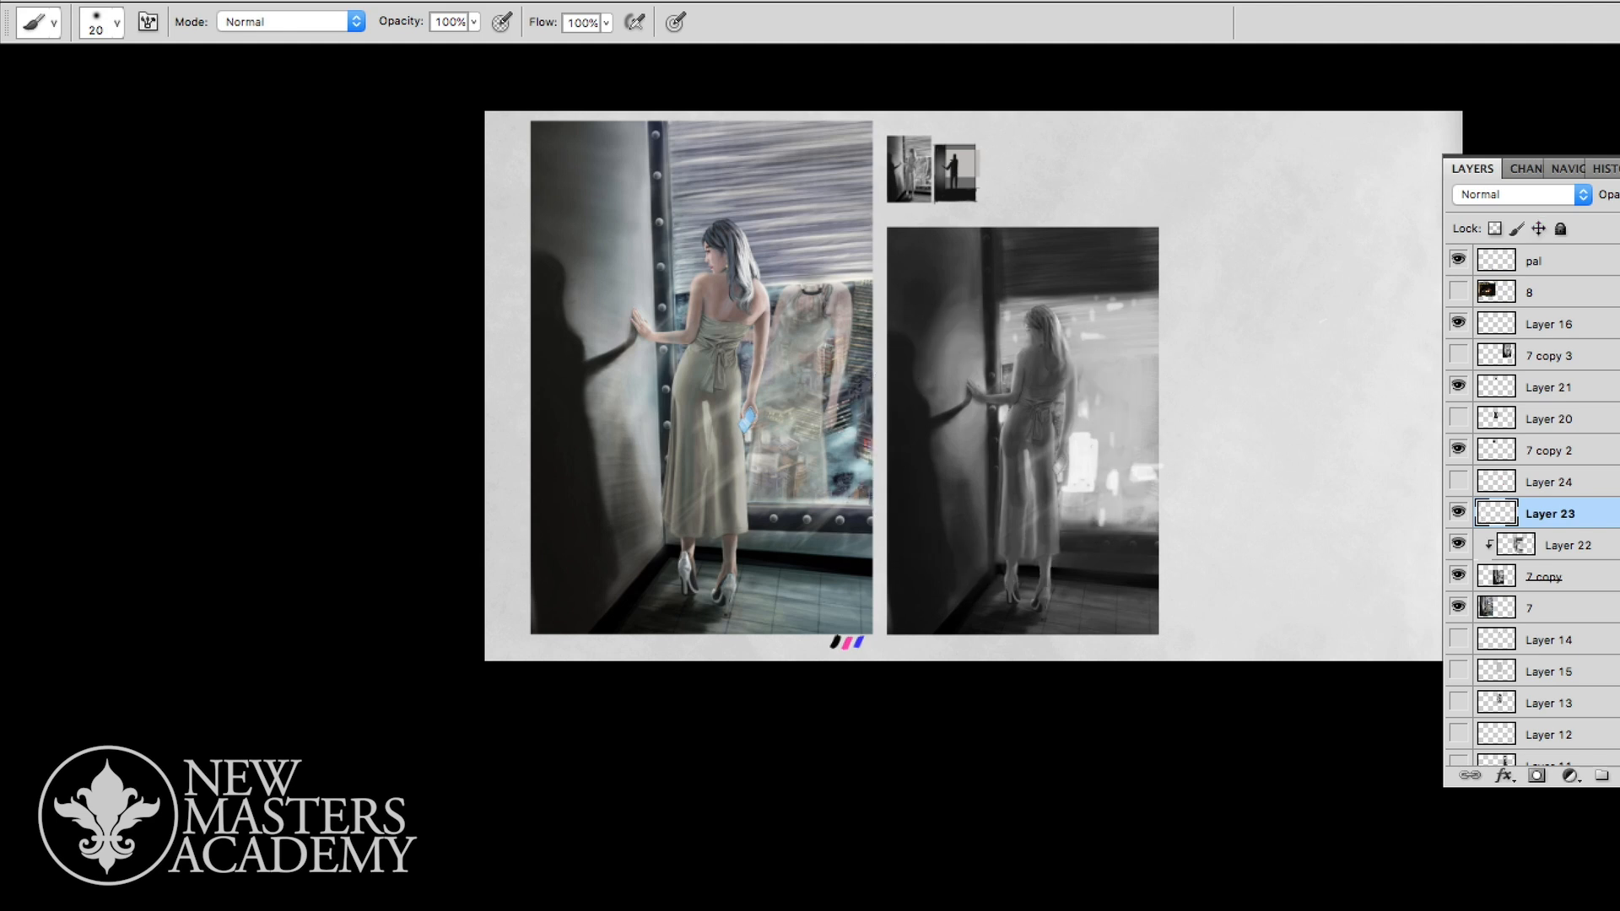
- Darken the floor, lower corner and upper edges of the greyscale painting with a large soft brush on Layer 23
key(z)
key(b)
drag(1033, 561, 1029, 538)
key(z)
mouse_move(1133, 547)
mouse_down()
mouse_move(1046, 546)
mouse_move(1156, 540)
mouse_up()
key(b)
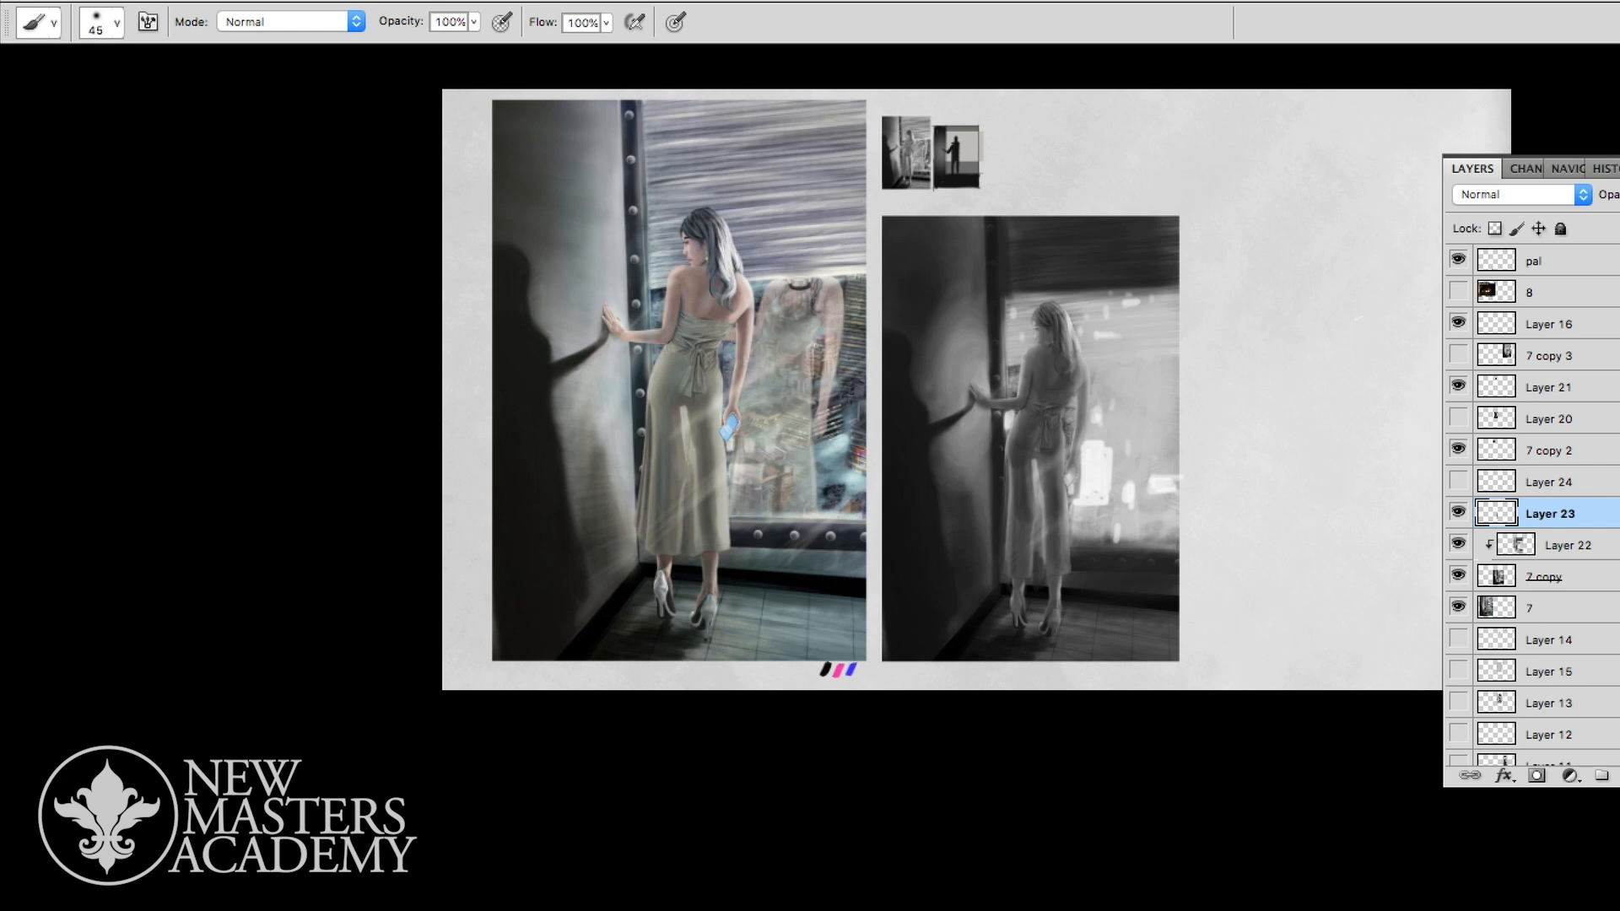
key(bracketright)
mouse_move(1117, 631)
mouse_down()
mouse_move(1139, 637)
mouse_move(1065, 646)
mouse_move(1166, 605)
mouse_move(1177, 544)
mouse_up()
drag(1161, 222, 1176, 279)
drag(1003, 217, 1009, 239)
mouse_move(1025, 228)
mouse_down()
mouse_move(1063, 228)
mouse_move(885, 227)
mouse_up()
- Paint along the inner edge of the window frame beside the woman's dress with a size 25 brush
key(super+space)
mouse_move(1131, 412)
mouse_down()
mouse_move(1004, 413)
mouse_move(1101, 413)
mouse_move(1056, 506)
mouse_up()
mouse_move(1005, 453)
mouse_down()
mouse_move(983, 464)
mouse_move(968, 533)
mouse_move(980, 659)
mouse_up()
key(super+space)
drag(1111, 545, 1006, 545)
drag(1123, 477, 1260, 477)
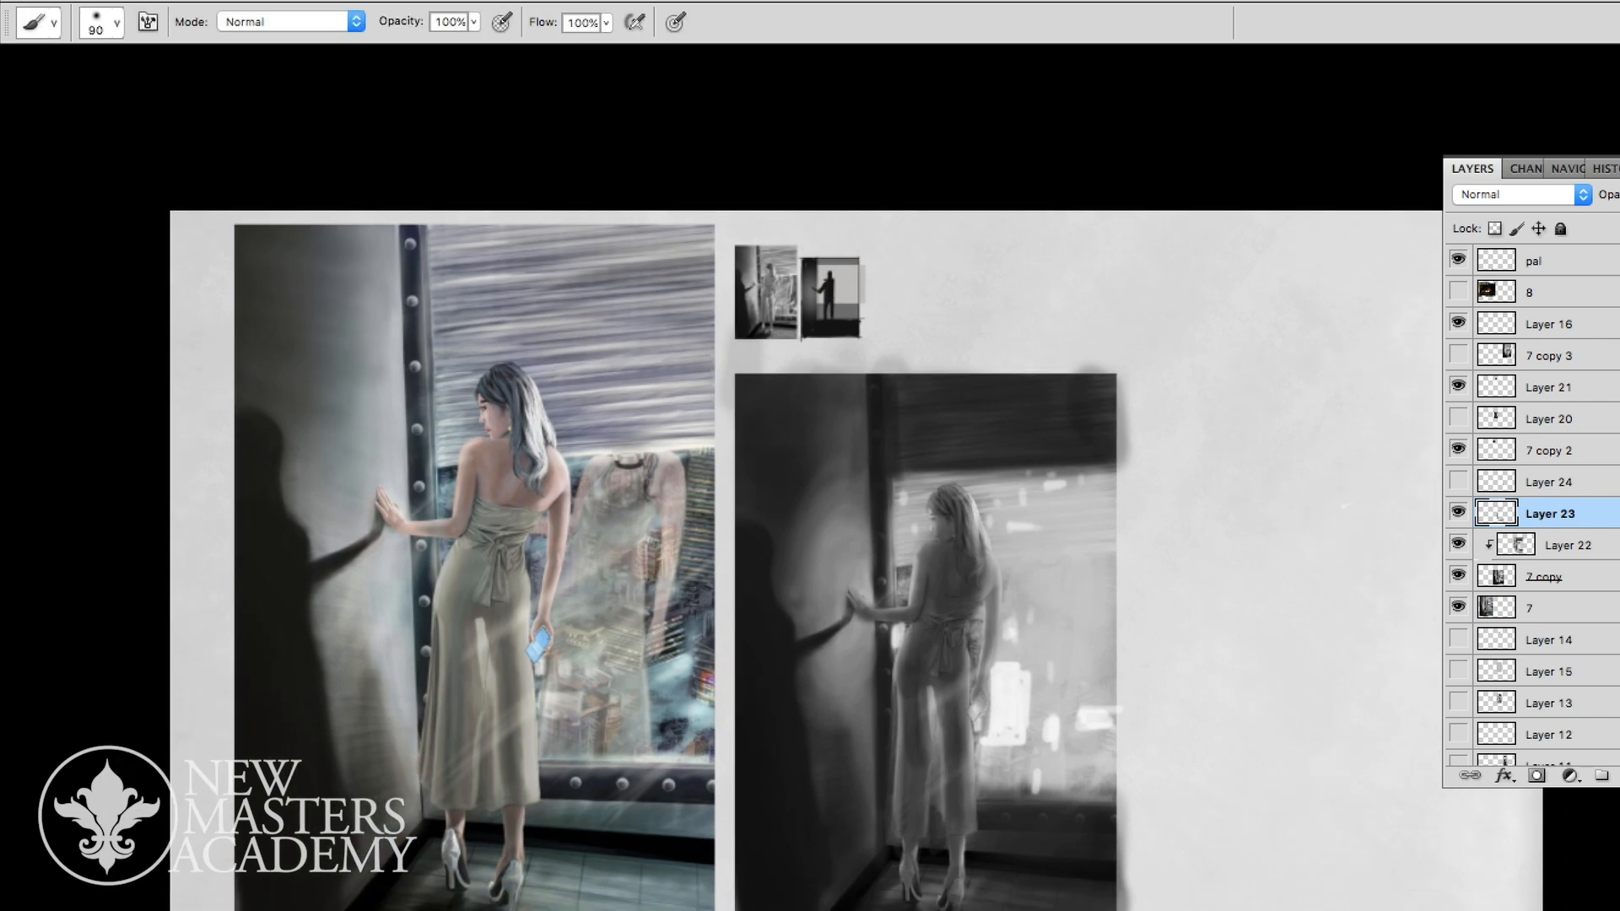
key(bracketleft)
key(bracketleft)
key(bracketleft)
drag(892, 633, 892, 781)
drag(893, 662, 894, 806)
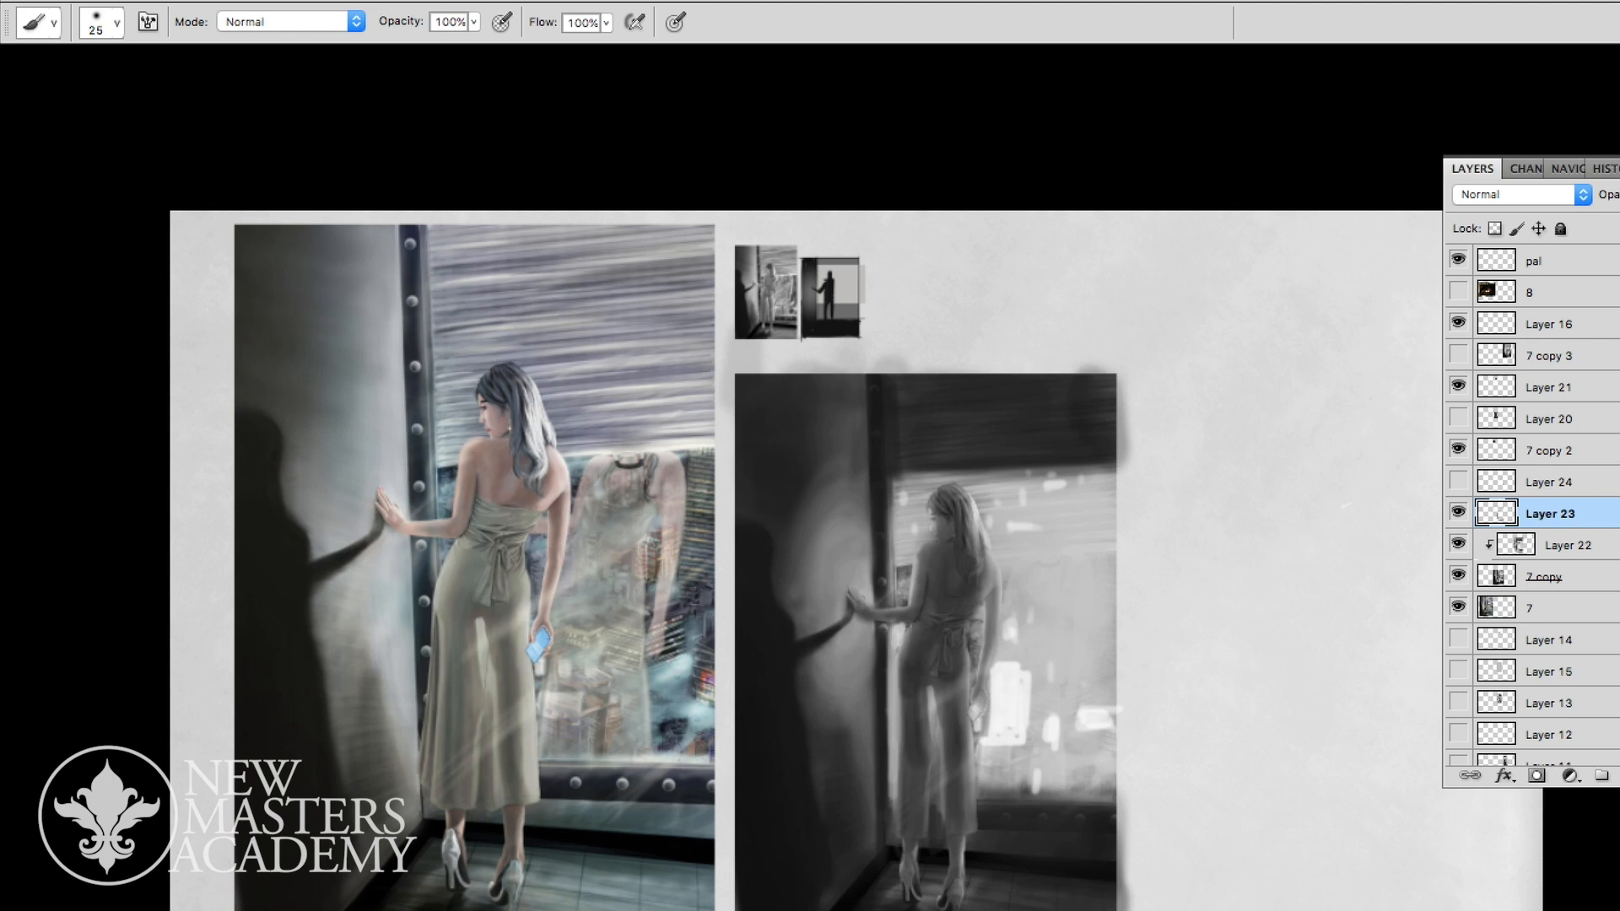
- Darken the vertical window post above and below the woman's raised hand with a size 25 brush
mouse_move(894, 490)
mouse_down()
mouse_move(895, 580)
mouse_move(912, 478)
mouse_up()
alt+click(864, 526)
drag(865, 405, 867, 506)
drag(867, 388, 875, 544)
drag(866, 539, 866, 598)
drag(876, 666, 878, 766)
alt+click(840, 453)
drag(867, 410, 878, 472)
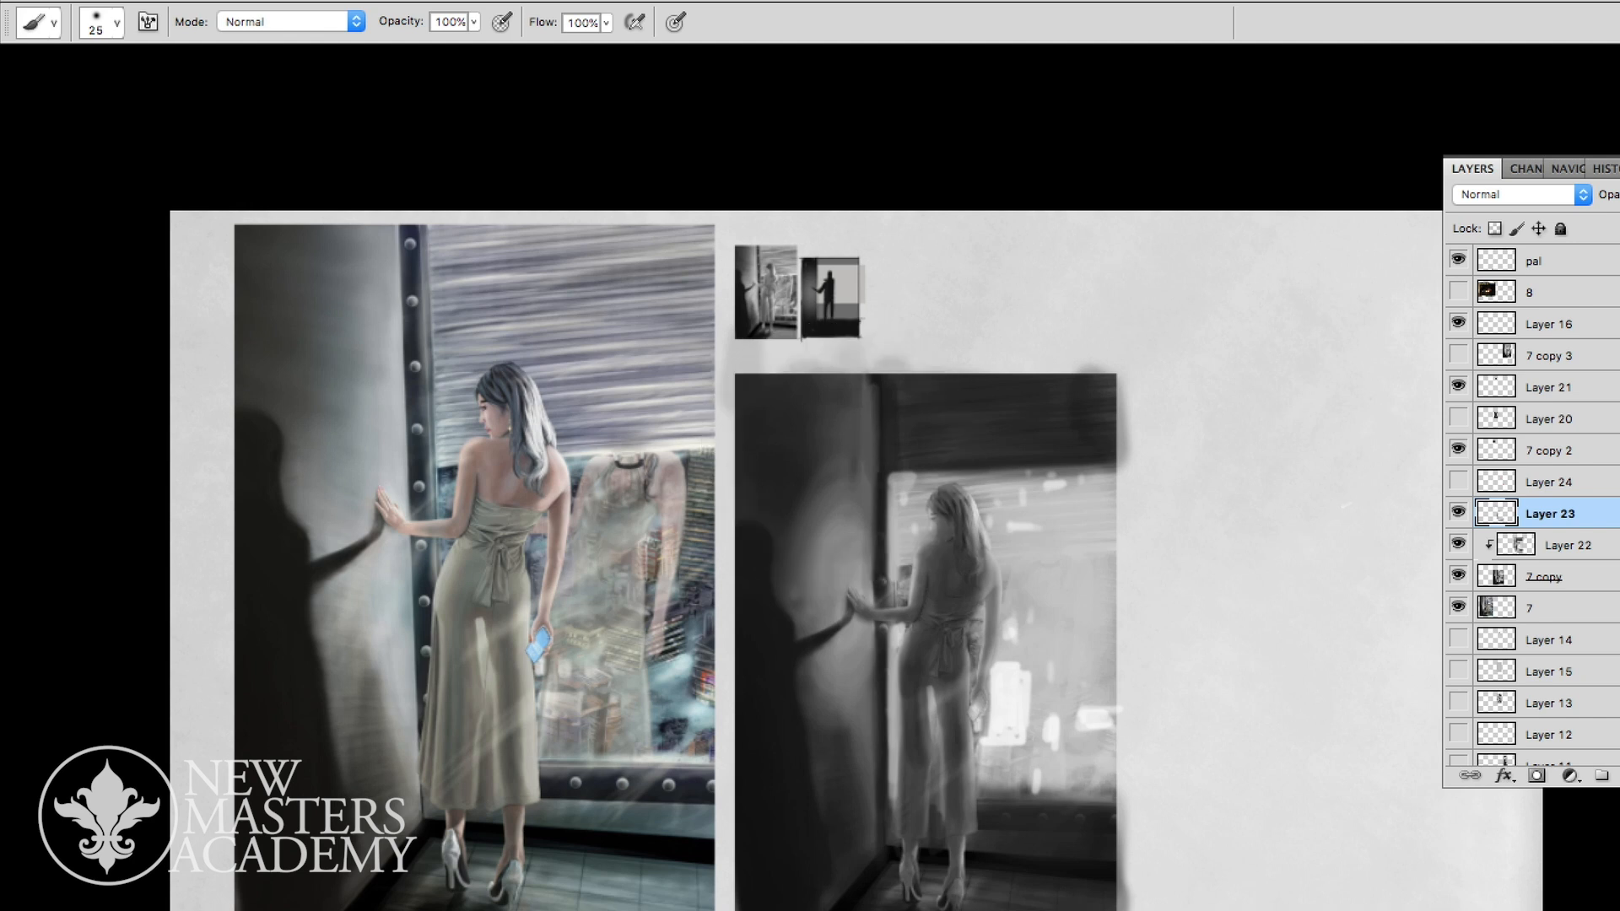
- Darken the upper wall beside the window post so it groups with the surrounding shadow
alt+click(803, 445)
drag(829, 406, 830, 439)
mouse_move(842, 389)
mouse_down()
mouse_move(846, 442)
mouse_move(859, 428)
mouse_up()
drag(865, 393, 877, 469)
drag(879, 372, 873, 498)
drag(838, 446, 868, 436)
drag(827, 384, 864, 385)
mouse_move(864, 396)
mouse_down()
mouse_move(861, 426)
mouse_move(799, 491)
mouse_up()
- Deepen the blinds above the window and the floor at the bottom edge with a size 150 brush
key(super+space)
drag(966, 543, 907, 544)
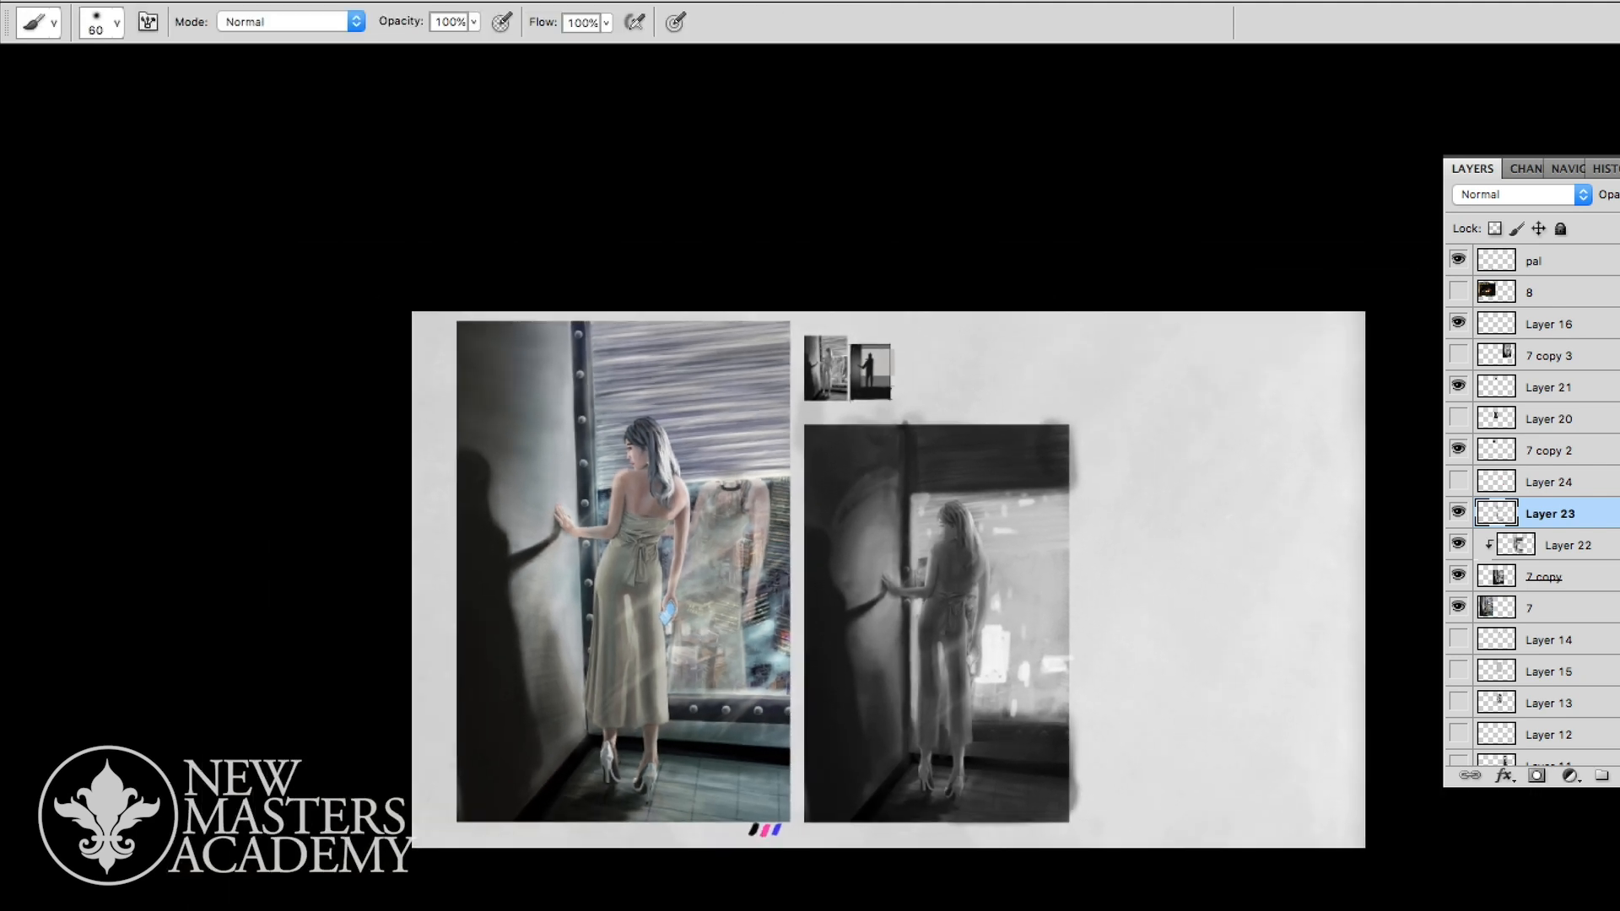
key(bracketright)
key(bracketright)
key(bracketright)
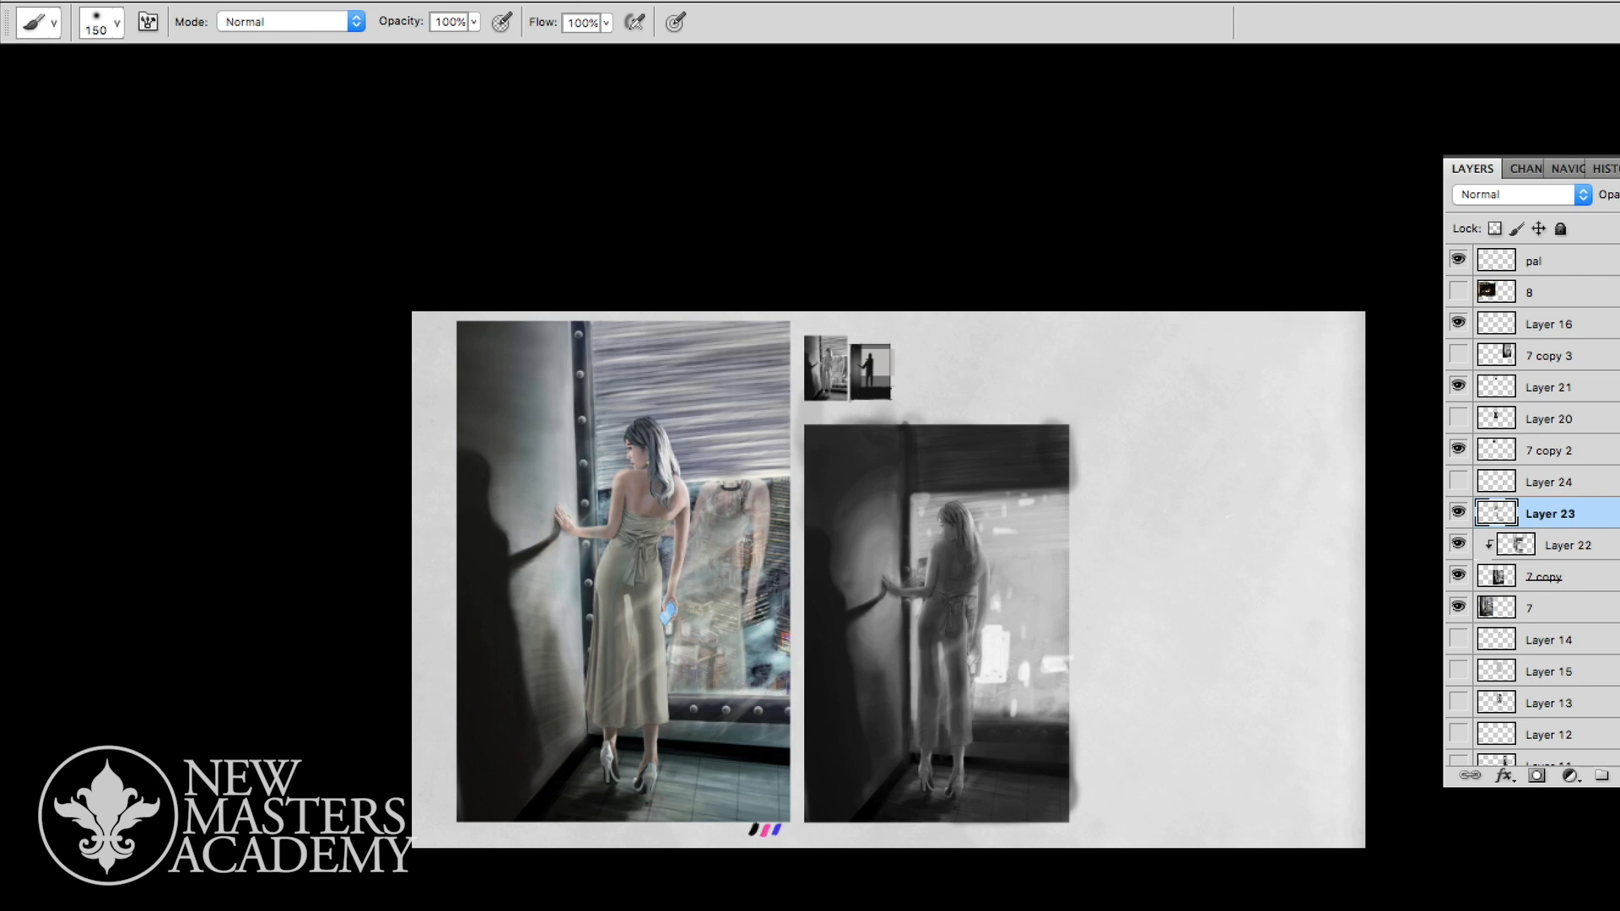
mouse_move(945, 434)
mouse_down()
mouse_move(1050, 433)
mouse_move(1071, 452)
mouse_up()
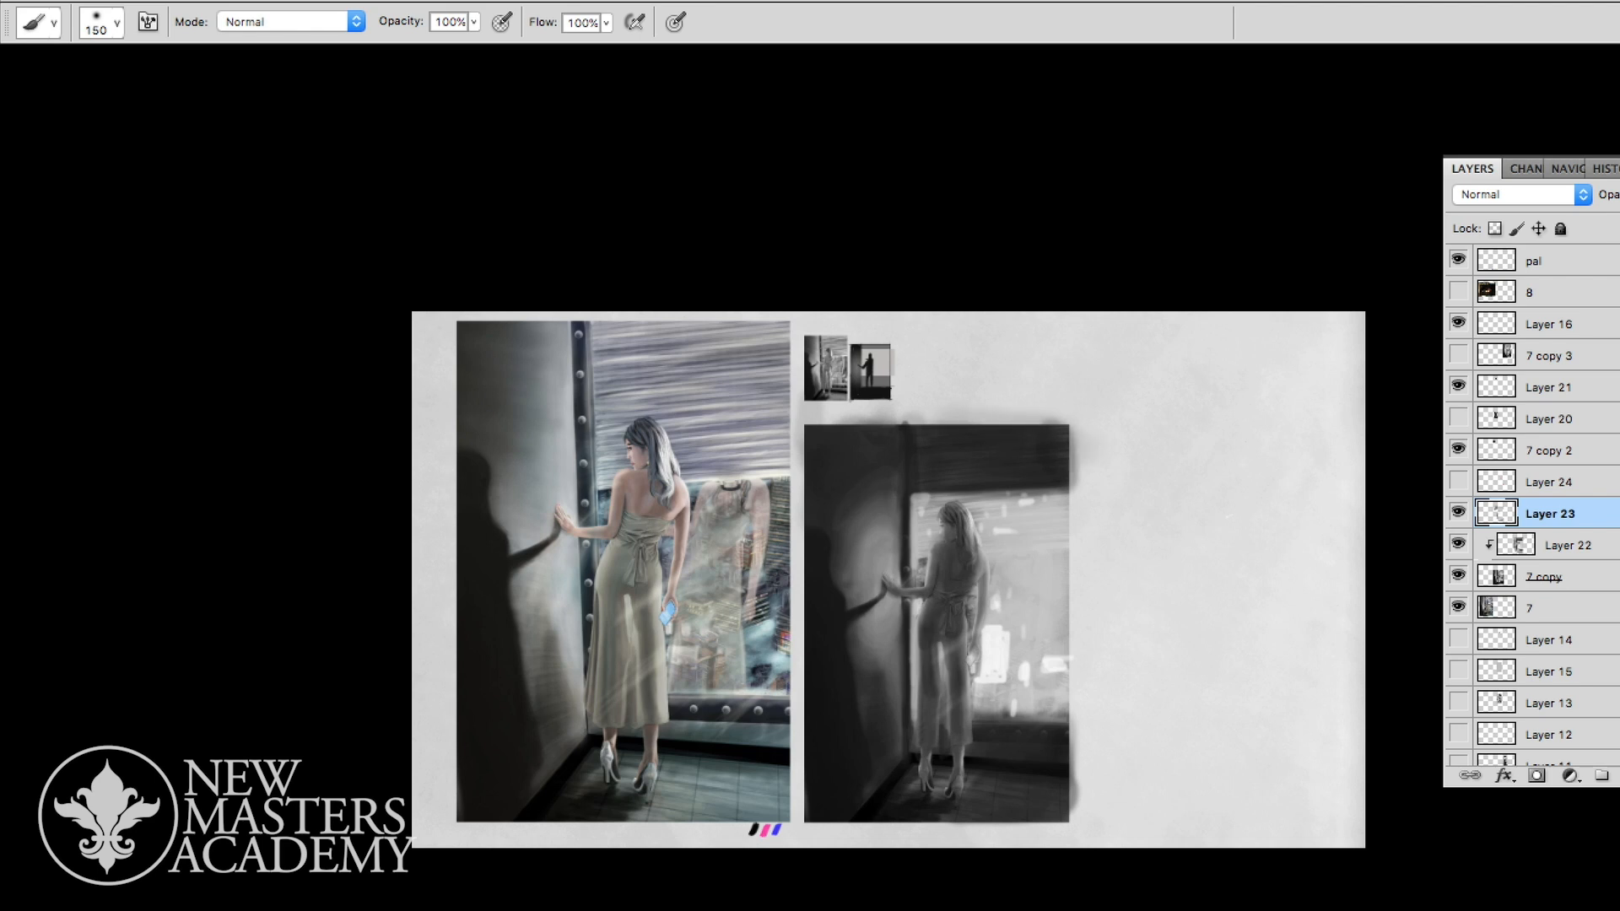
drag(895, 815, 987, 813)
- Compare the regrouped greyscale version with the original painting at several zoom levels, with the interface panels hidden
key(z)
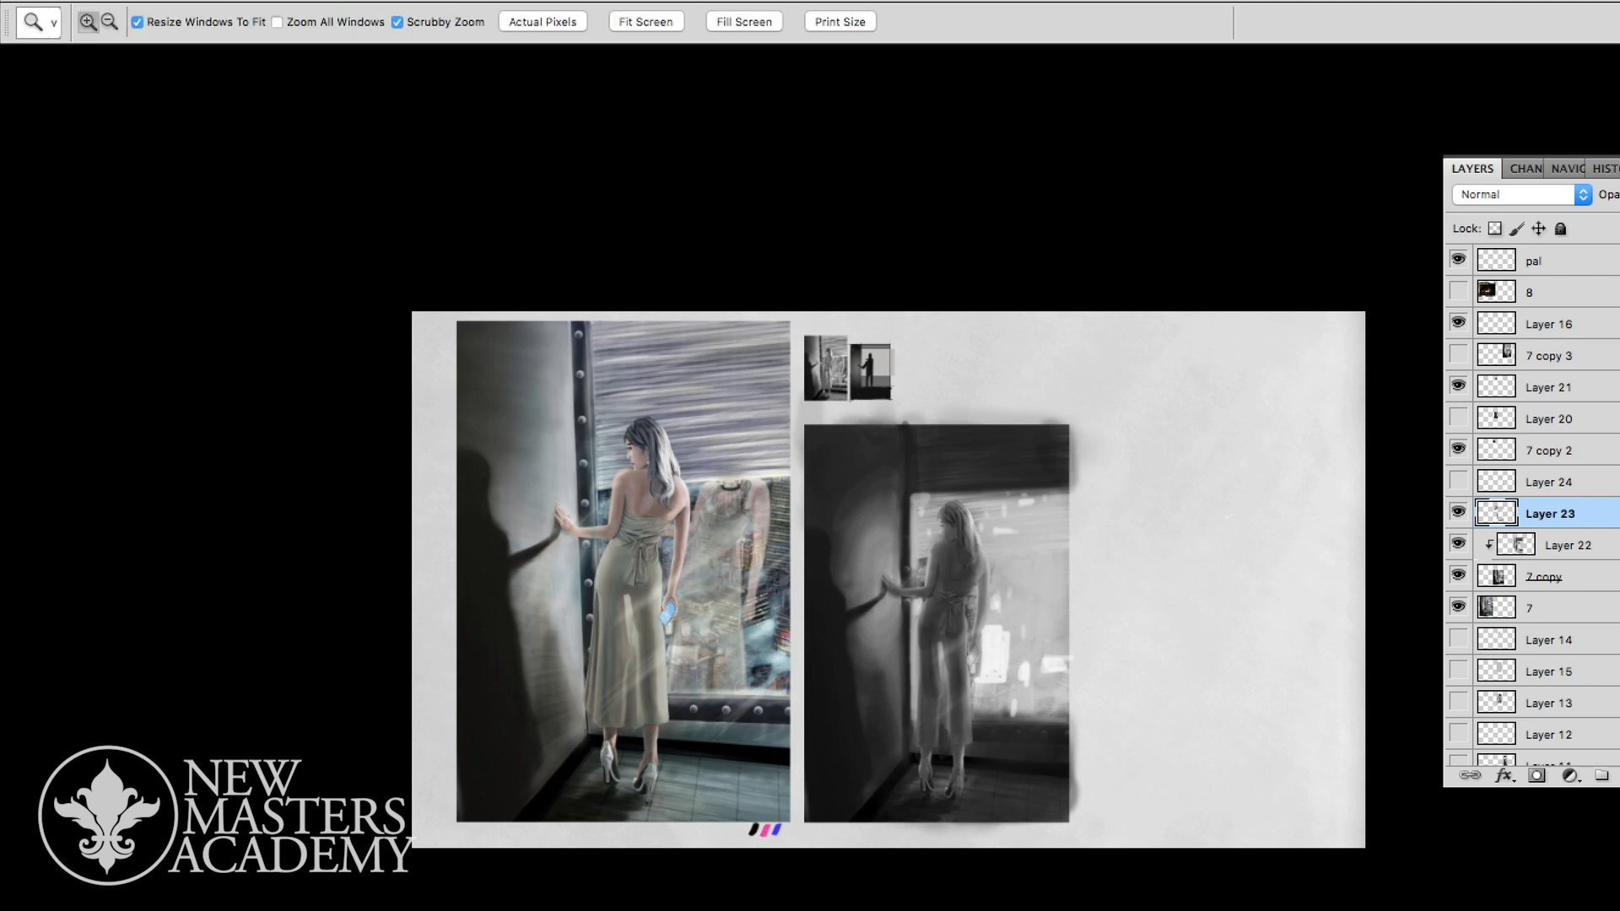
drag(1147, 613, 1134, 614)
drag(1046, 517, 1088, 517)
key(b)
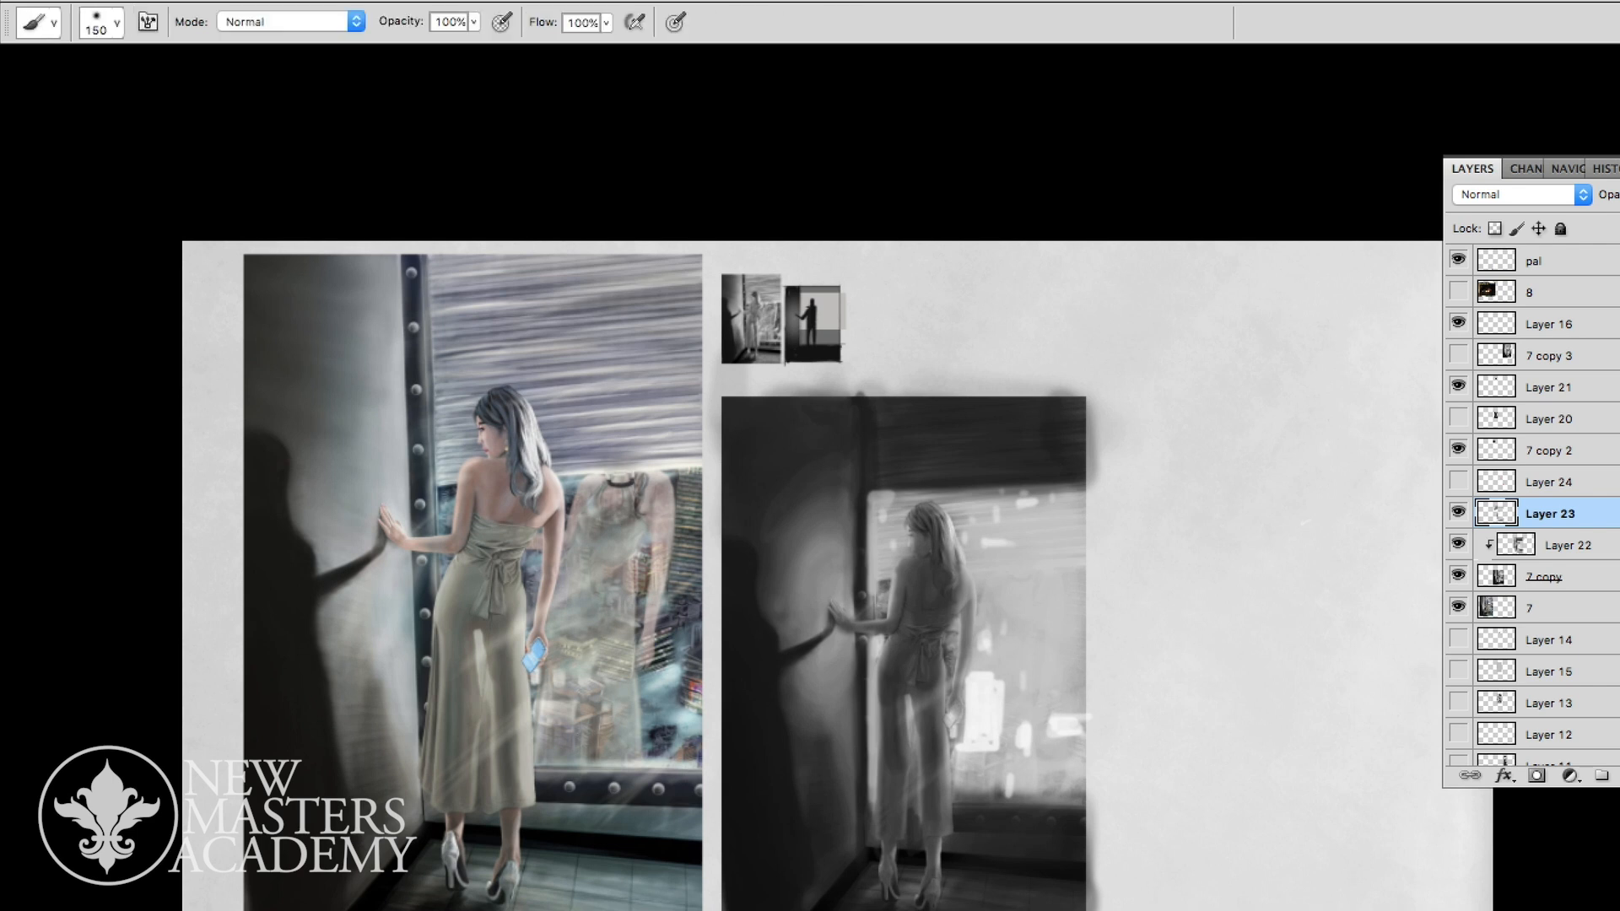
key(z)
drag(932, 628, 992, 629)
key(b)
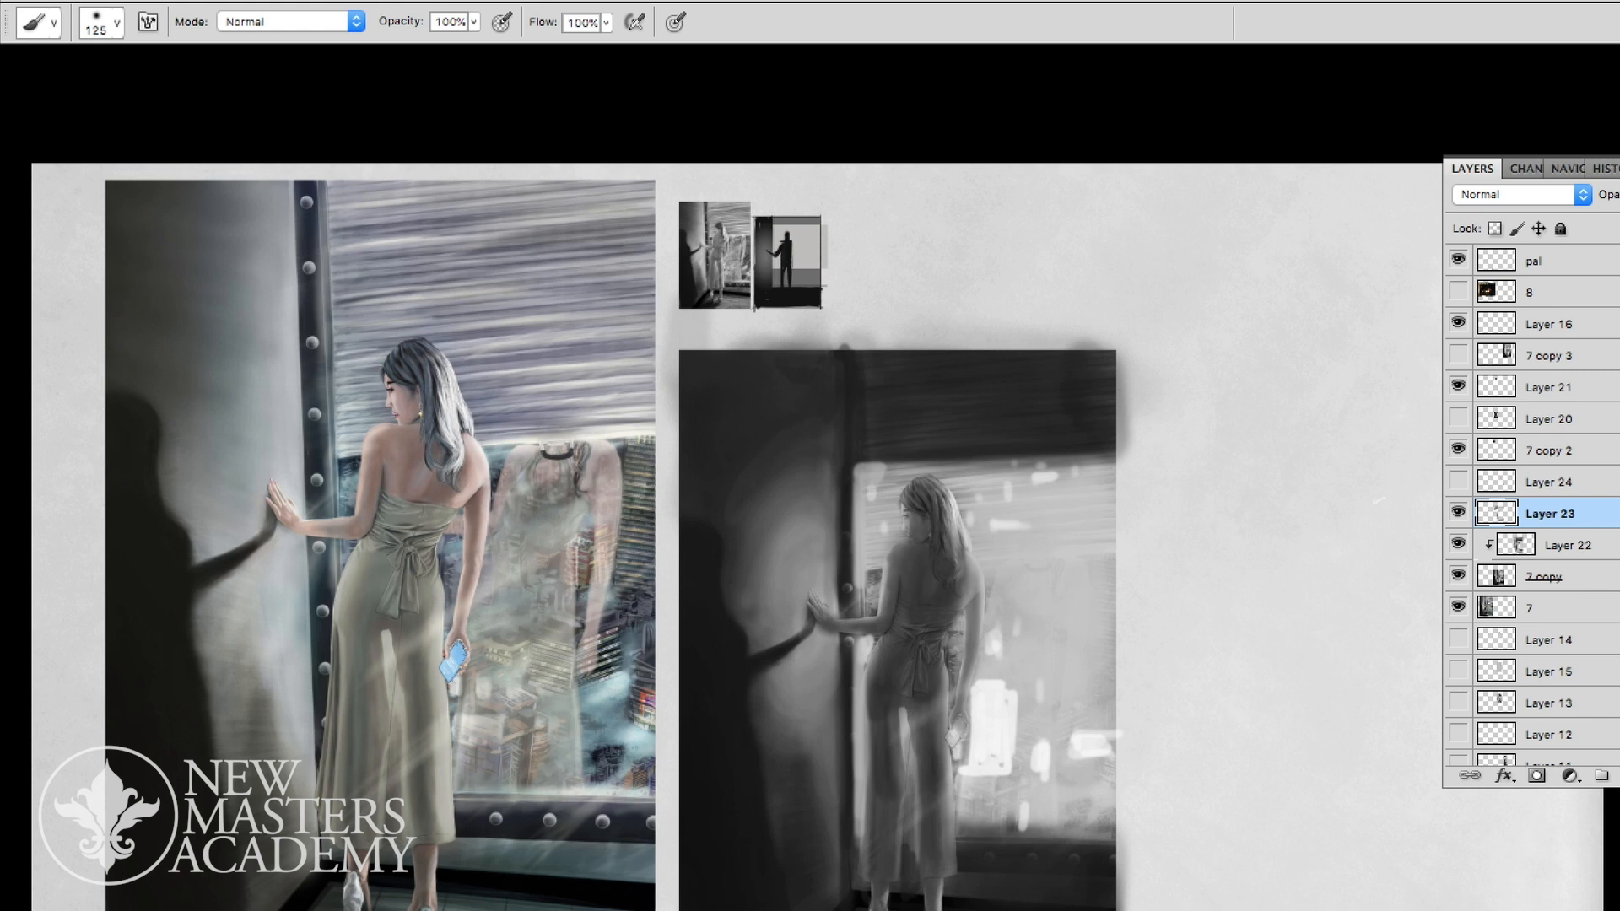
key(z)
mouse_move(1042, 590)
mouse_down()
mouse_move(996, 590)
mouse_move(1019, 591)
mouse_move(992, 540)
mouse_up()
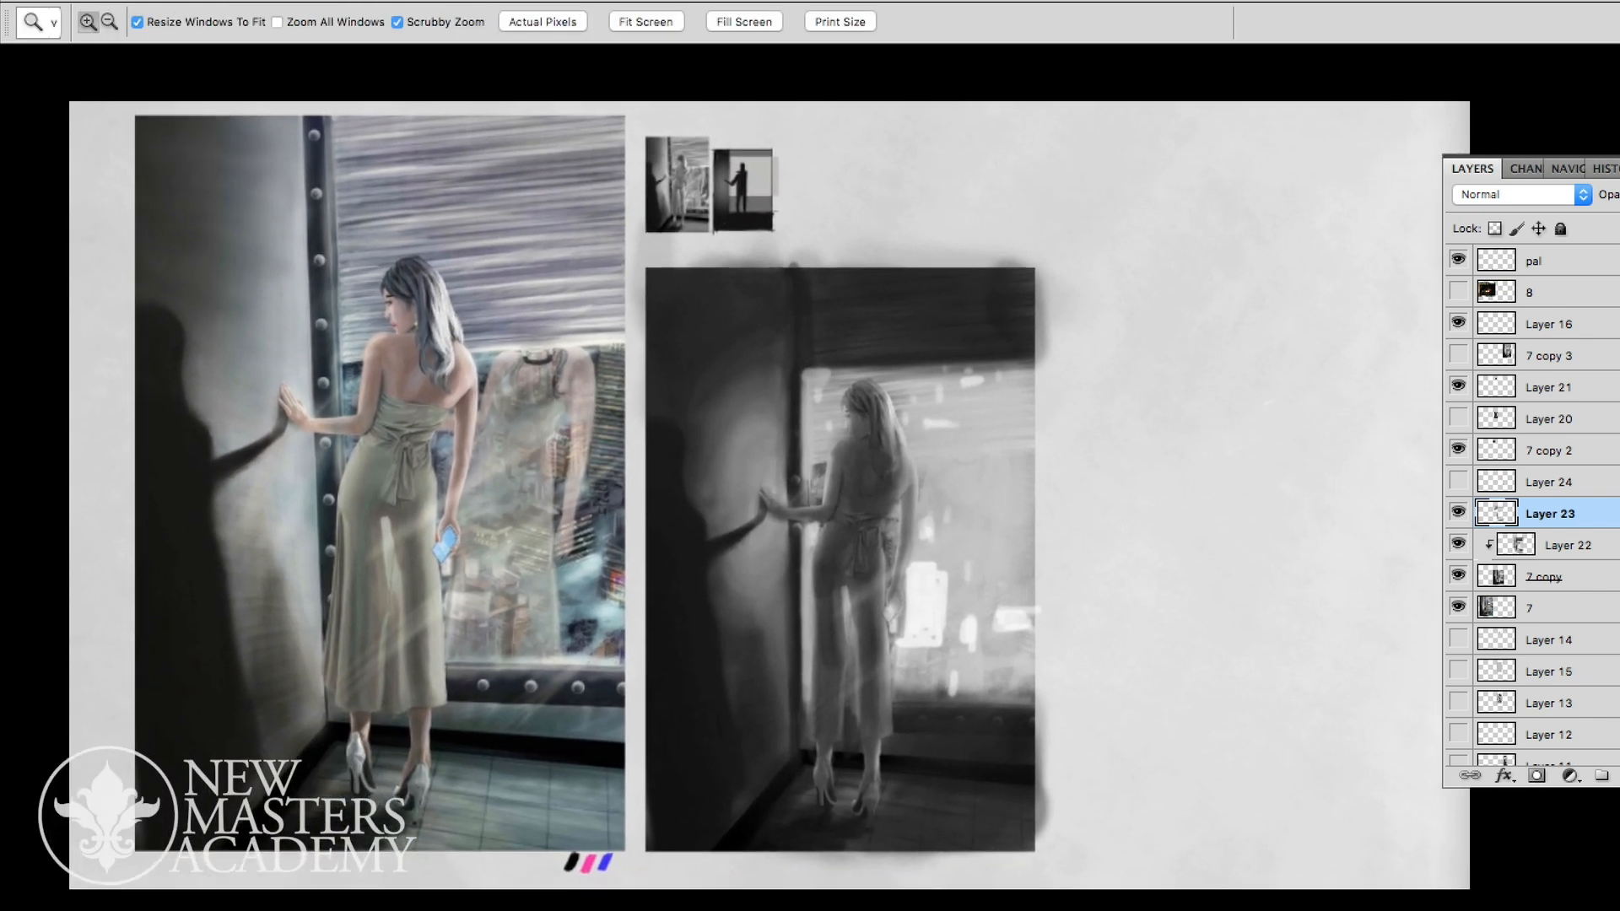
key(Tab)
drag(1088, 540, 1160, 499)
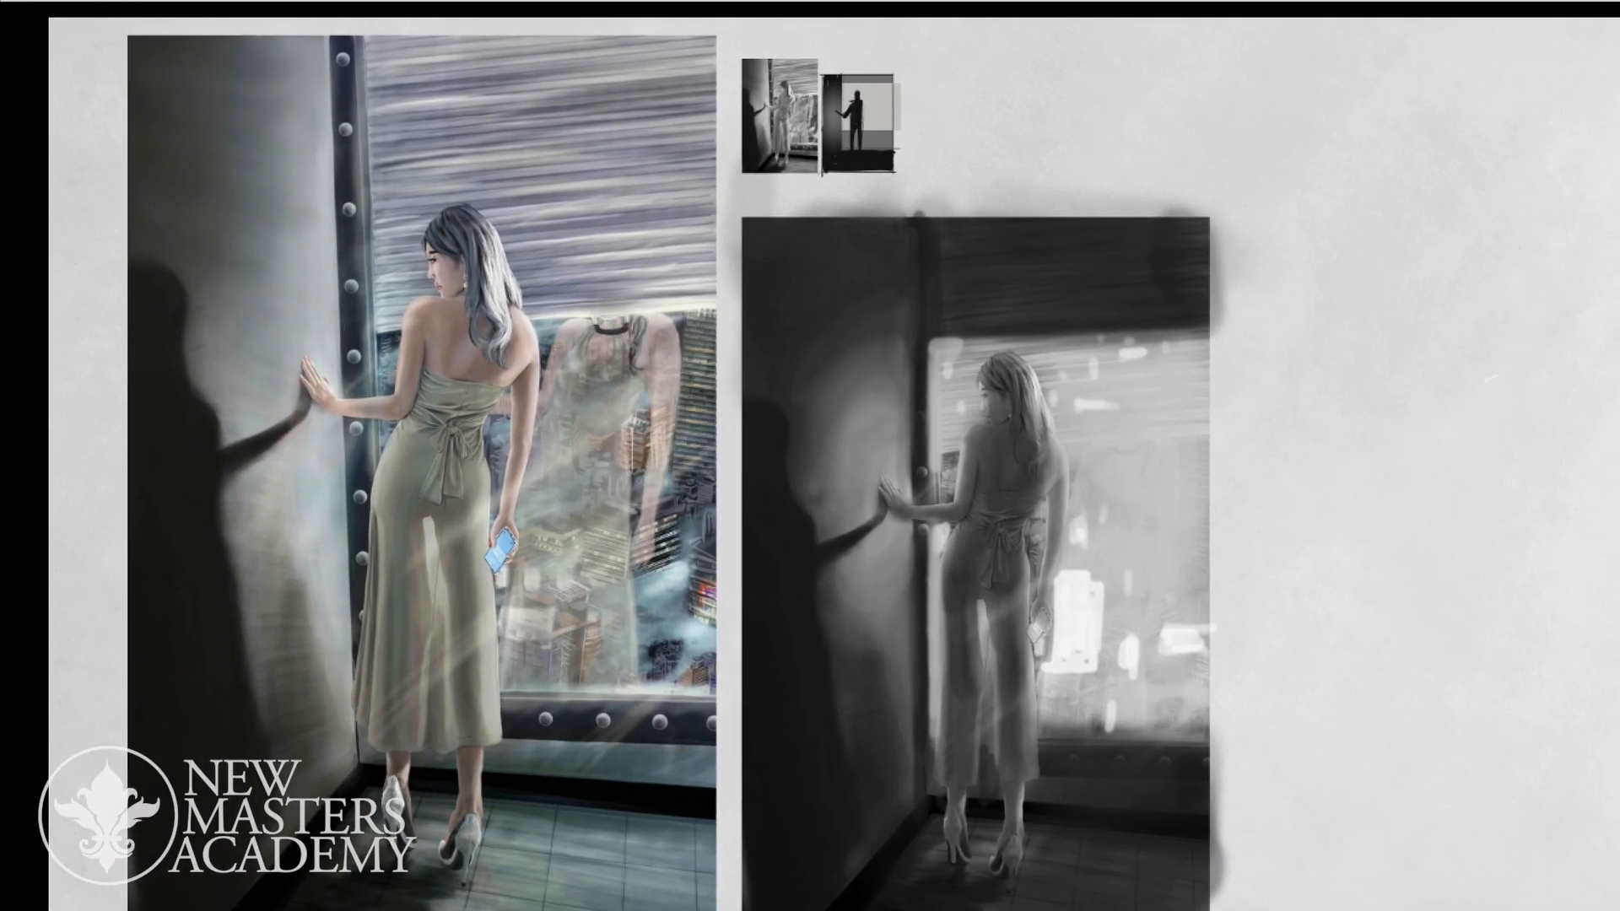
key(Tab)
key(Tab)
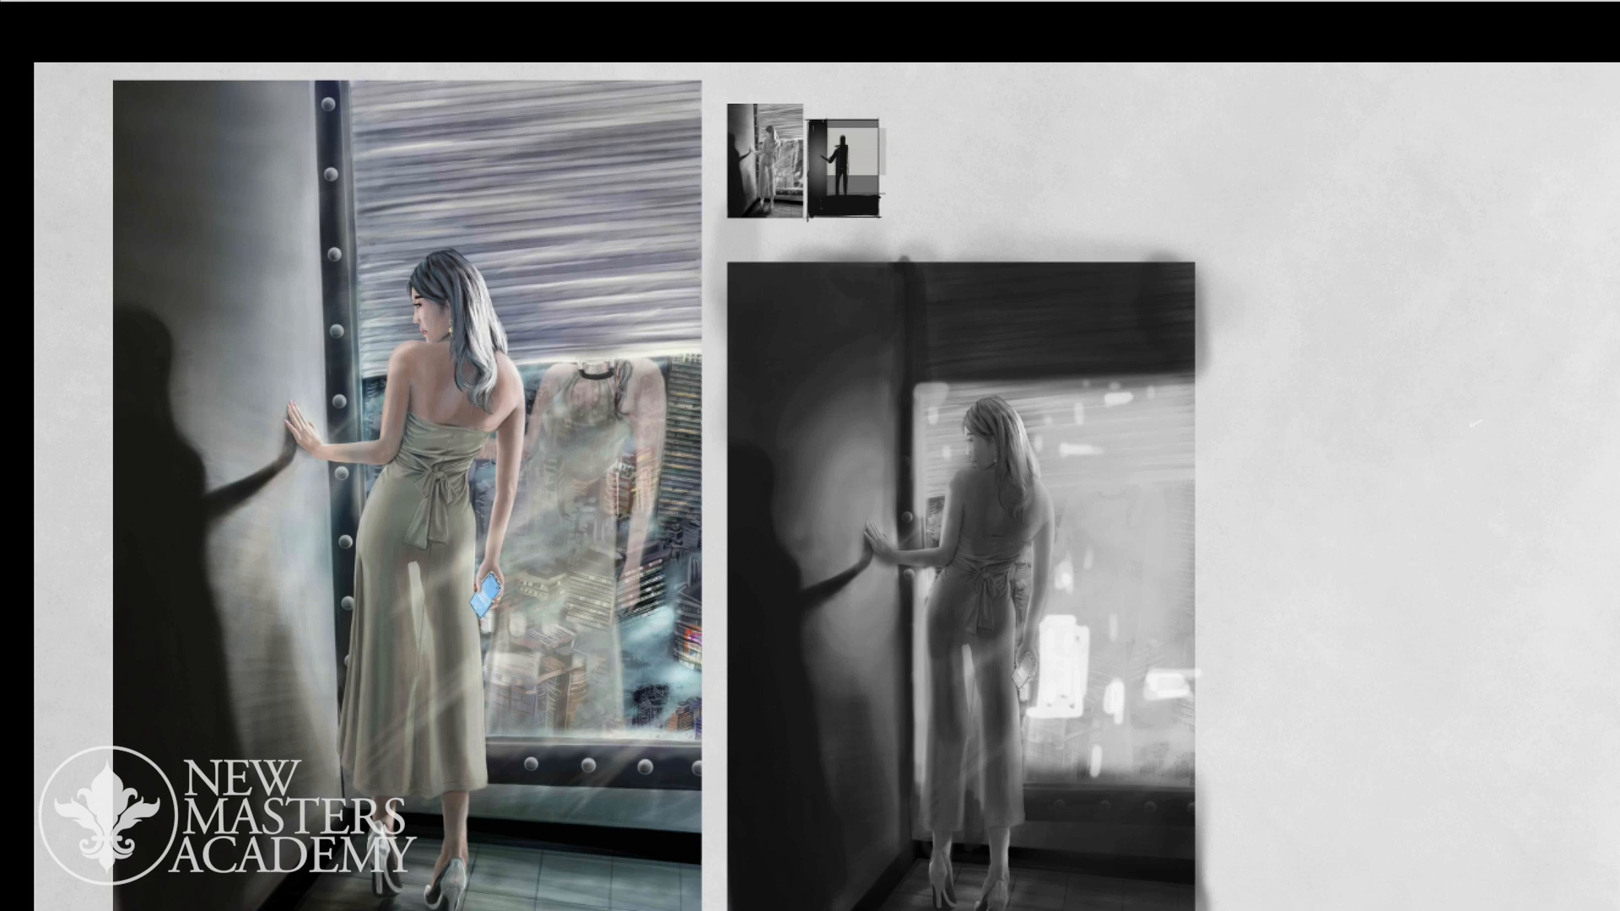
key(Tab)
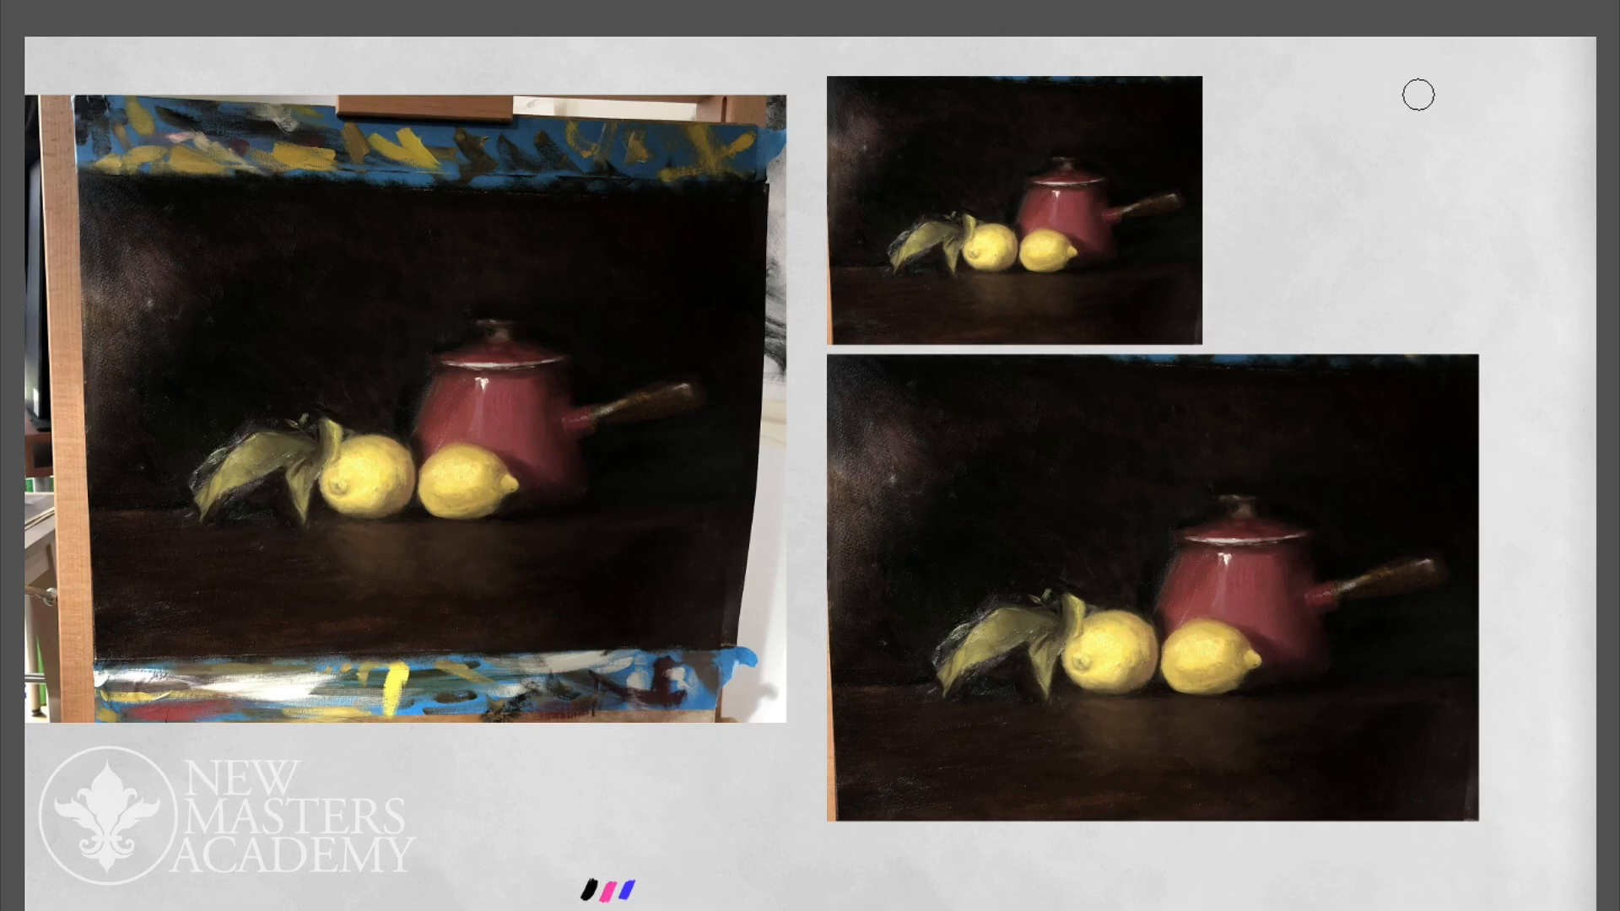
- Desaturate the small still-life copy on Layer 25 copy to a saturation of -100 and add a new layer above it
key(Tab)
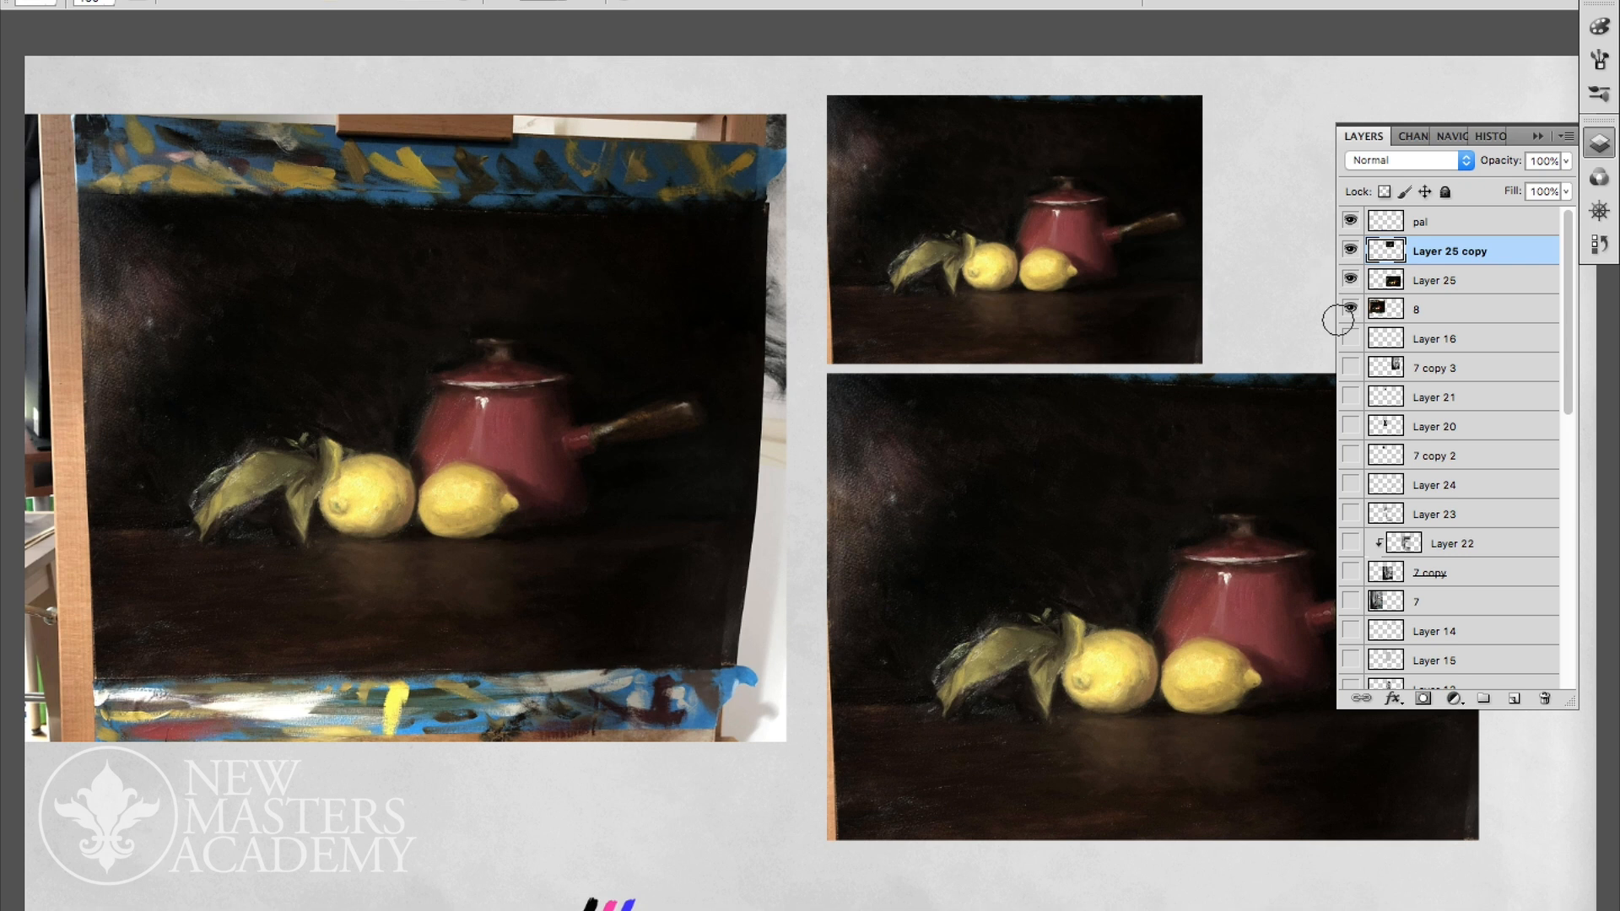
key(Tab)
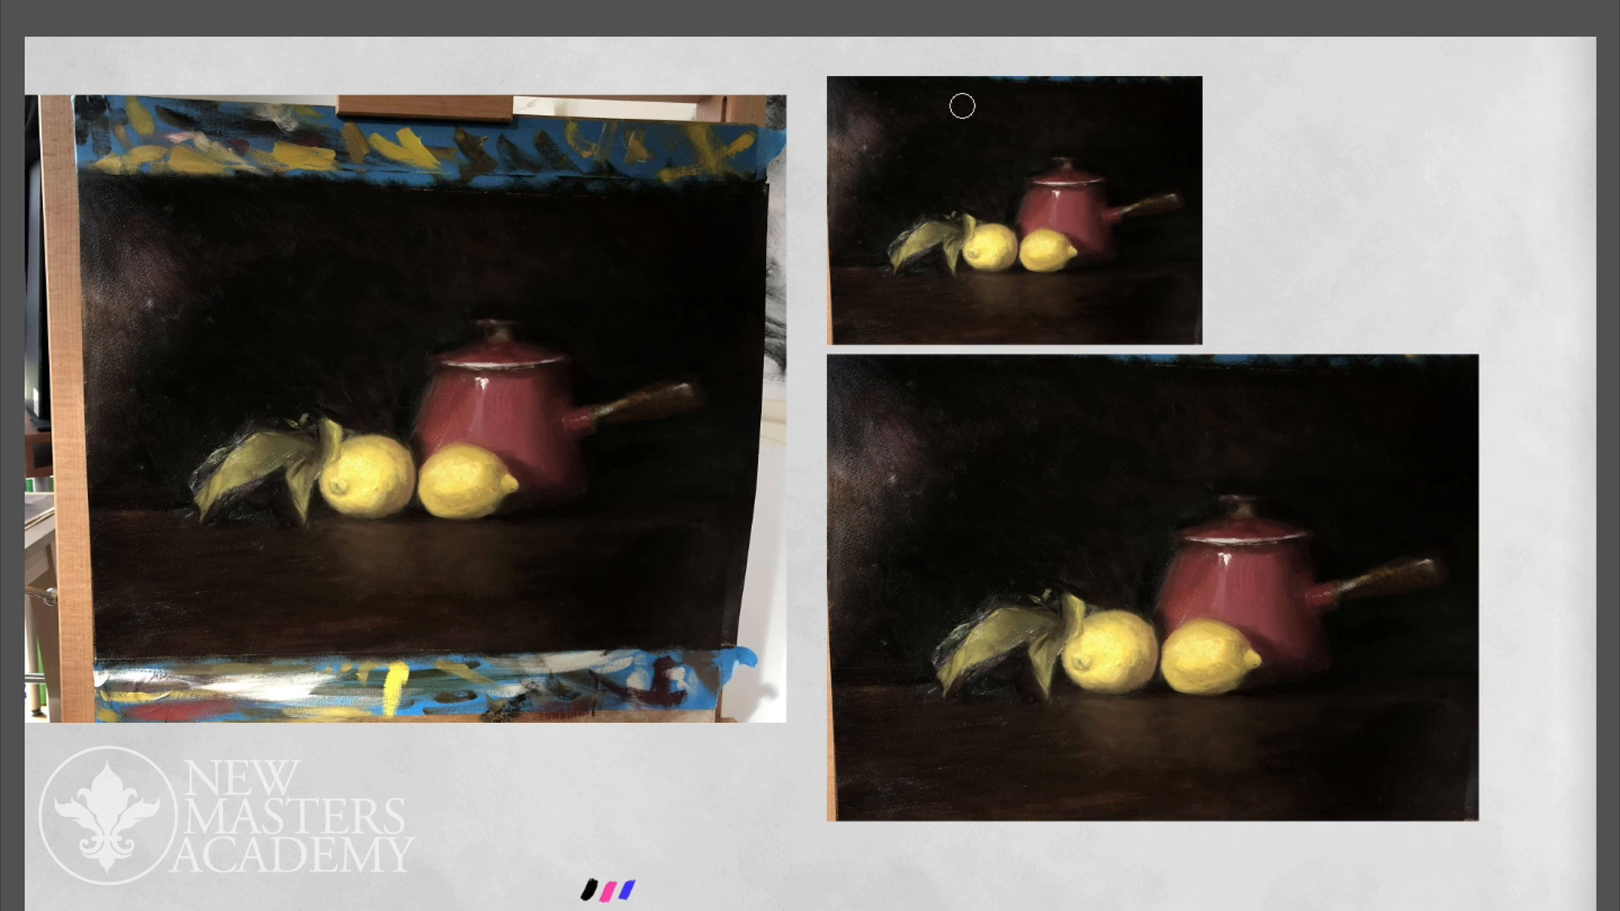
key(Tab)
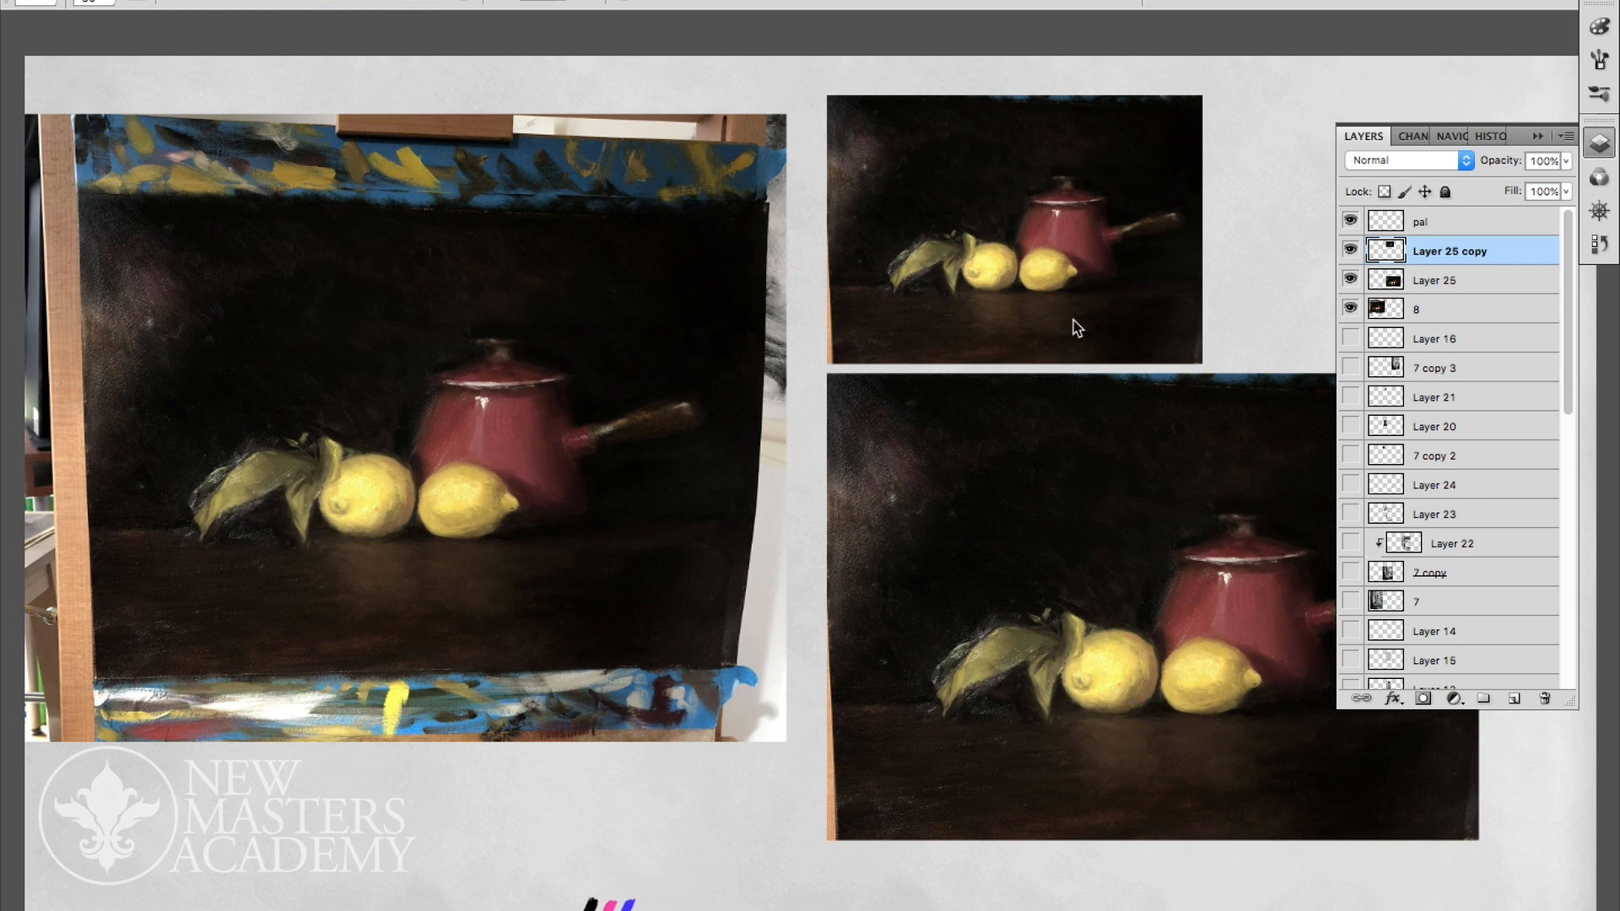
key(ctrl+u)
drag(184, 780, 68, 780)
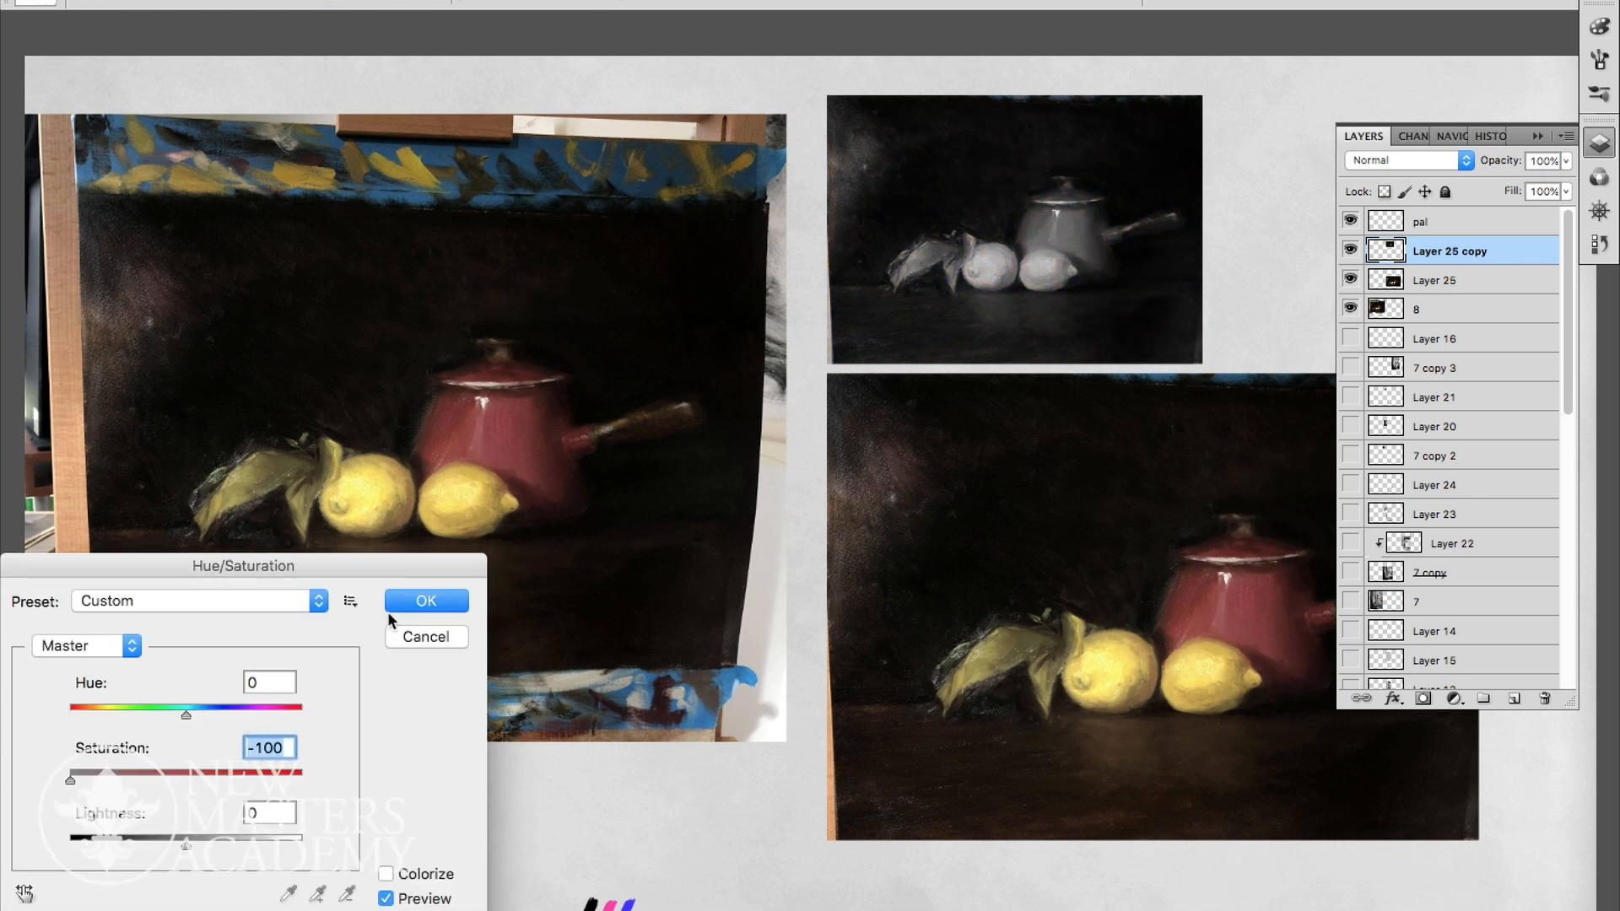
click(426, 601)
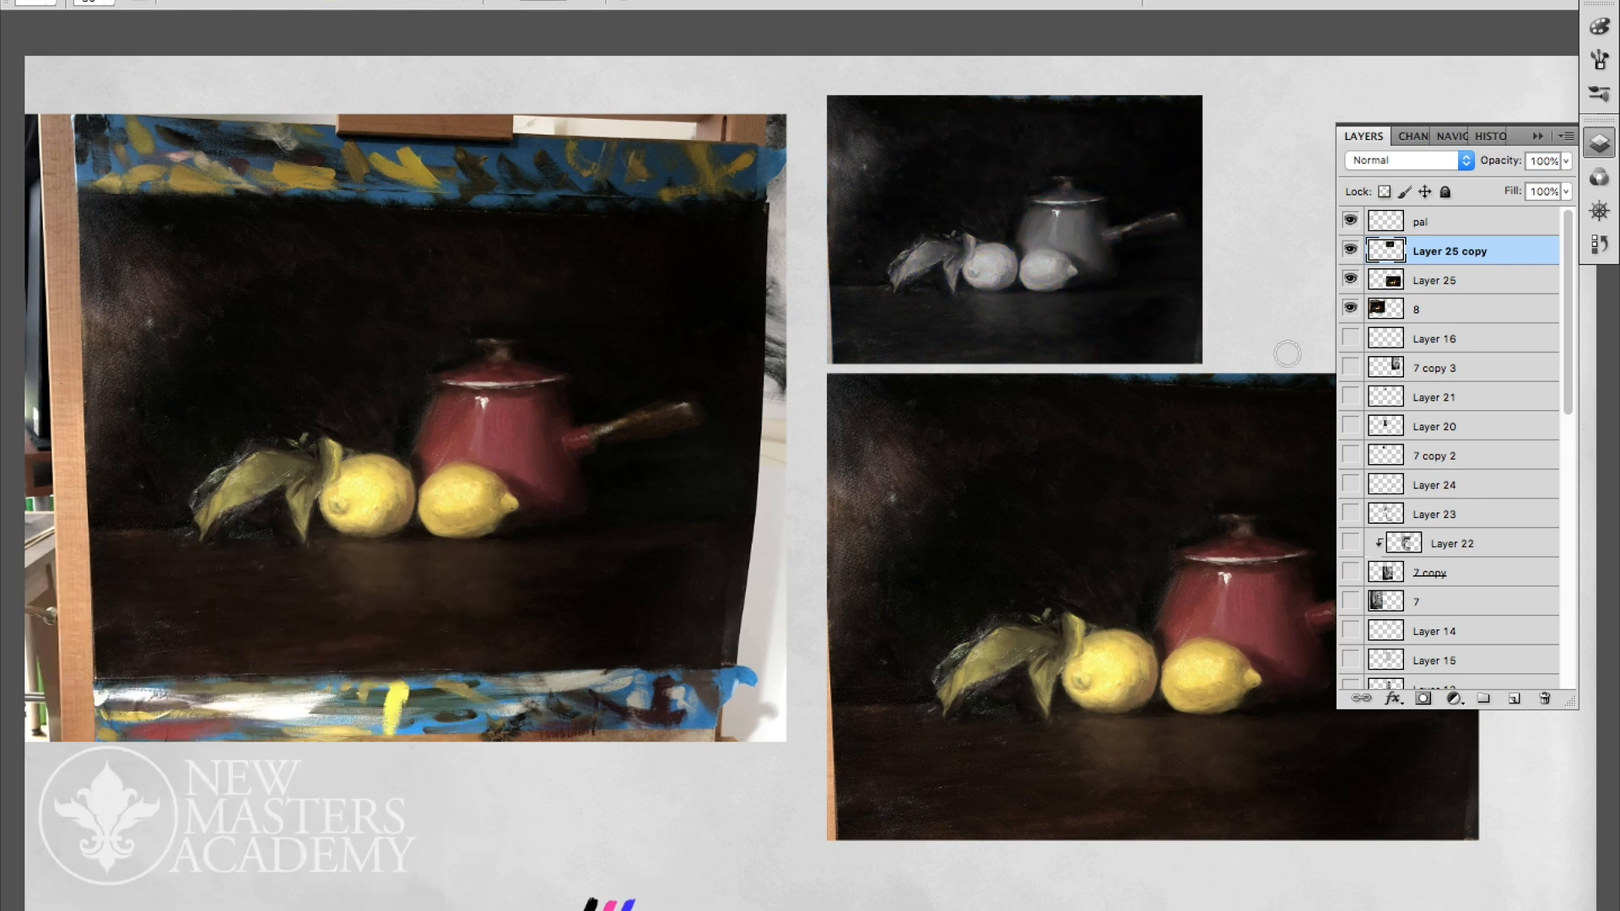
click(1514, 698)
- Draw a black rectangular thumbnail frame beside the greyscale still life on Layer 26 with the size 9 round brush preset
key(Tab)
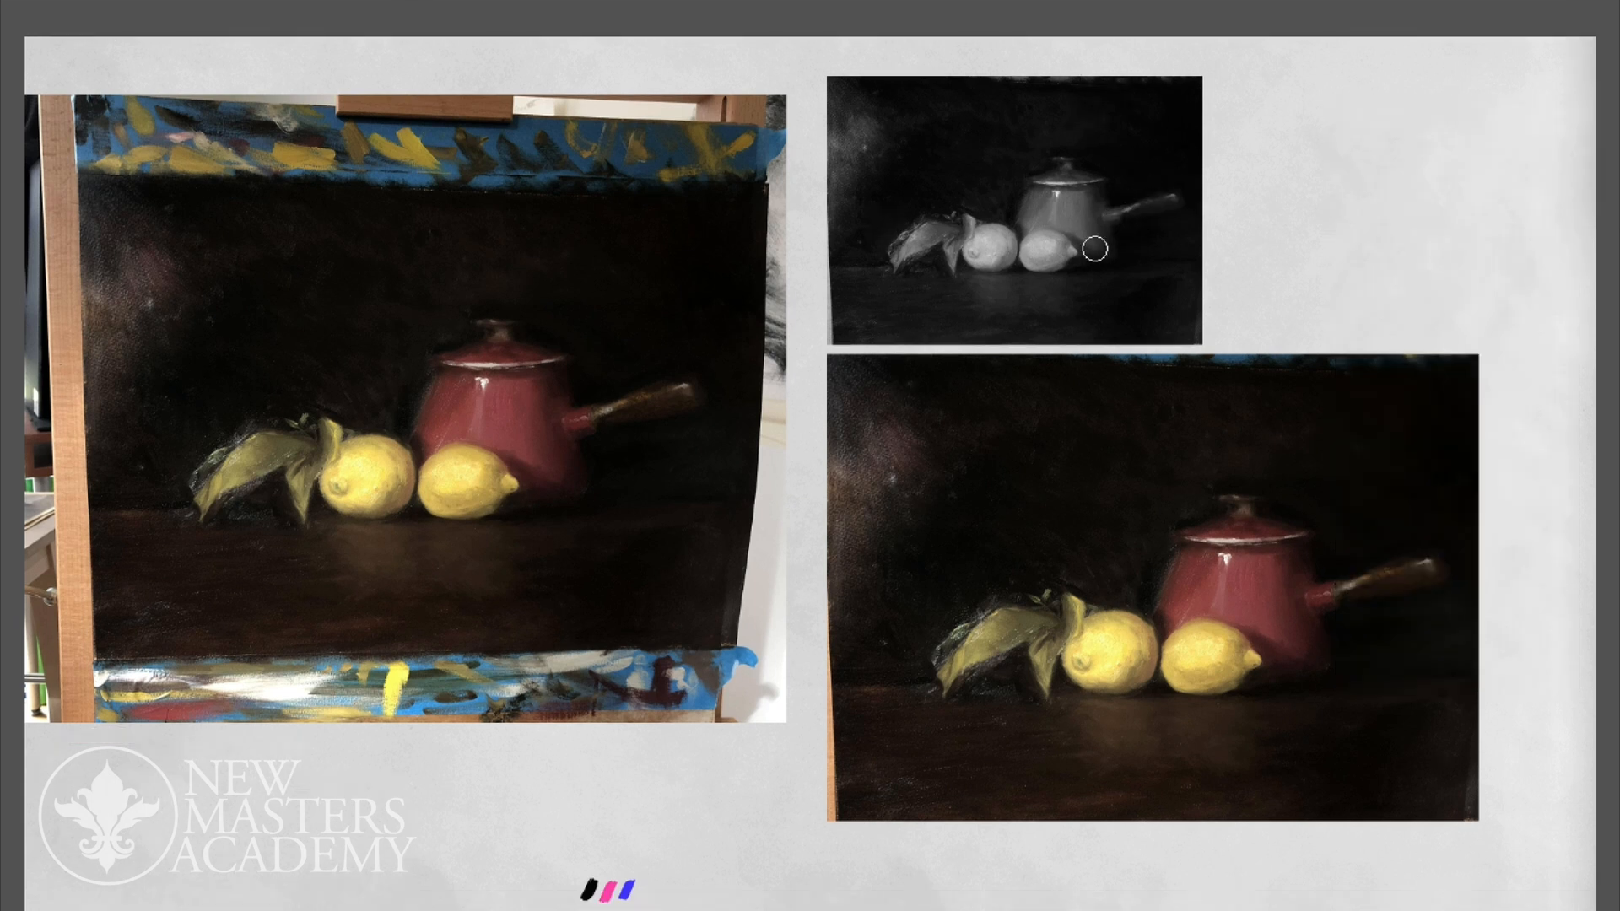
key(Tab)
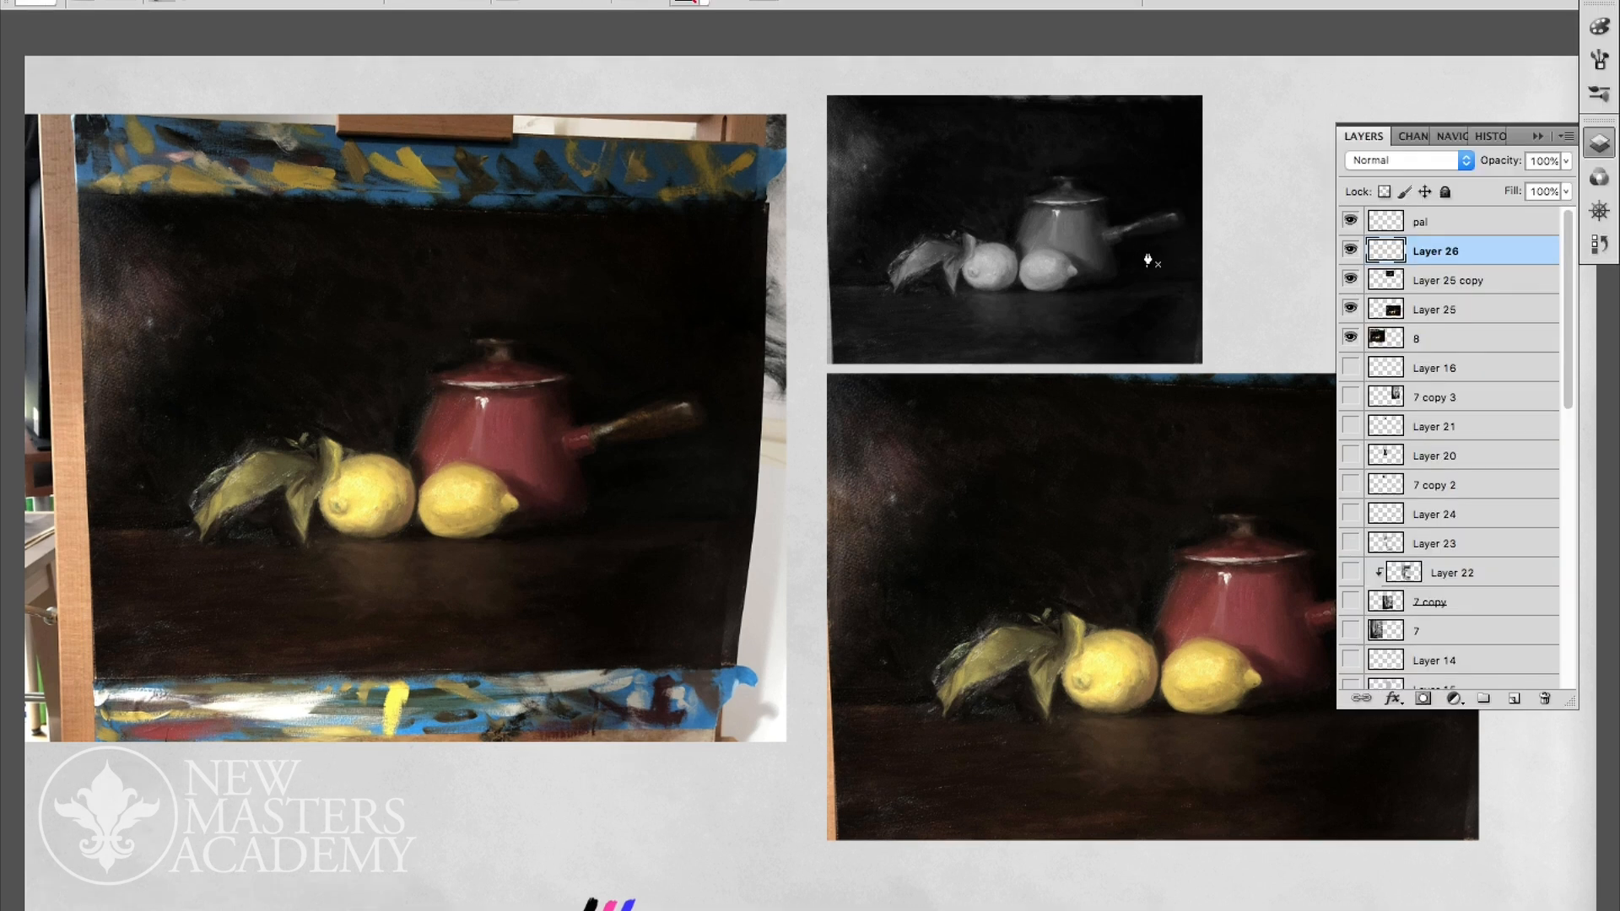
key(b)
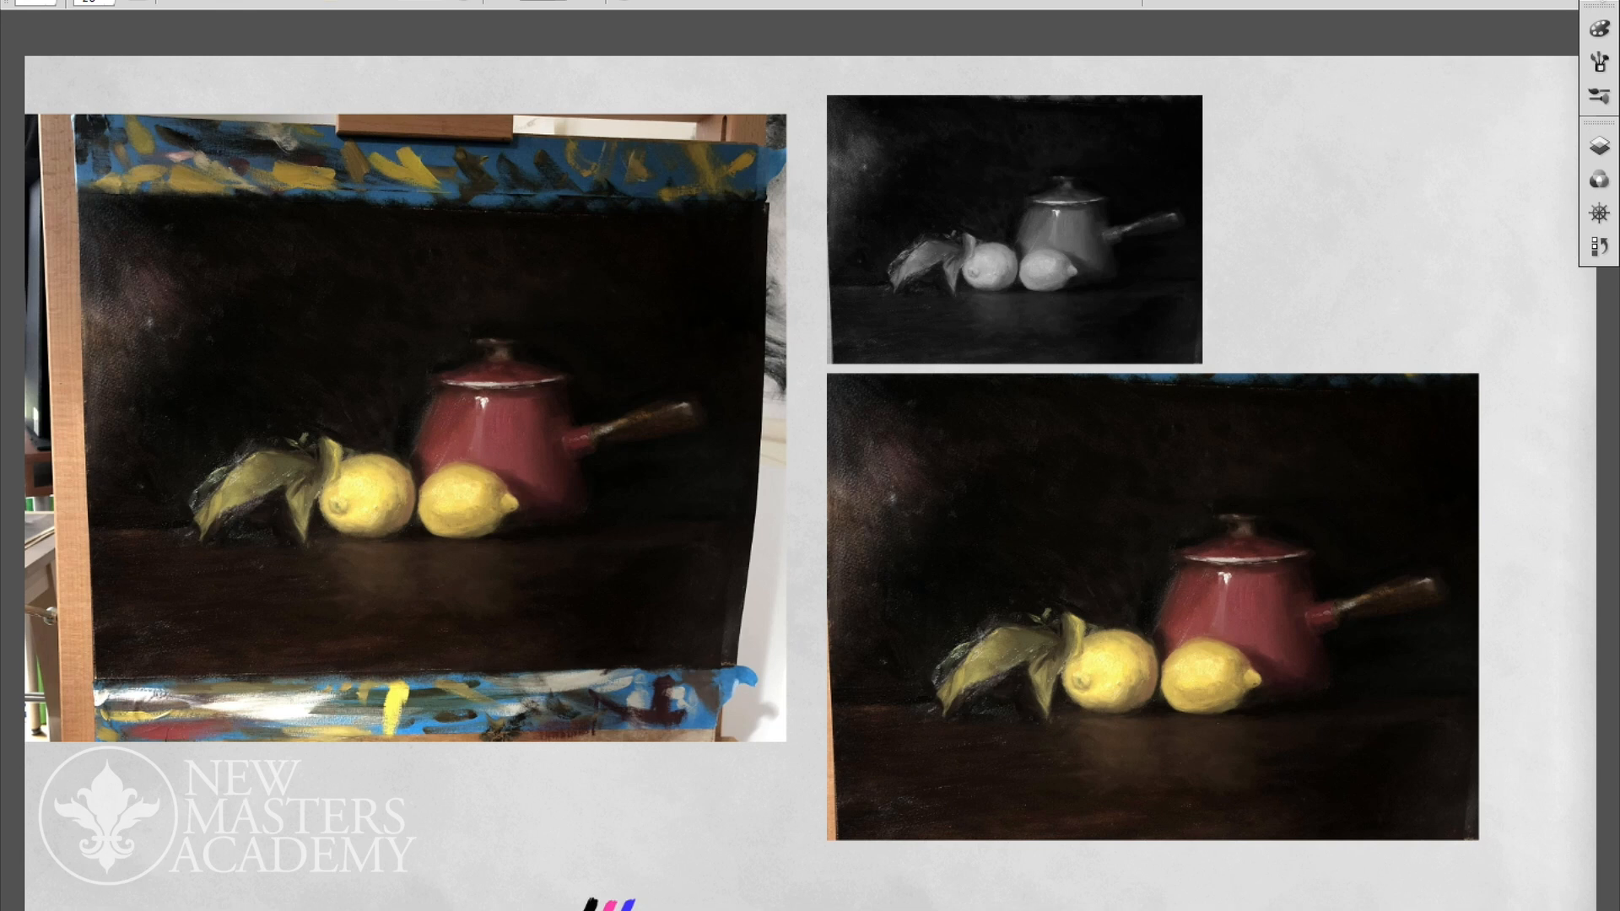
click(1599, 31)
click(1442, 21)
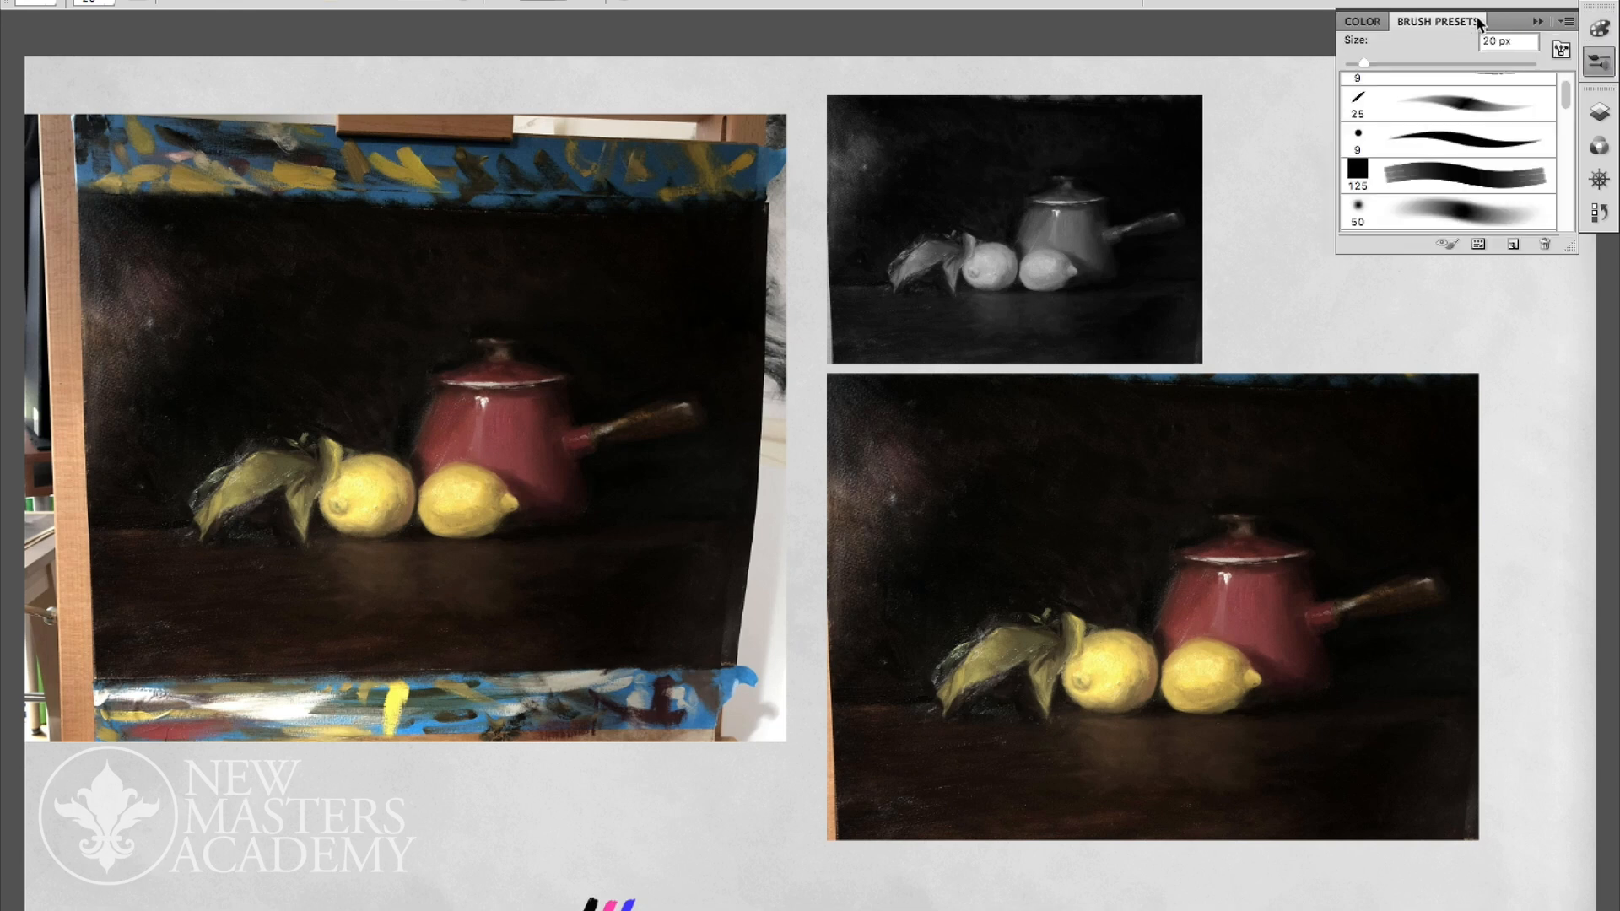
click(1475, 130)
key(Tab)
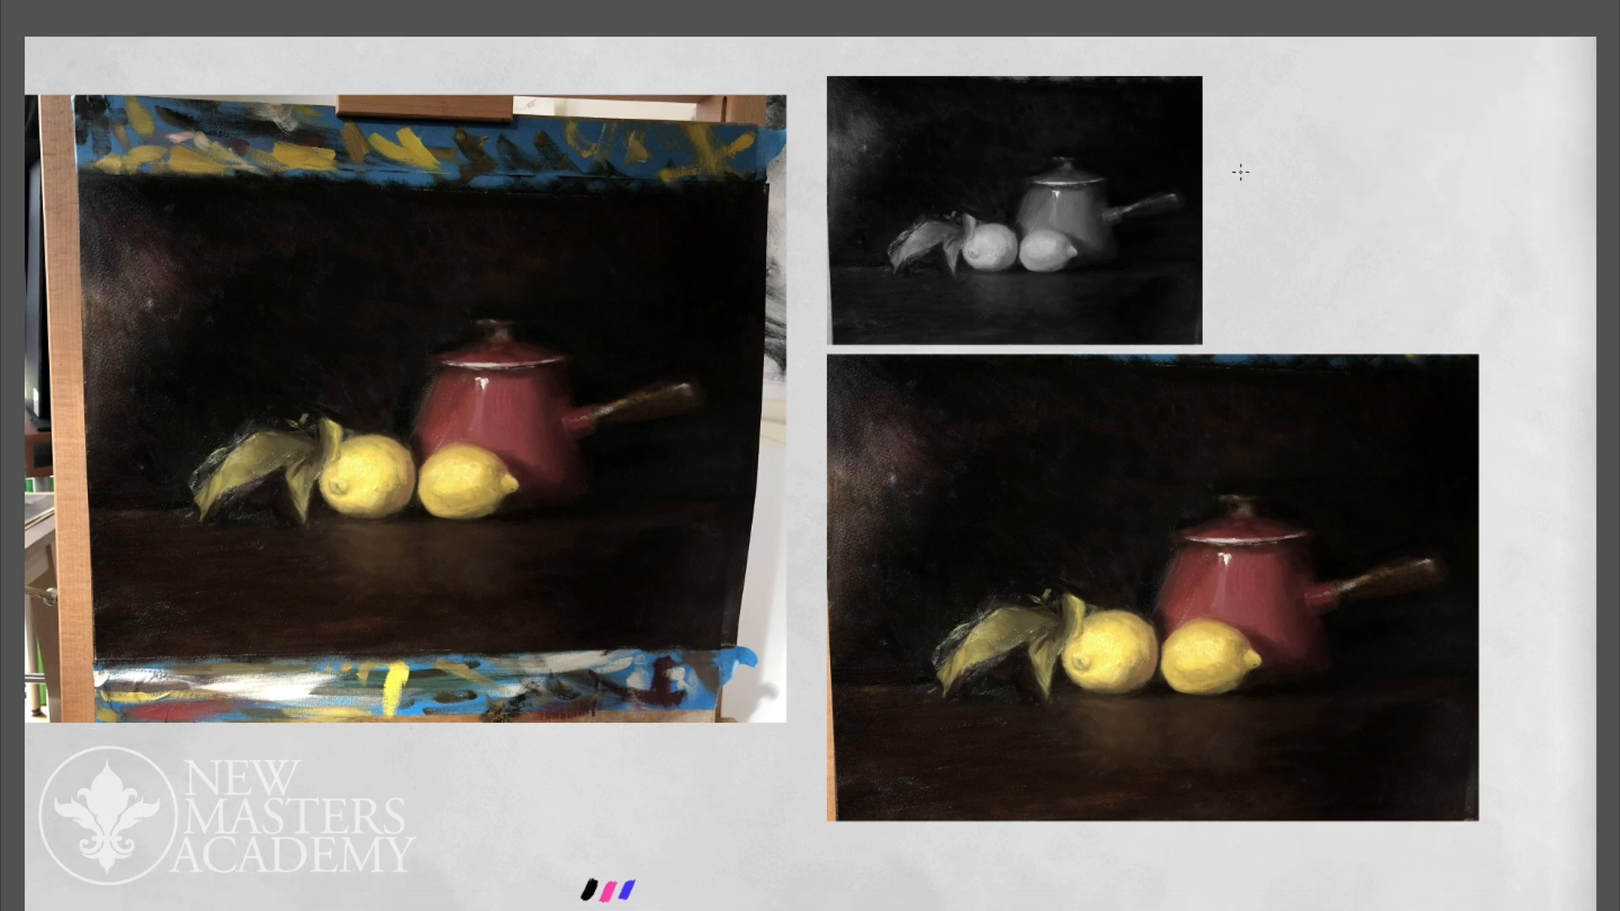
drag(1233, 87, 1234, 235)
mouse_move(1233, 89)
mouse_down()
mouse_move(1468, 89)
mouse_move(1468, 236)
mouse_up()
drag(1235, 237, 1470, 236)
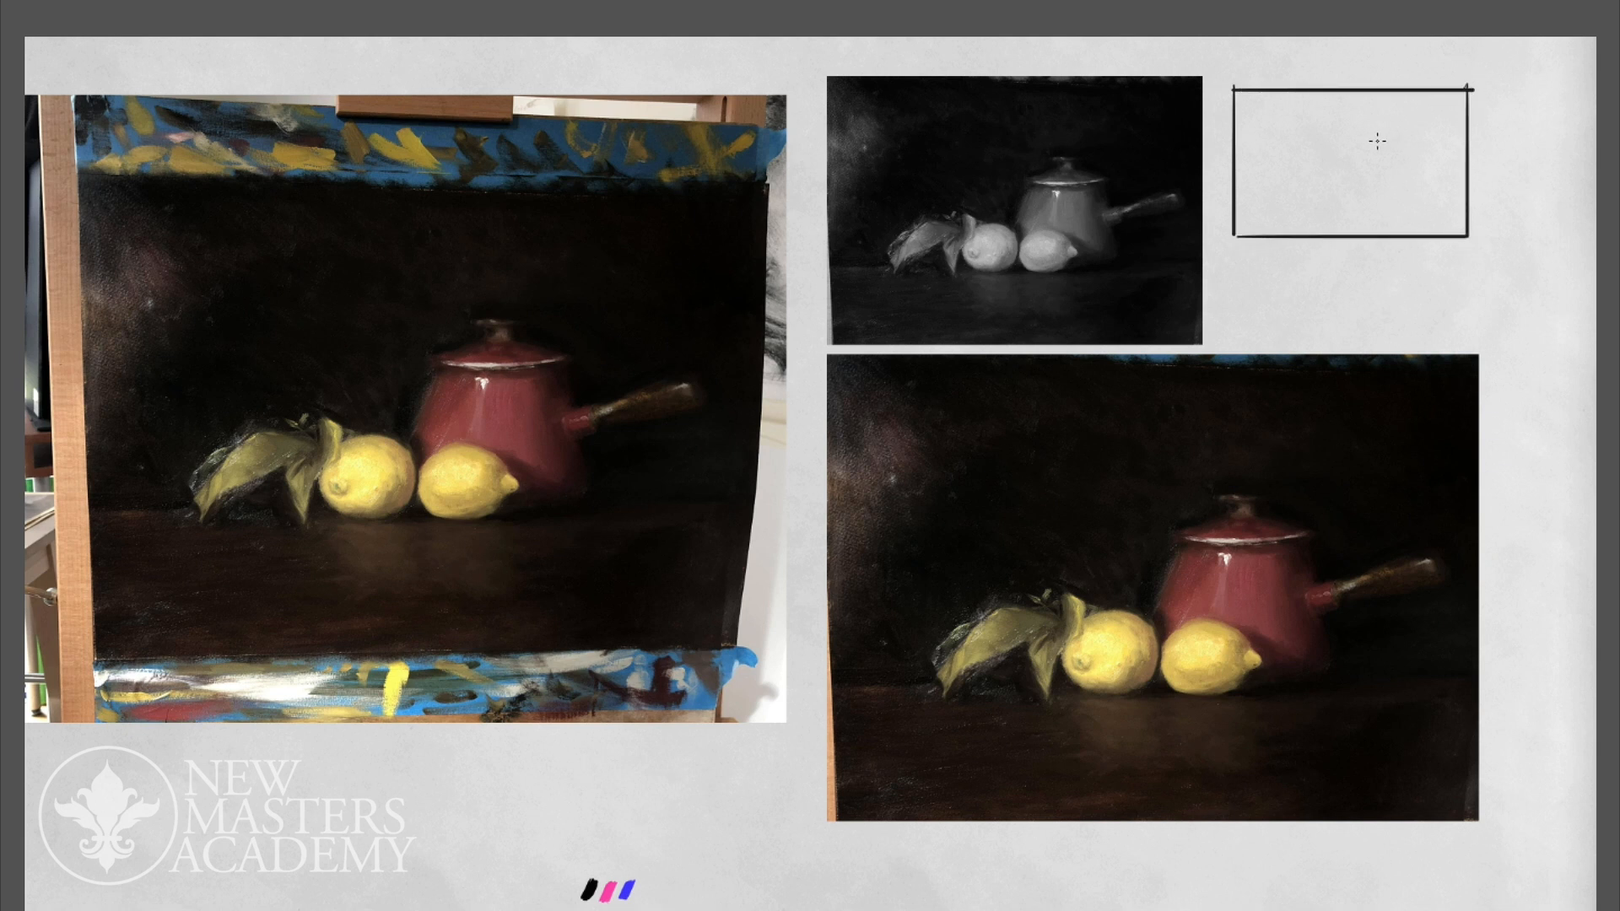
- Sketch the table line, the pot with its handle, and the fruit and leaves as simple overlapping shapes inside the thumbnail frame
drag(1368, 145, 1418, 145)
drag(1240, 199, 1443, 199)
drag(1365, 144, 1366, 196)
drag(1418, 144, 1417, 202)
mouse_move(1322, 187)
mouse_down()
mouse_move(1380, 175)
mouse_move(1384, 201)
mouse_move(1303, 175)
mouse_move(1304, 197)
mouse_move(1306, 174)
mouse_move(1333, 202)
mouse_move(1360, 177)
mouse_up()
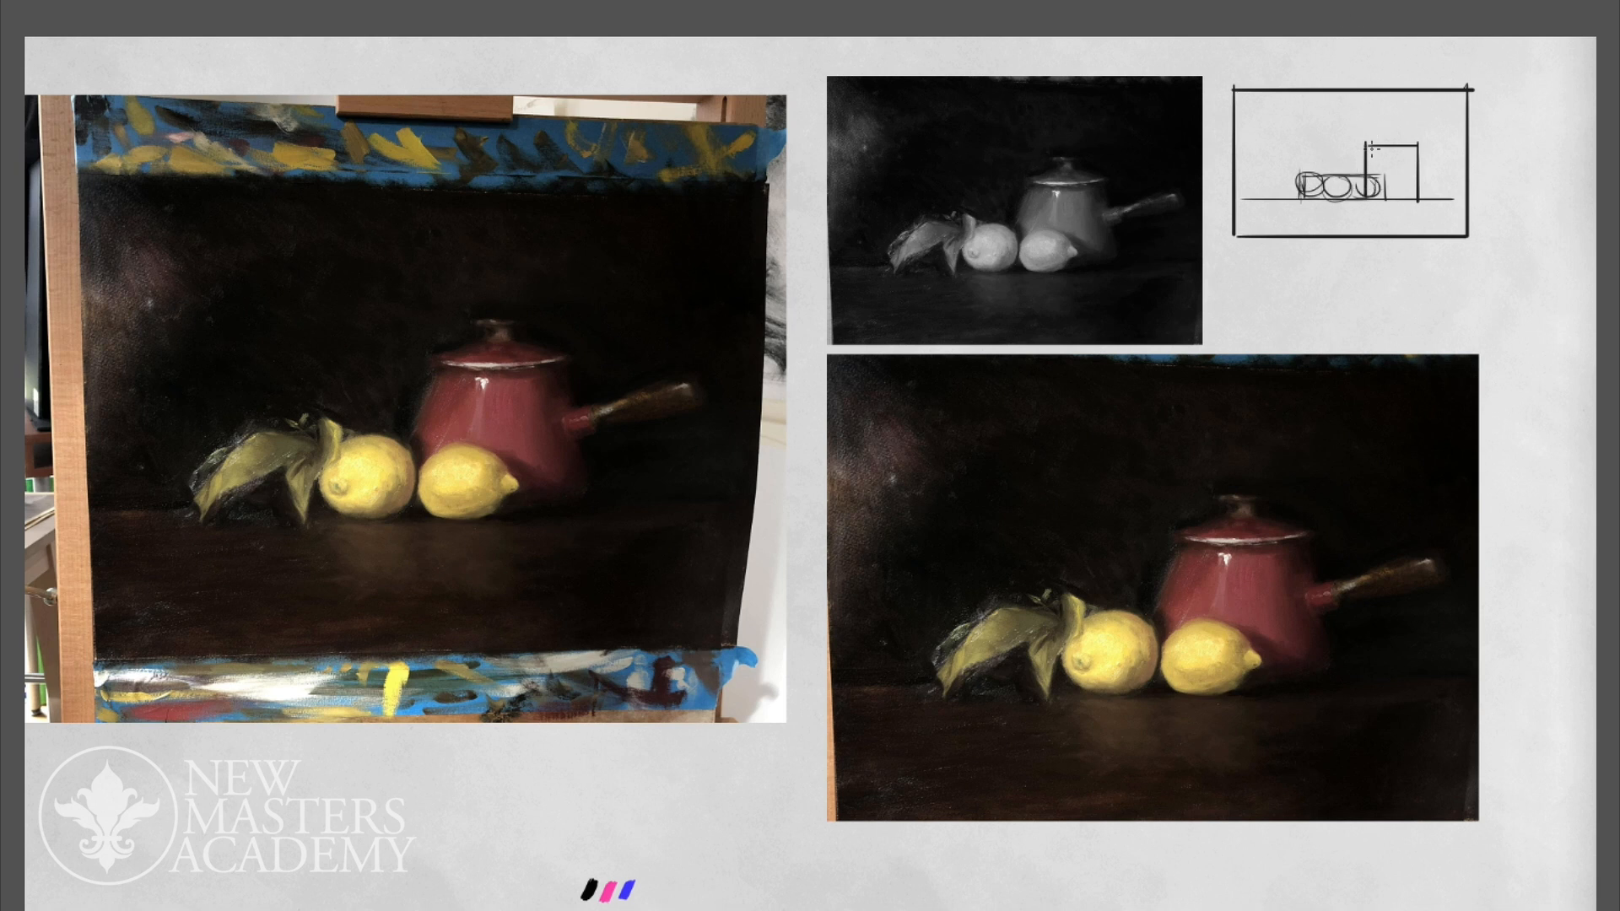
drag(1366, 144, 1419, 142)
drag(1419, 168, 1419, 172)
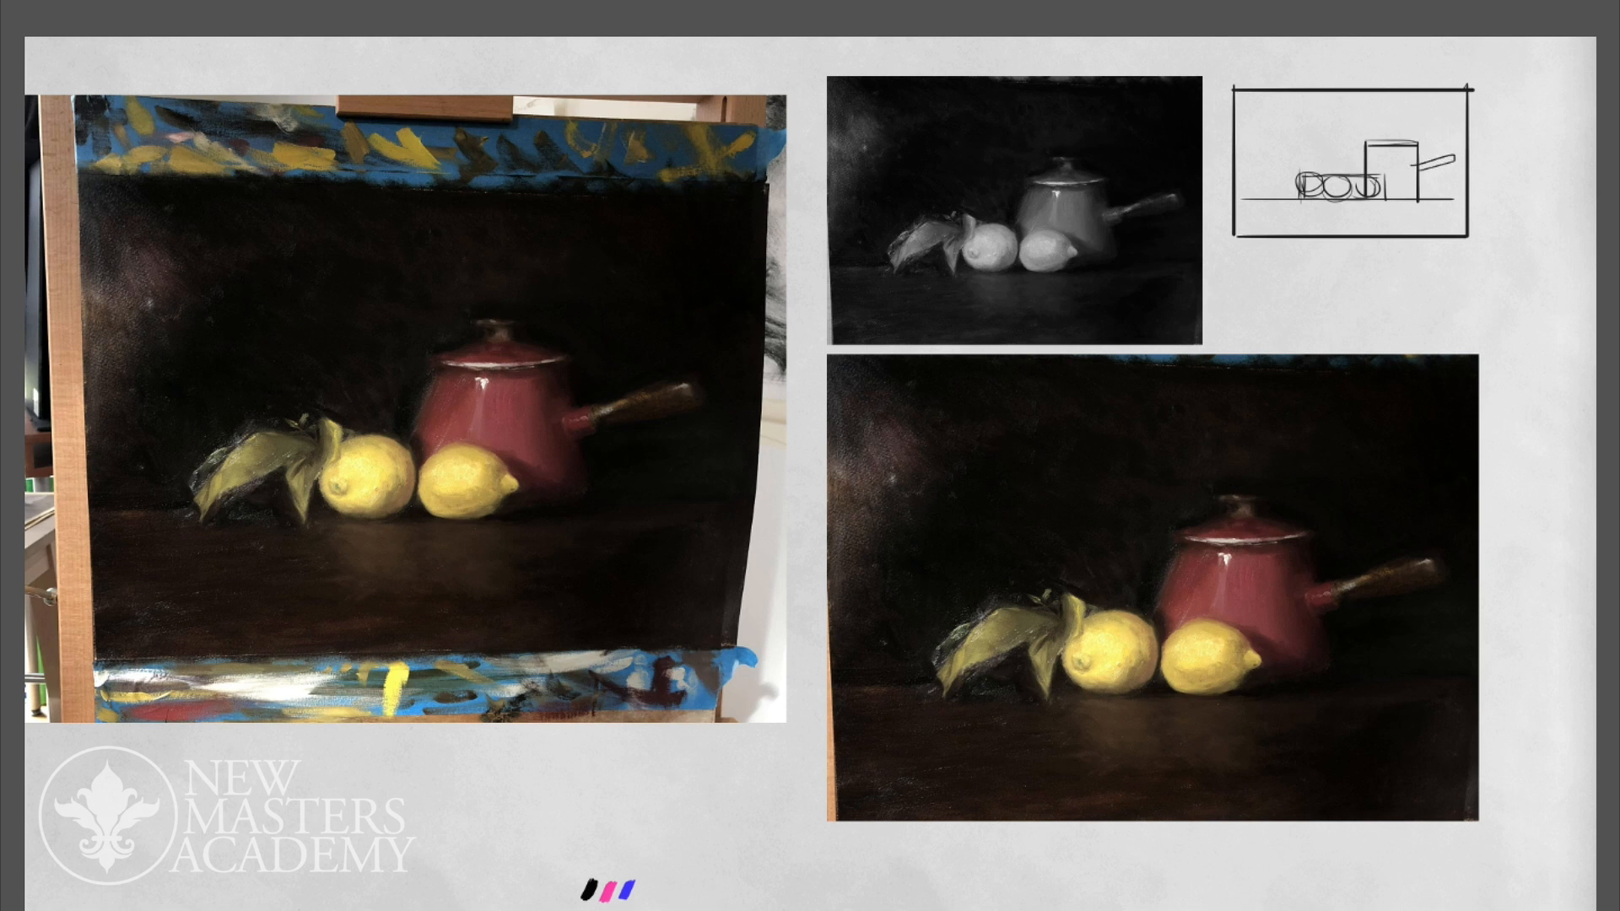
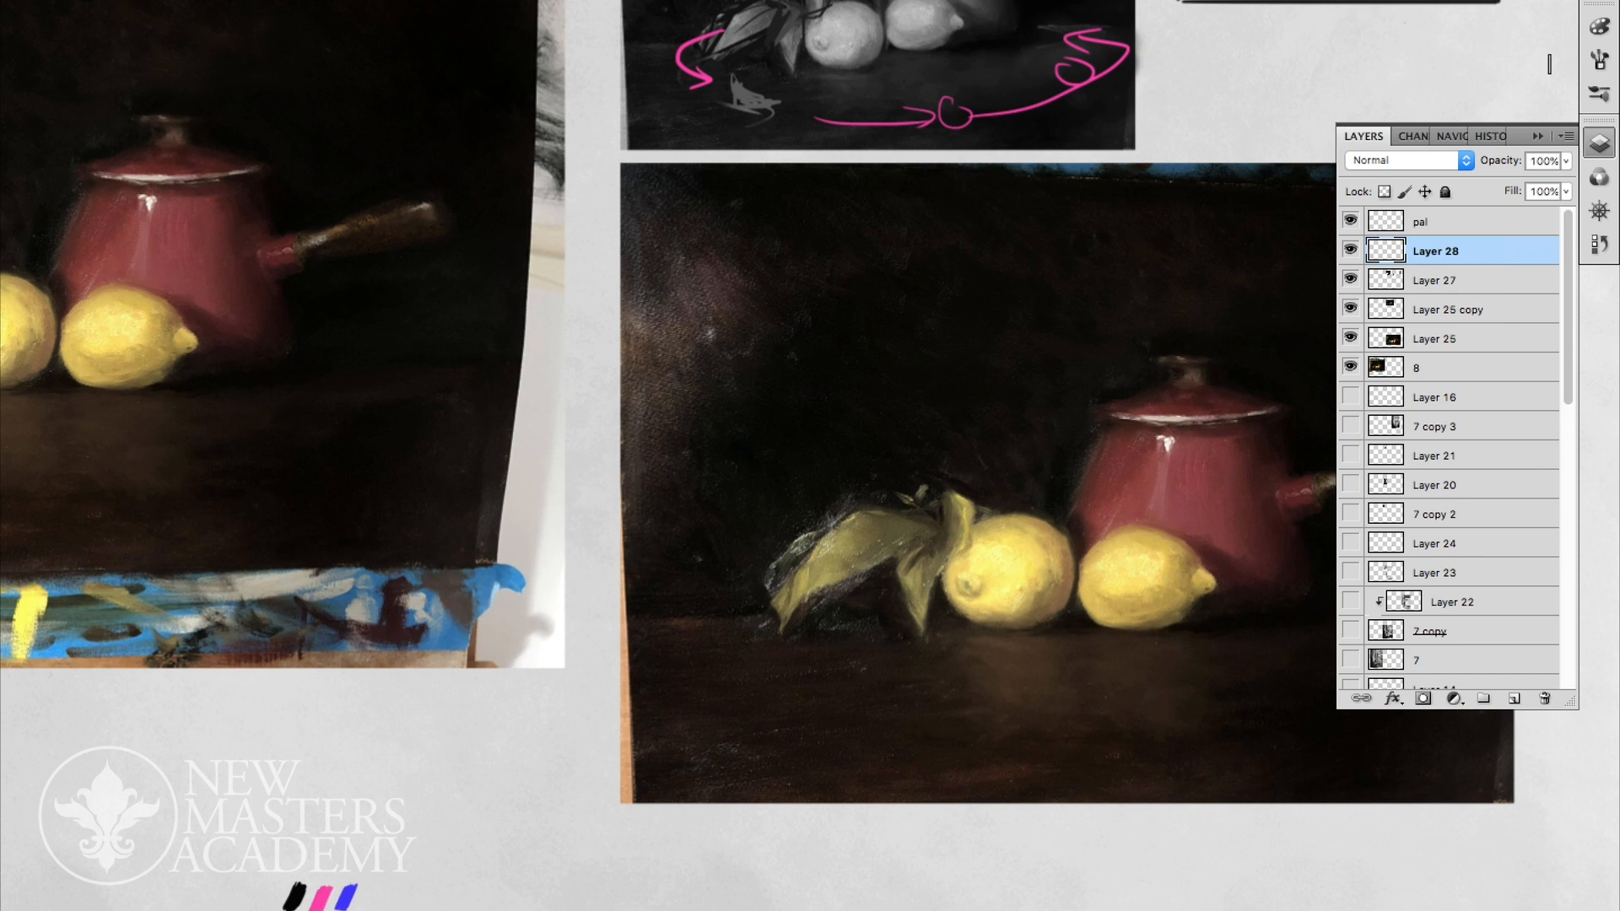
- Sample the shadow colour under the lemon and adjust the paint colour to hue 61, saturation 37 and brightness 46
alt+click(1051, 598)
click(1599, 26)
drag(1460, 71, 1449, 77)
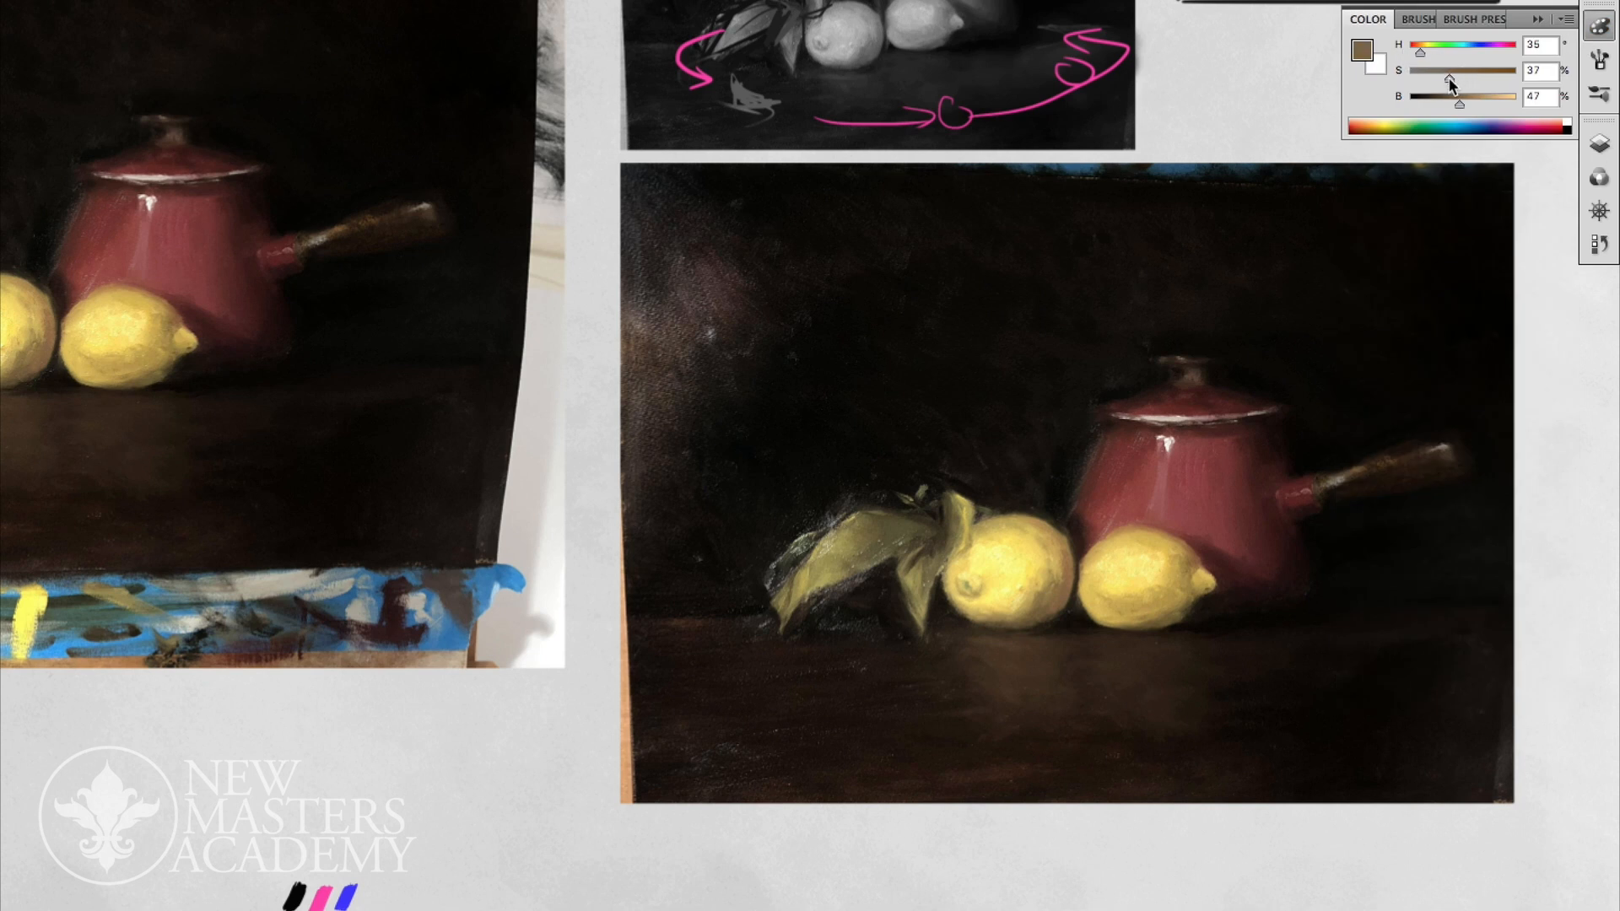
click(1458, 98)
drag(1421, 53, 1429, 53)
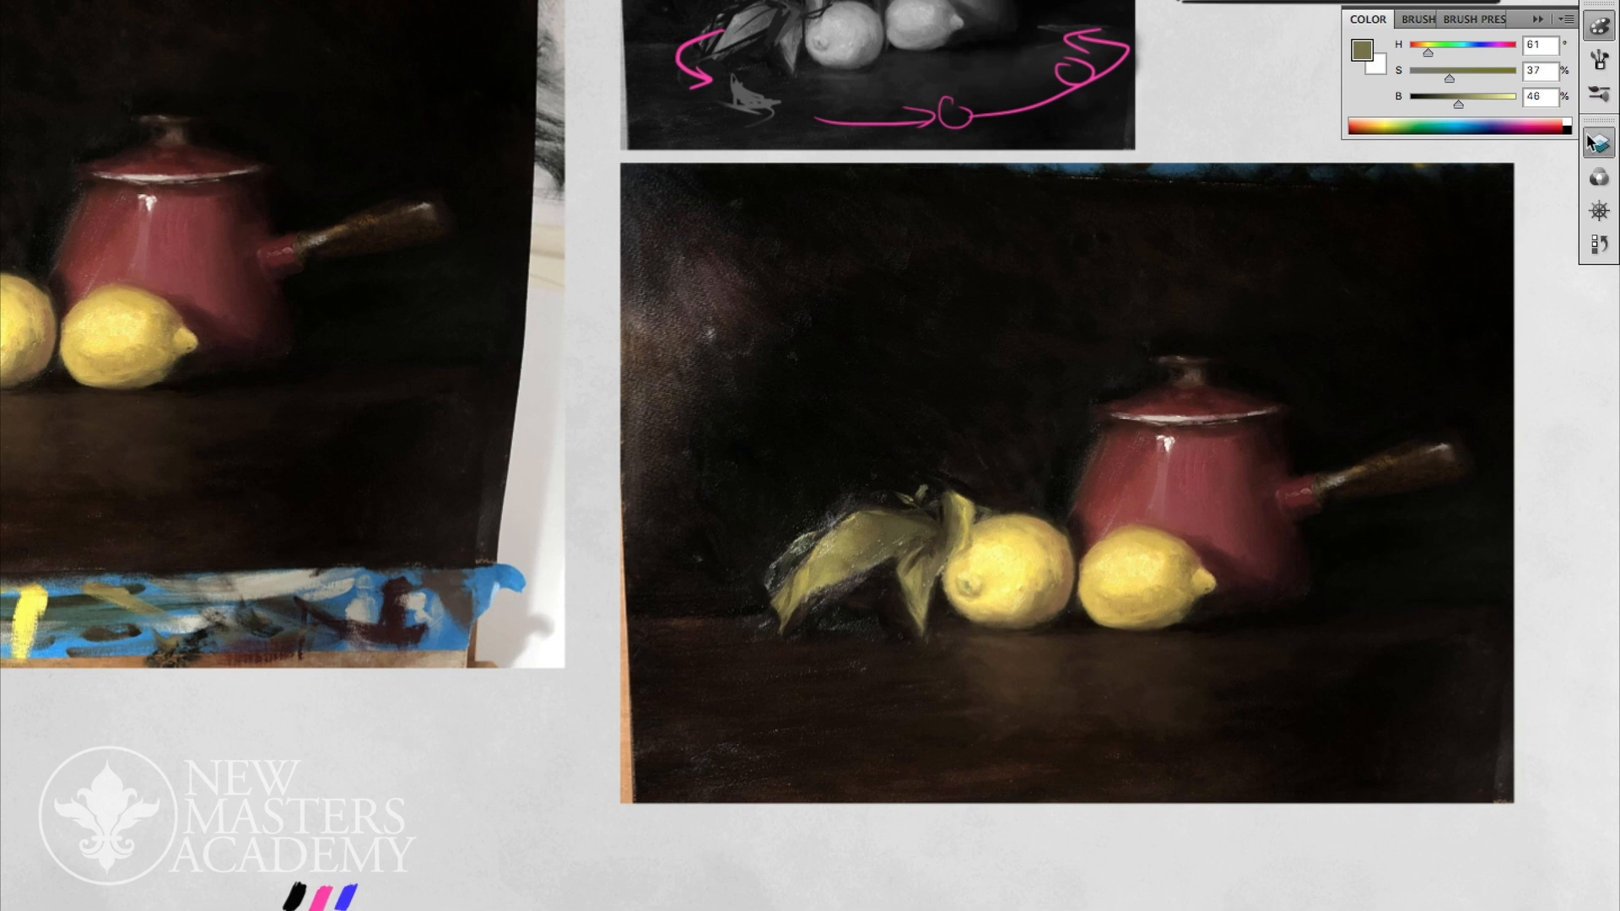
- Paint flat olive shadow patches along the undersides and stem ends of both lemons on Layer 28
click(1599, 144)
drag(1047, 603, 1053, 615)
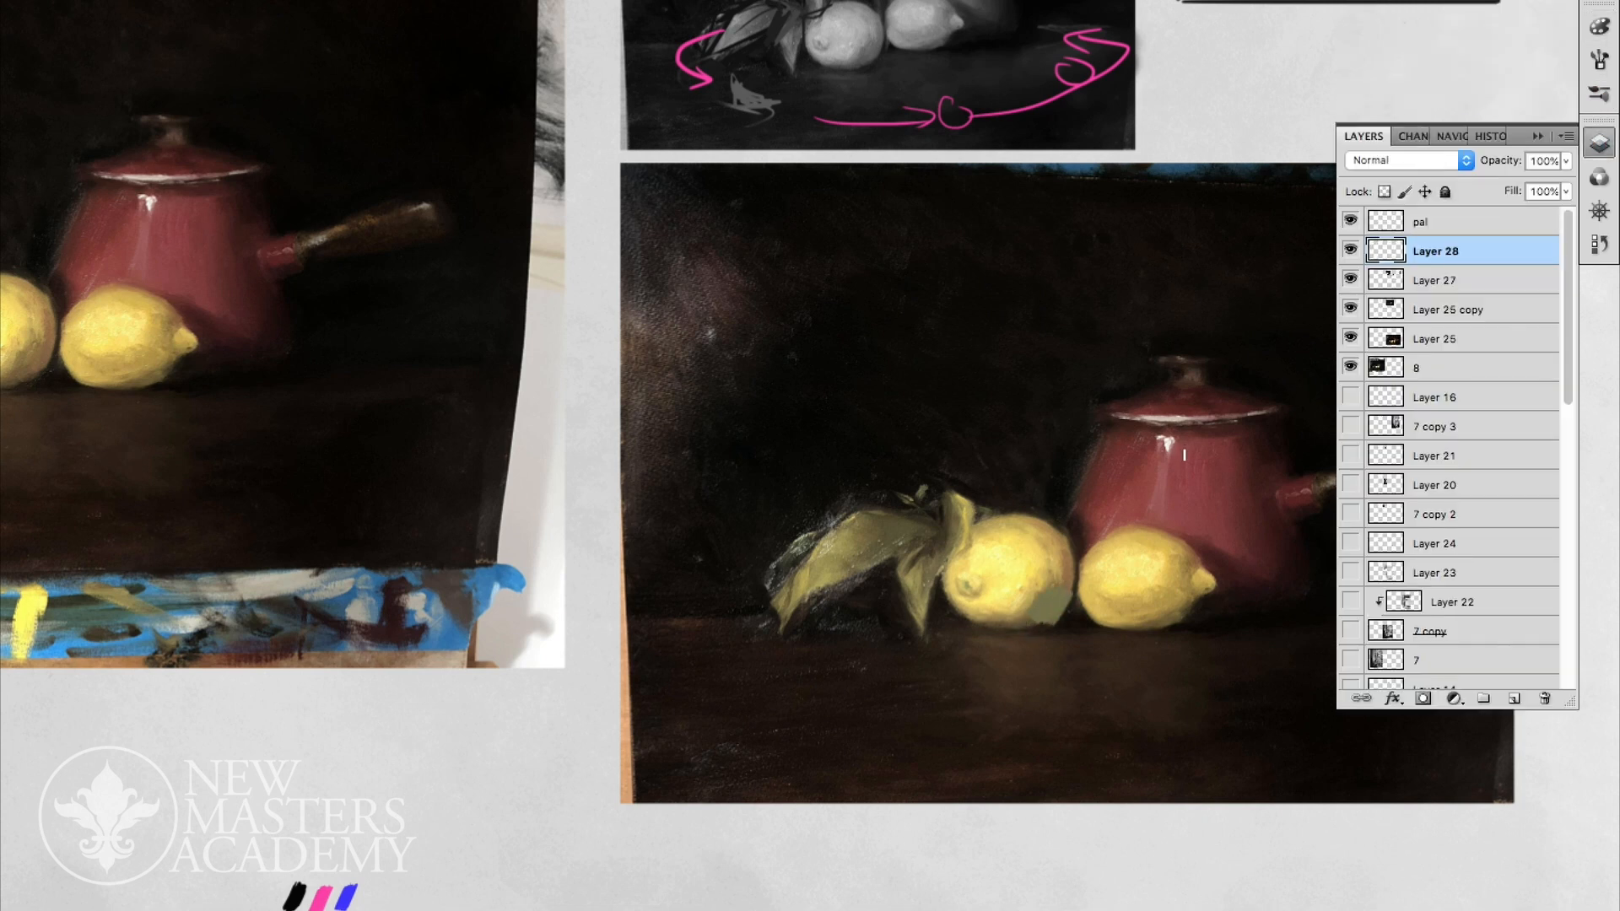
drag(1049, 625, 992, 630)
mouse_move(1100, 607)
mouse_down()
mouse_move(1125, 630)
mouse_move(1209, 589)
mouse_move(1179, 588)
mouse_move(1138, 623)
mouse_move(1094, 615)
mouse_up()
click(965, 591)
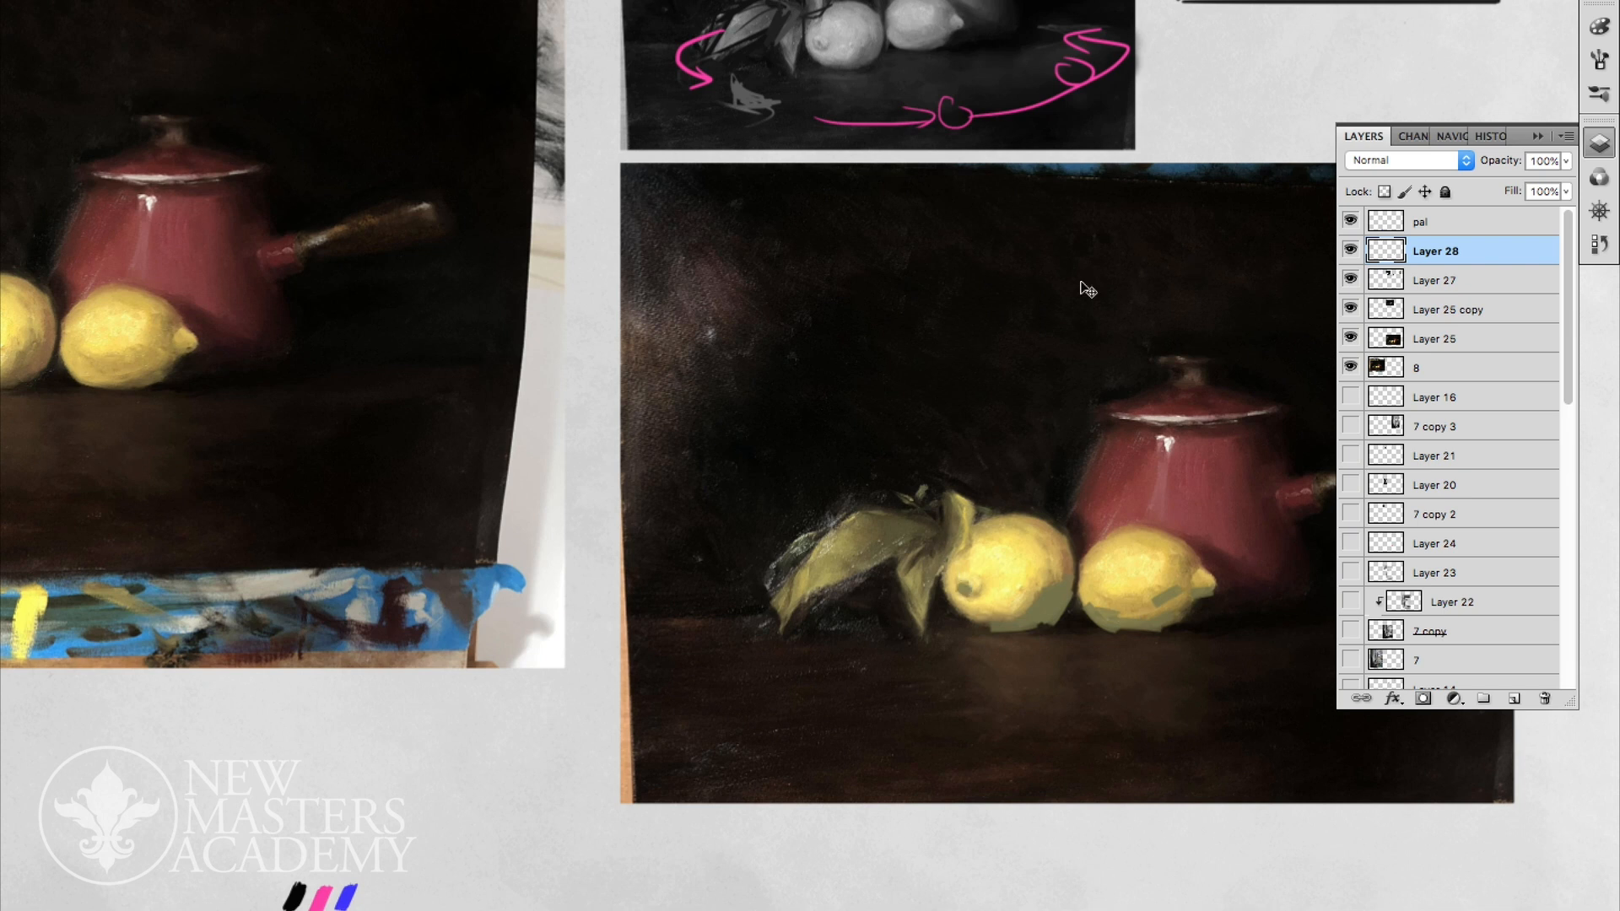
- Adjust the lemon shadow strokes with Hue/Saturation at hue +16, saturation -23 and lightness -33
key(ctrl+u)
drag(187, 715, 203, 716)
drag(186, 780, 155, 781)
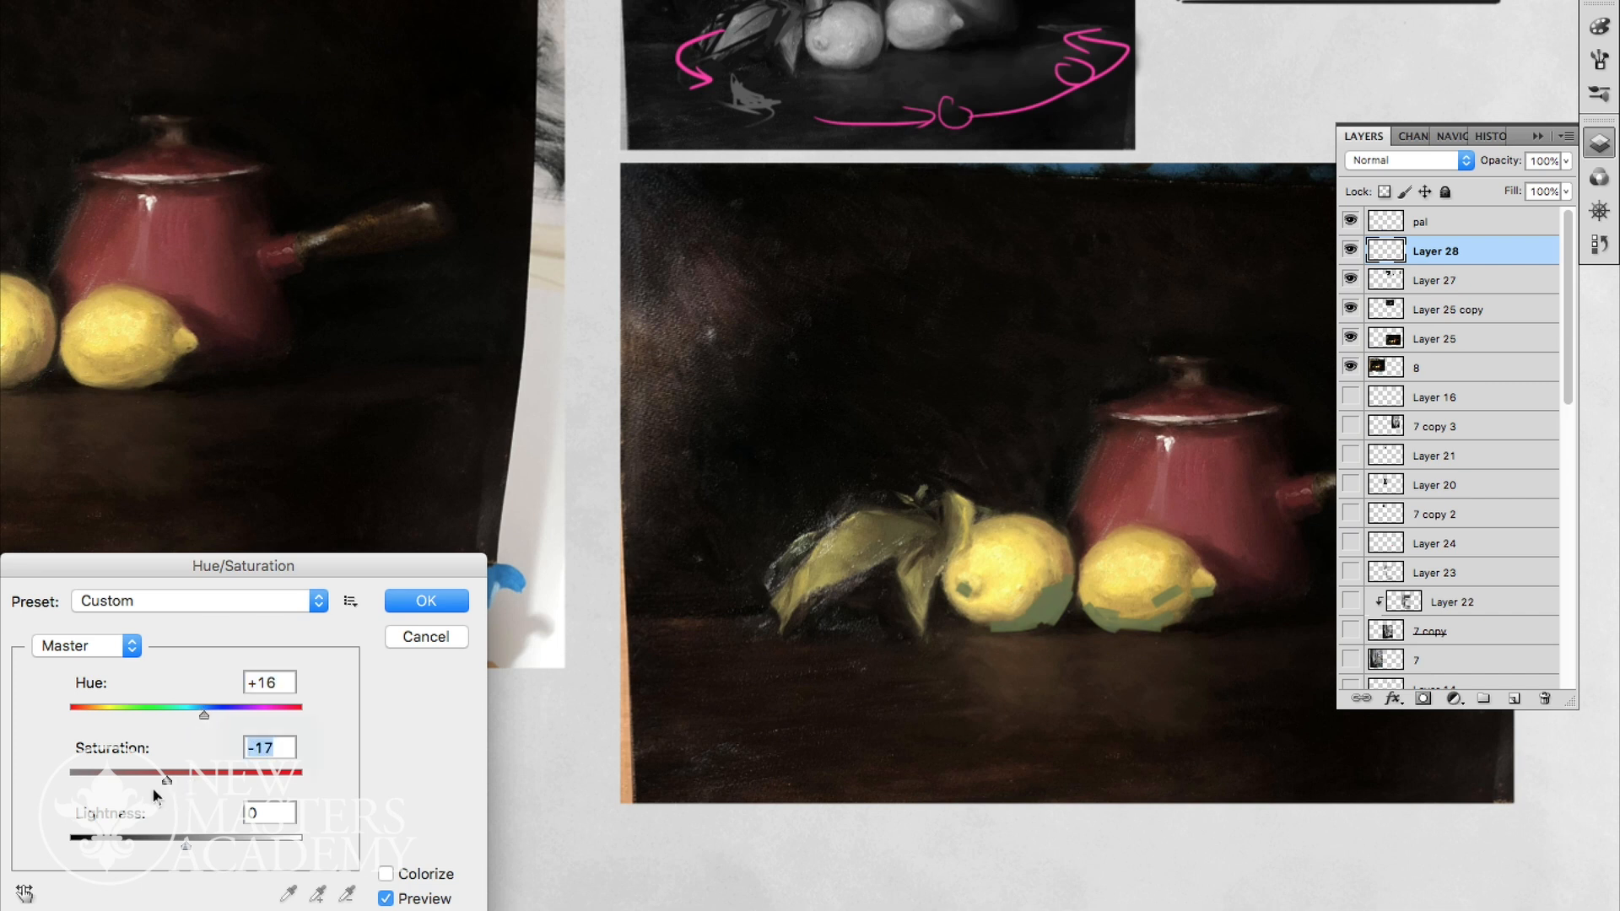
drag(186, 845, 148, 839)
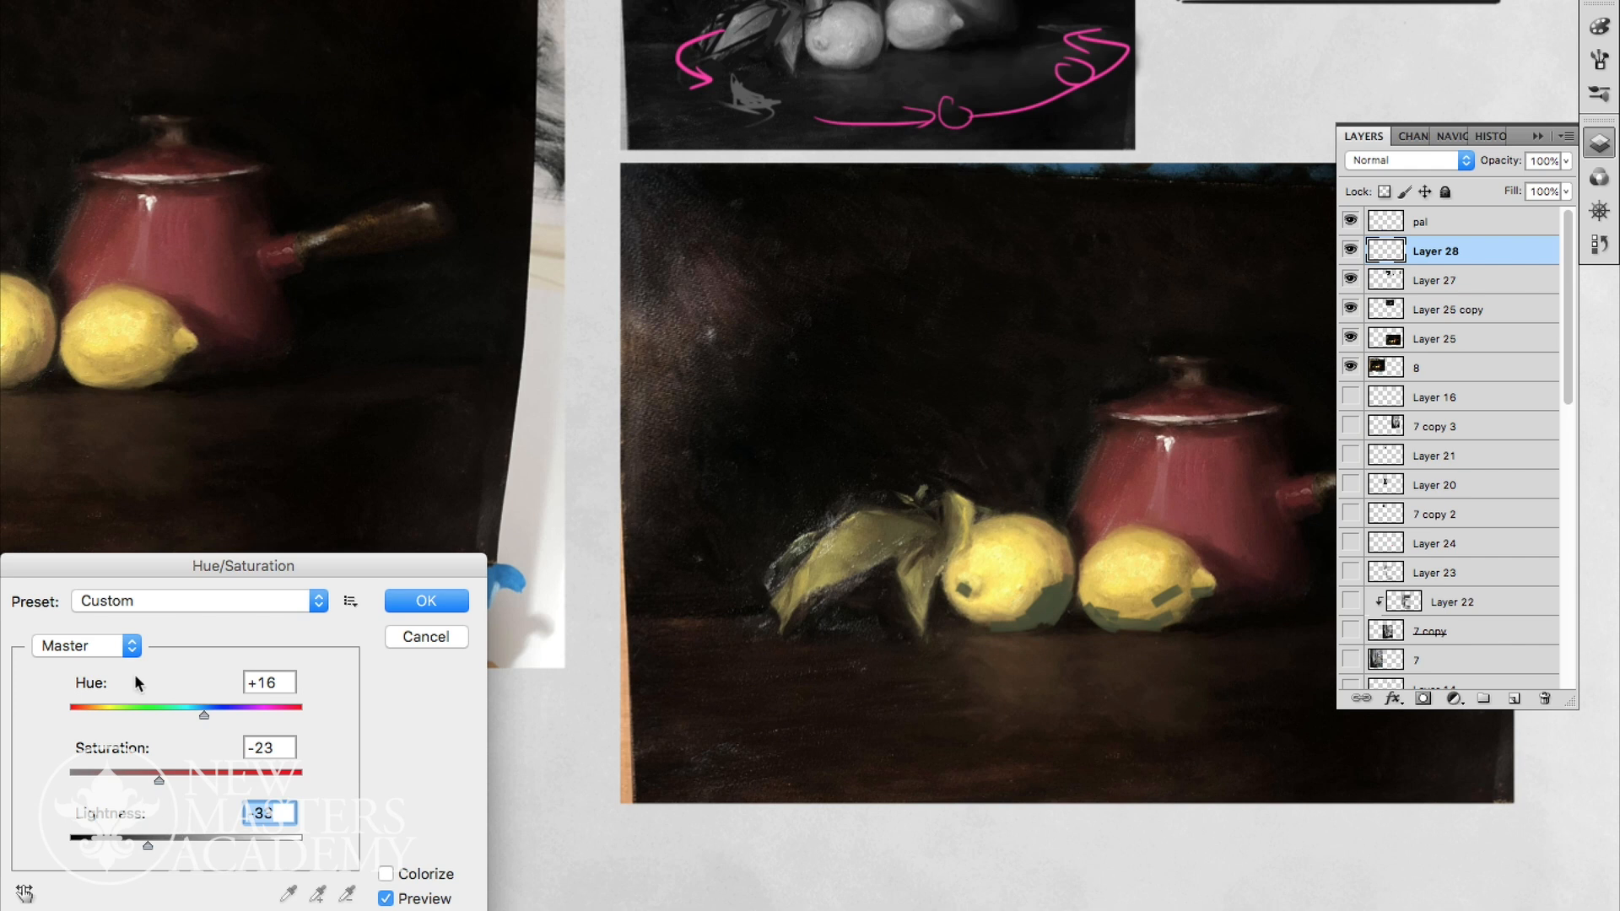
click(409, 602)
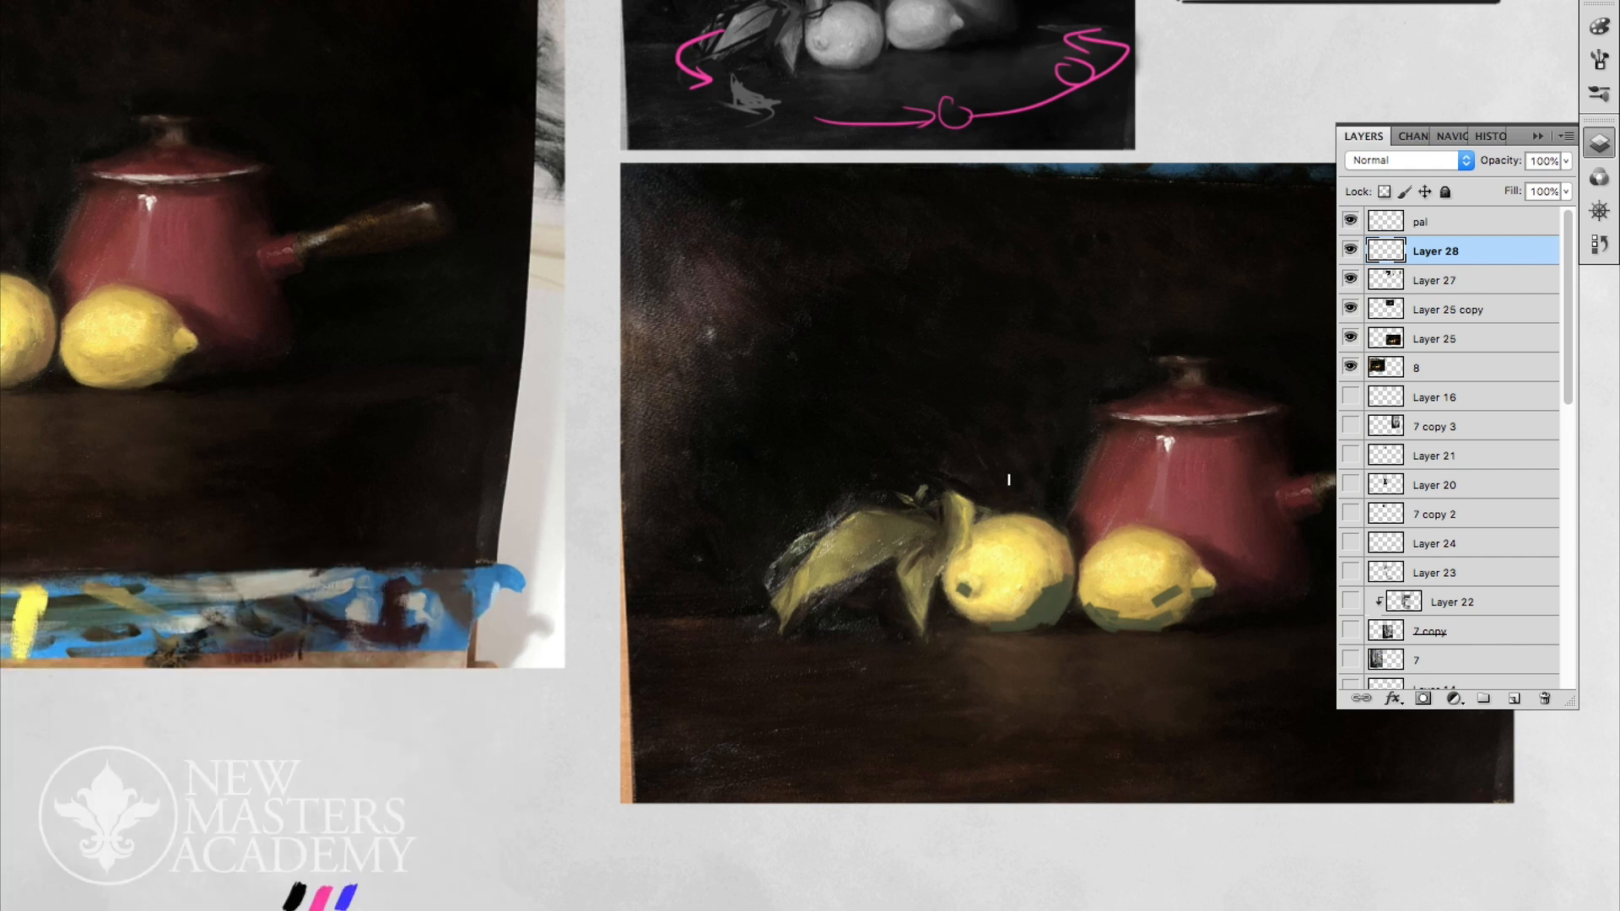
- Paint transition tones between the light and shadow areas of both lemons and check them with the panels hidden
mouse_move(1019, 606)
mouse_down()
mouse_move(1075, 596)
mouse_move(1131, 620)
mouse_move(1167, 613)
mouse_move(1184, 577)
mouse_move(1162, 593)
mouse_move(1214, 582)
mouse_move(1157, 614)
mouse_up()
alt+click(1184, 585)
alt+click(1182, 577)
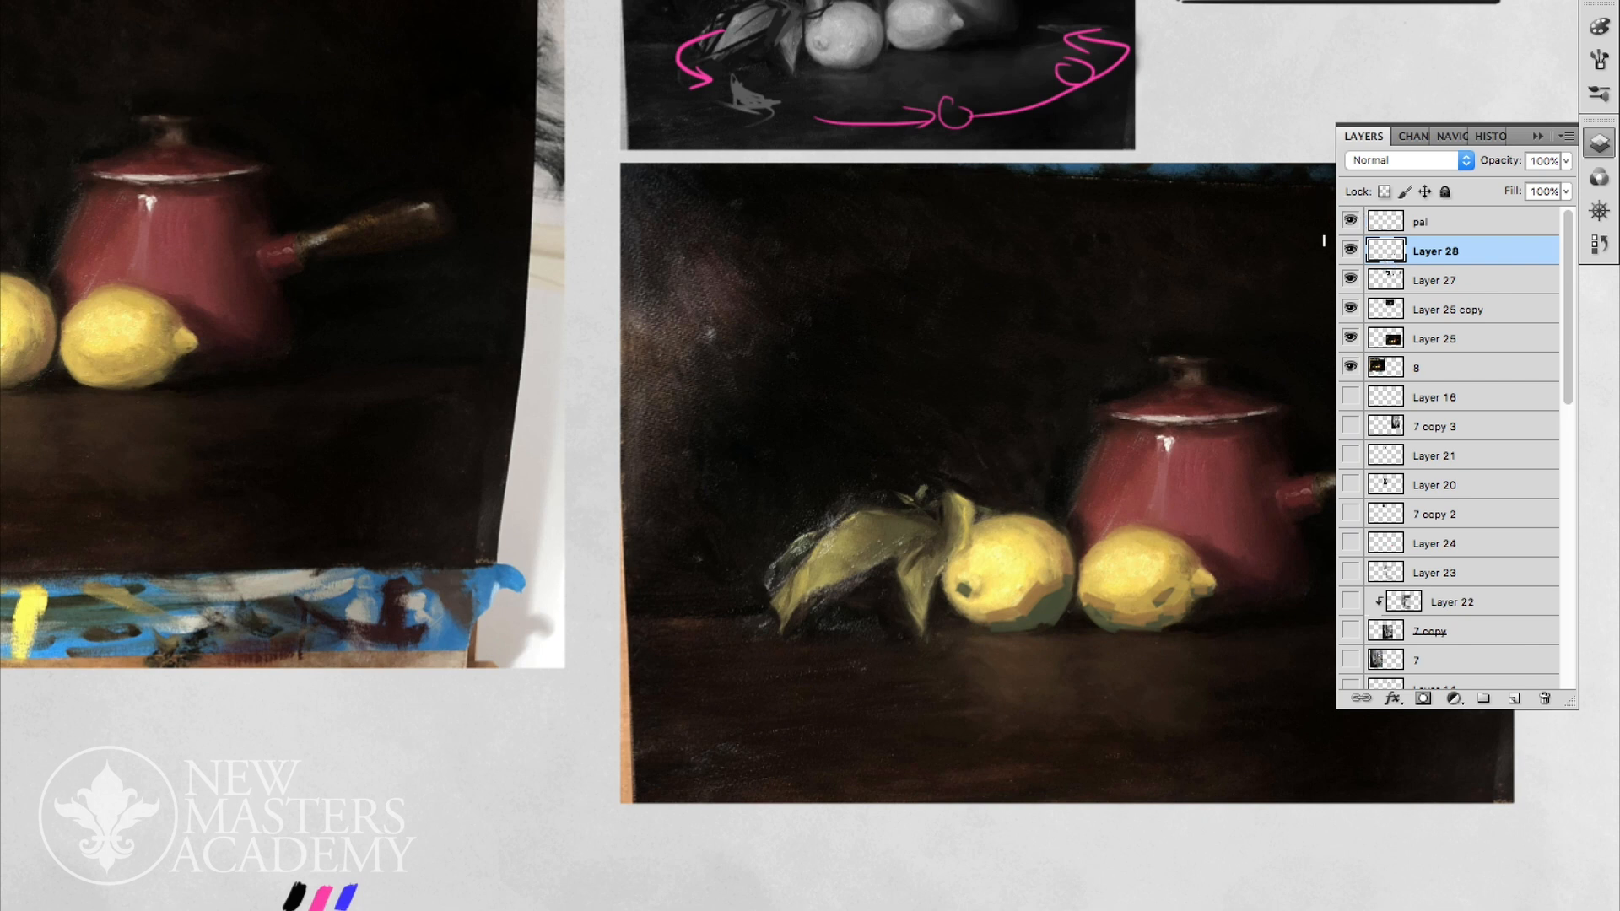
key(Tab)
- Select the table area and add a Hue/Saturation adjustment layer above Layer 25 with hue -134 and 53% opacity
key(Tab)
key(Tab)
drag(1536, 809, 603, 617)
key(Tab)
click(1398, 337)
click(1454, 699)
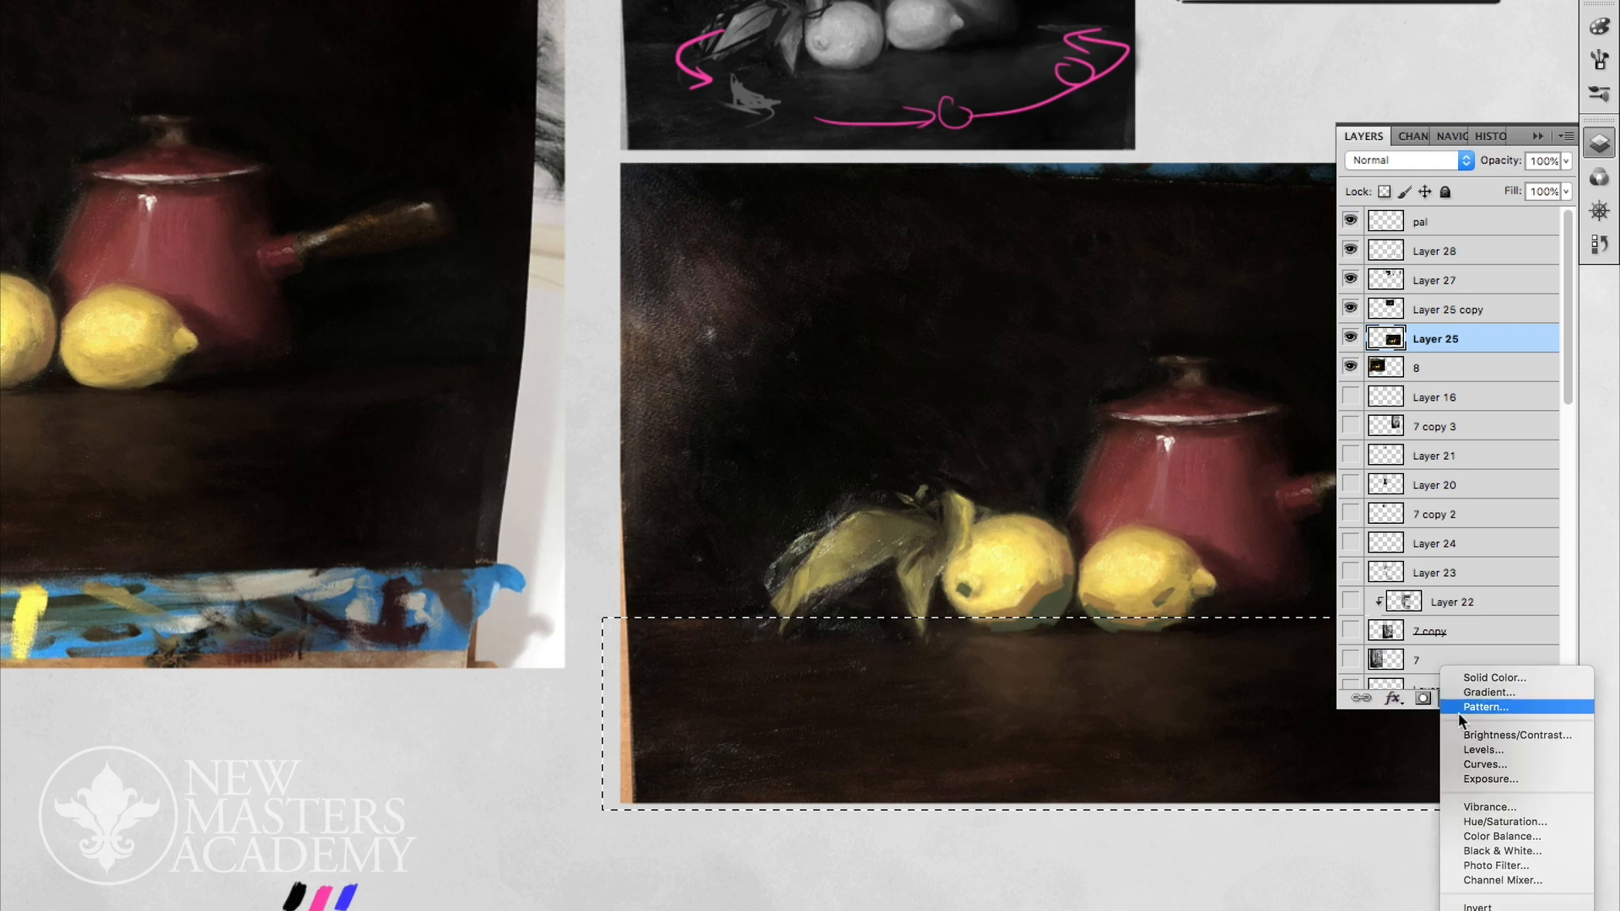
click(1511, 817)
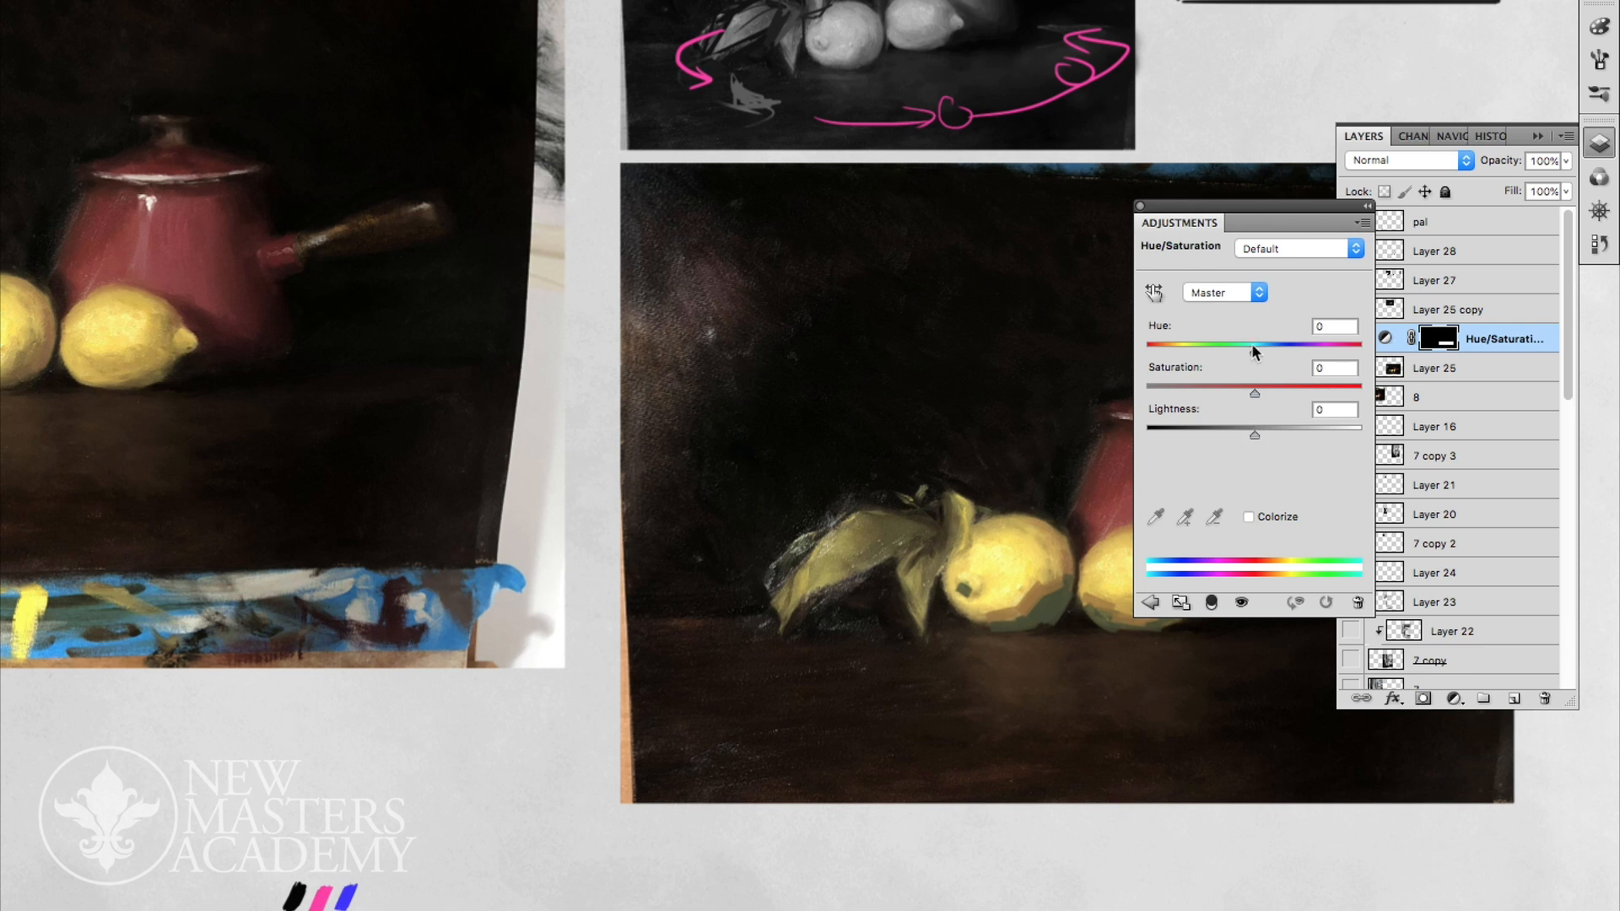
mouse_move(1254, 349)
mouse_down()
mouse_move(1298, 350)
mouse_move(1156, 348)
mouse_up()
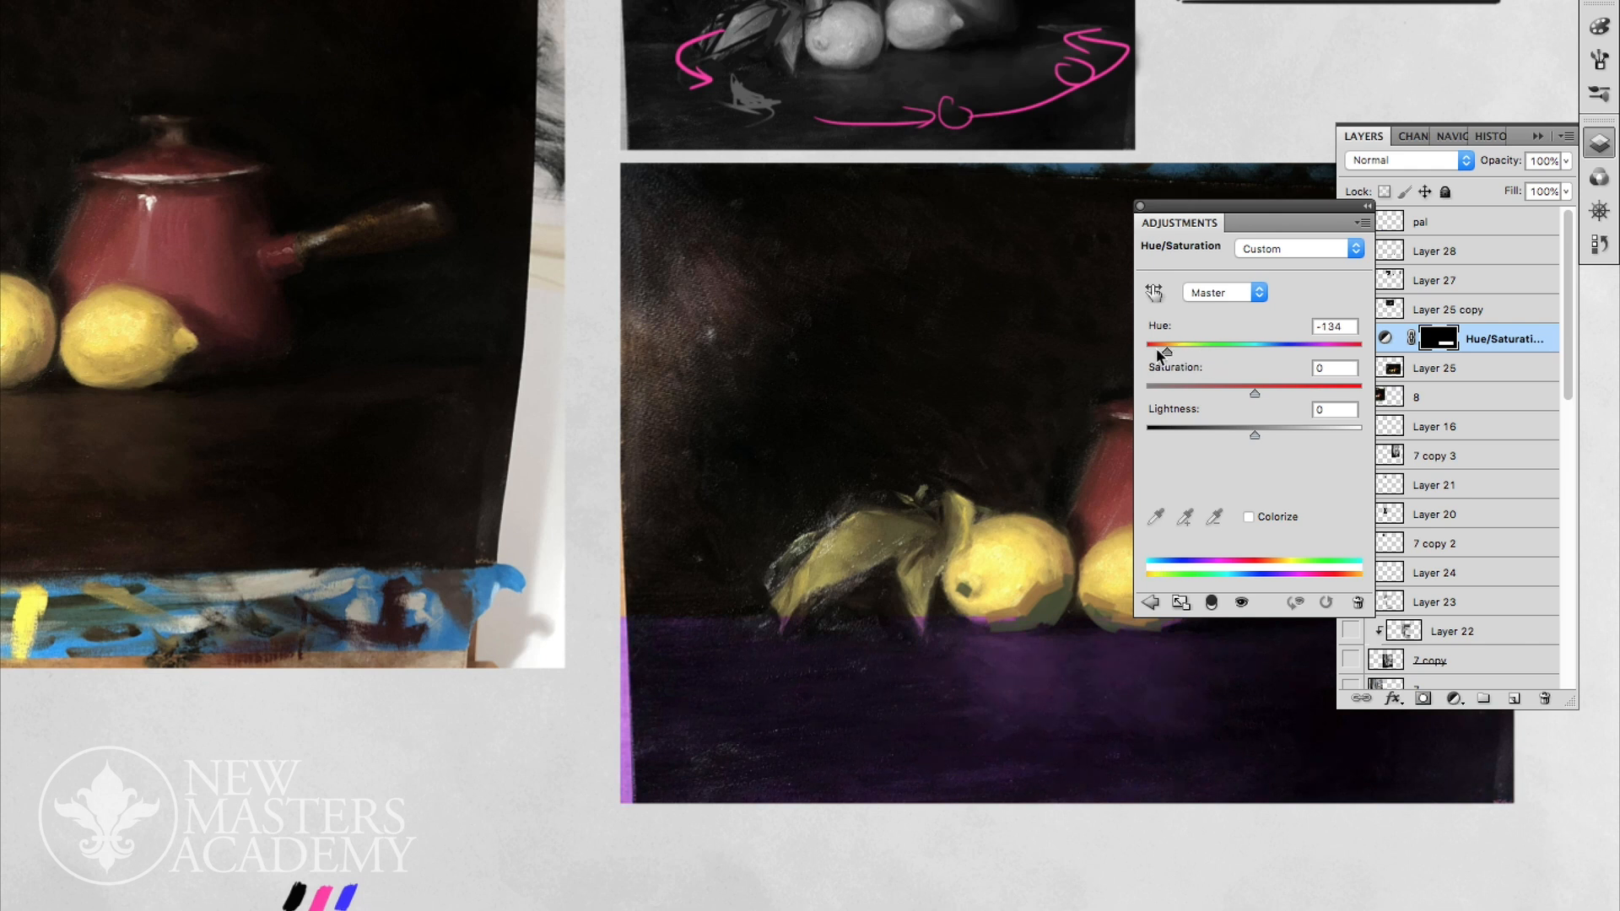
click(1139, 206)
drag(1565, 161, 1510, 177)
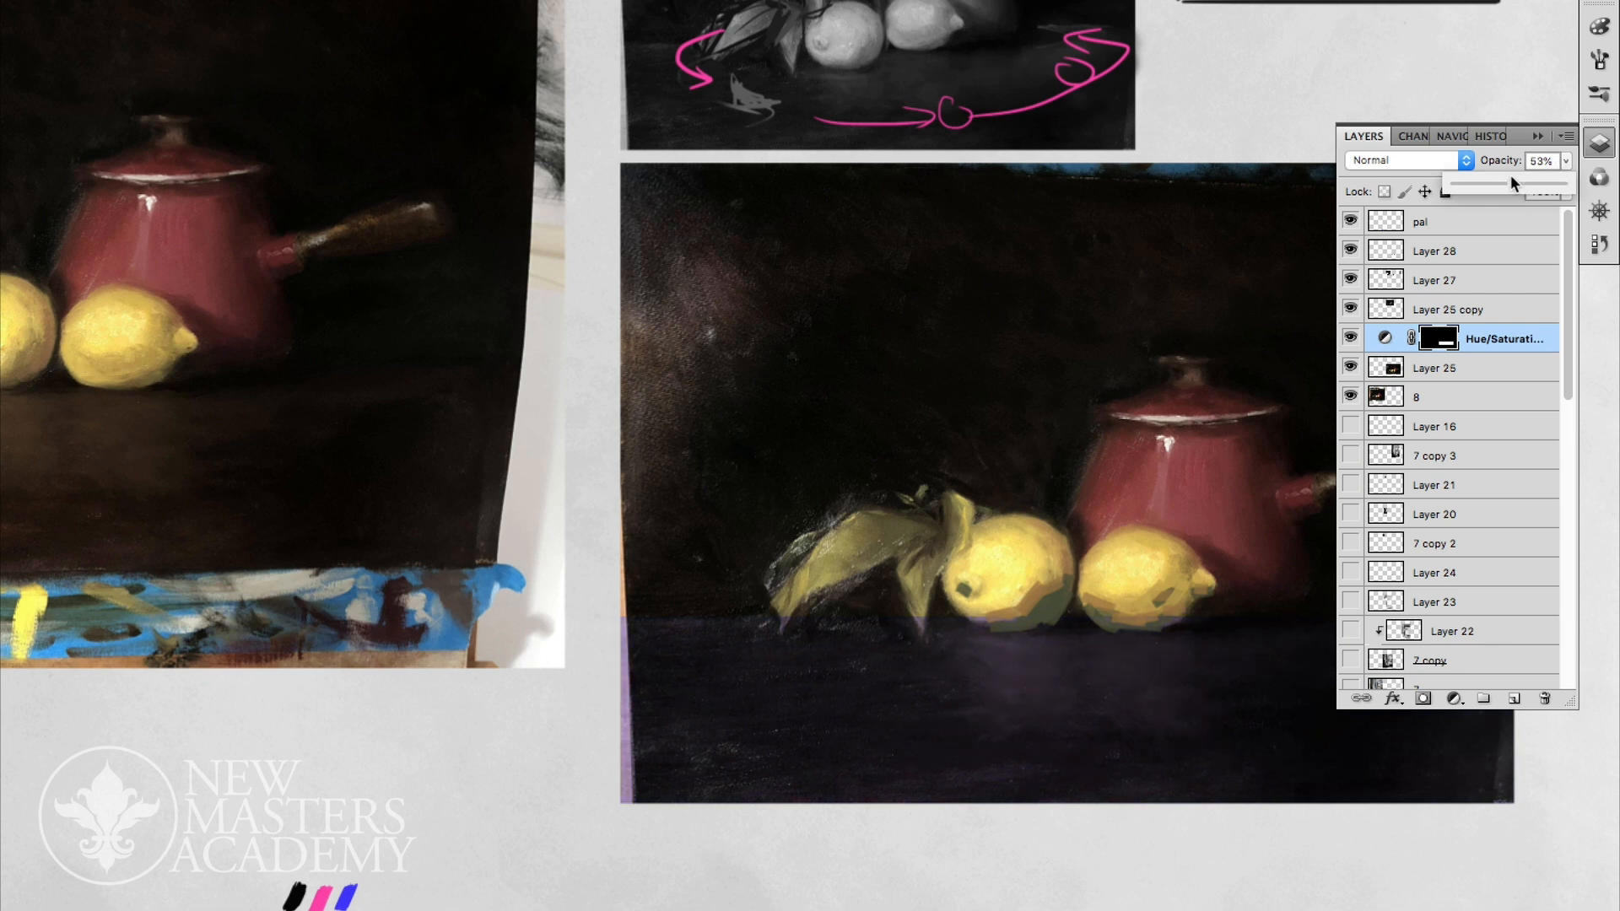
- Compare the still life with and without the purple table adjustment, including a view with the panels hidden
click(1110, 557)
drag(1120, 565, 1135, 594)
drag(1136, 594, 1087, 587)
click(1363, 338)
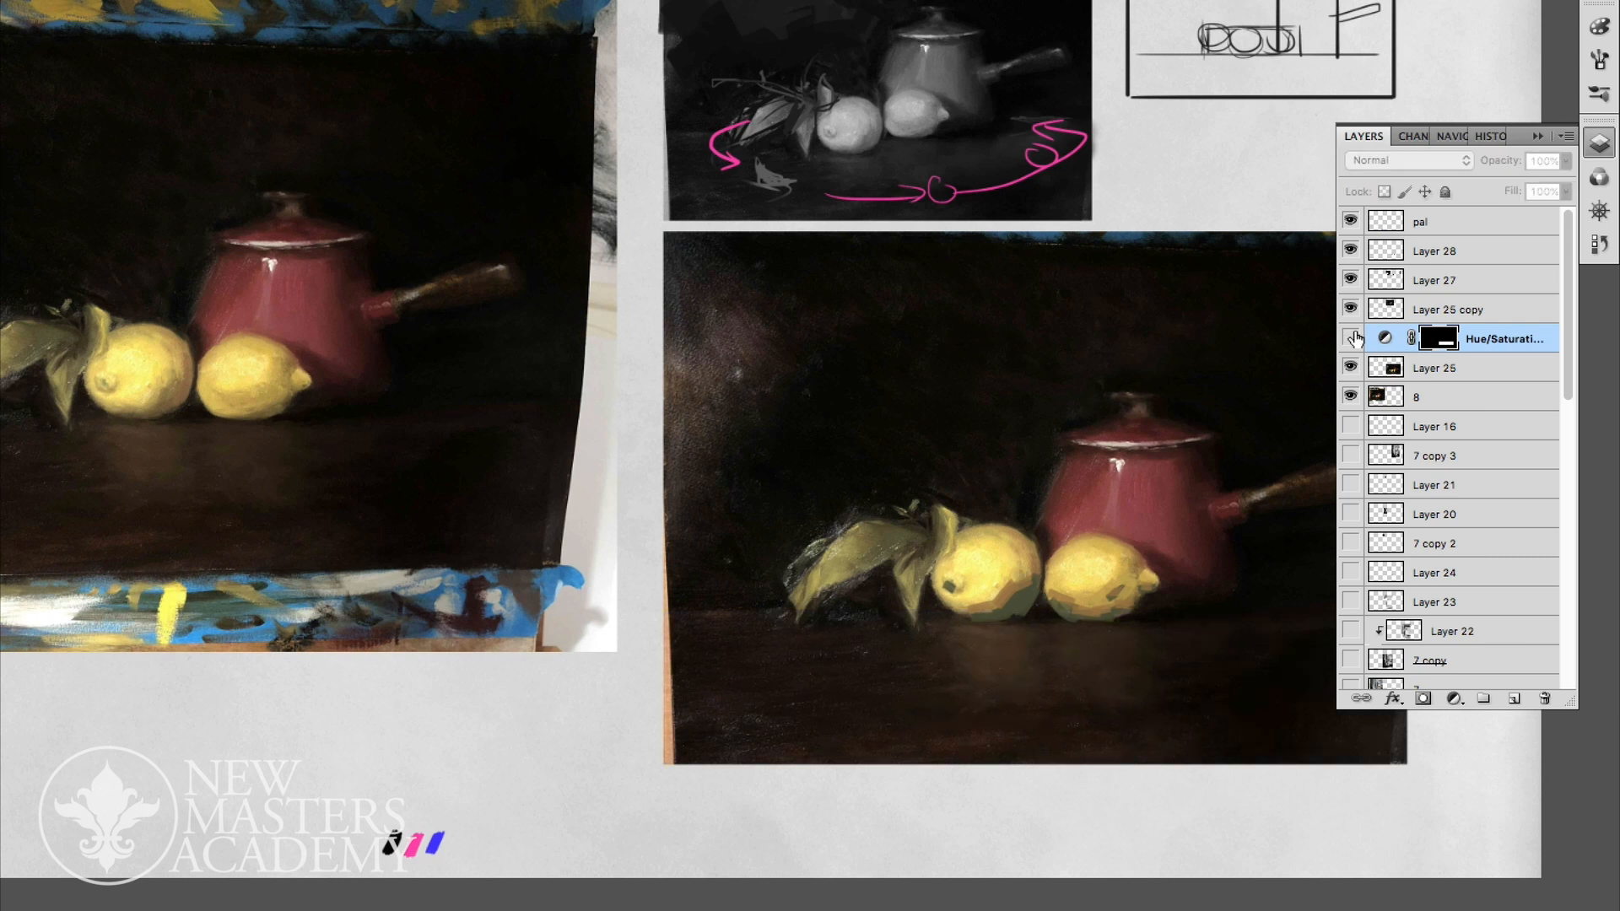
click(1363, 337)
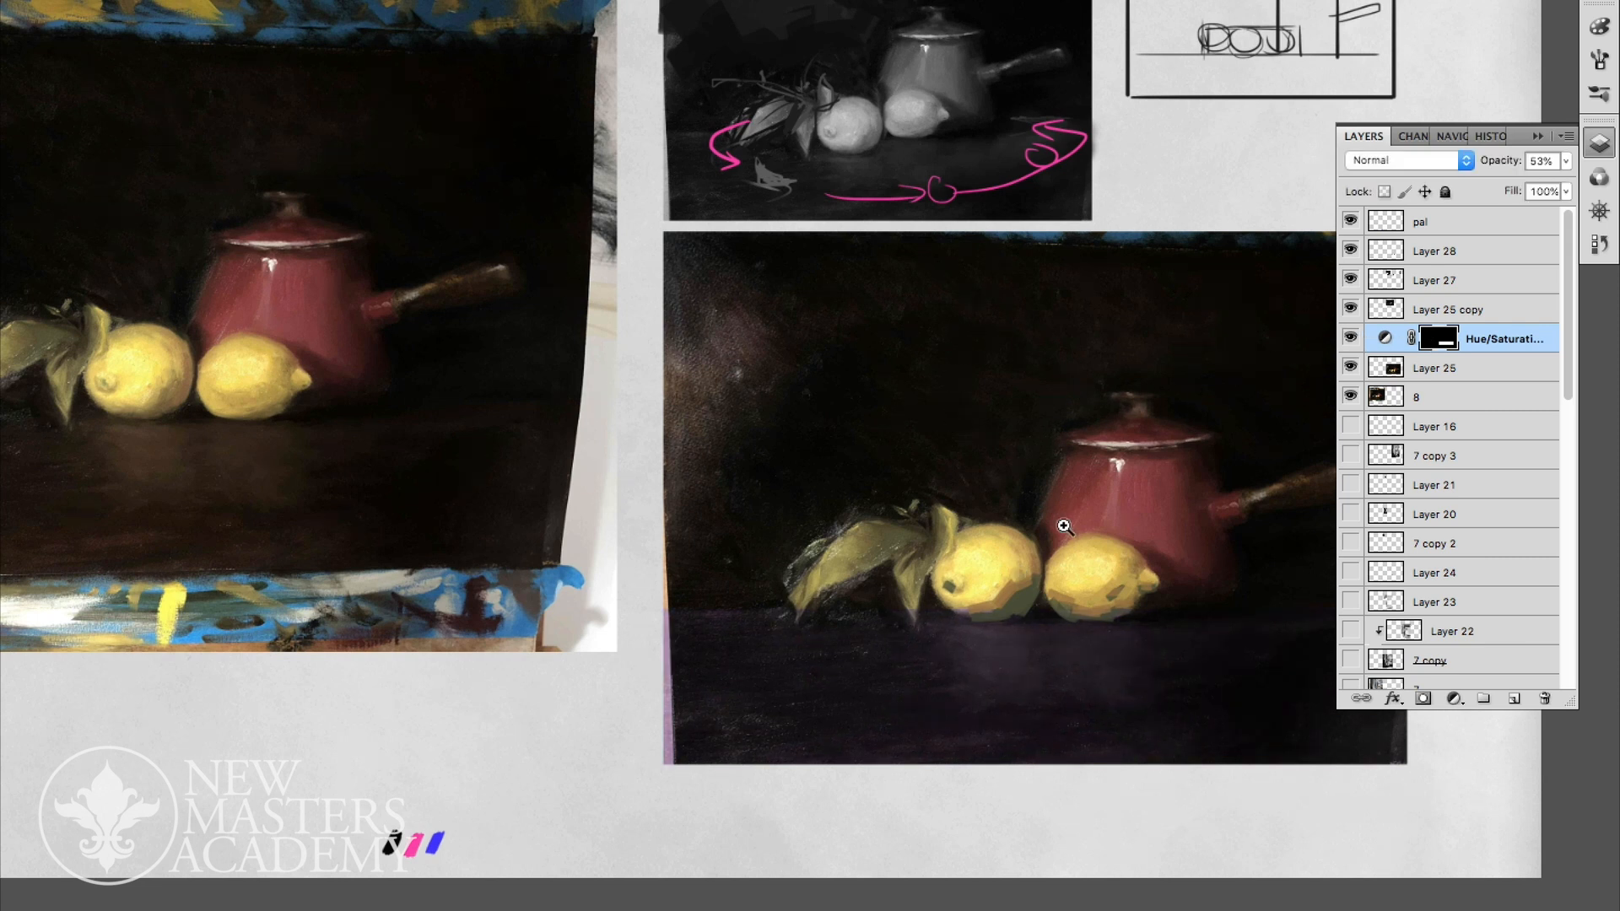
drag(1188, 576, 1133, 568)
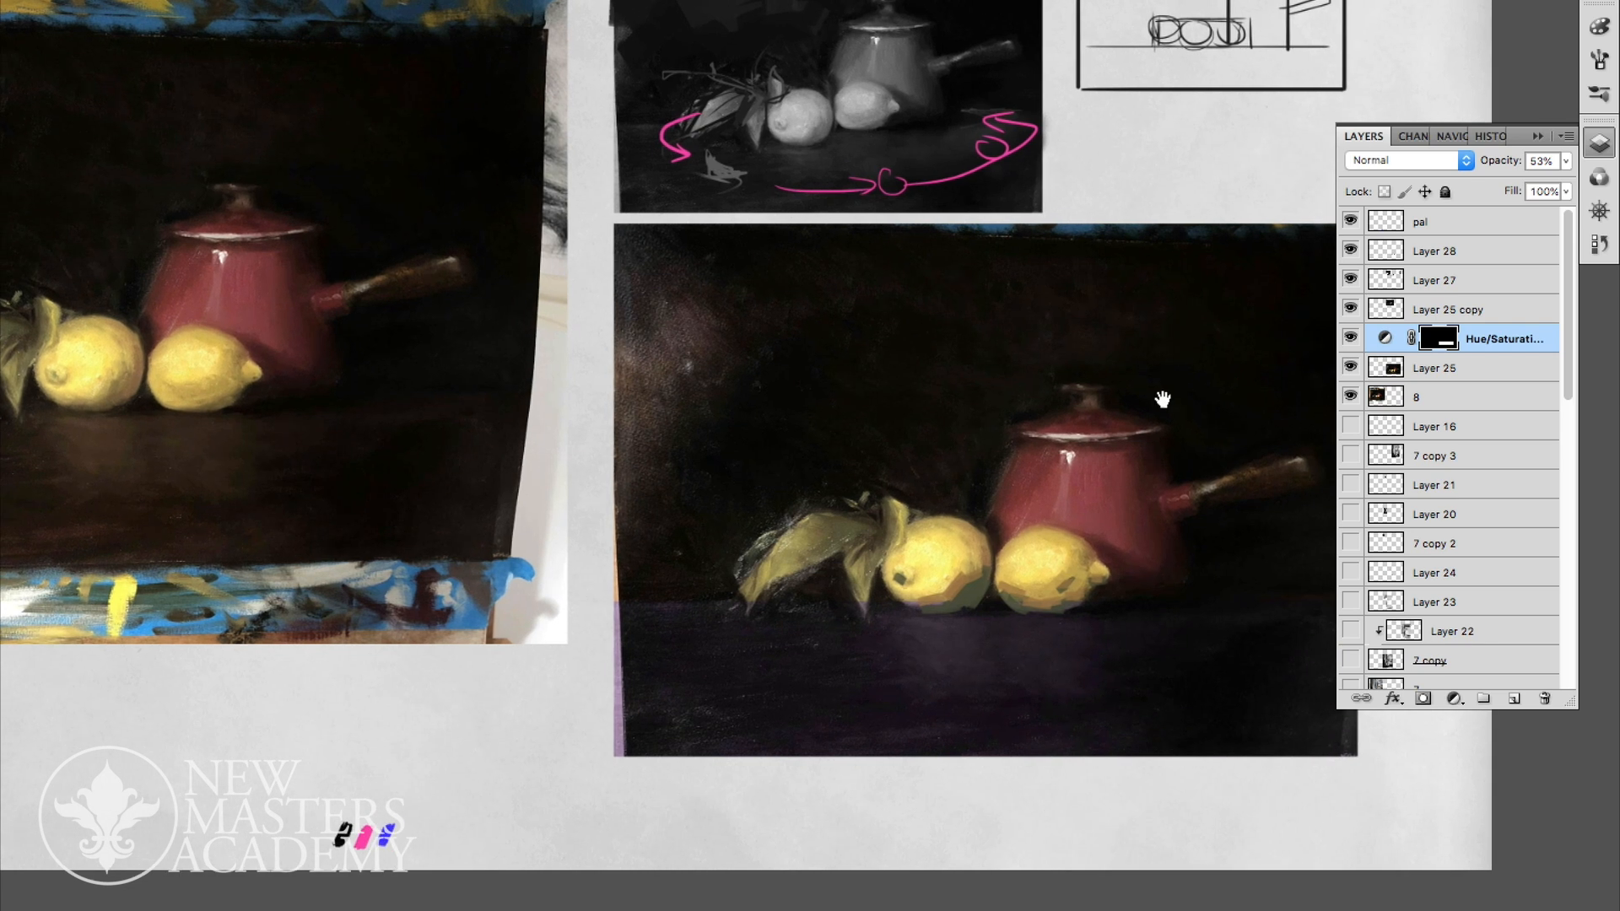
key(Tab)
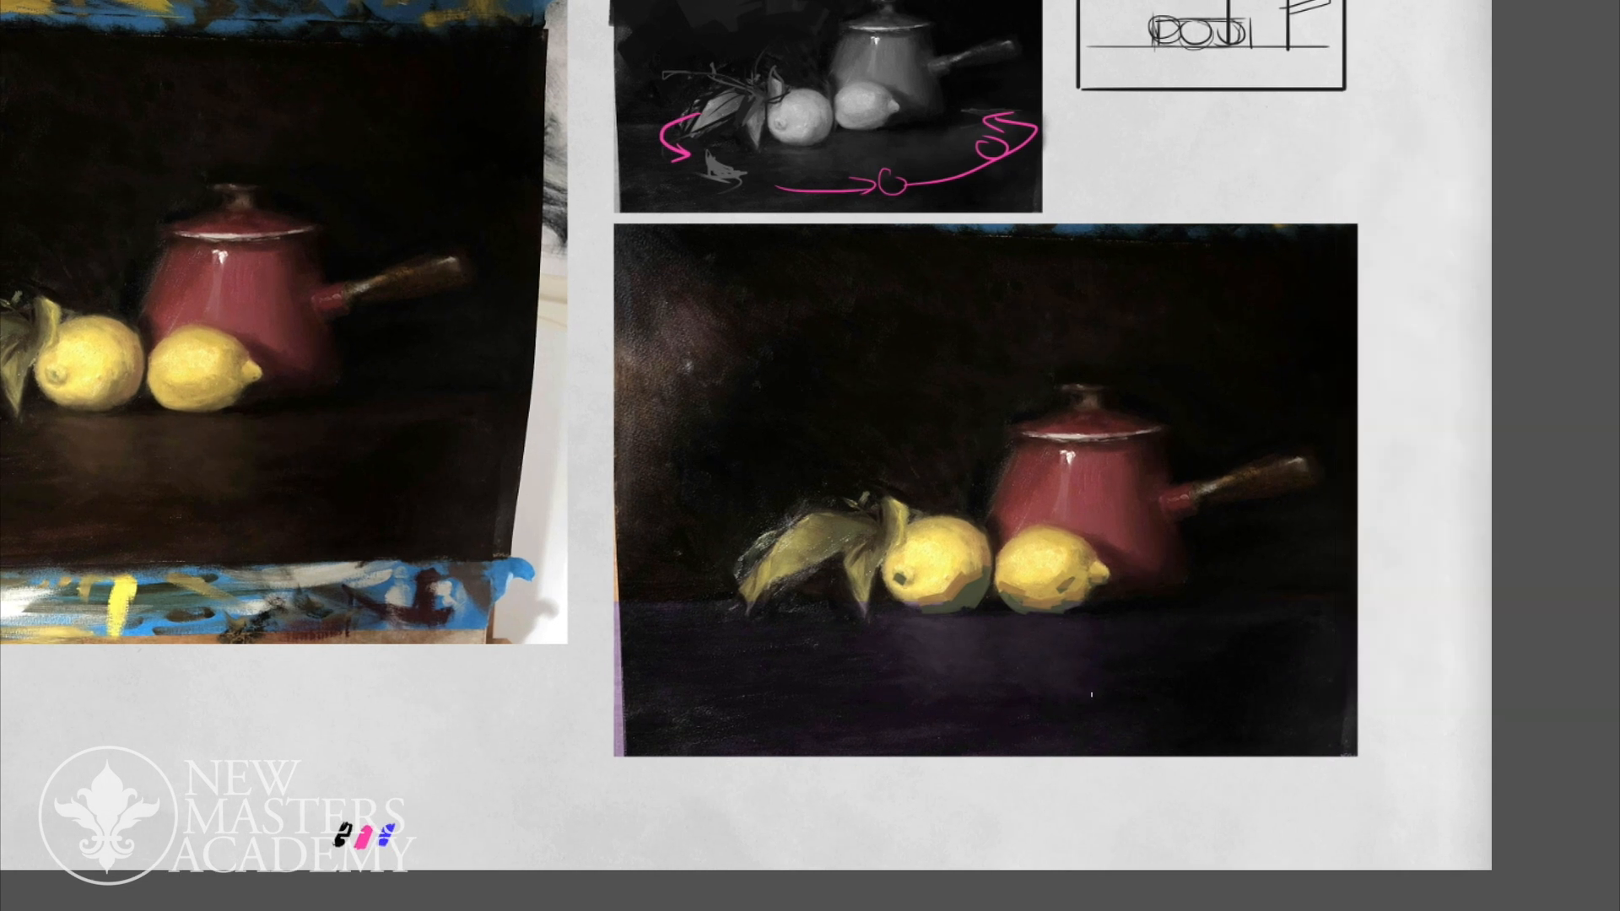
key(Tab)
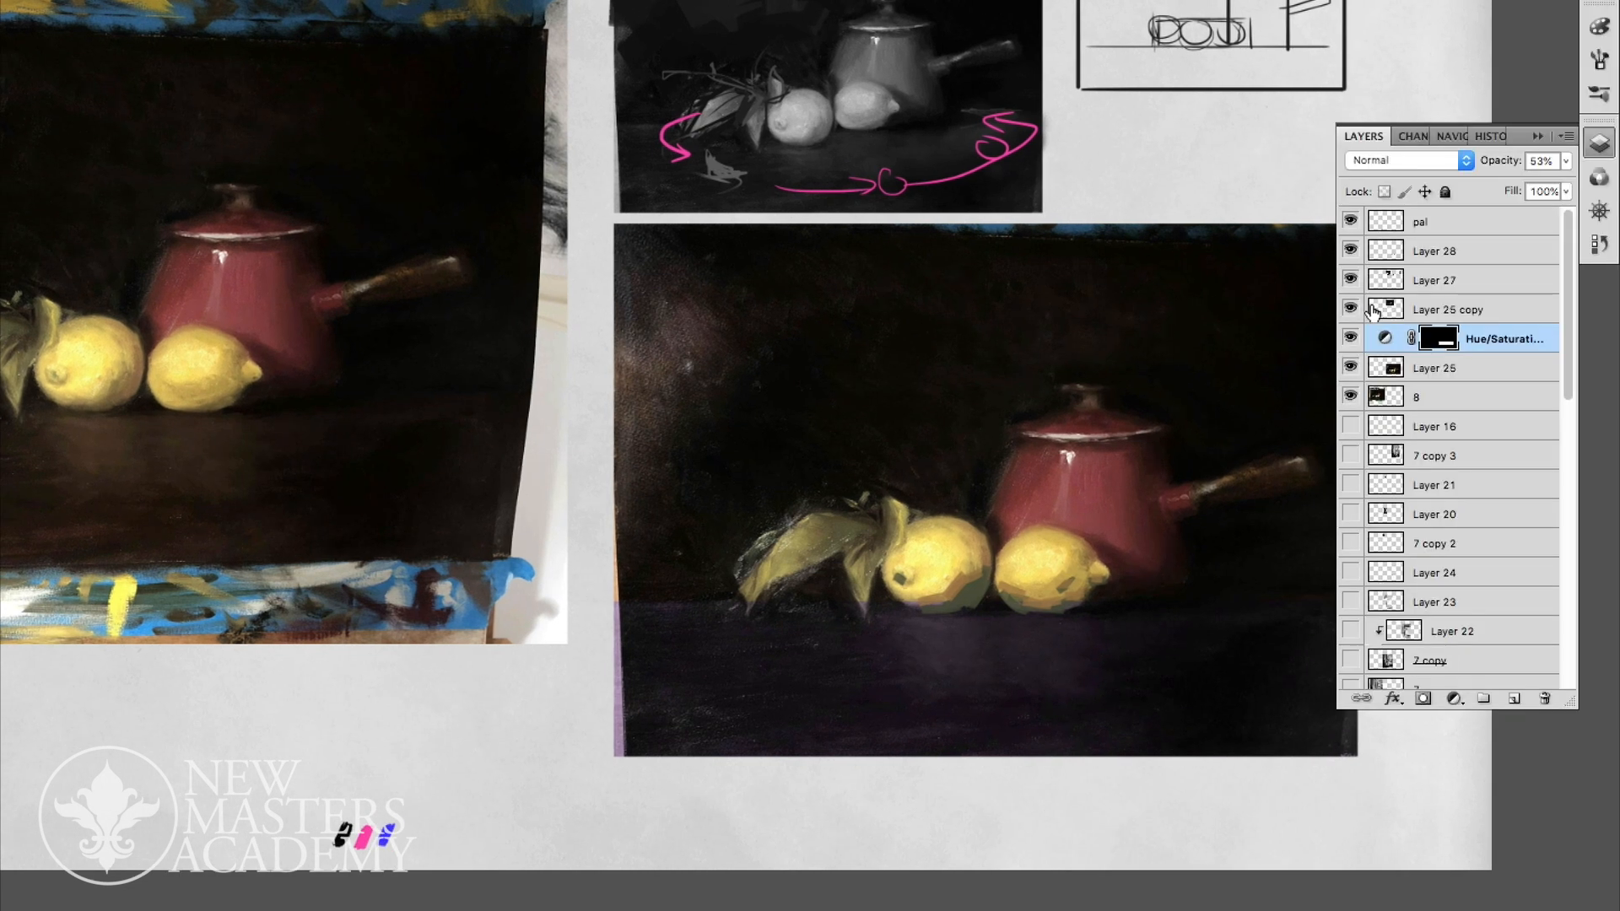
- Toggle the visibility of the still-life layers one by one to identify which holds the lemon shadow strokes
click(1350, 280)
click(1350, 280)
click(1350, 368)
click(1350, 368)
click(1392, 368)
click(1350, 338)
click(1349, 338)
click(1350, 309)
click(1350, 310)
click(1350, 280)
click(1350, 280)
click(1350, 251)
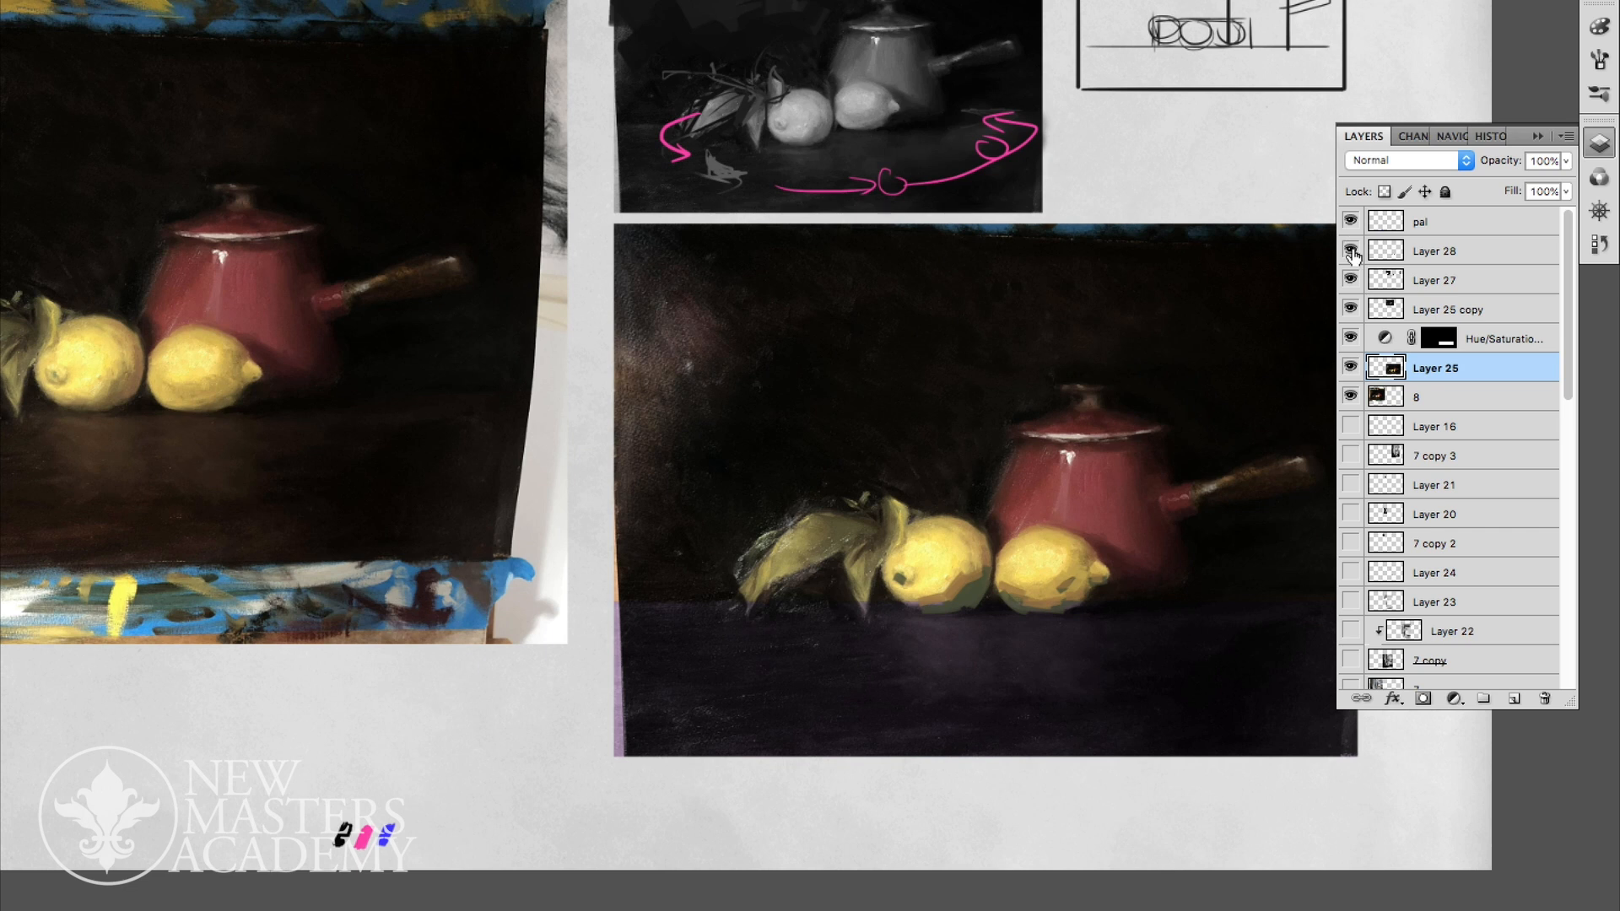
click(1350, 251)
key(super+u)
mouse_move(185, 715)
mouse_down()
mouse_move(219, 717)
mouse_move(181, 715)
mouse_up()
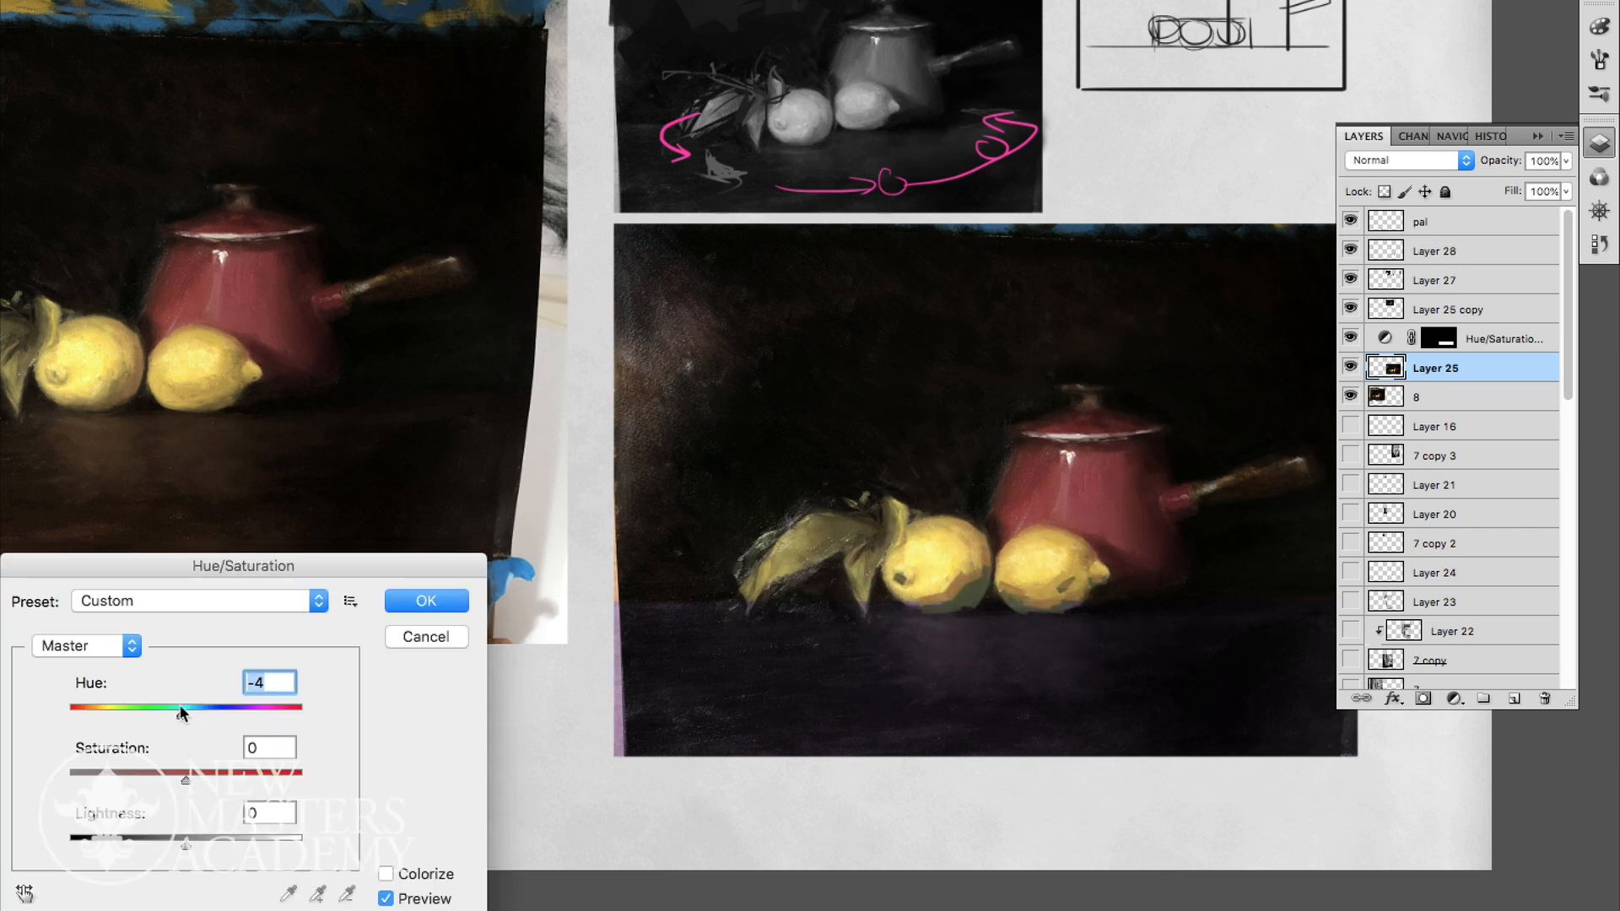
key(Escape)
- Shift the lemon shadow strokes on Layer 28 by hue +125 and reduce the layer's opacity to 76%
click(1434, 251)
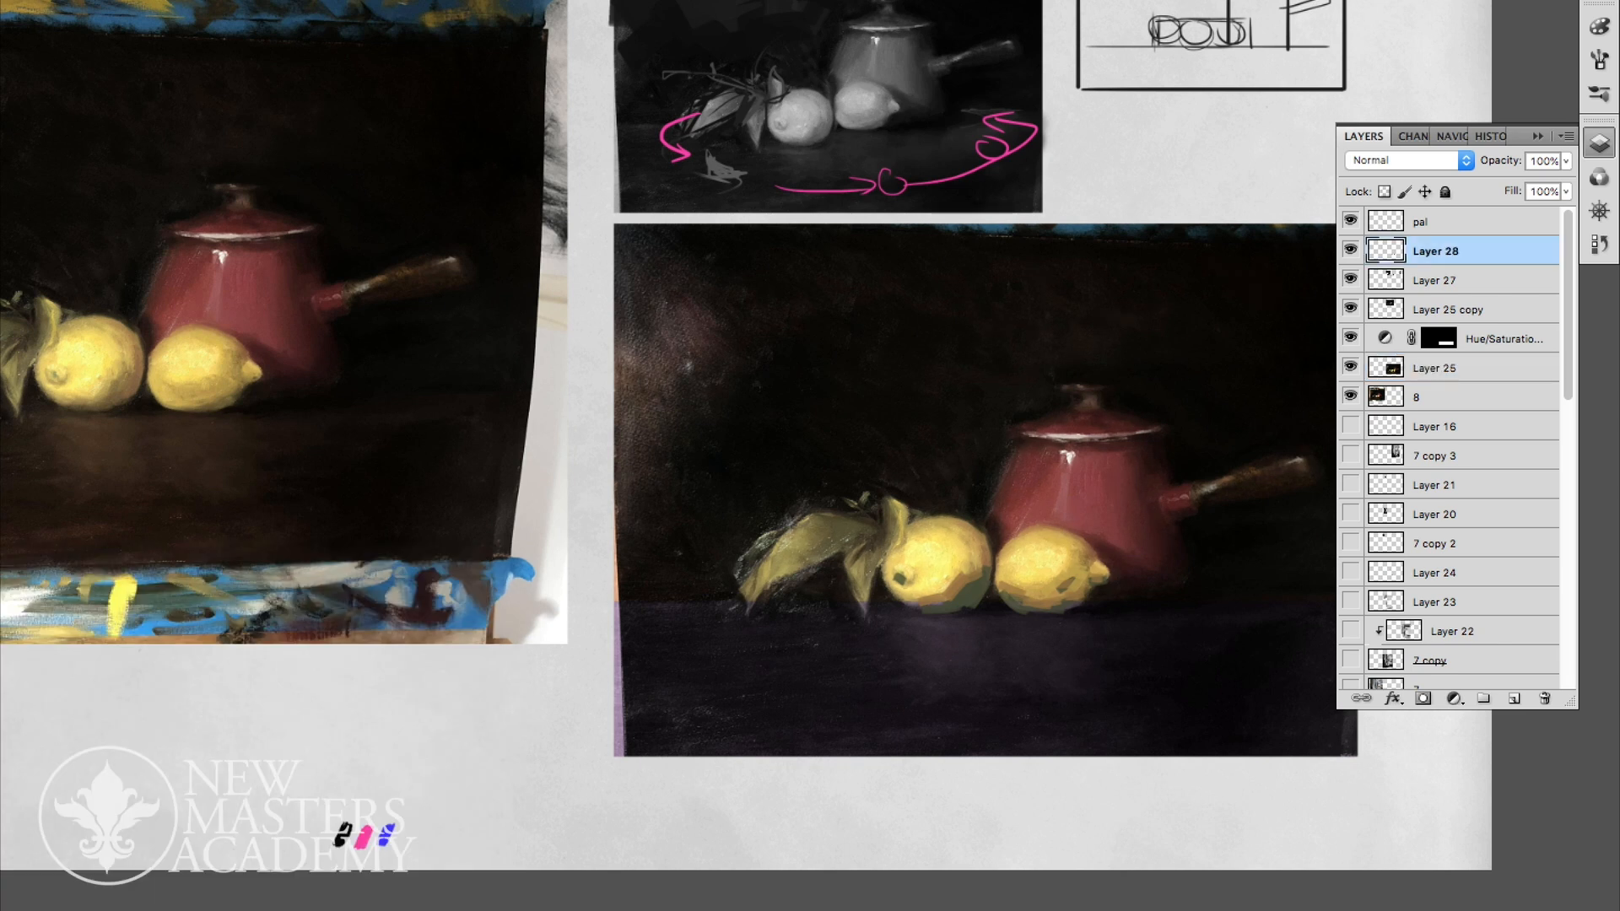
key(super+u)
mouse_move(185, 716)
mouse_down()
mouse_move(153, 715)
mouse_move(276, 716)
mouse_up()
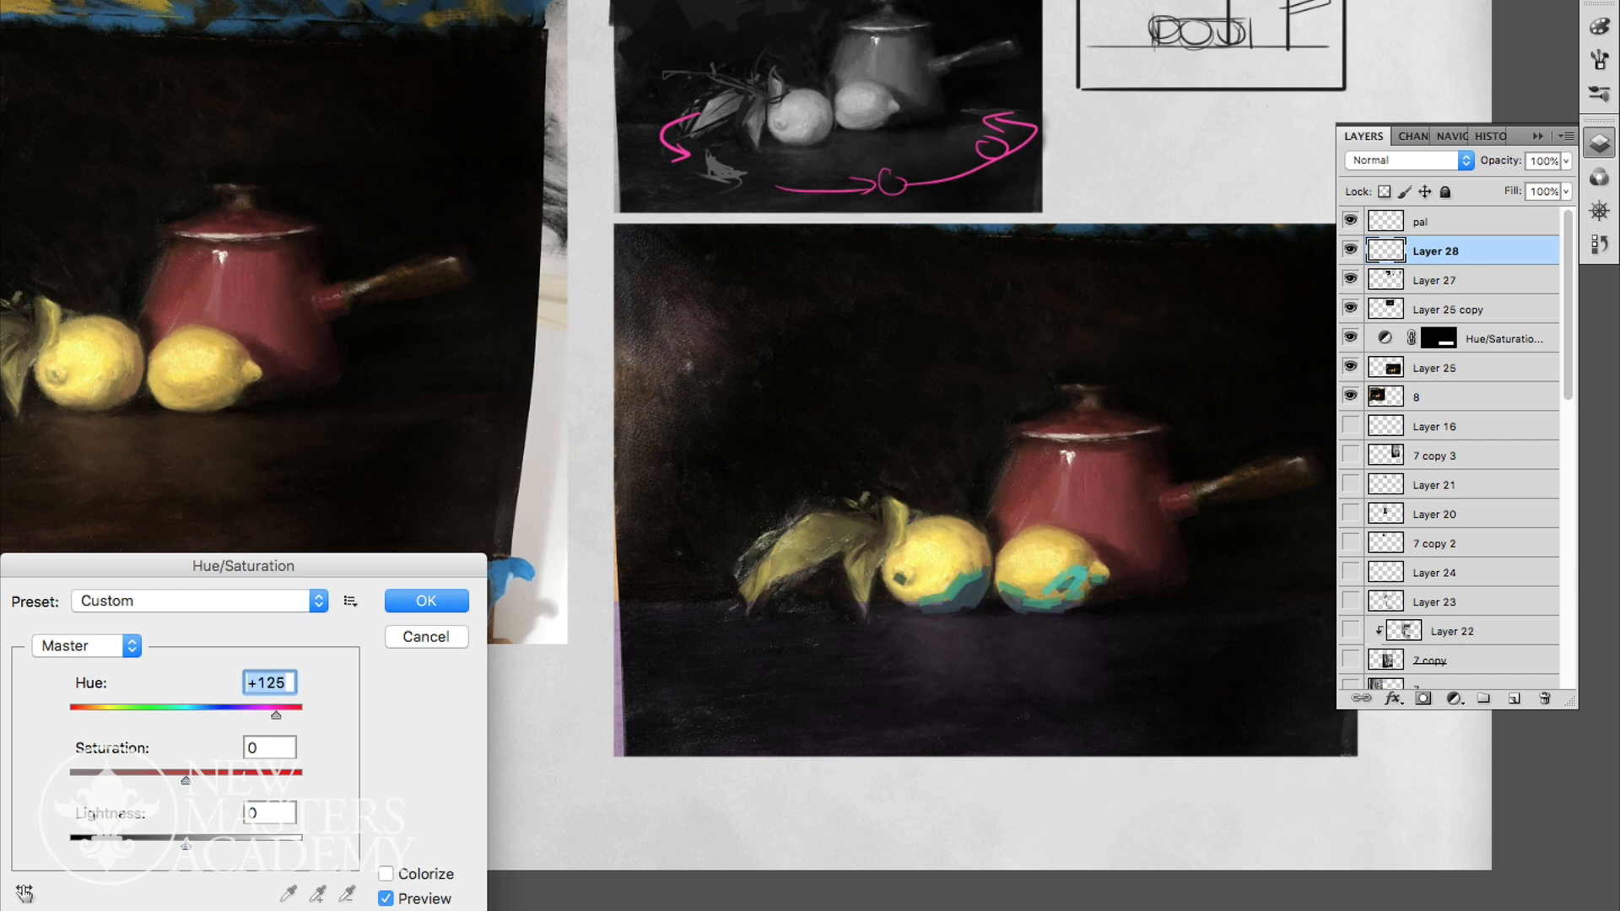
click(426, 601)
click(1566, 161)
drag(1567, 183, 1538, 183)
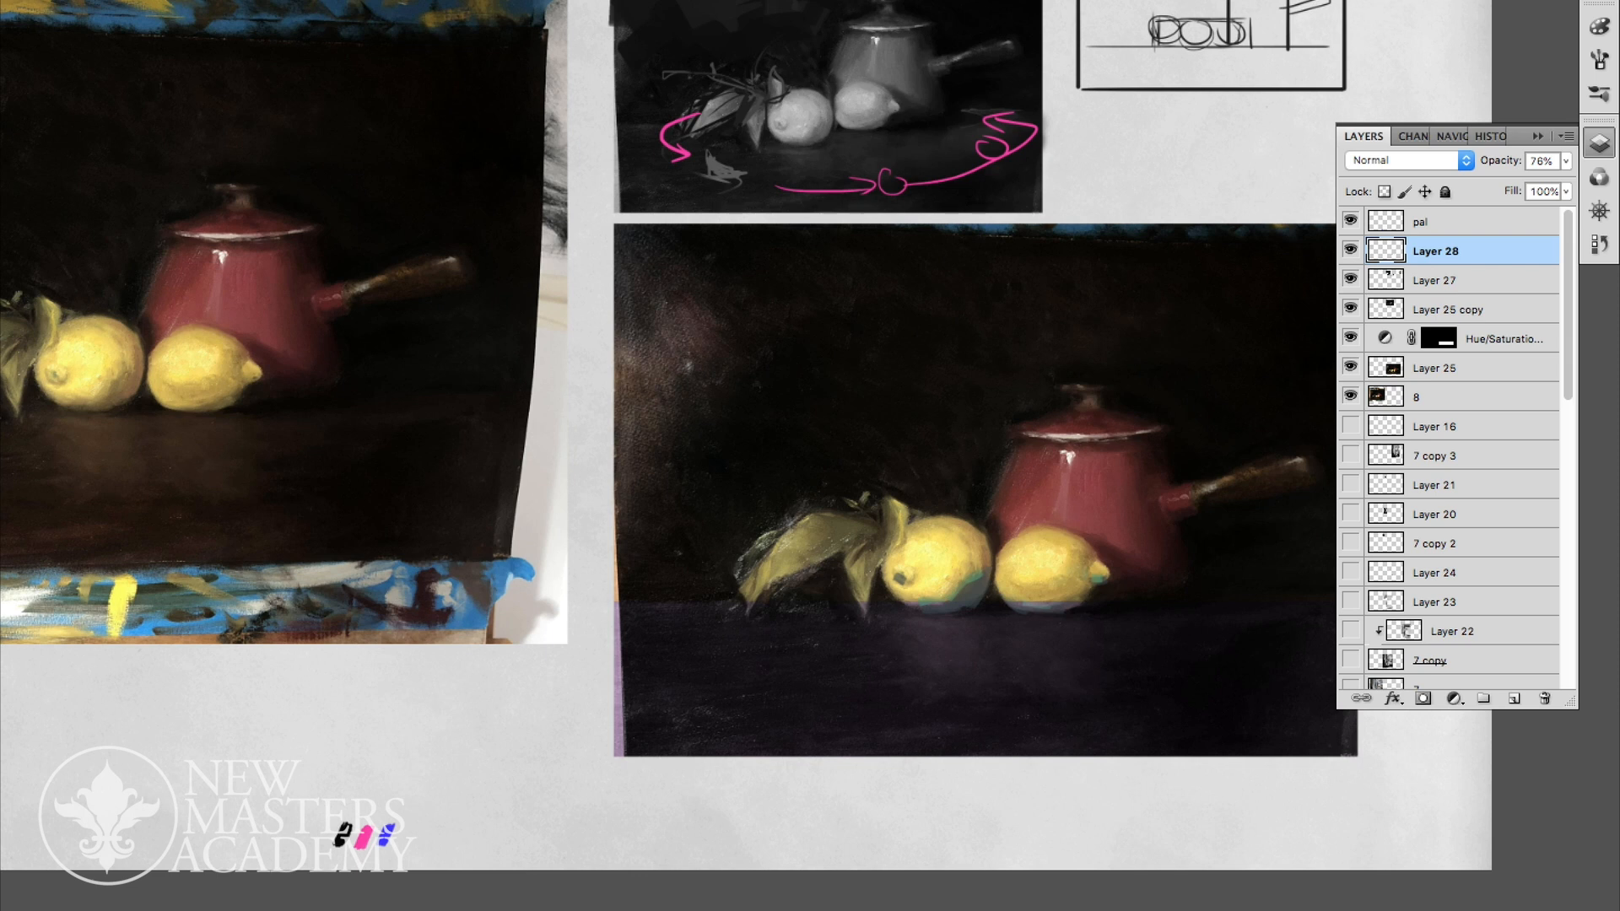
drag(945, 473, 888, 476)
scroll(1109, 542, up, 1)
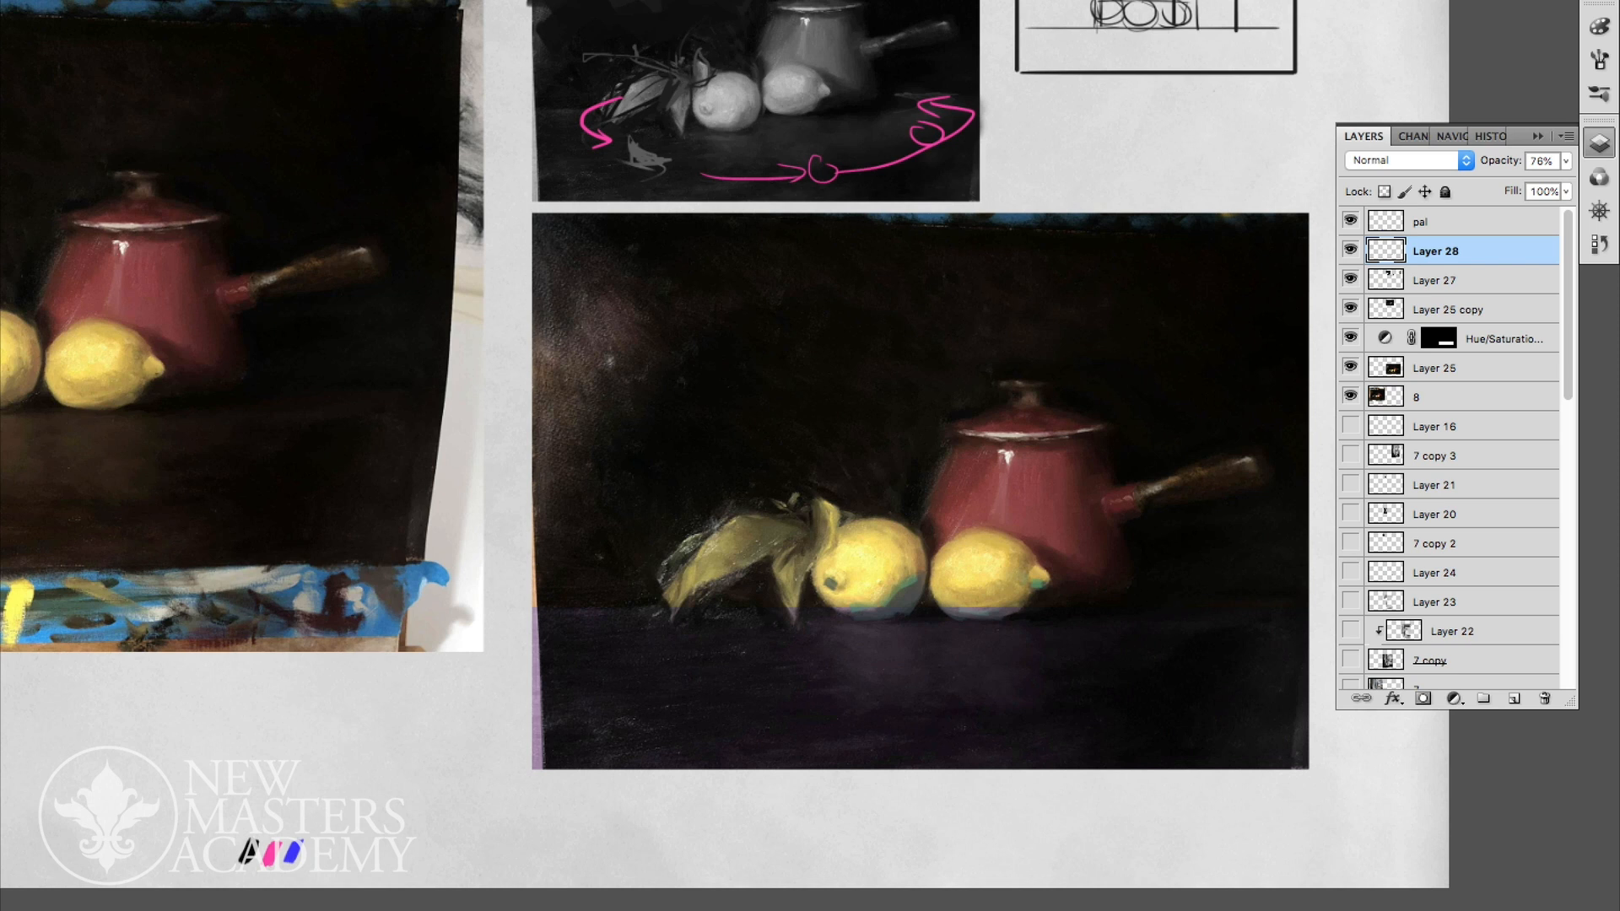
- Hide Layer 28 and Layer 27, then lower the table's Hue/Saturation adjustment layer to 28% opacity
click(1351, 251)
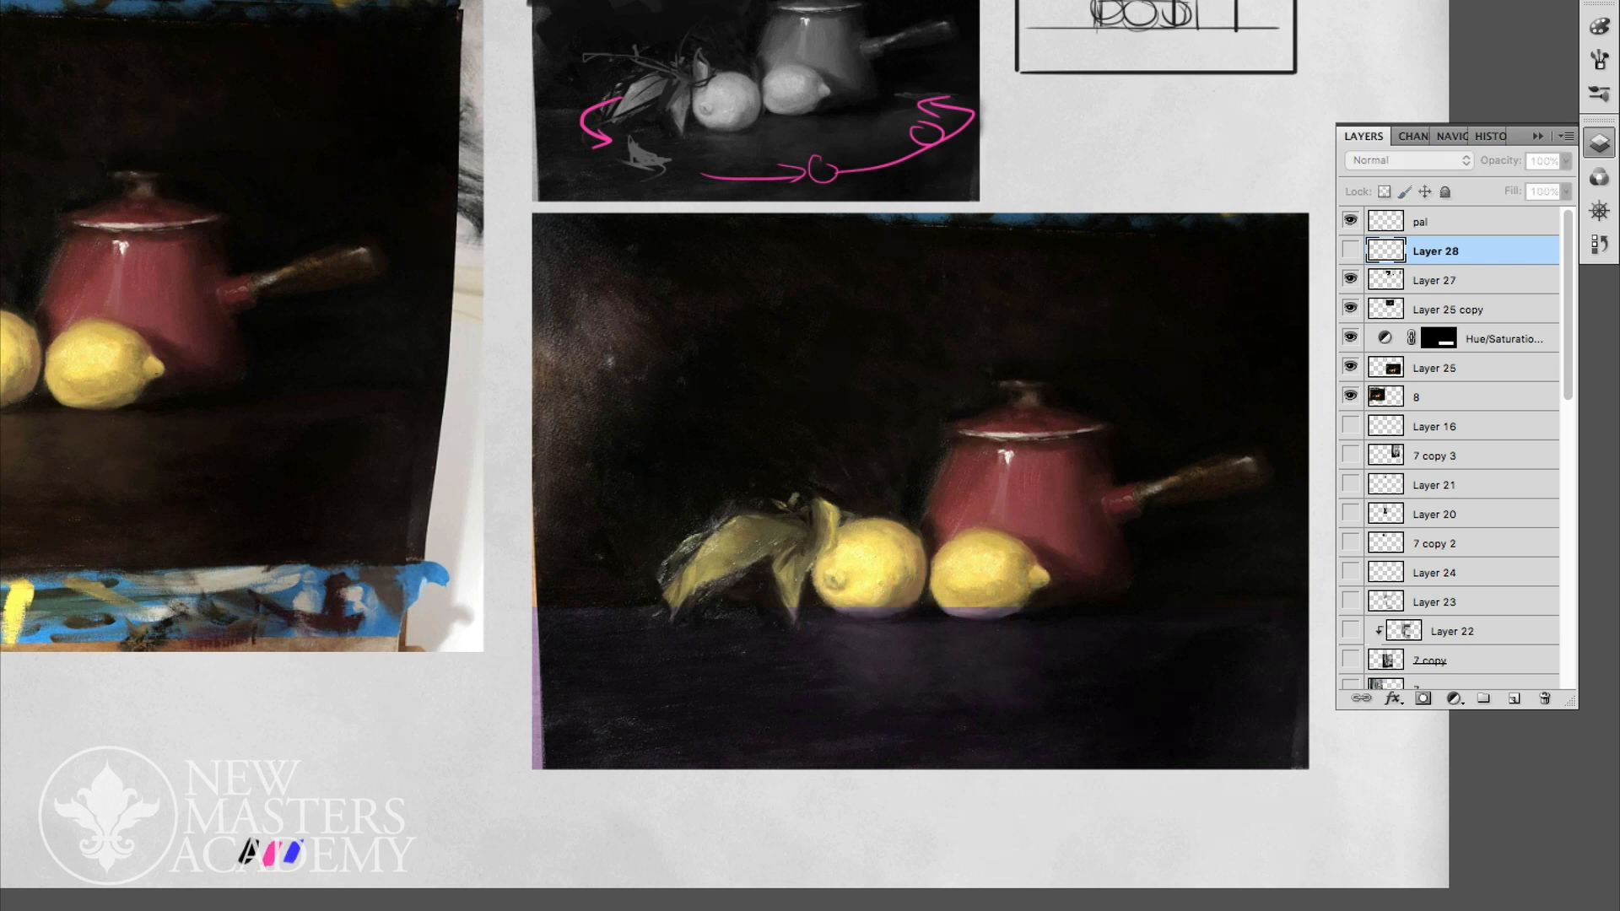
click(1351, 279)
click(1350, 337)
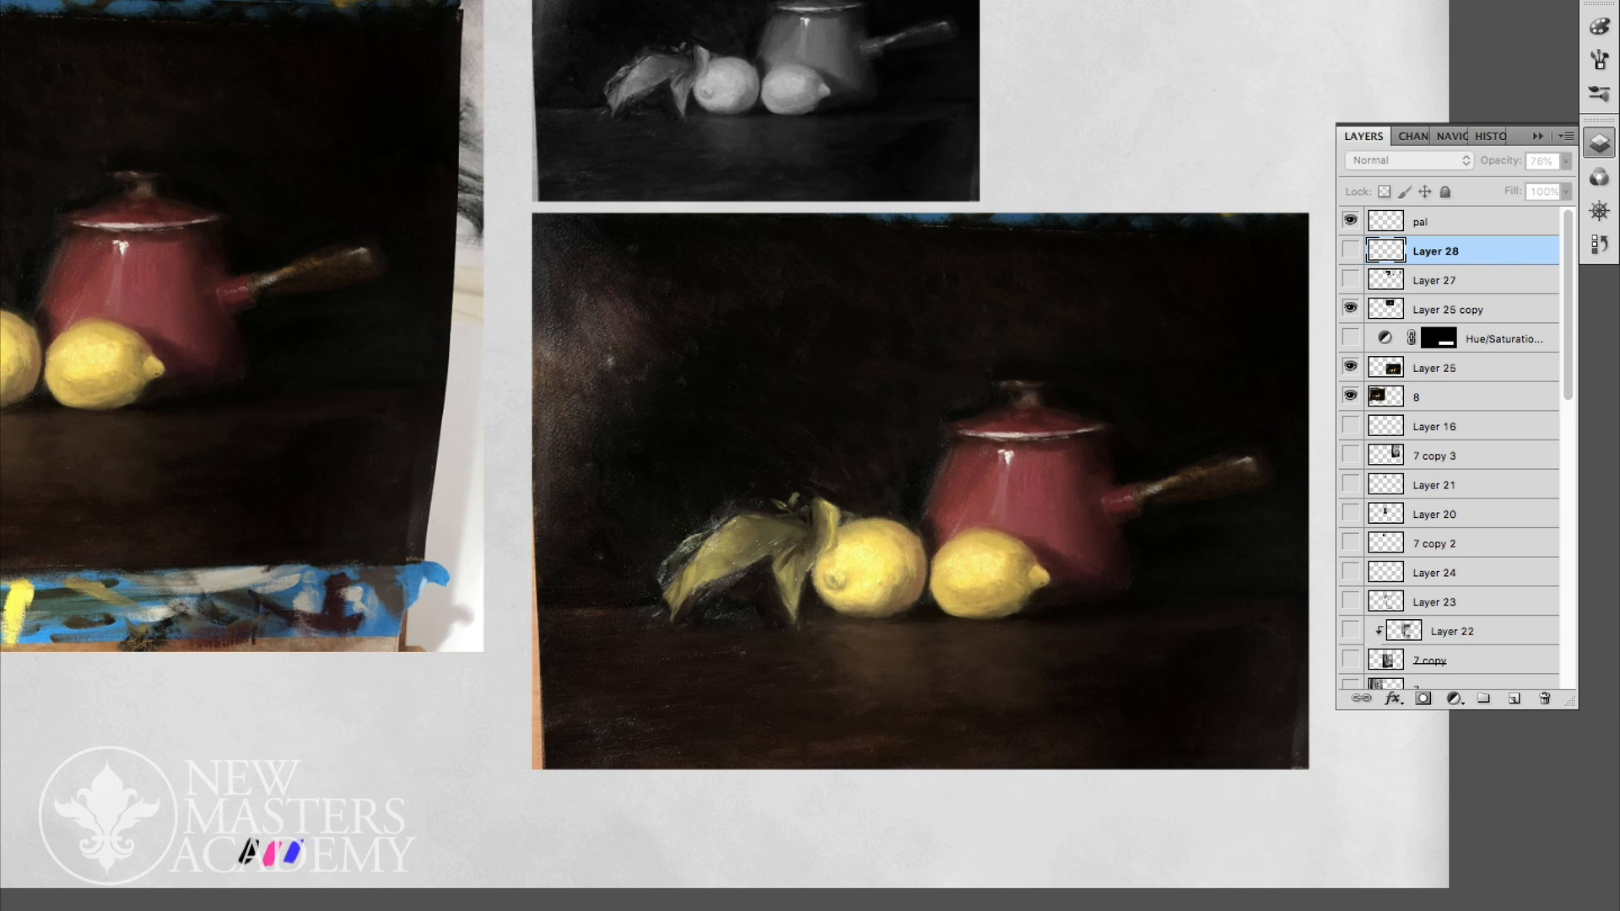
click(1351, 337)
click(1503, 338)
click(1566, 161)
drag(1567, 183, 1484, 183)
key(Return)
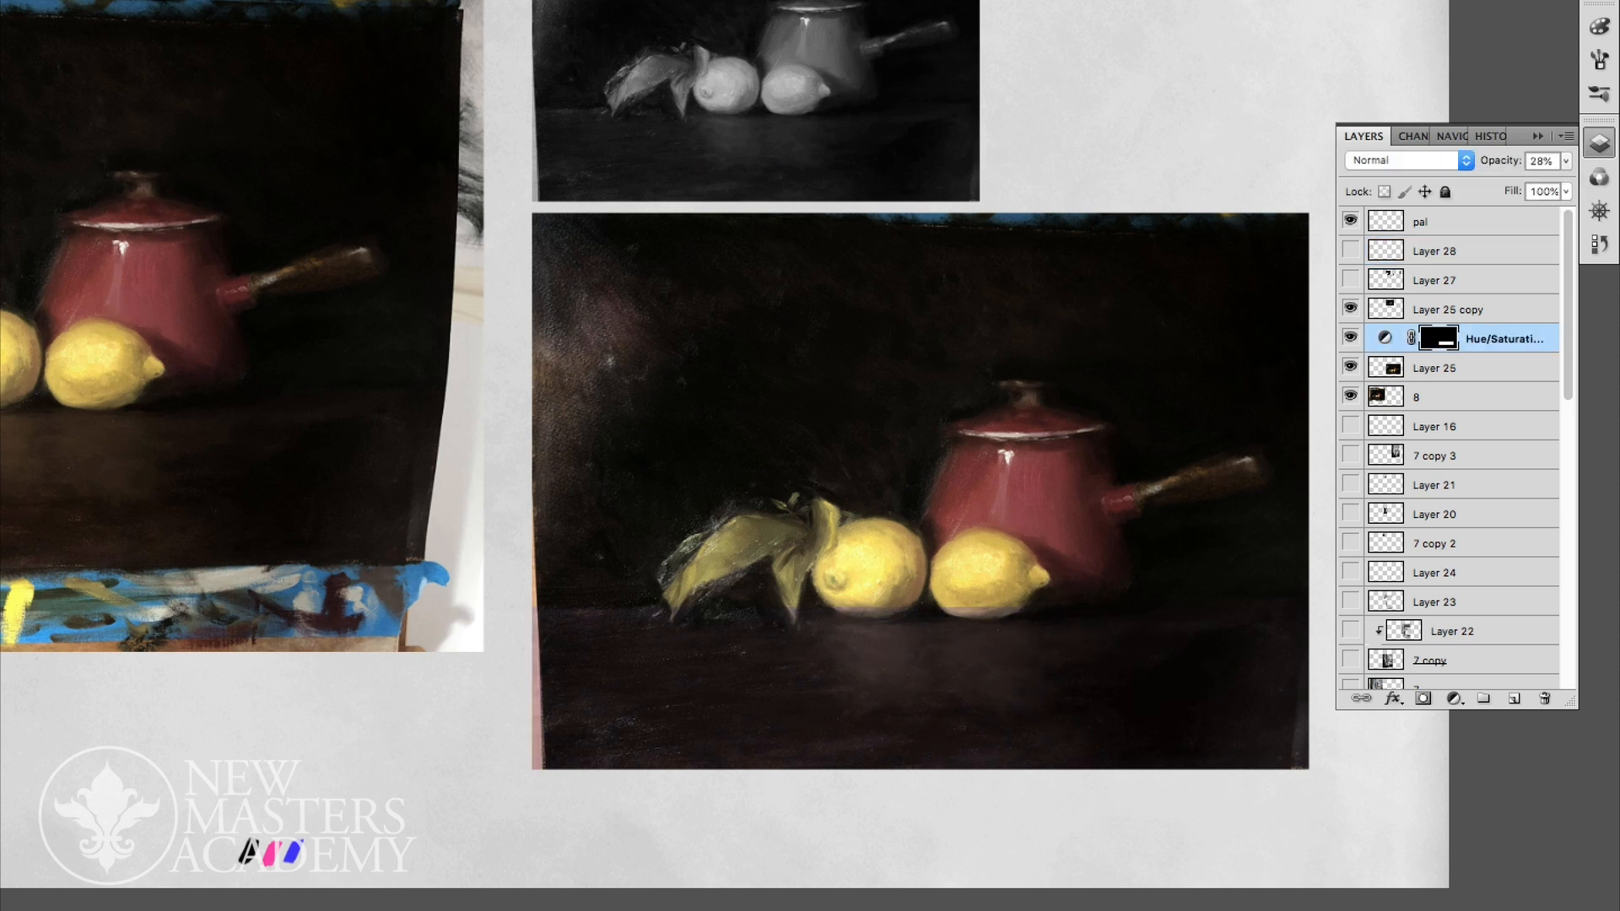
- Show Layer 28 again and move it below Layer 25 copy in the layer stack
click(1351, 279)
click(1468, 280)
click(1351, 279)
click(1350, 250)
mouse_move(1468, 251)
mouse_down()
mouse_move(1468, 305)
mouse_move(1468, 267)
mouse_up()
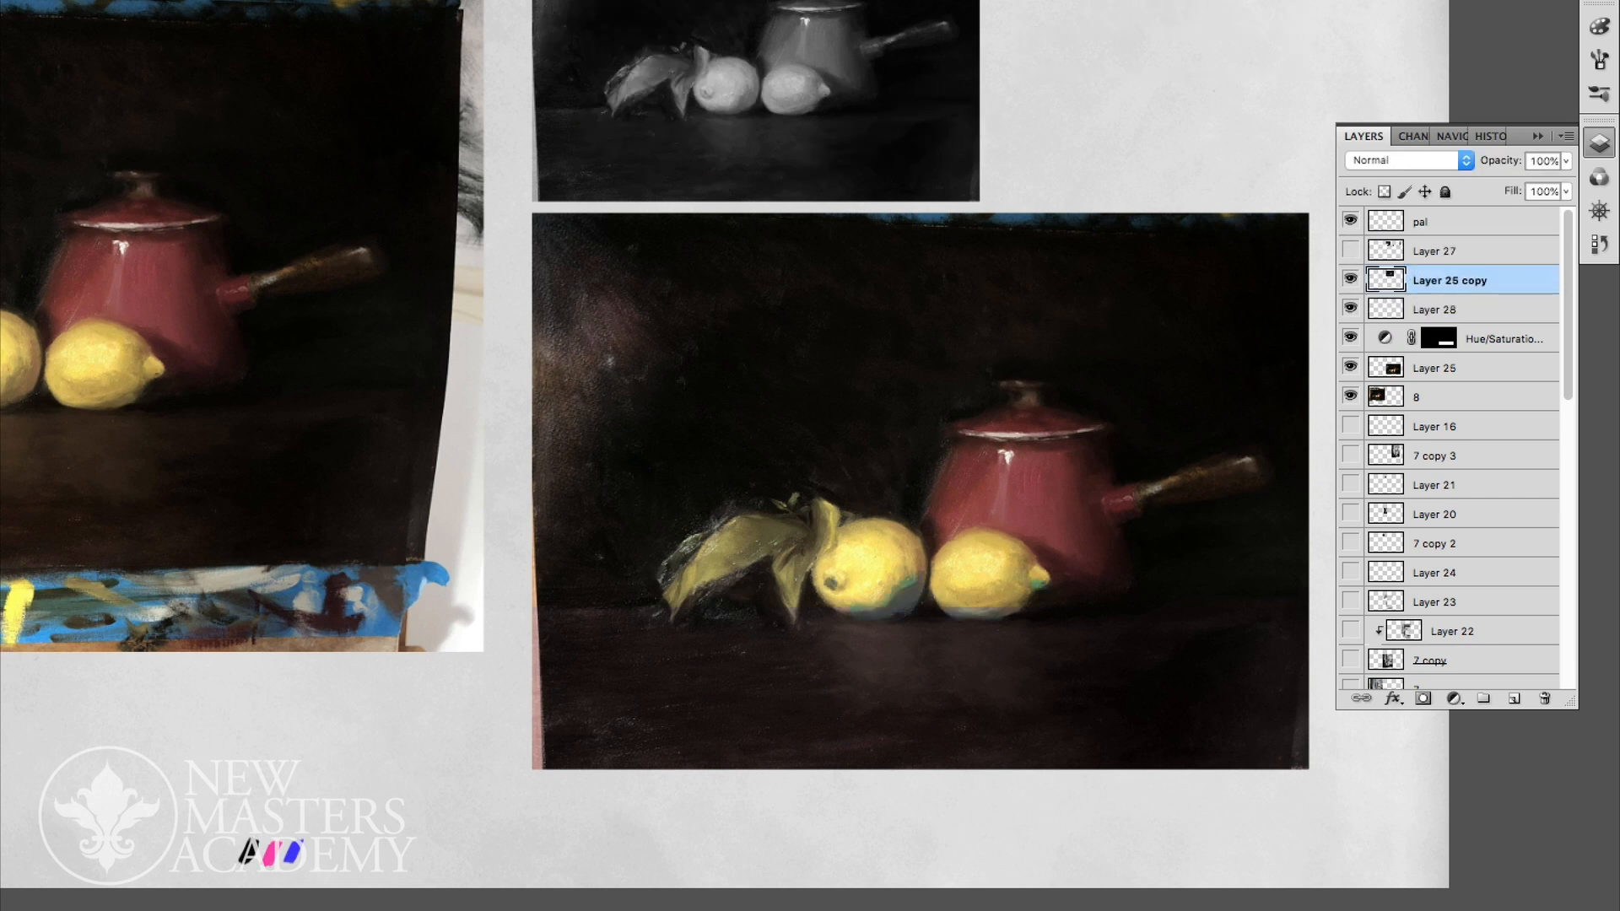
- Show Layer 27, merge it into Layer 25 copy, and place Layer 28 above the merged layer
click(1350, 251)
click(1468, 251)
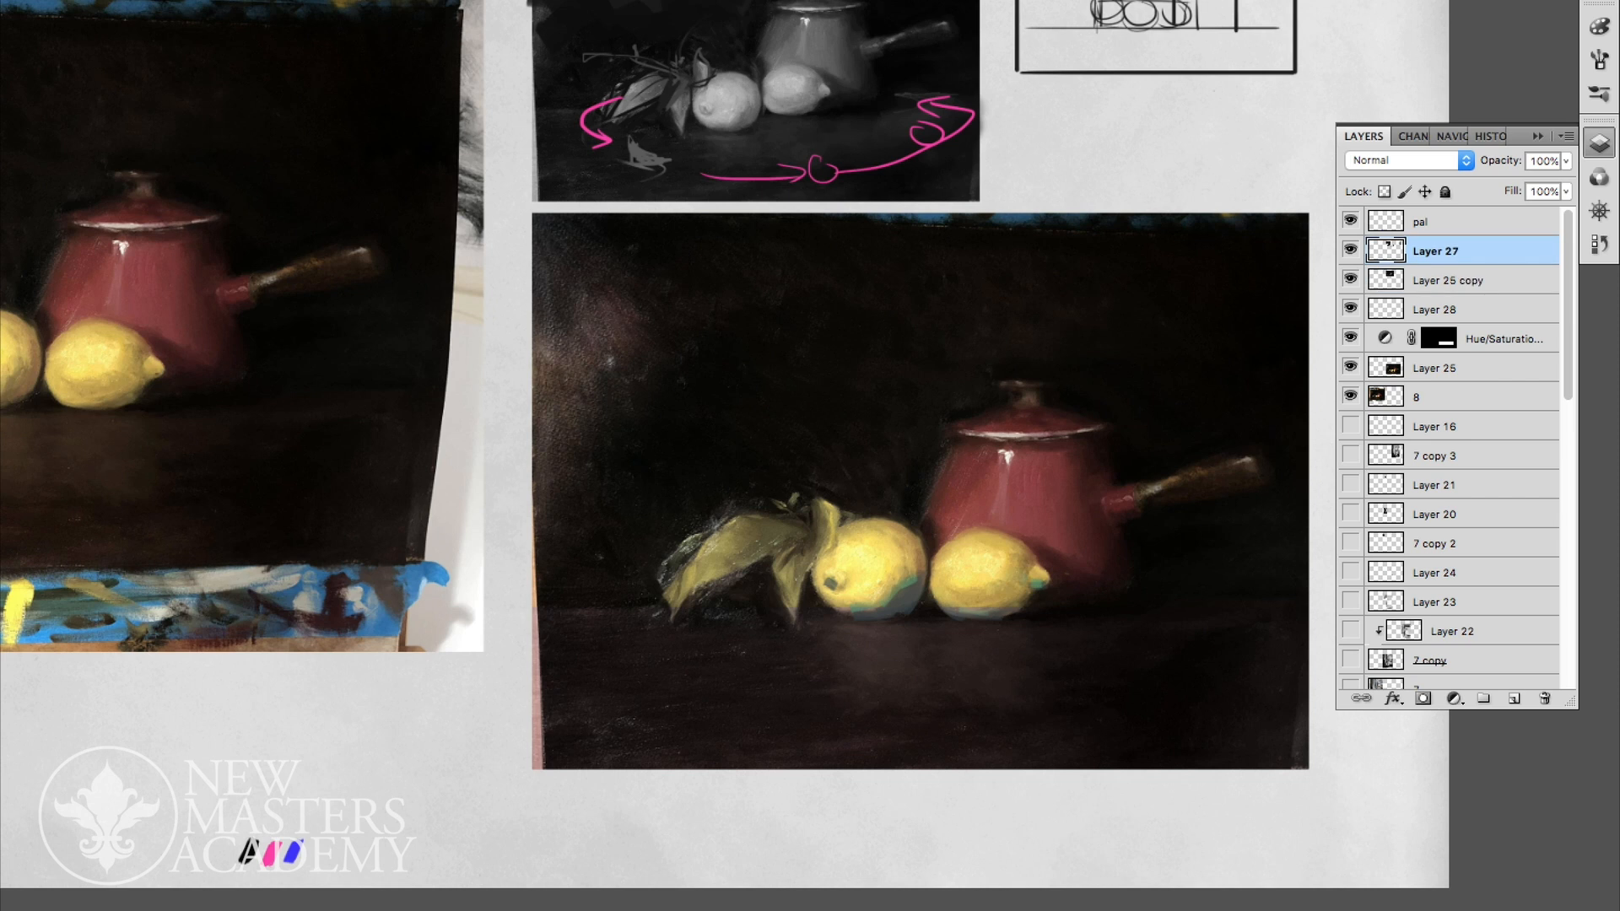
key(super+e)
click(1468, 280)
drag(1469, 251, 1468, 290)
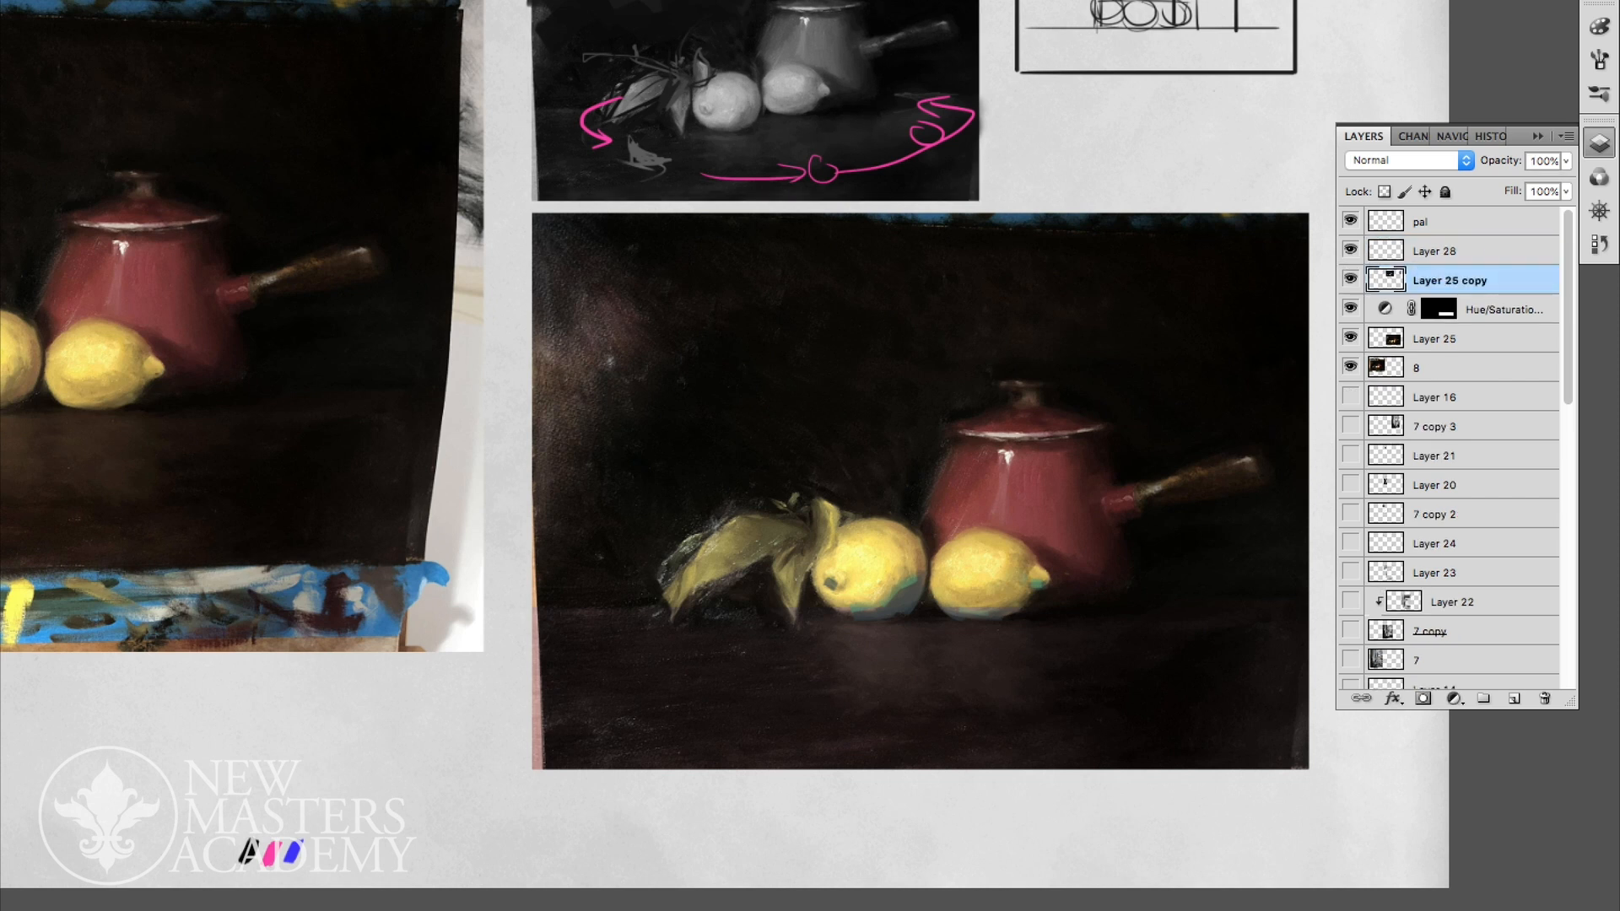
- Shift the hue of the lemon shadow strokes on Layer 28 further towards blue with Hue/Saturation
click(1351, 251)
click(1351, 250)
click(1468, 251)
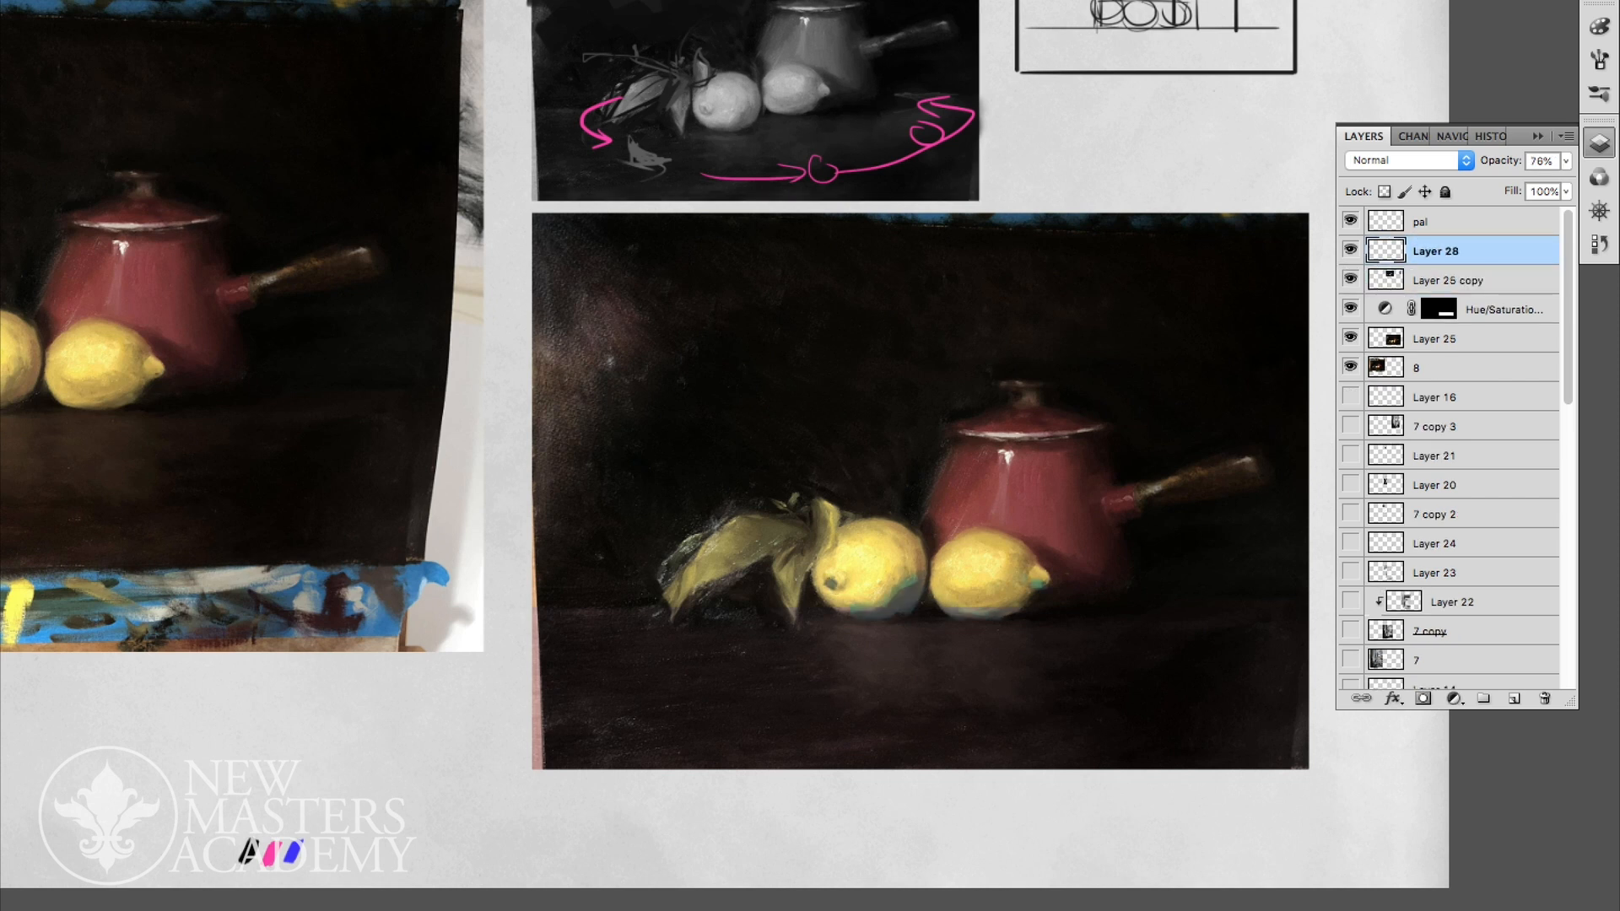
key(super+u)
key(Escape)
key(super+u)
drag(185, 716, 215, 716)
key(Return)
- Sample nearby colours and refine the bluish reflected-light strokes beneath both lemons on Layer 28
alt+click(906, 605)
drag(835, 606, 877, 611)
alt+click(904, 605)
alt+click(1000, 615)
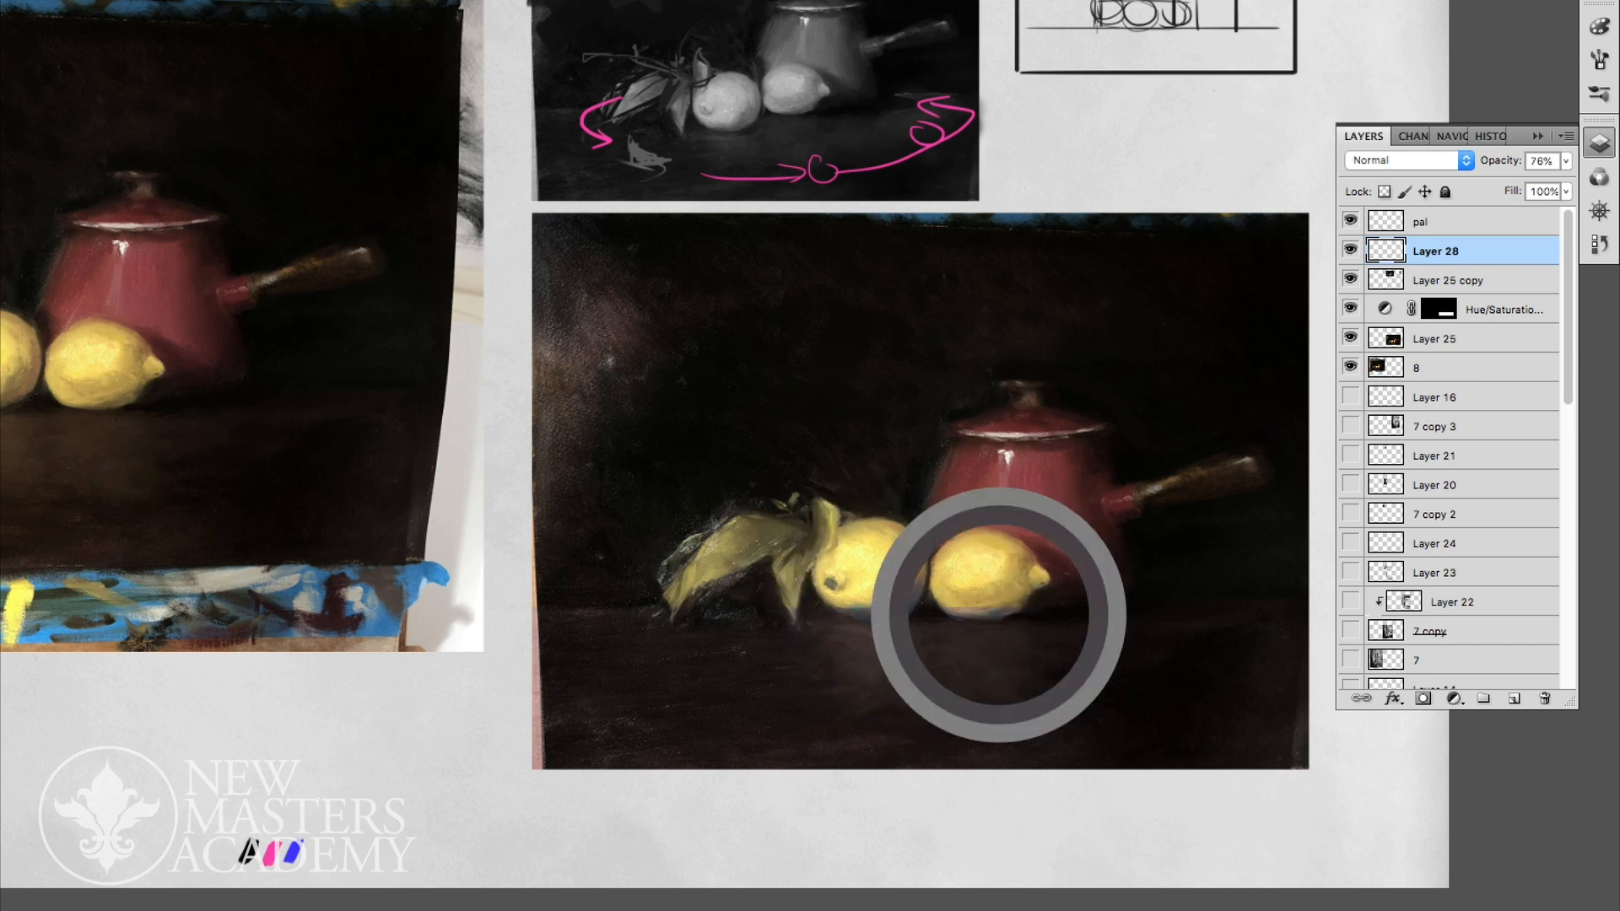
drag(942, 601, 959, 611)
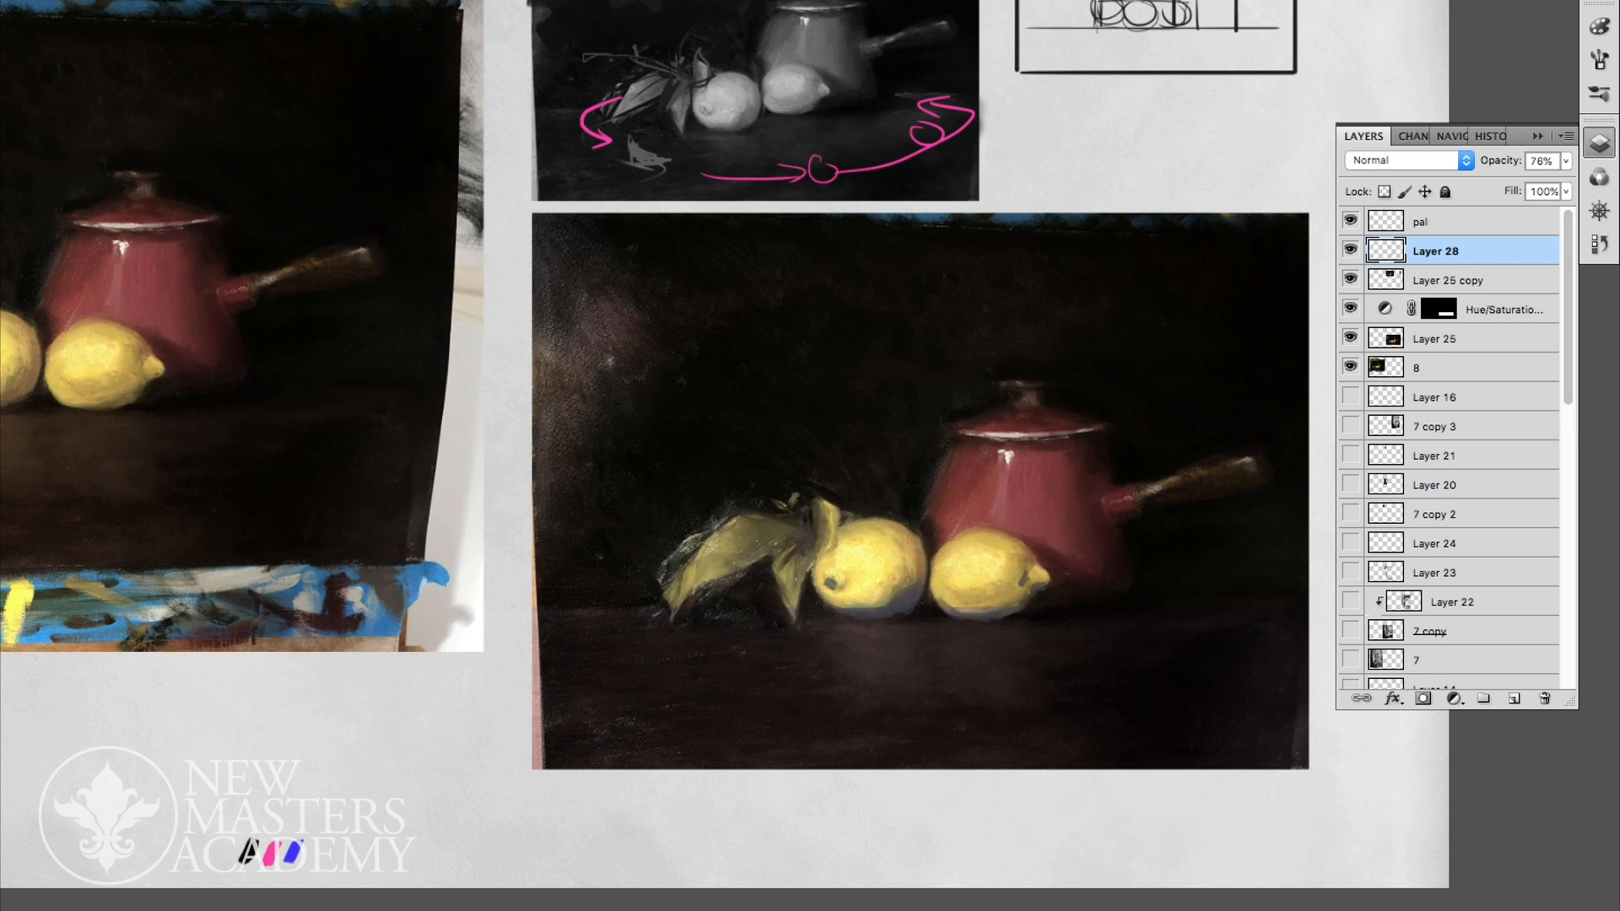
- Add a new layer above Layer 28 and mix a purple with hue 280, saturation 56 and brightness 34
click(1515, 698)
alt+click(1114, 565)
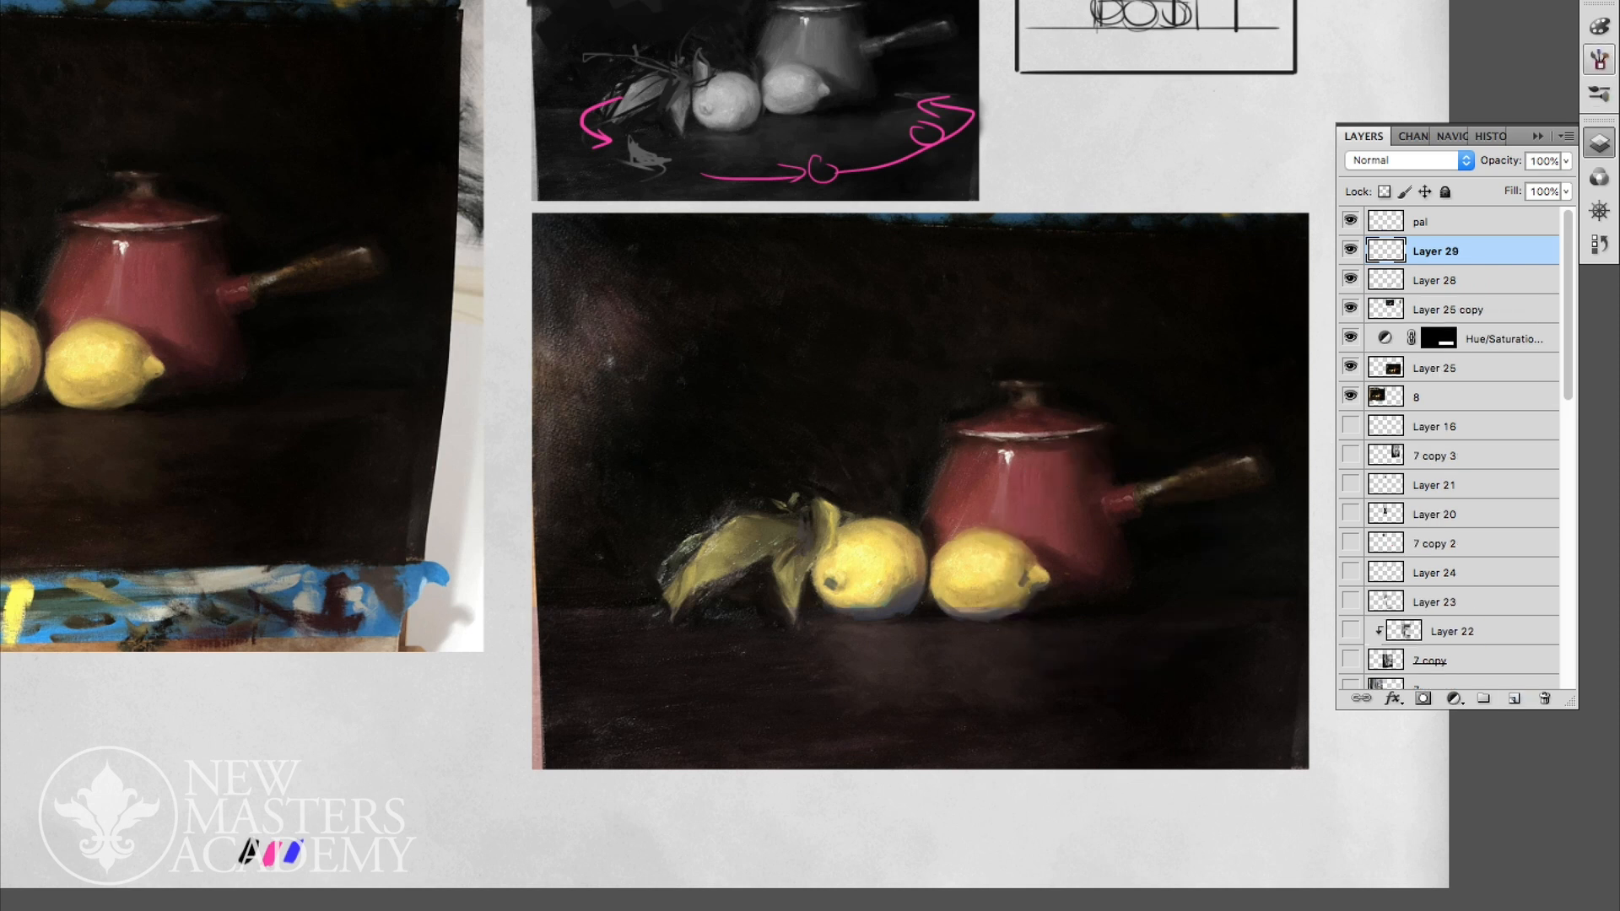
click(1599, 27)
drag(1413, 52, 1468, 79)
drag(1422, 104, 1444, 104)
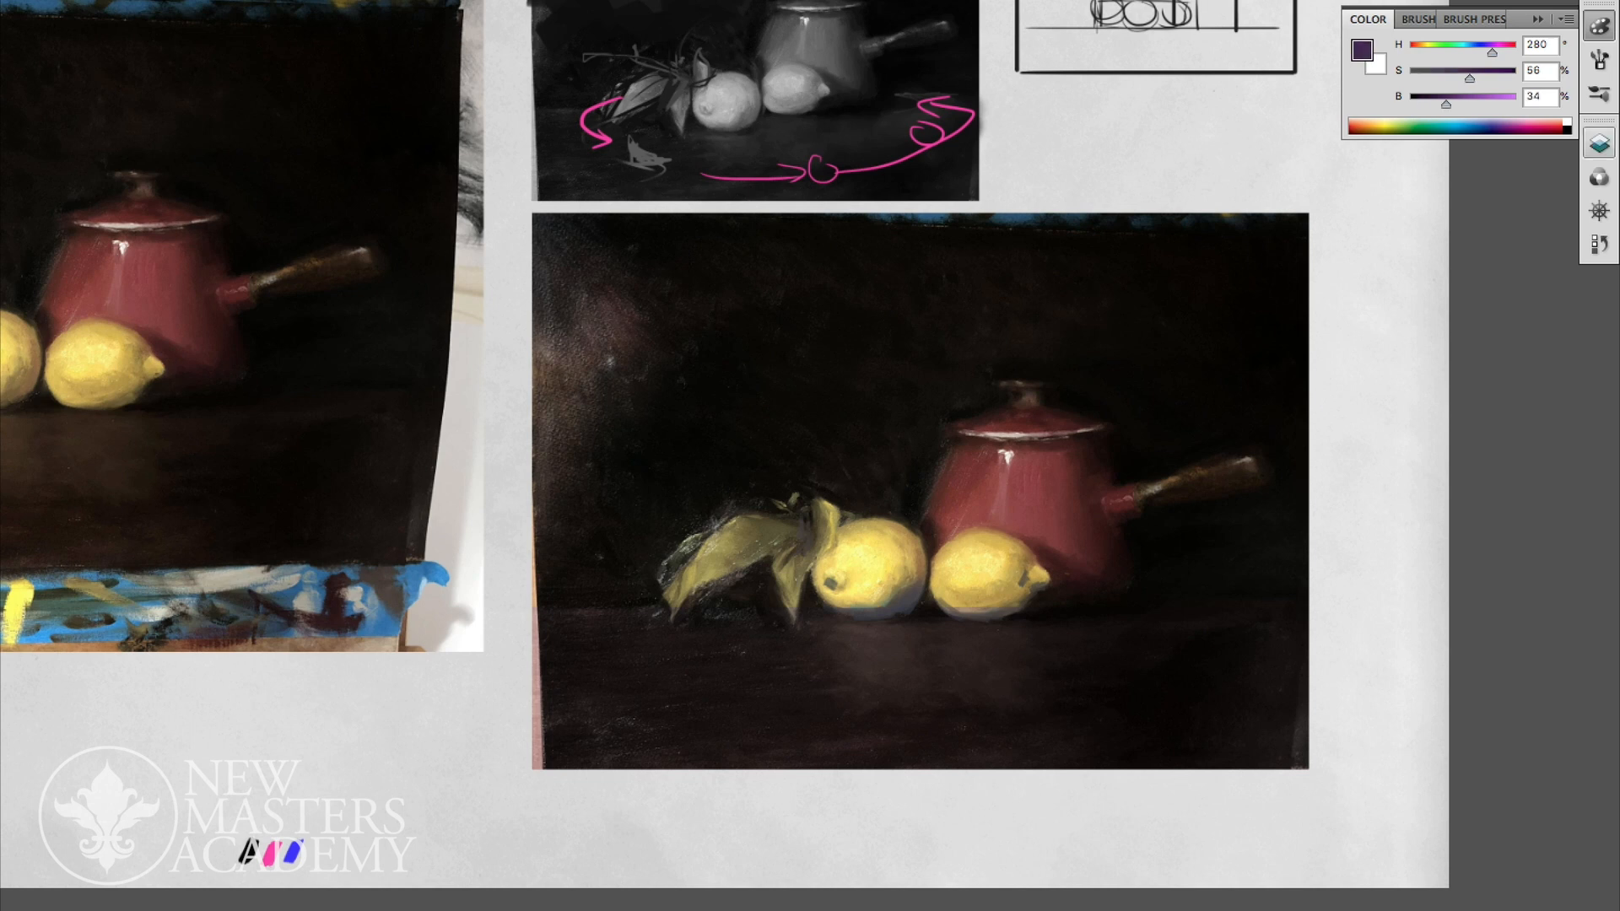
- Paint purple strokes on the pot's shadow side, along its lower right edge and beneath the lid rim
click(1600, 143)
mouse_move(1120, 547)
mouse_down()
mouse_move(1123, 580)
mouse_move(1065, 574)
mouse_move(1106, 589)
mouse_move(1040, 596)
mouse_up()
drag(1087, 456, 1098, 469)
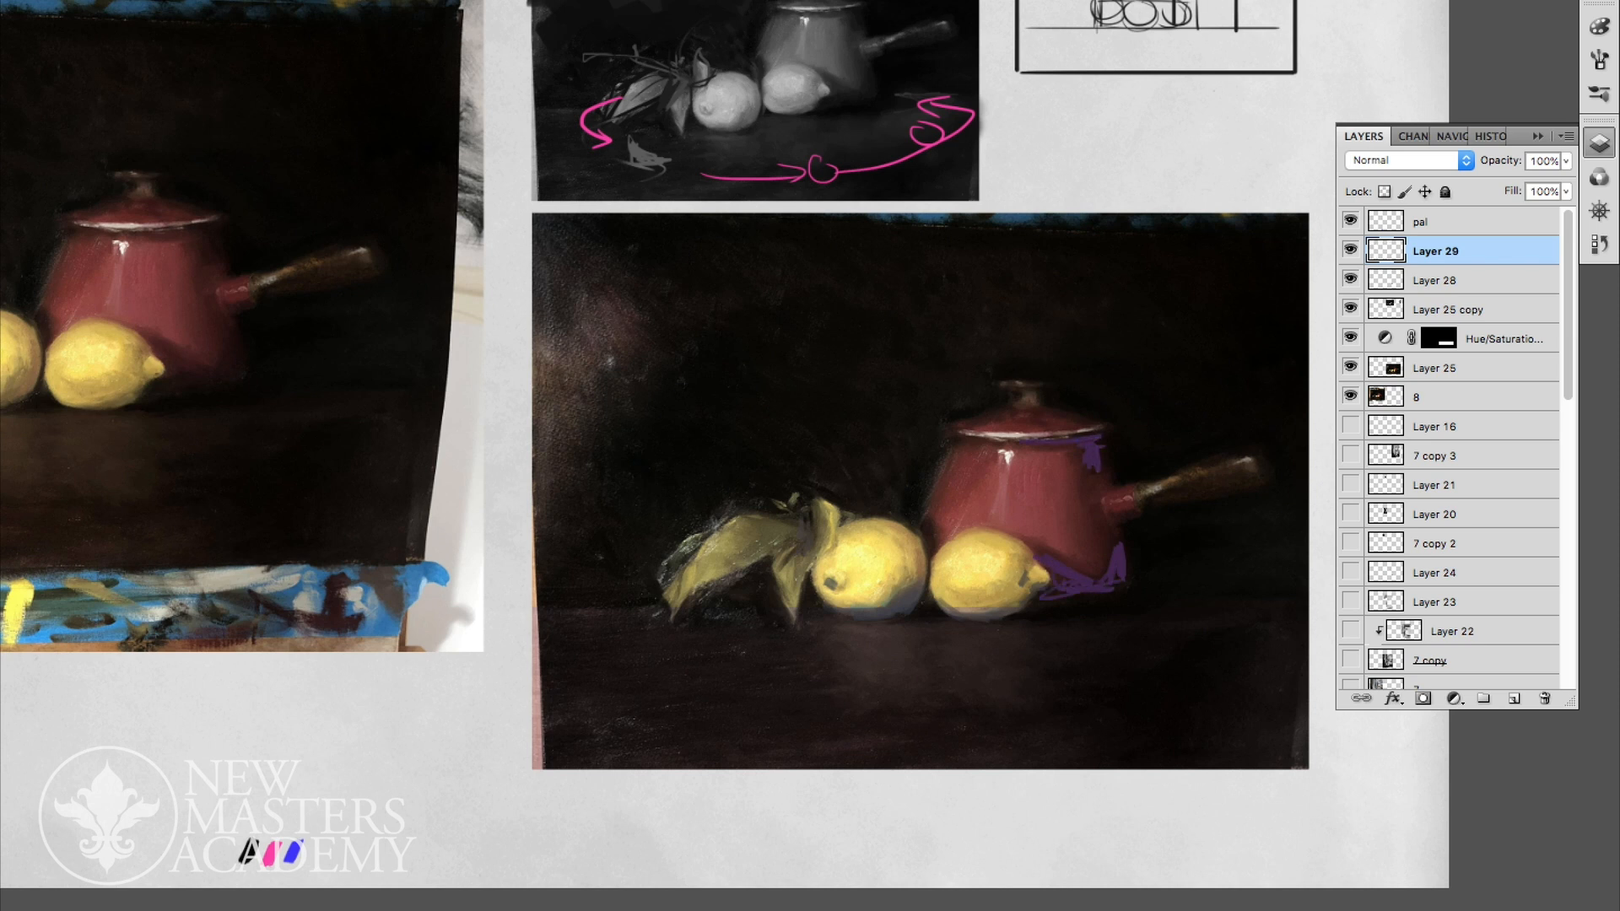
- Paint purple beneath the pot's handle, then adjust Layer 29 with Hue/Saturation at hue -37, saturation -45 and lightness -33
drag(1113, 521, 1254, 482)
key(ctrl+u)
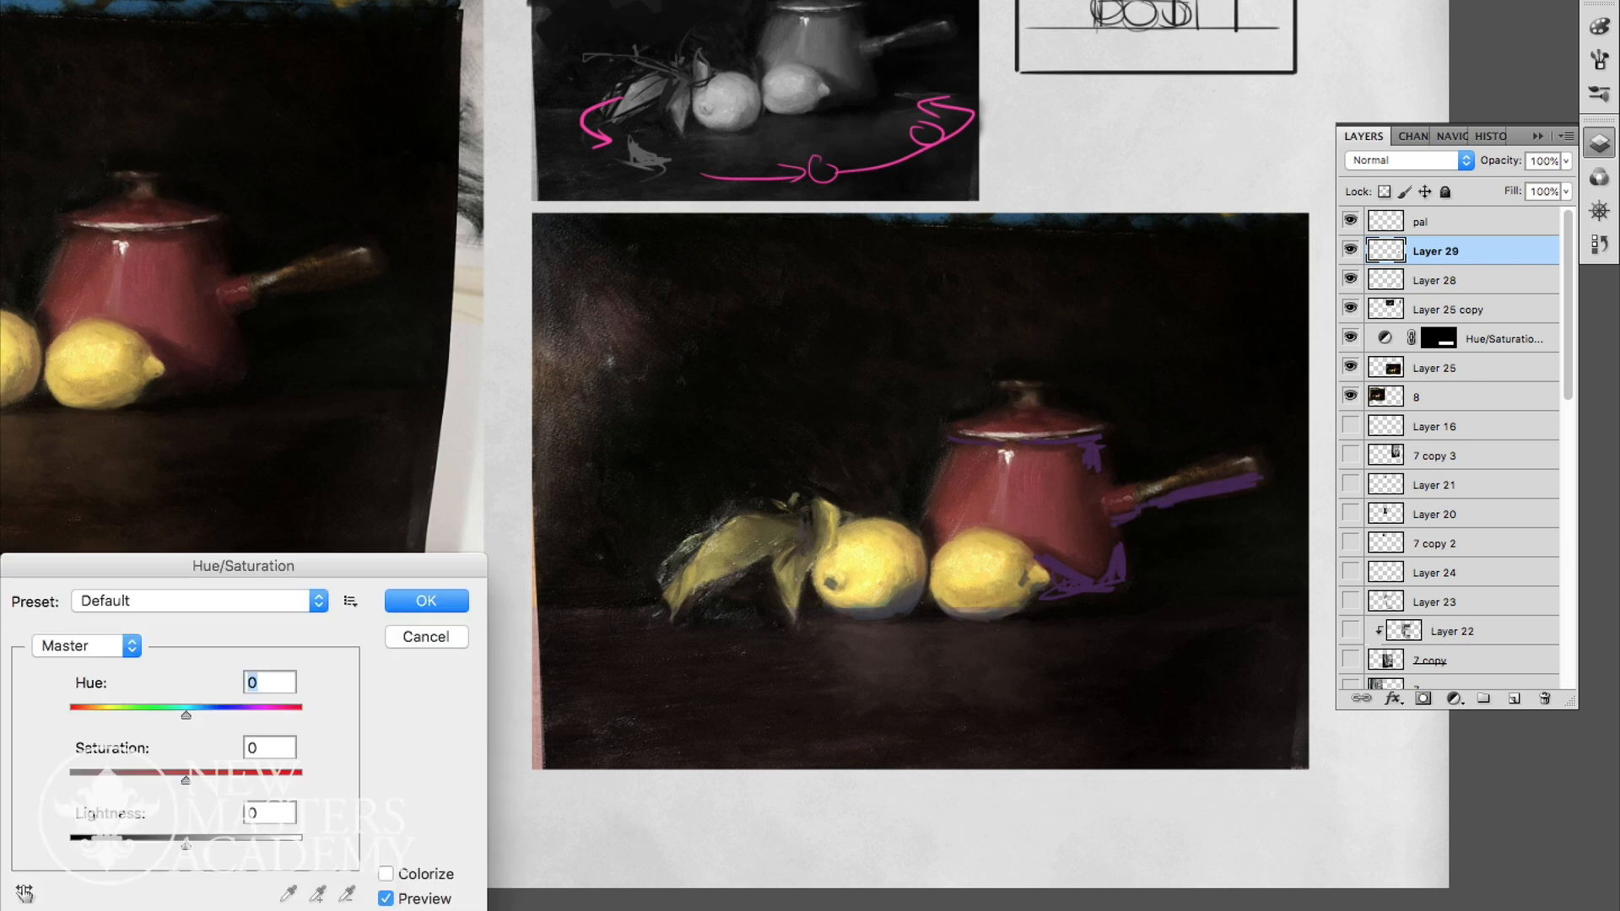
drag(185, 846, 145, 846)
mouse_move(185, 714)
mouse_down()
mouse_move(199, 715)
mouse_move(157, 715)
mouse_up()
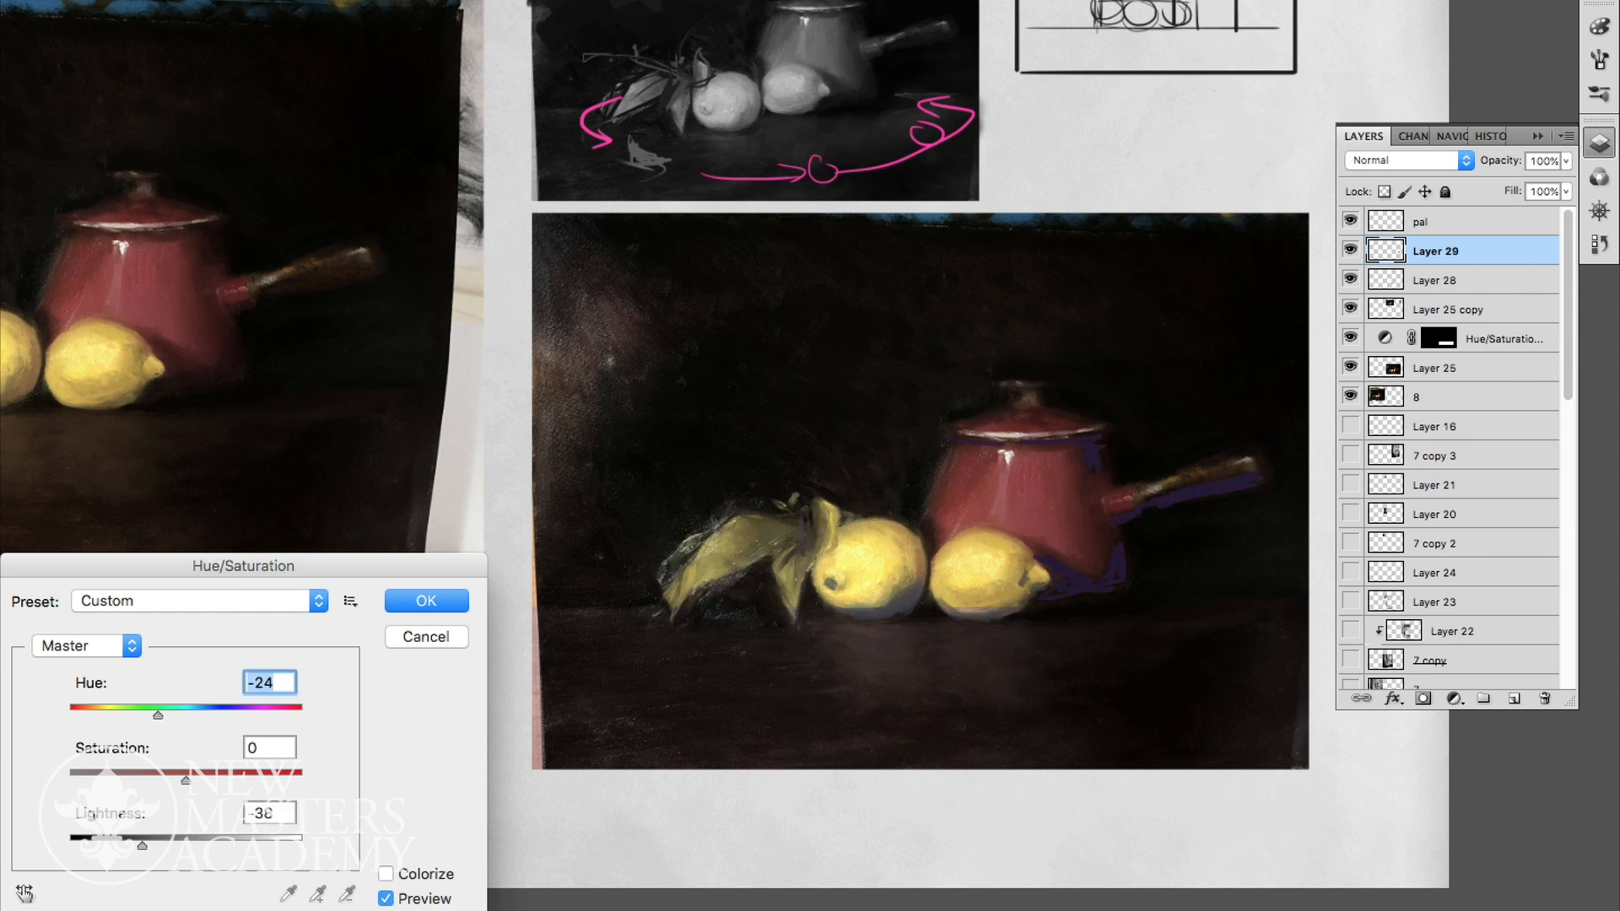
drag(143, 845, 149, 845)
drag(158, 715, 144, 714)
drag(185, 779, 135, 779)
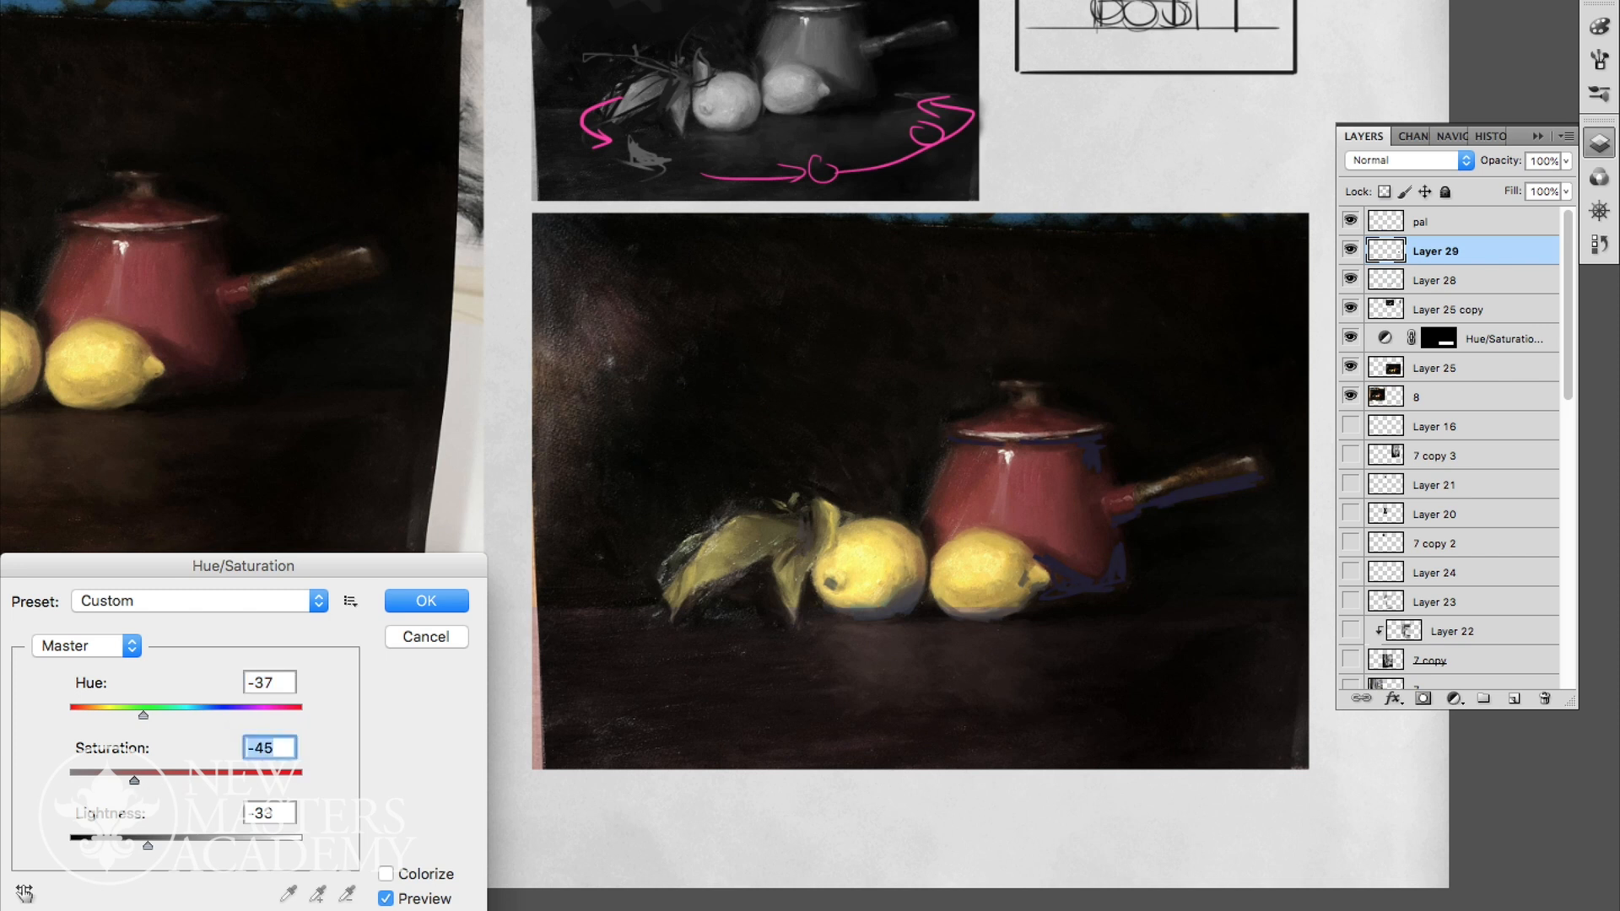
key(Return)
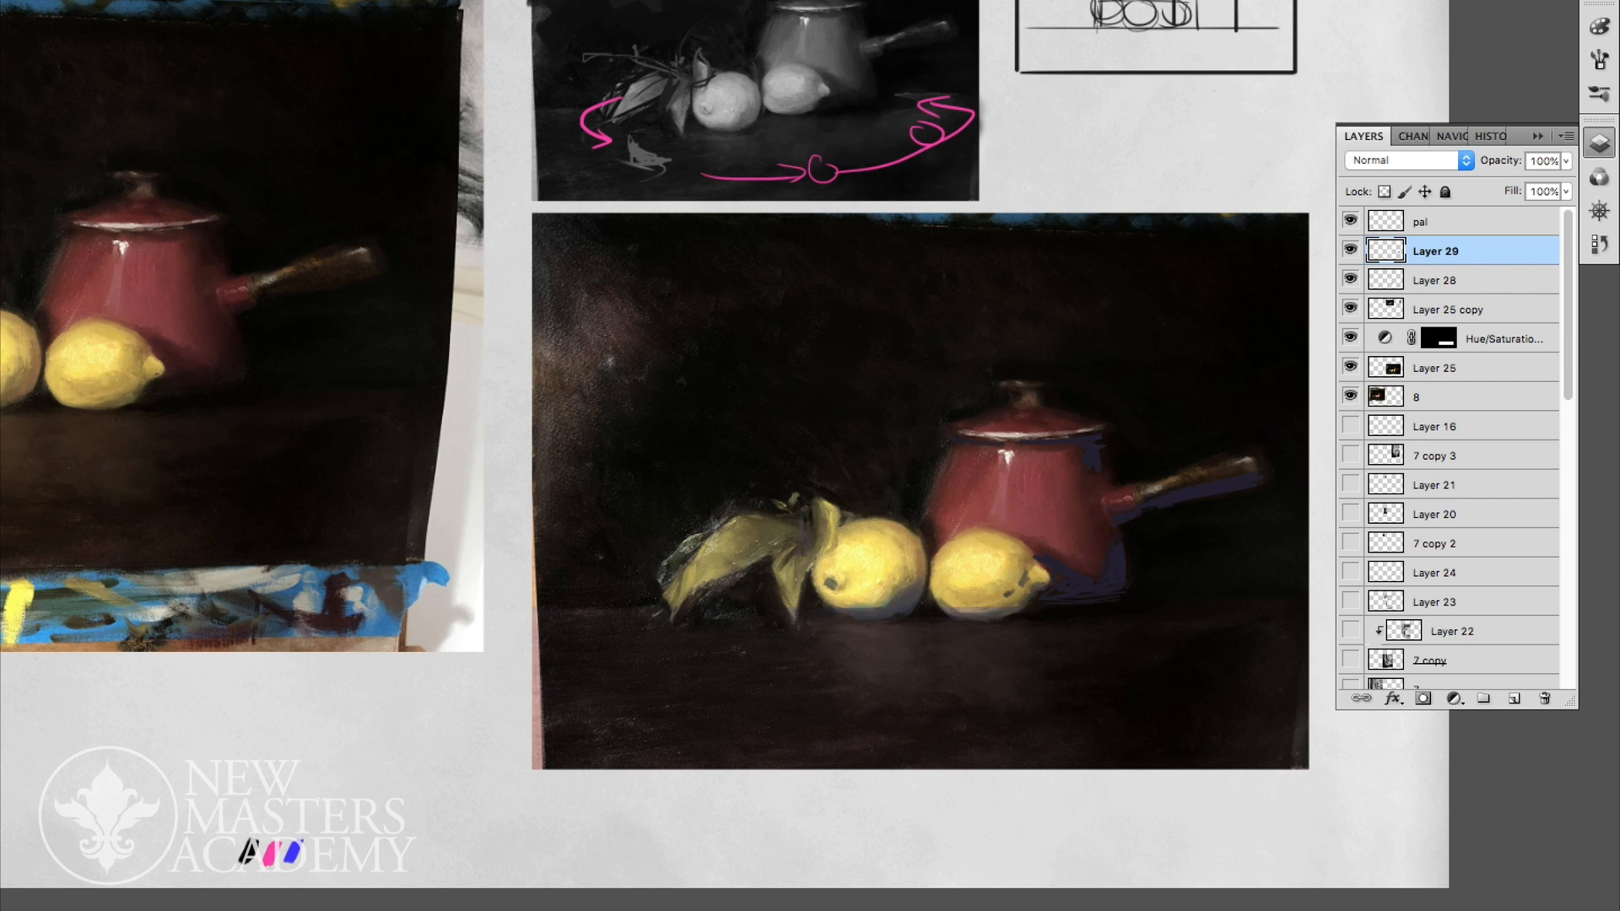
- Mix a dark blue brush colour with hue 245, saturation 88 and brightness 36
scroll(1084, 443, down, 8)
scroll(1084, 442, up, 7)
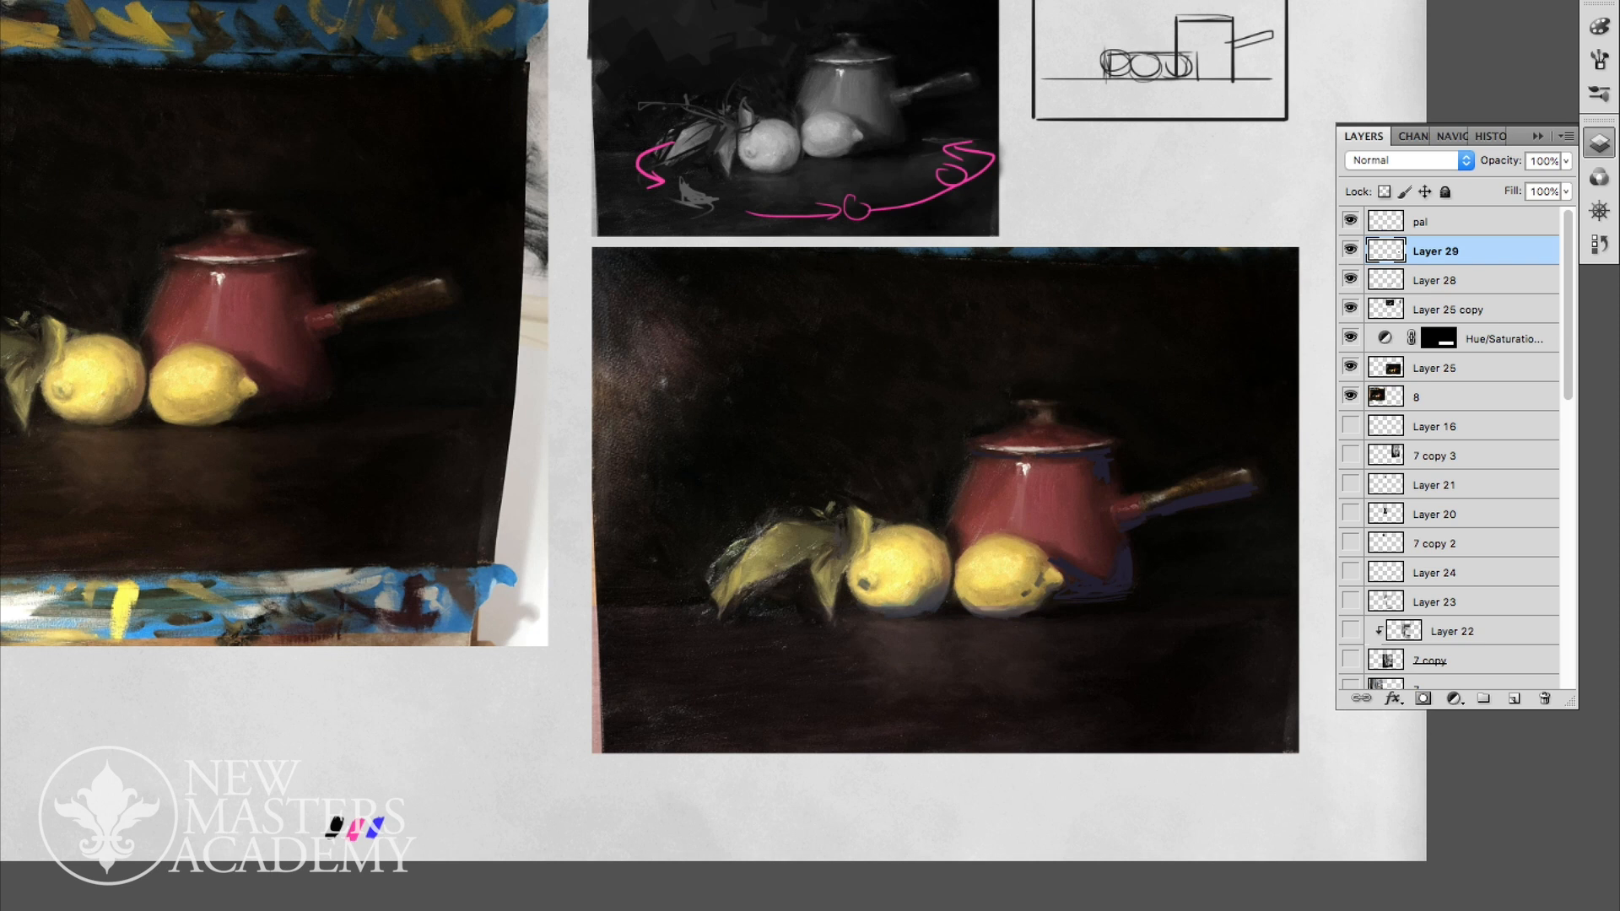
key(Tab)
key(Tab)
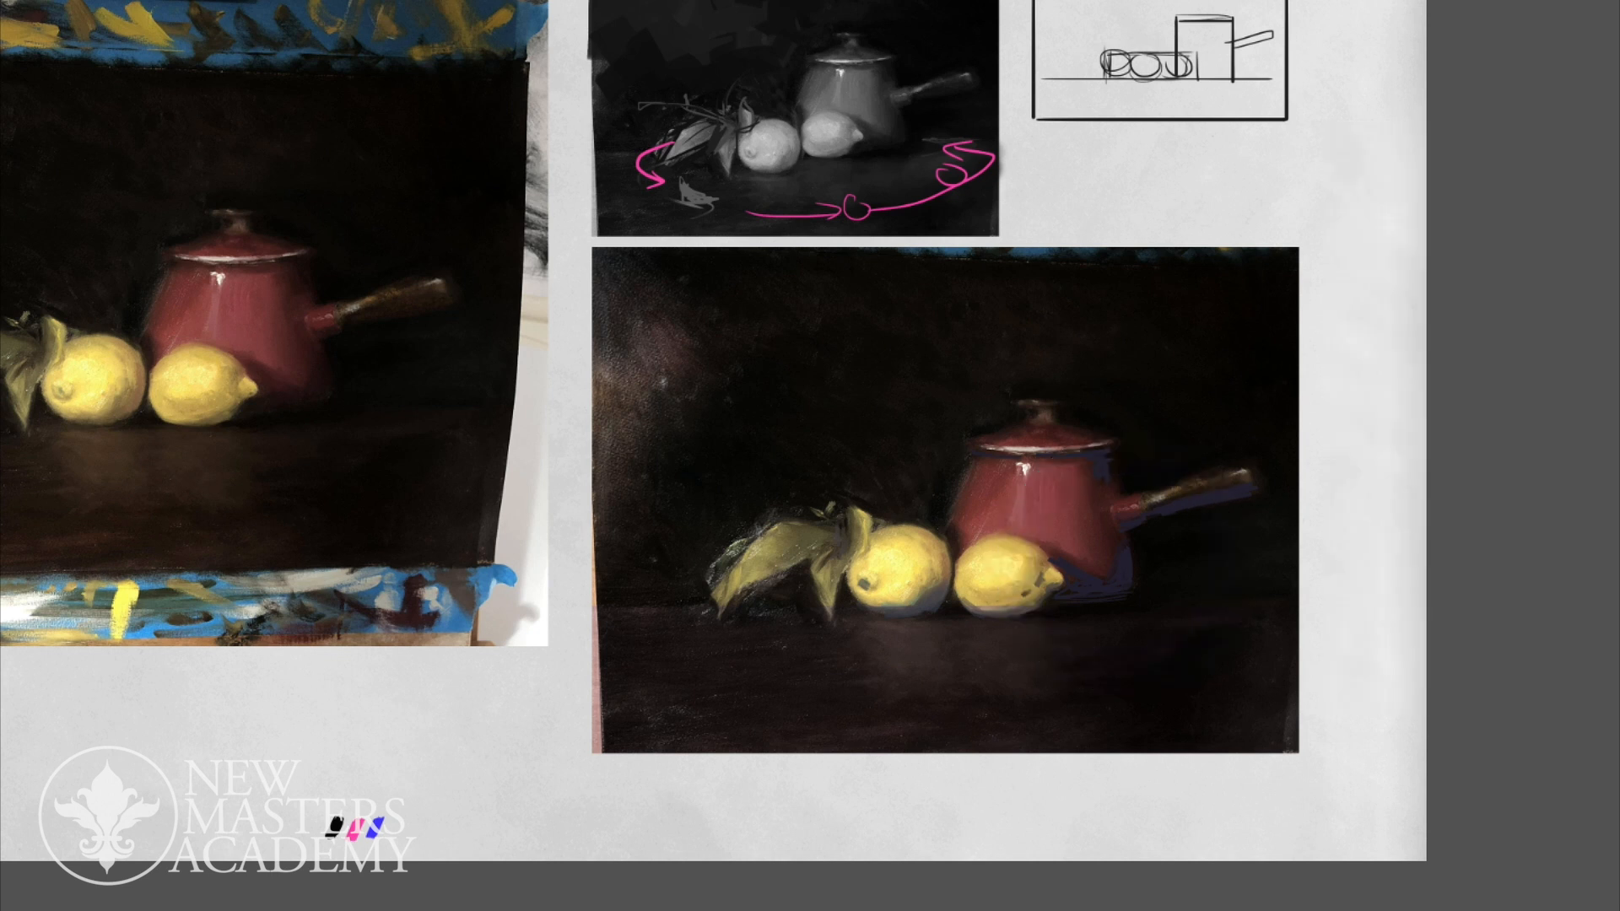
click(1599, 26)
drag(1430, 104, 1448, 104)
drag(1447, 78, 1482, 52)
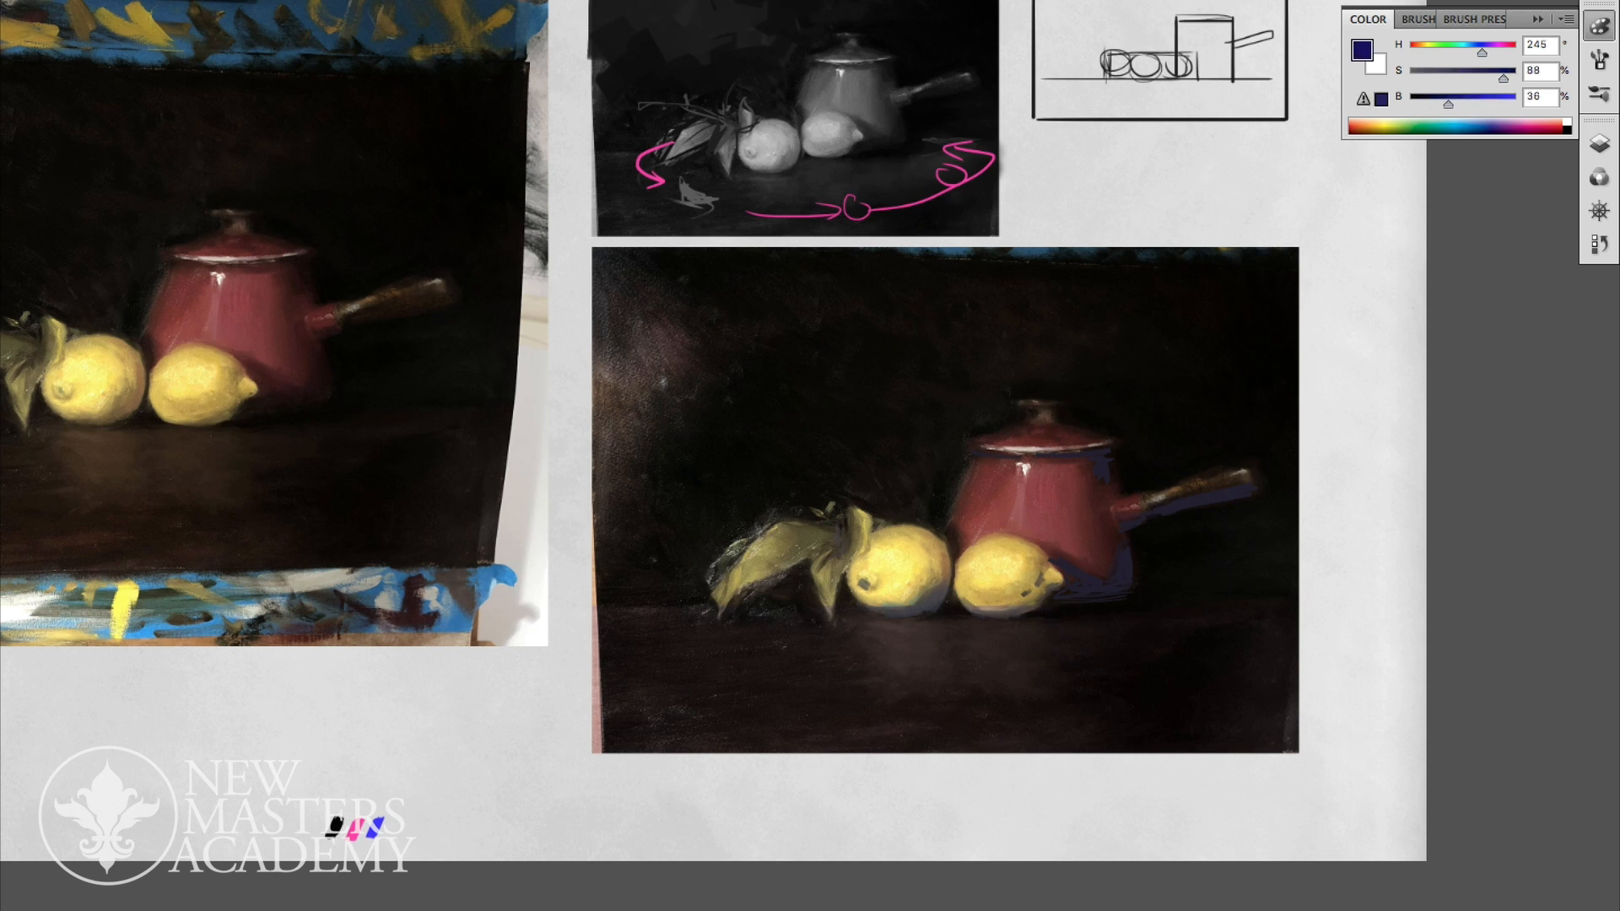
- Paint dark blue edge strokes on Layer 29 around the pot, lid knob, handle and leaves, and along the table's back edge
click(1598, 143)
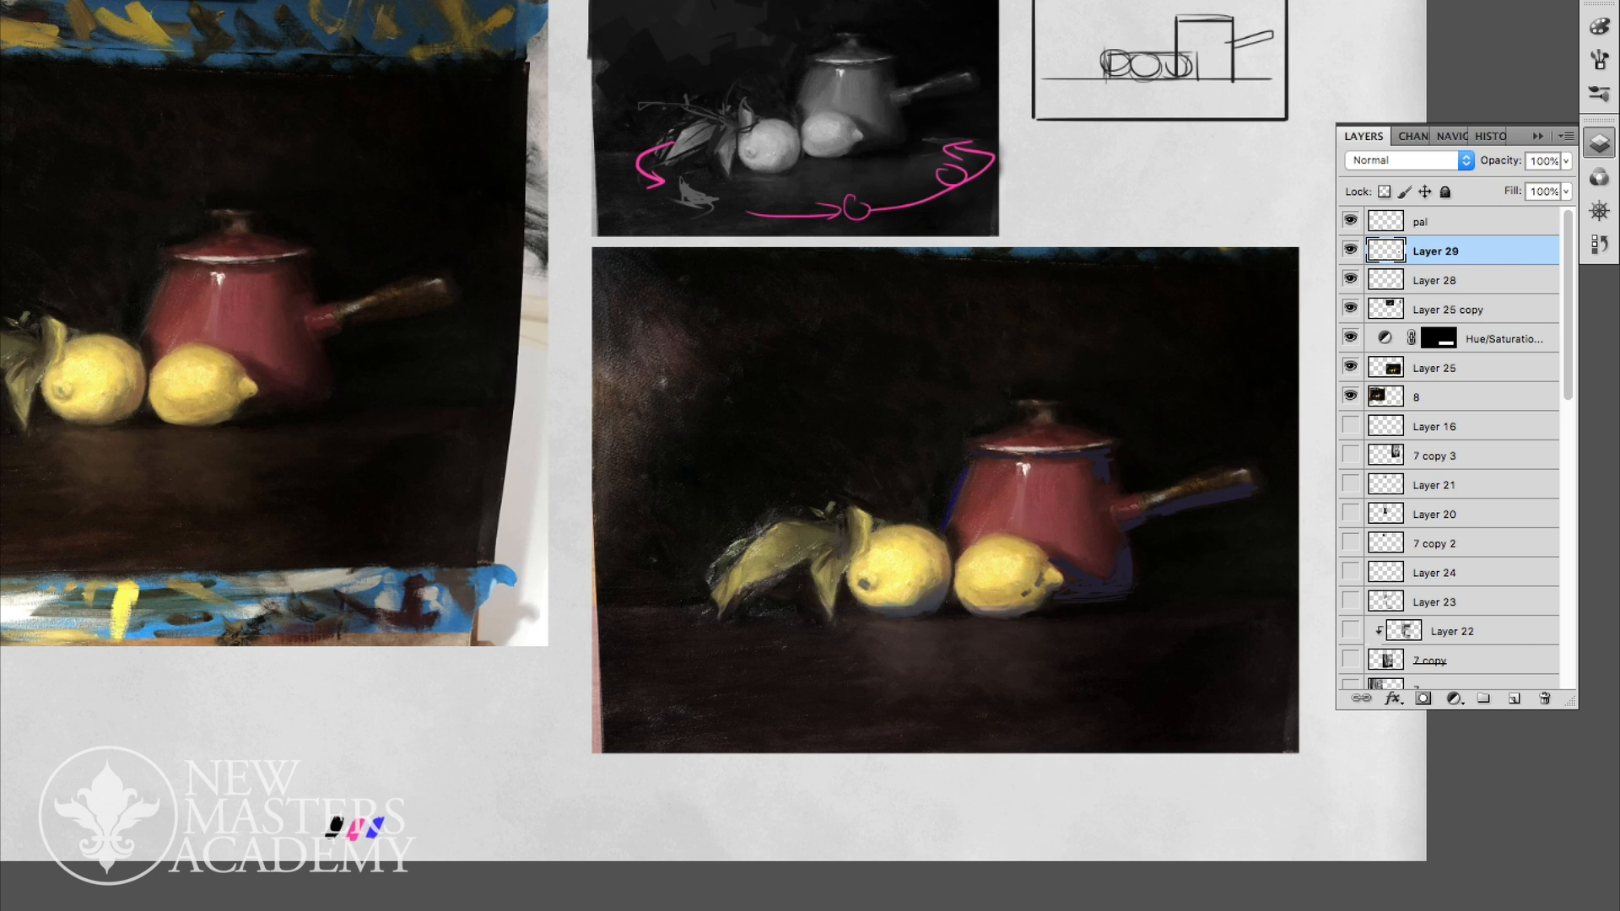
drag(860, 511, 874, 523)
drag(733, 544, 718, 606)
scroll(1089, 488, down, 5)
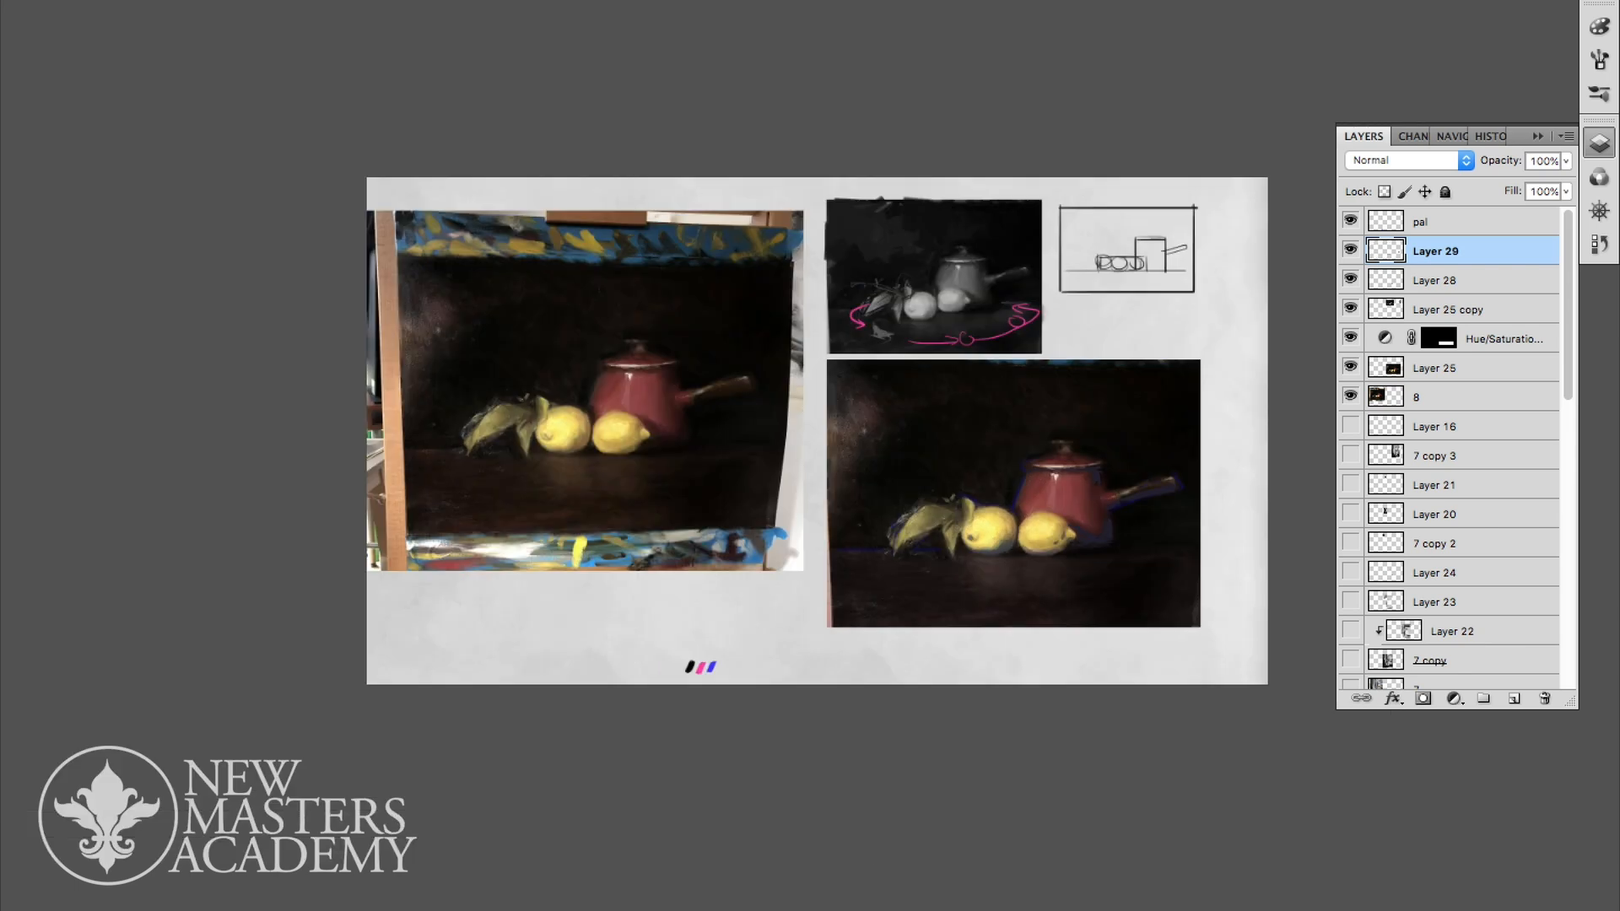
scroll(1088, 487, up, 8)
scroll(1088, 488, down, 1)
scroll(1131, 532, down, 1)
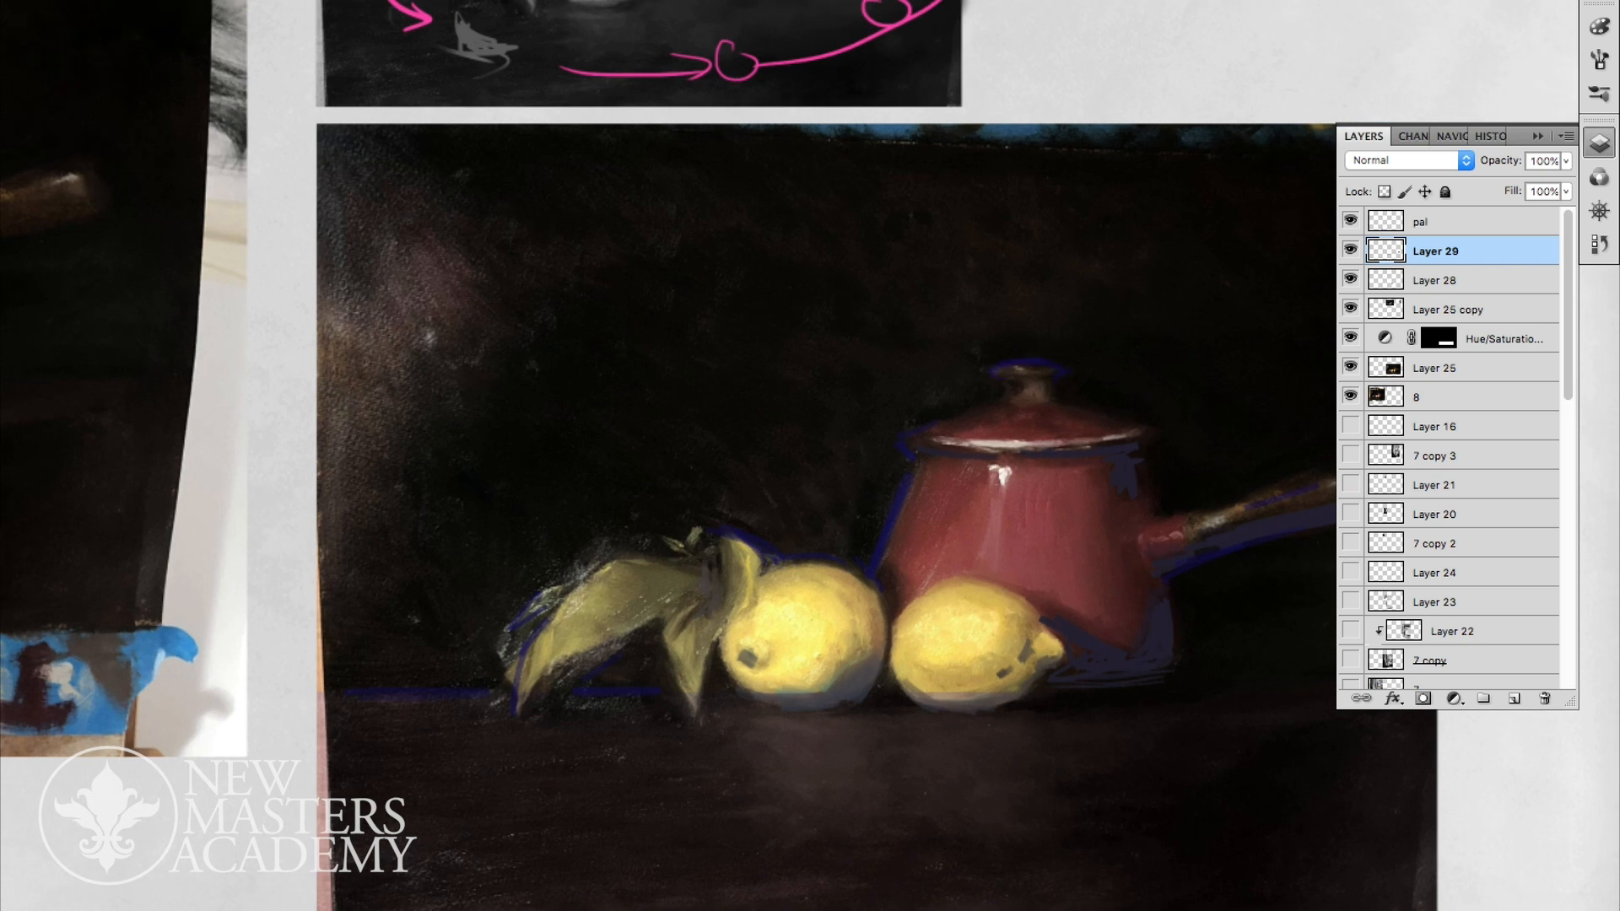
scroll(1106, 515, down, 2)
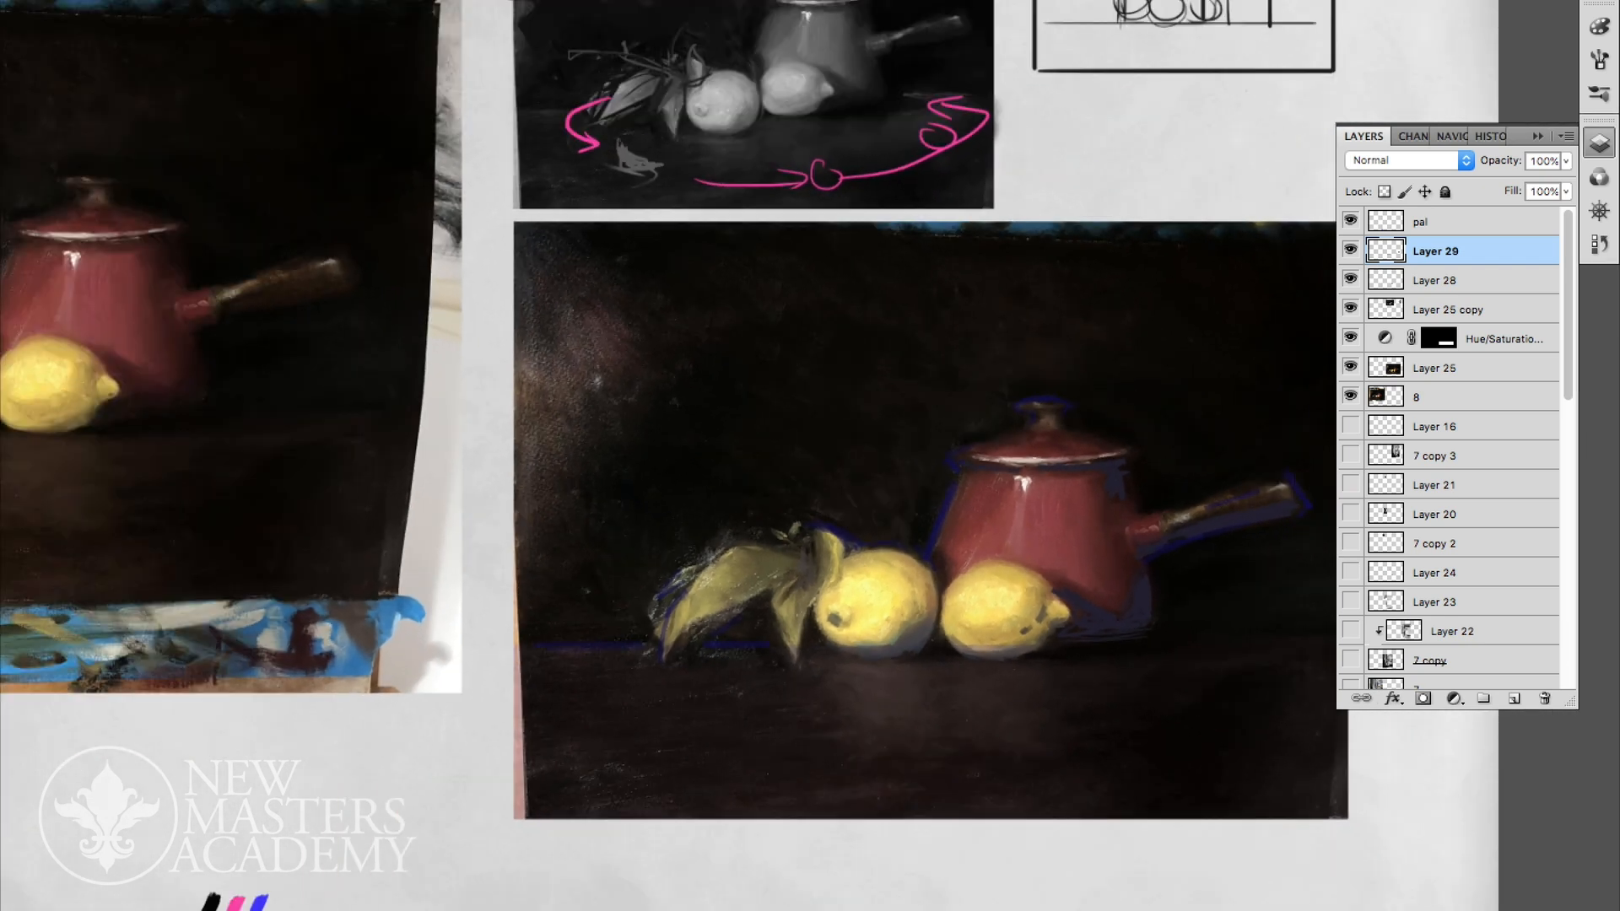
- Mute the blue edge strokes on Layer 29 with Hue/Saturation at hue +8, saturation -29 and lightness -29
key(ctrl+u)
drag(186, 846, 153, 845)
drag(186, 779, 205, 778)
mouse_move(186, 714)
mouse_down()
mouse_move(219, 714)
mouse_move(179, 715)
mouse_move(208, 715)
mouse_move(195, 715)
mouse_up()
drag(205, 779, 152, 779)
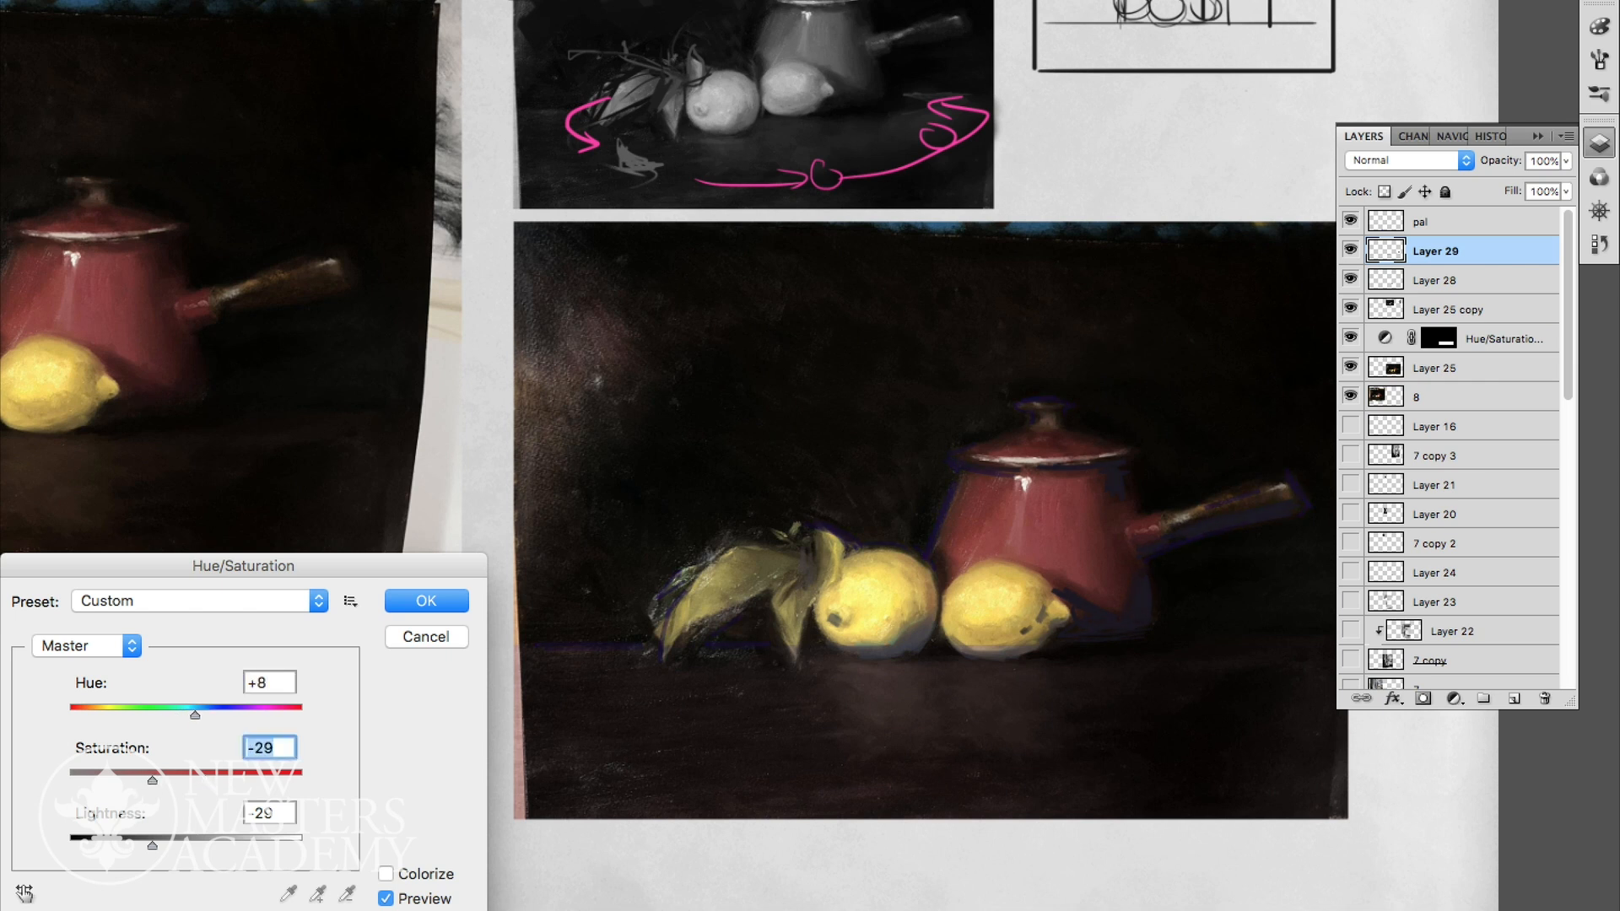
key(Return)
scroll(1107, 599, down, 5)
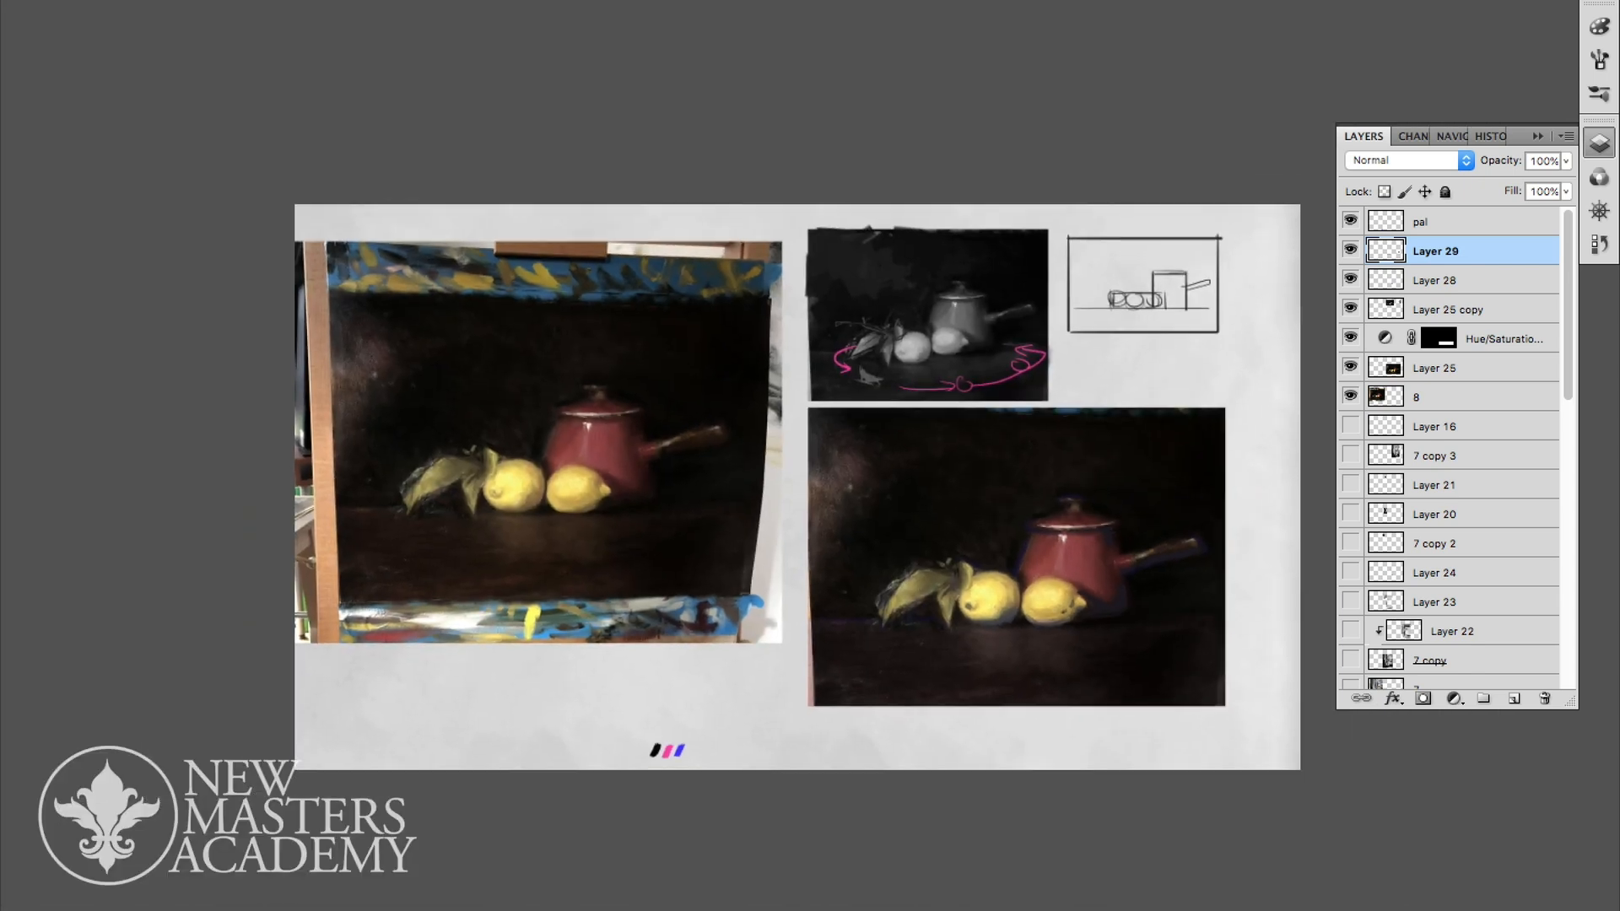
- Add a new layer above Layer 29 and mix a plum colour with hue 310, saturation 52 and brightness 49
scroll(1092, 578, up, 4)
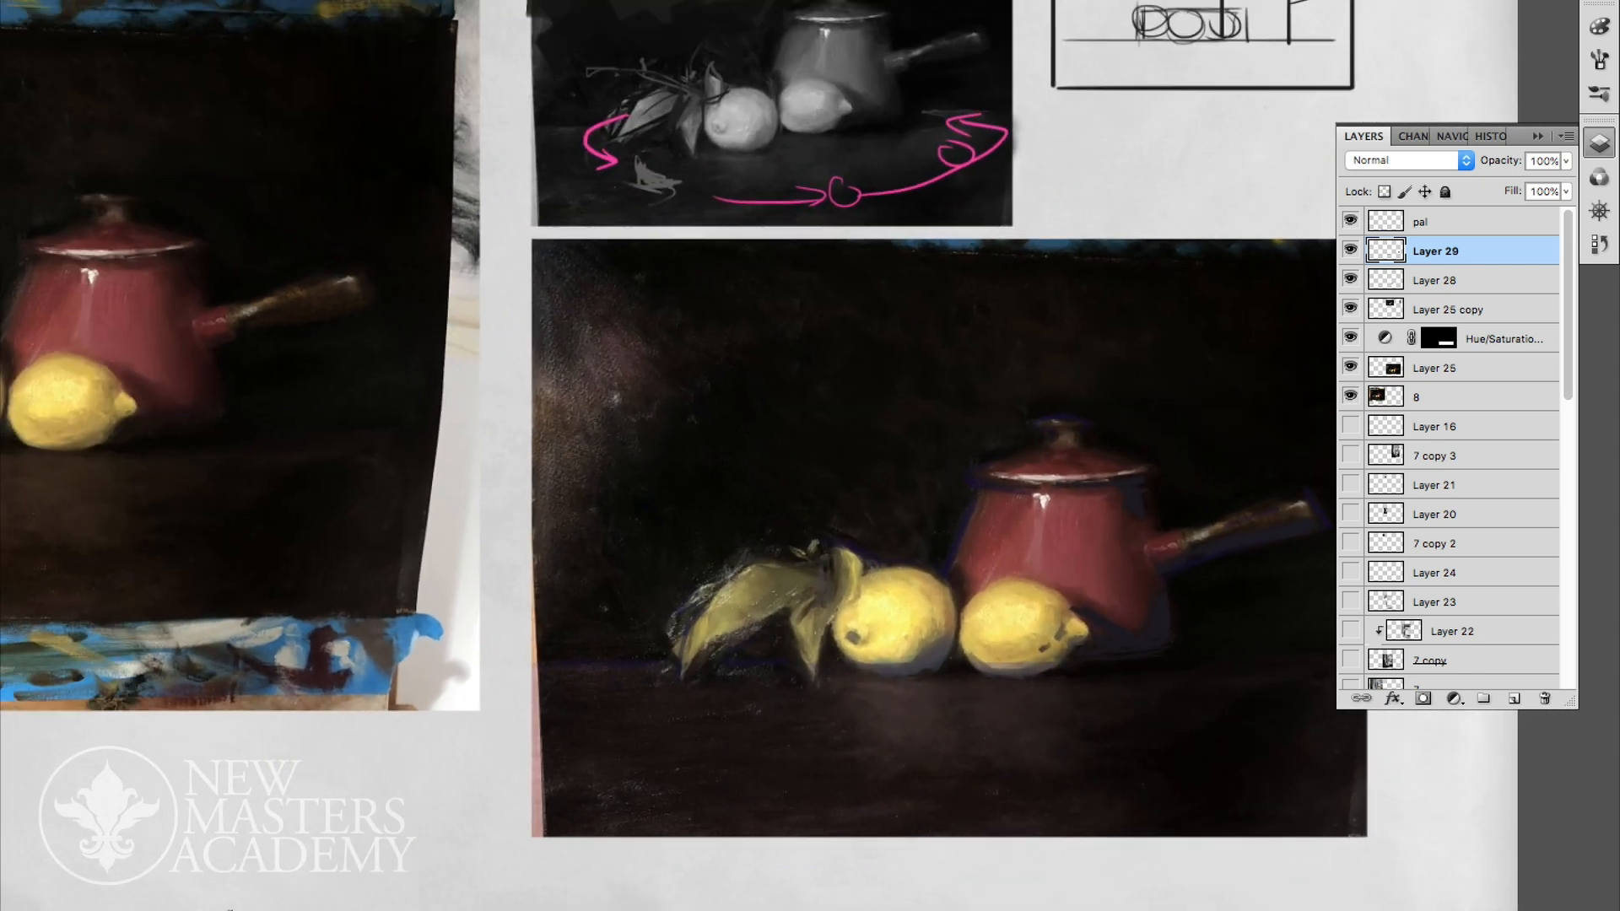
scroll(1039, 469, up, 1)
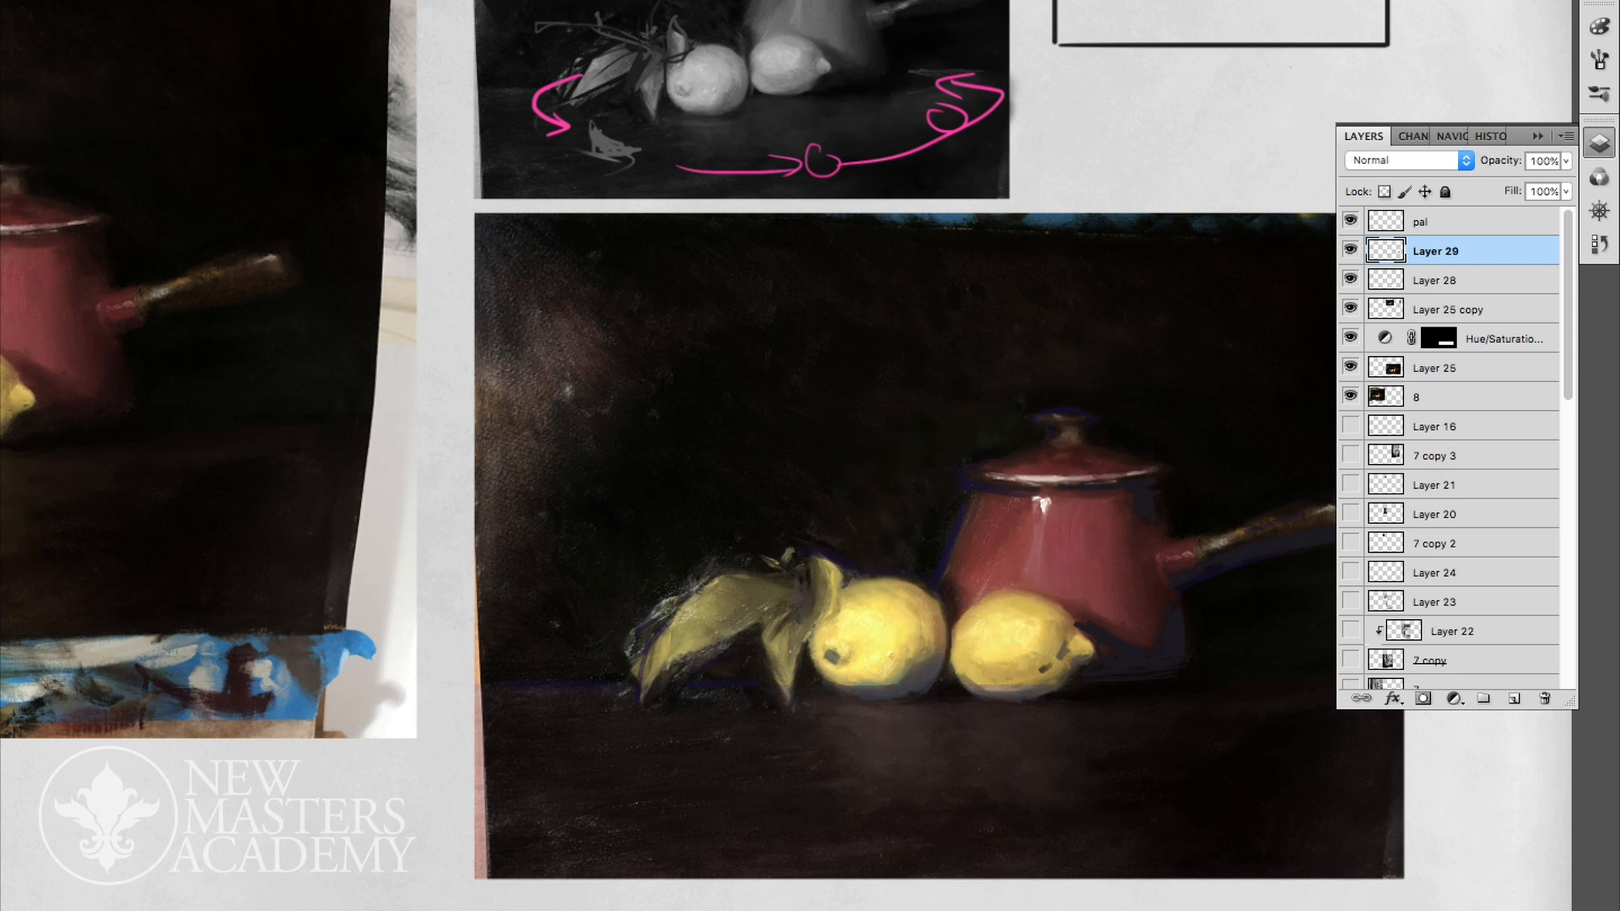
click(1600, 26)
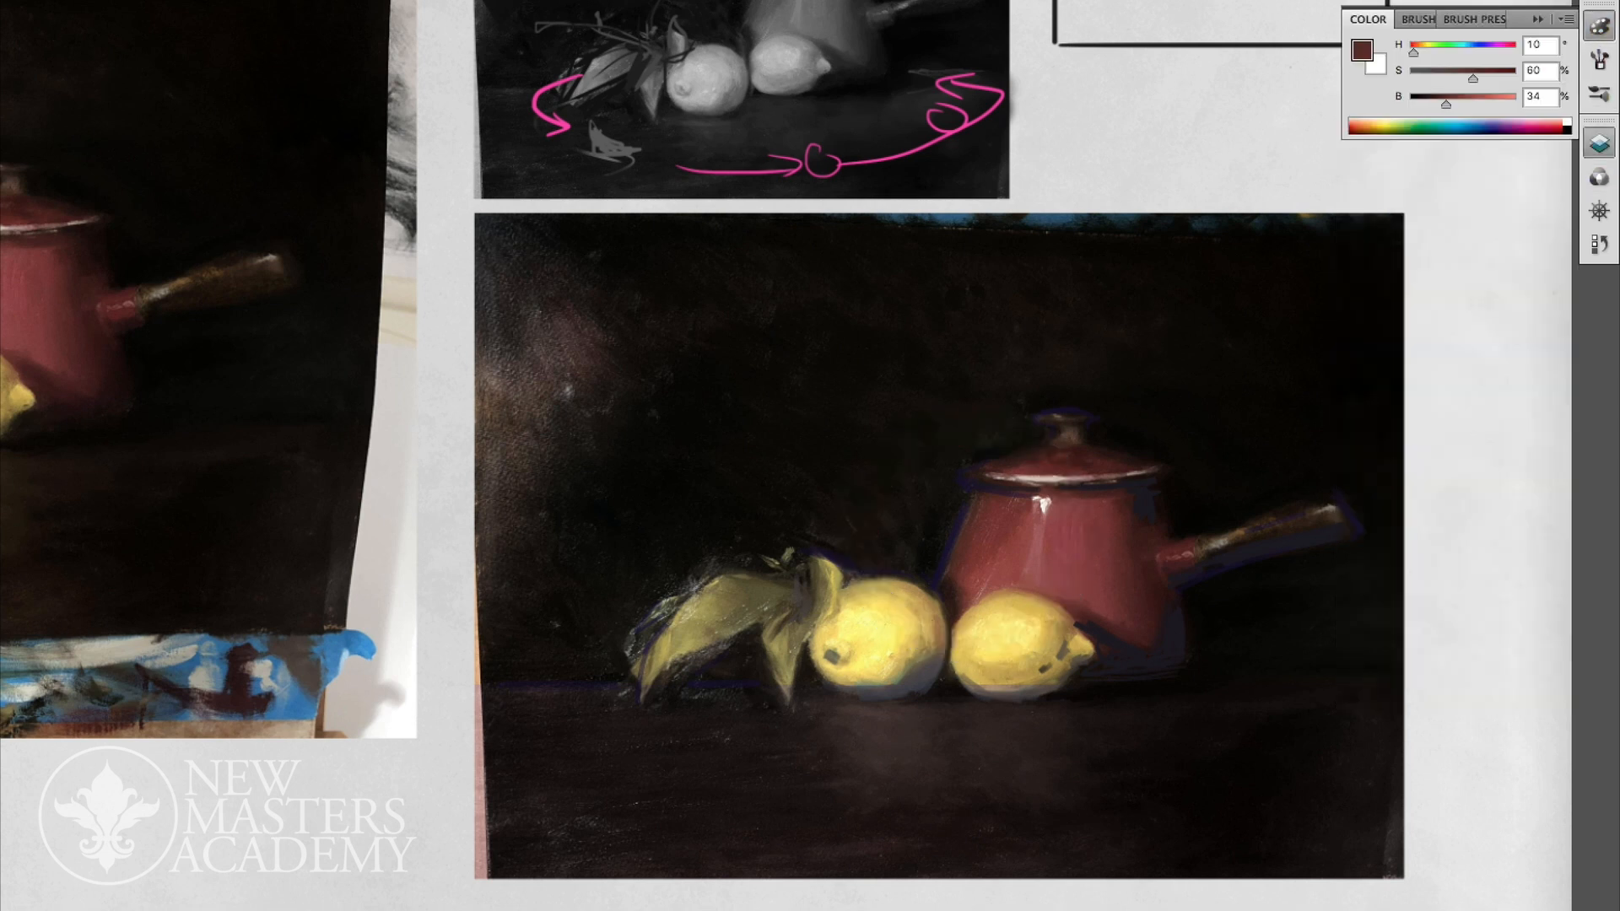
click(1599, 144)
click(1514, 699)
key(Tab)
key(Tab)
click(1599, 26)
drag(1414, 53, 1465, 78)
drag(1446, 105, 1463, 105)
- Paint plum strokes on the left side of the pot and lid, and on the pot's upper right side
mouse_move(977, 508)
mouse_down()
mouse_move(955, 588)
mouse_move(979, 498)
mouse_move(1001, 498)
mouse_move(1032, 454)
mouse_up()
drag(980, 470, 1012, 467)
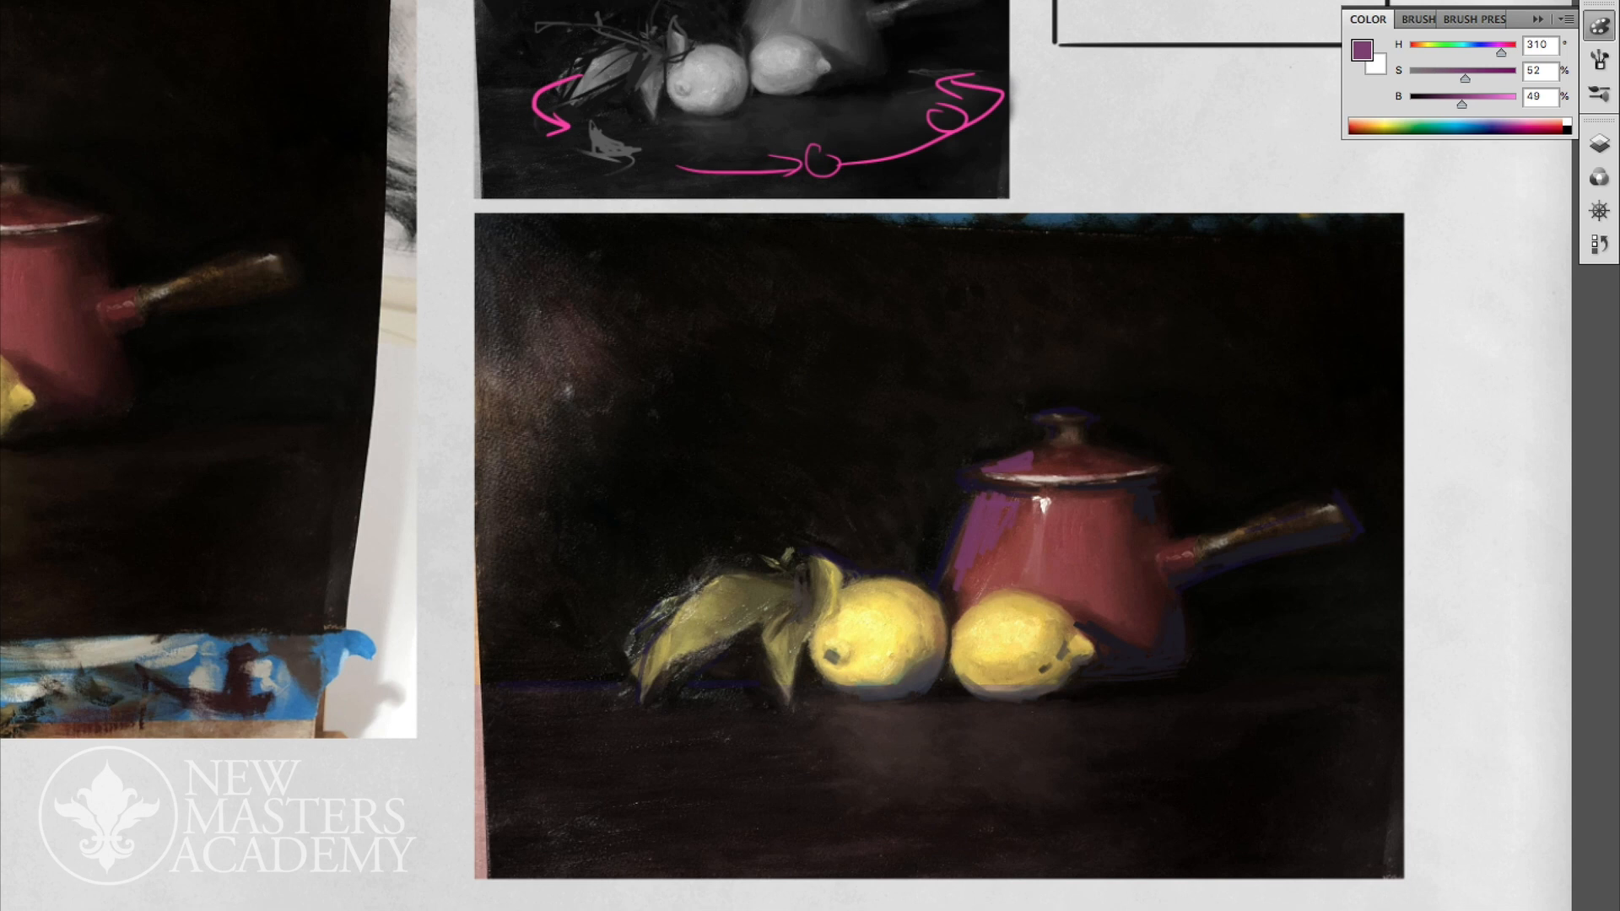
drag(1127, 498, 1143, 545)
drag(1098, 457, 1122, 466)
- Darken the plum strokes with Hue/Saturation, setting hue to -9 and saturation to +4 and strongly lowering the lightness
key(super+u)
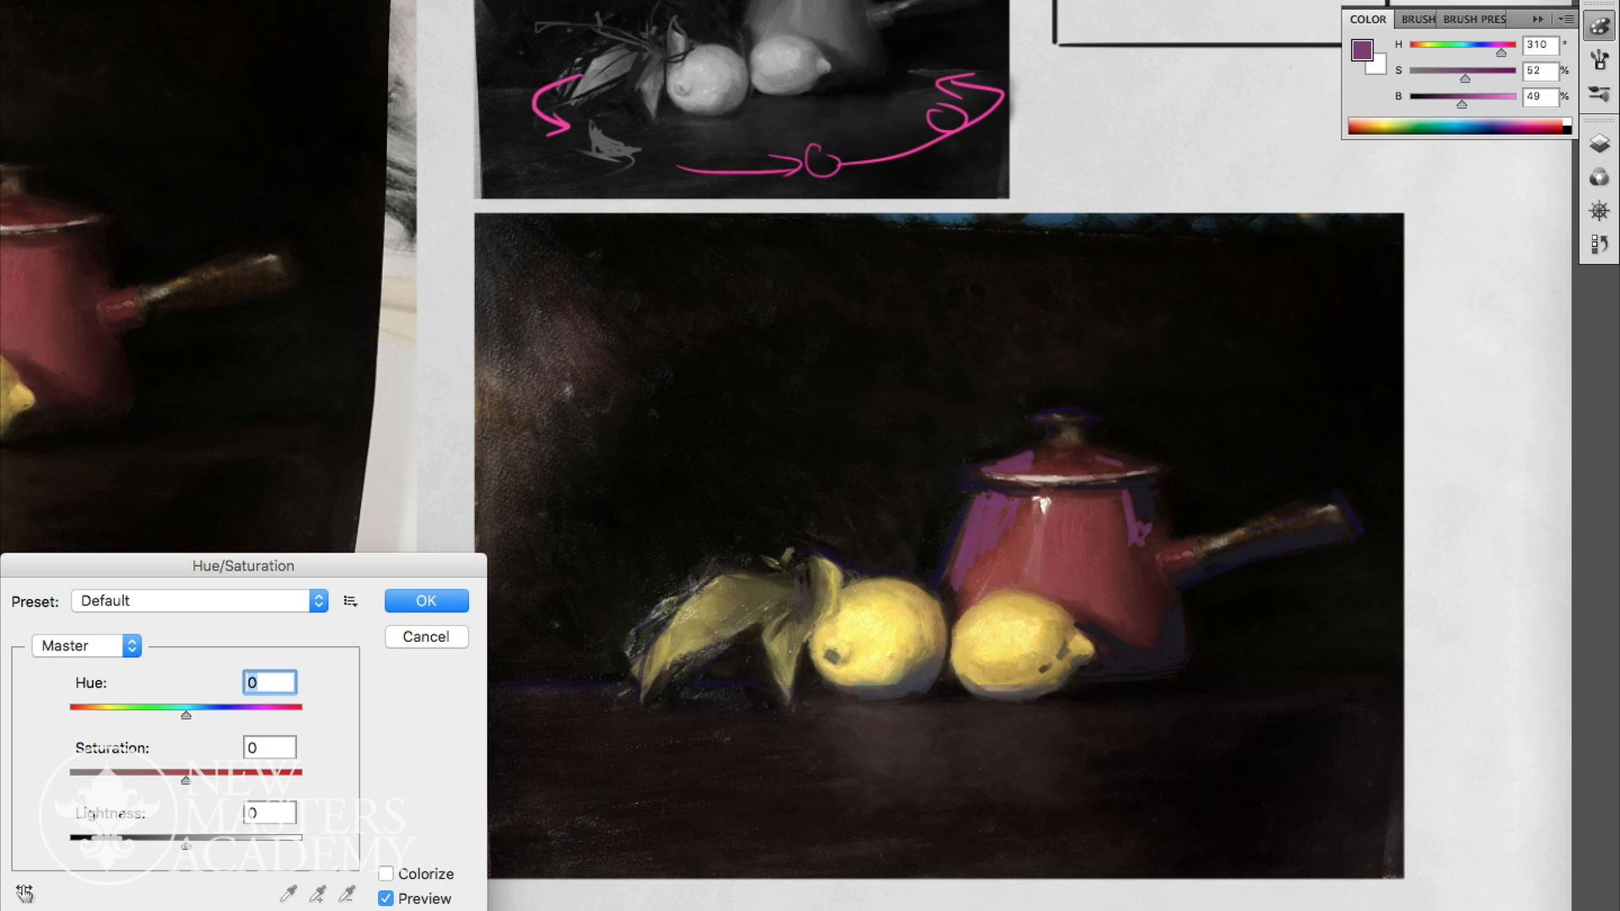
drag(186, 780, 158, 781)
drag(185, 847, 158, 846)
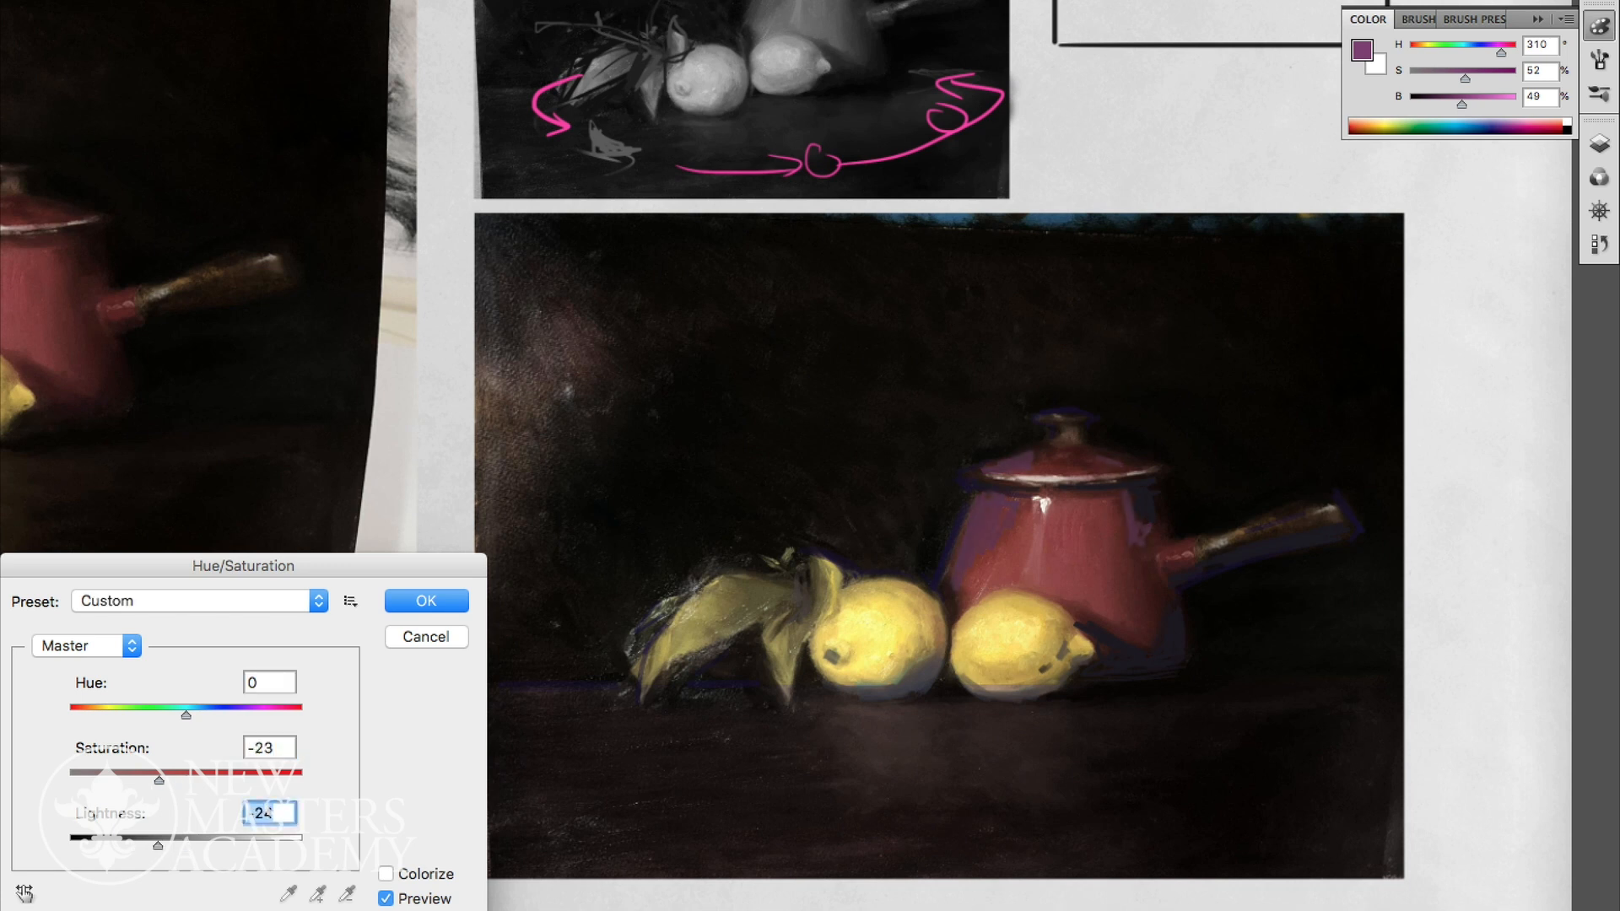
mouse_move(158, 780)
mouse_down()
mouse_move(215, 781)
mouse_move(191, 780)
mouse_up()
mouse_move(185, 714)
mouse_down()
mouse_move(206, 714)
mouse_move(176, 714)
mouse_up()
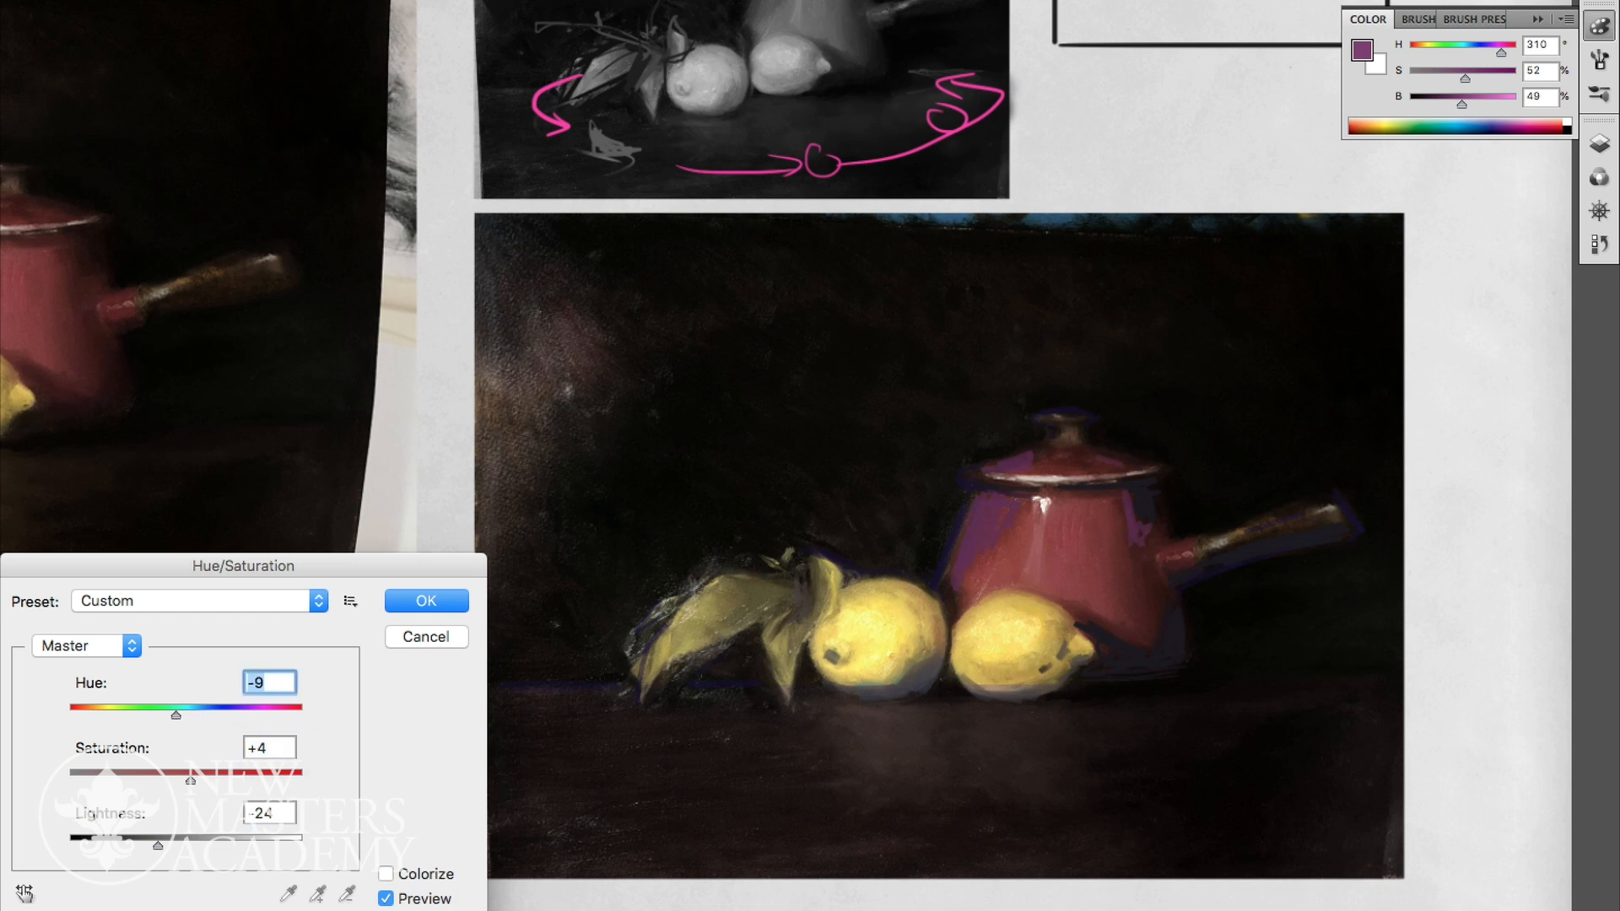
drag(157, 846, 139, 847)
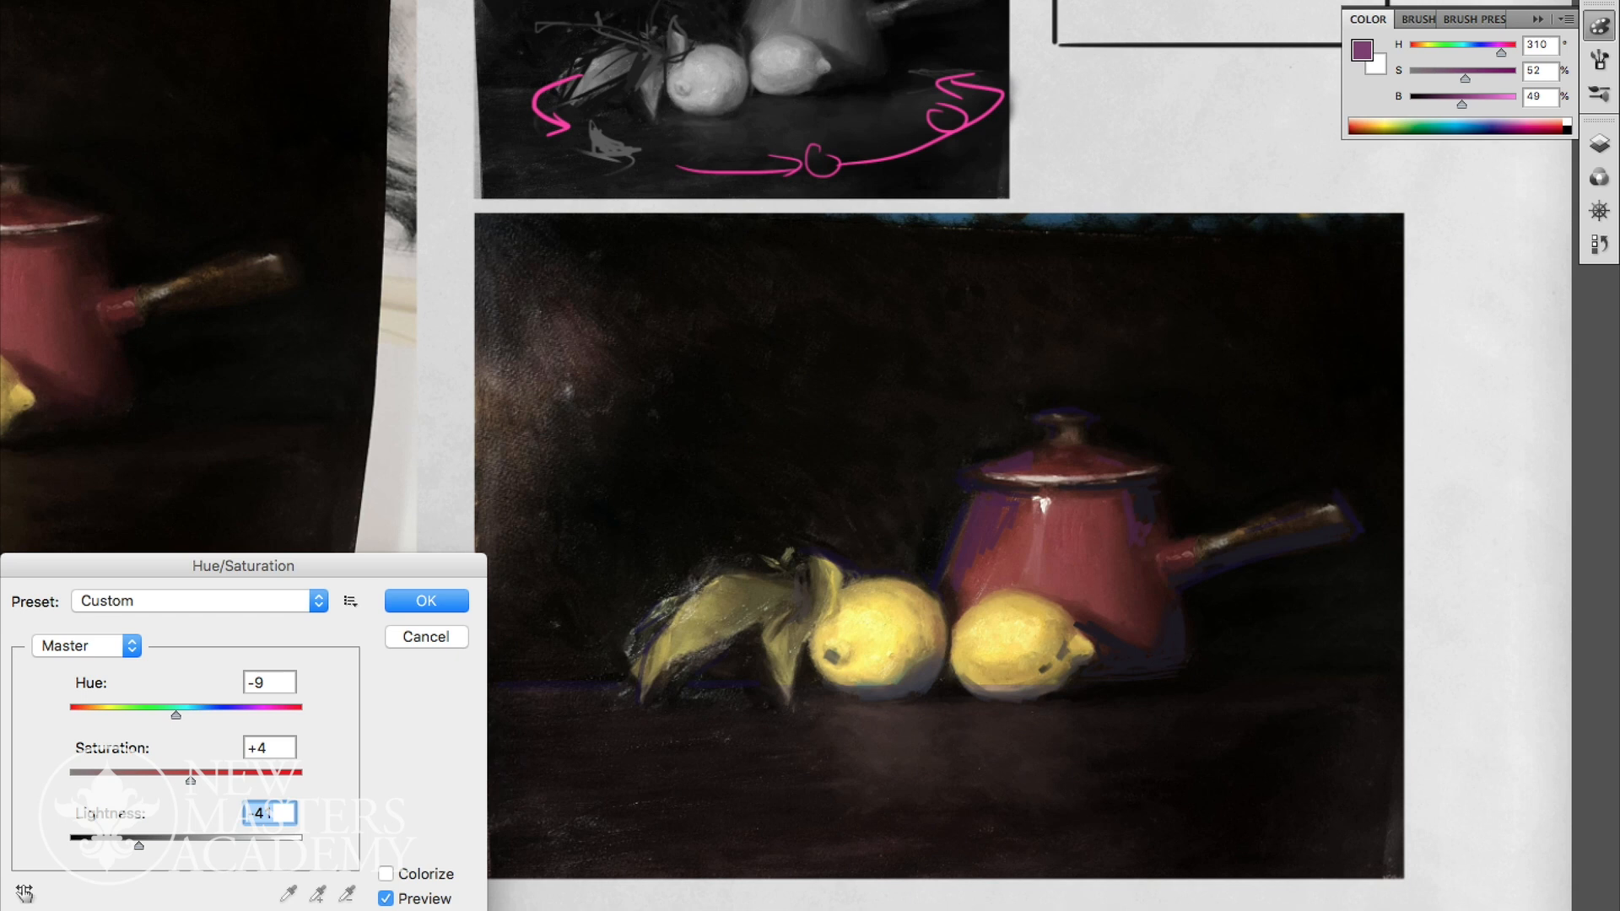
key(Return)
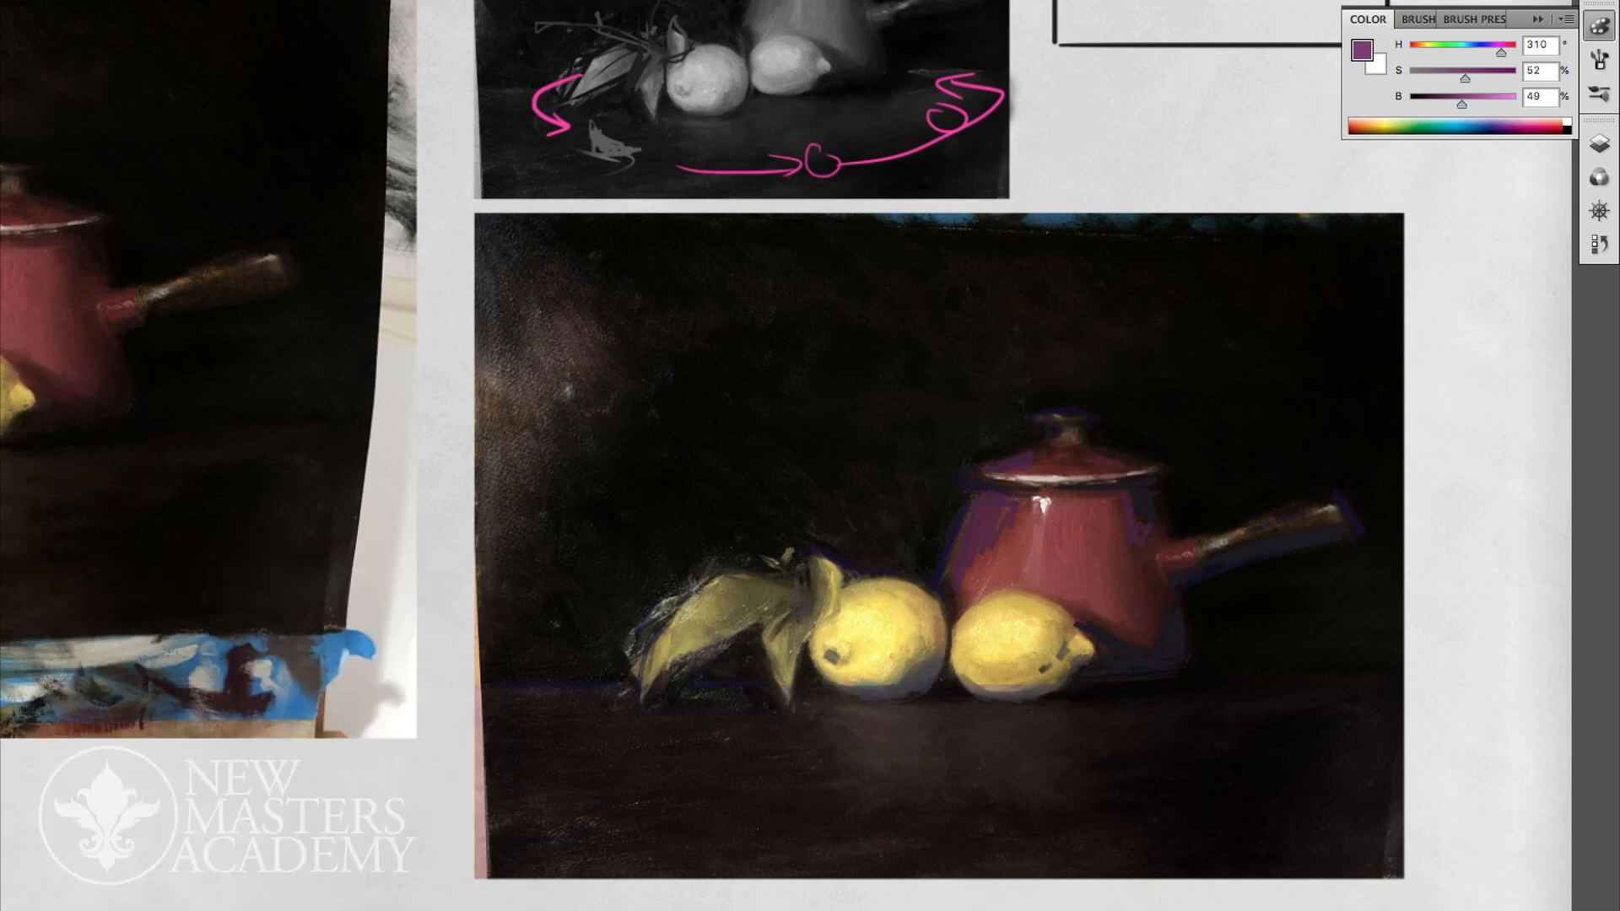
- Reduce the opacity of Layer 30 to 53%
click(1599, 144)
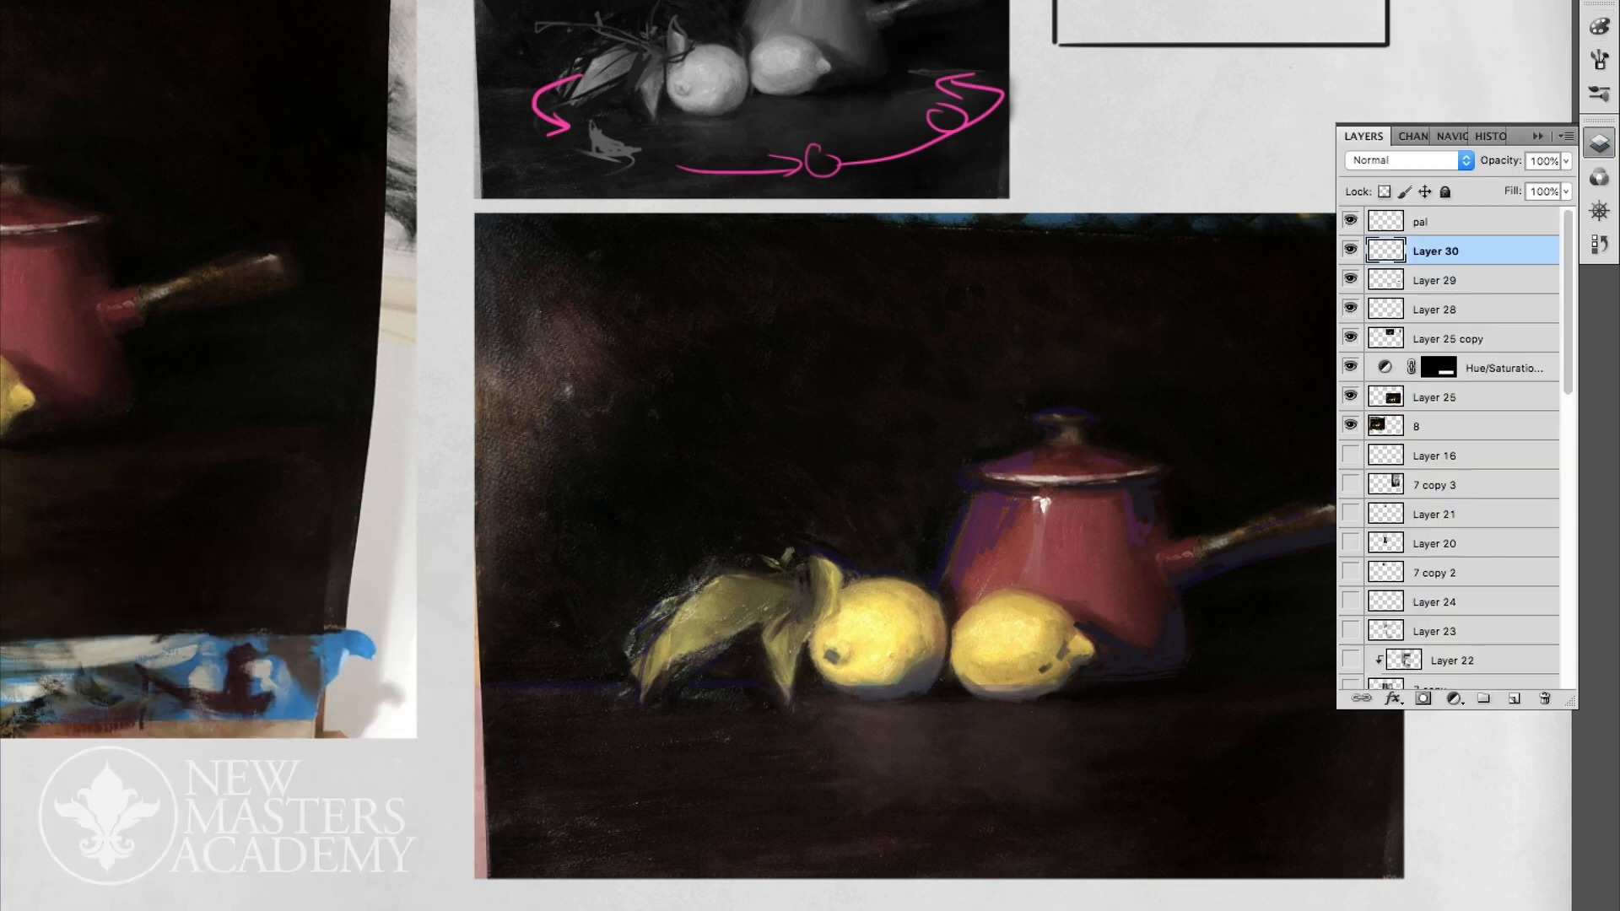
click(1566, 161)
drag(1566, 183, 1512, 183)
key(Return)
scroll(1131, 472, down, 8)
scroll(1131, 473, up, 1)
scroll(1116, 457, up, 2)
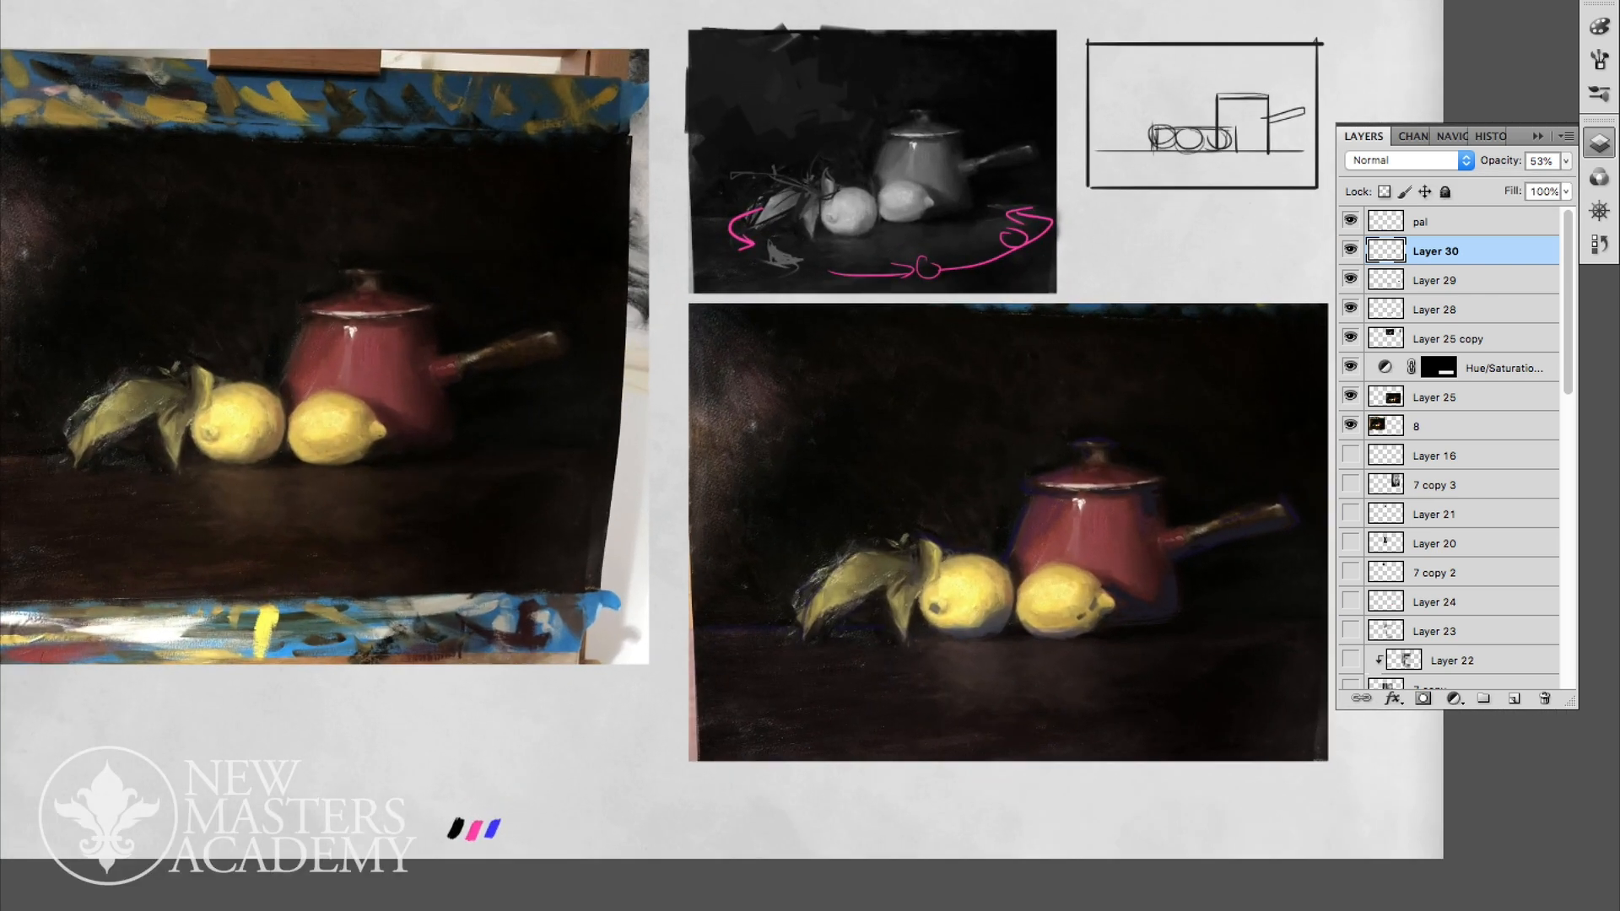
- Merge Layers 30 and 29 down into Layer 28, and add a new layer above it
key(Delete)
key(Delete)
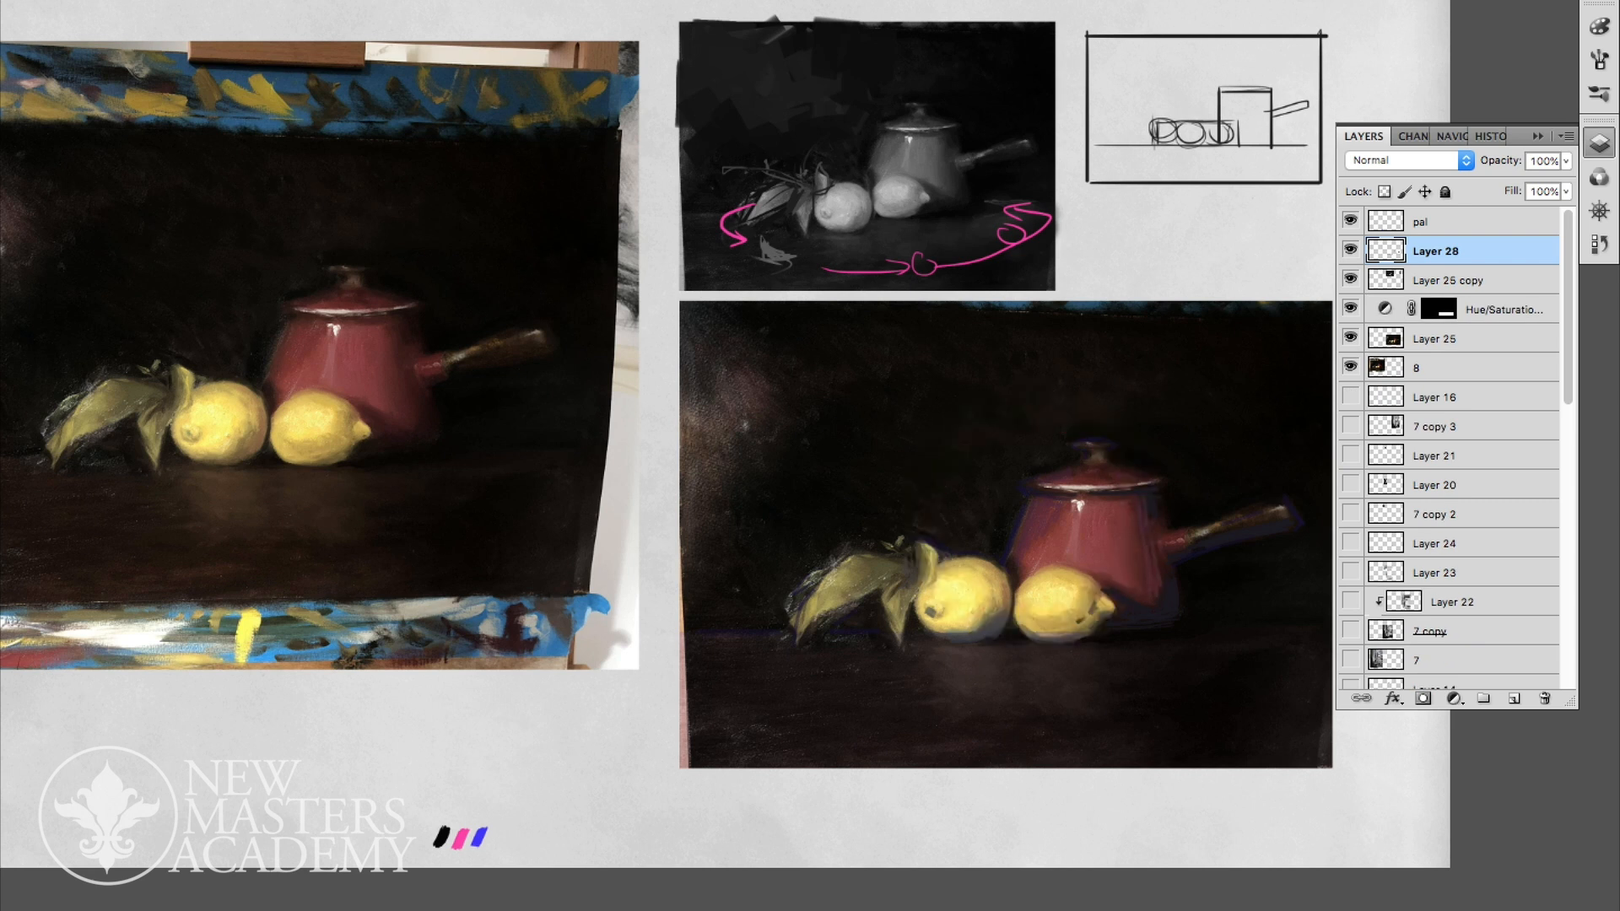
click(1514, 699)
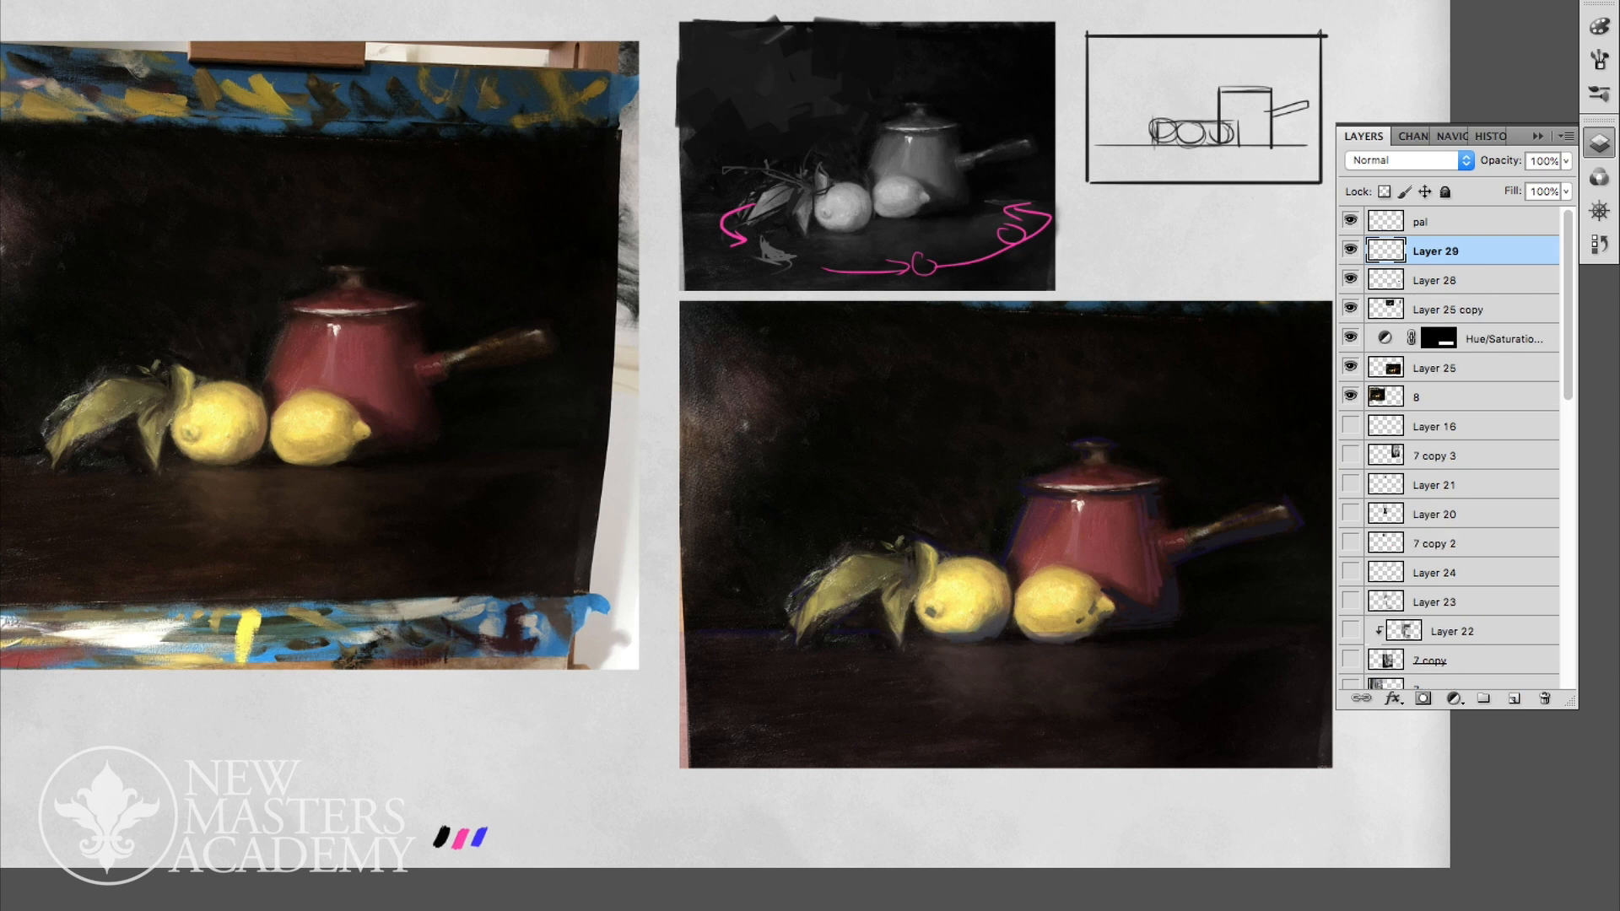
- Paint warm yellow strokes over the pot's highlight on the new Layer 29, undoing unwanted strokes
drag(1074, 521, 1074, 553)
drag(1073, 518, 1070, 553)
key(alt+super+z)
key(alt+super+z)
- Add a new layer and paint vertical yellow reflection strokes on the tabletop beneath both lemons
click(1513, 698)
drag(964, 658, 967, 709)
mouse_move(1048, 653)
mouse_down()
mouse_move(1049, 689)
mouse_move(1060, 719)
mouse_move(1044, 696)
mouse_move(1073, 720)
mouse_up()
drag(952, 658, 964, 717)
drag(1047, 682, 1070, 718)
drag(1053, 653, 1058, 701)
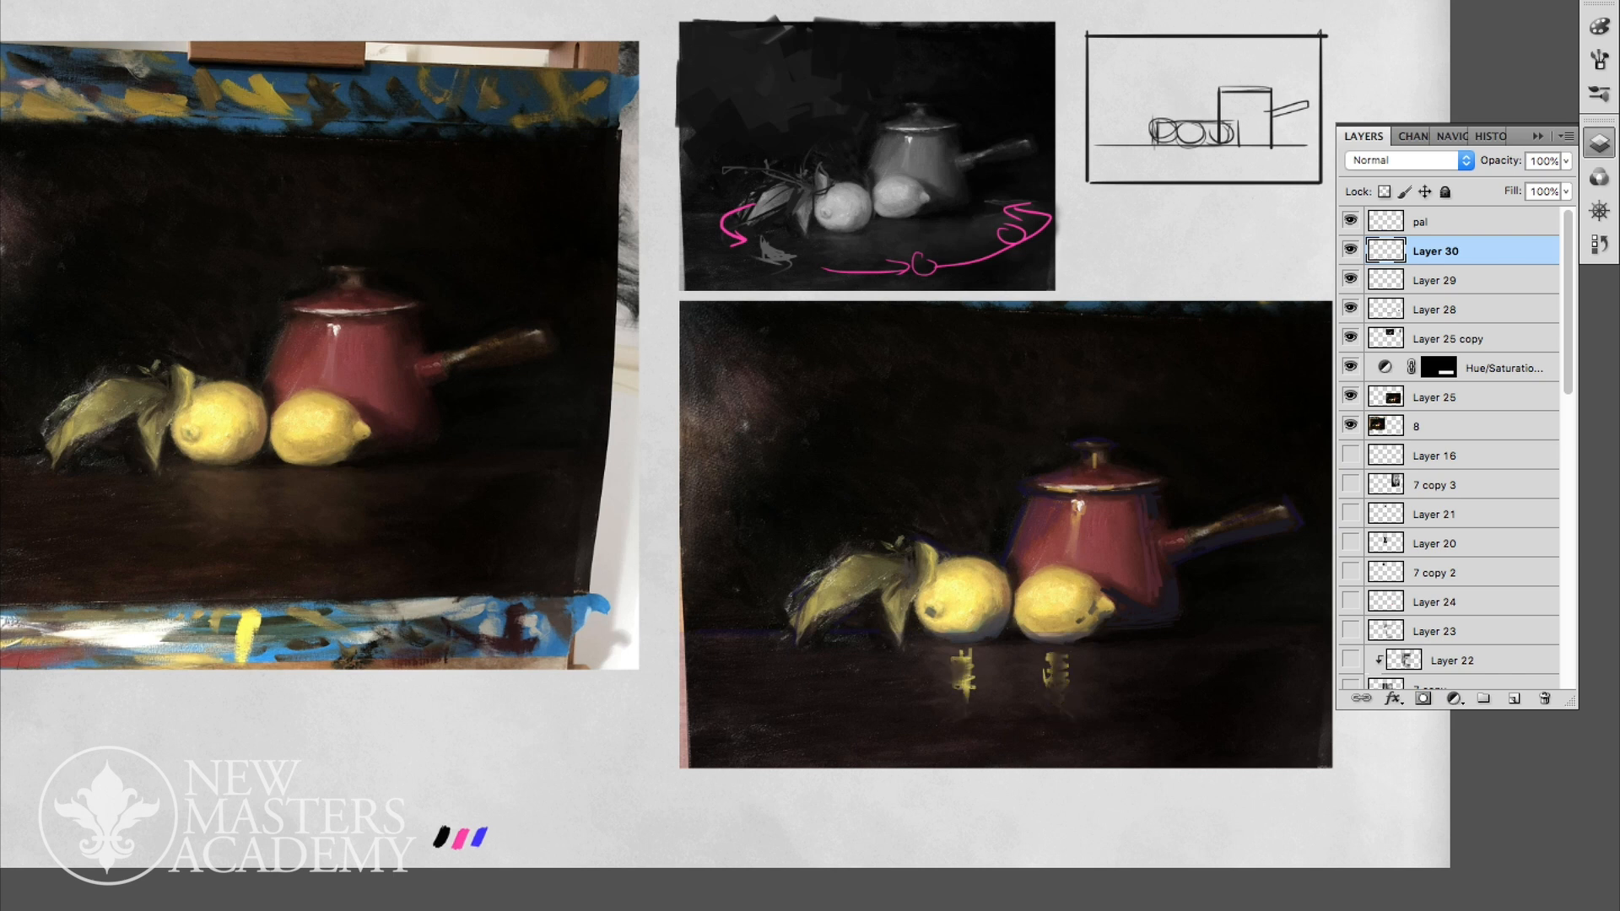
- Lower the opacity of Layer 30 to 57% and rework the yellow lemon reflections with more strokes
click(1566, 161)
drag(1567, 183, 1517, 183)
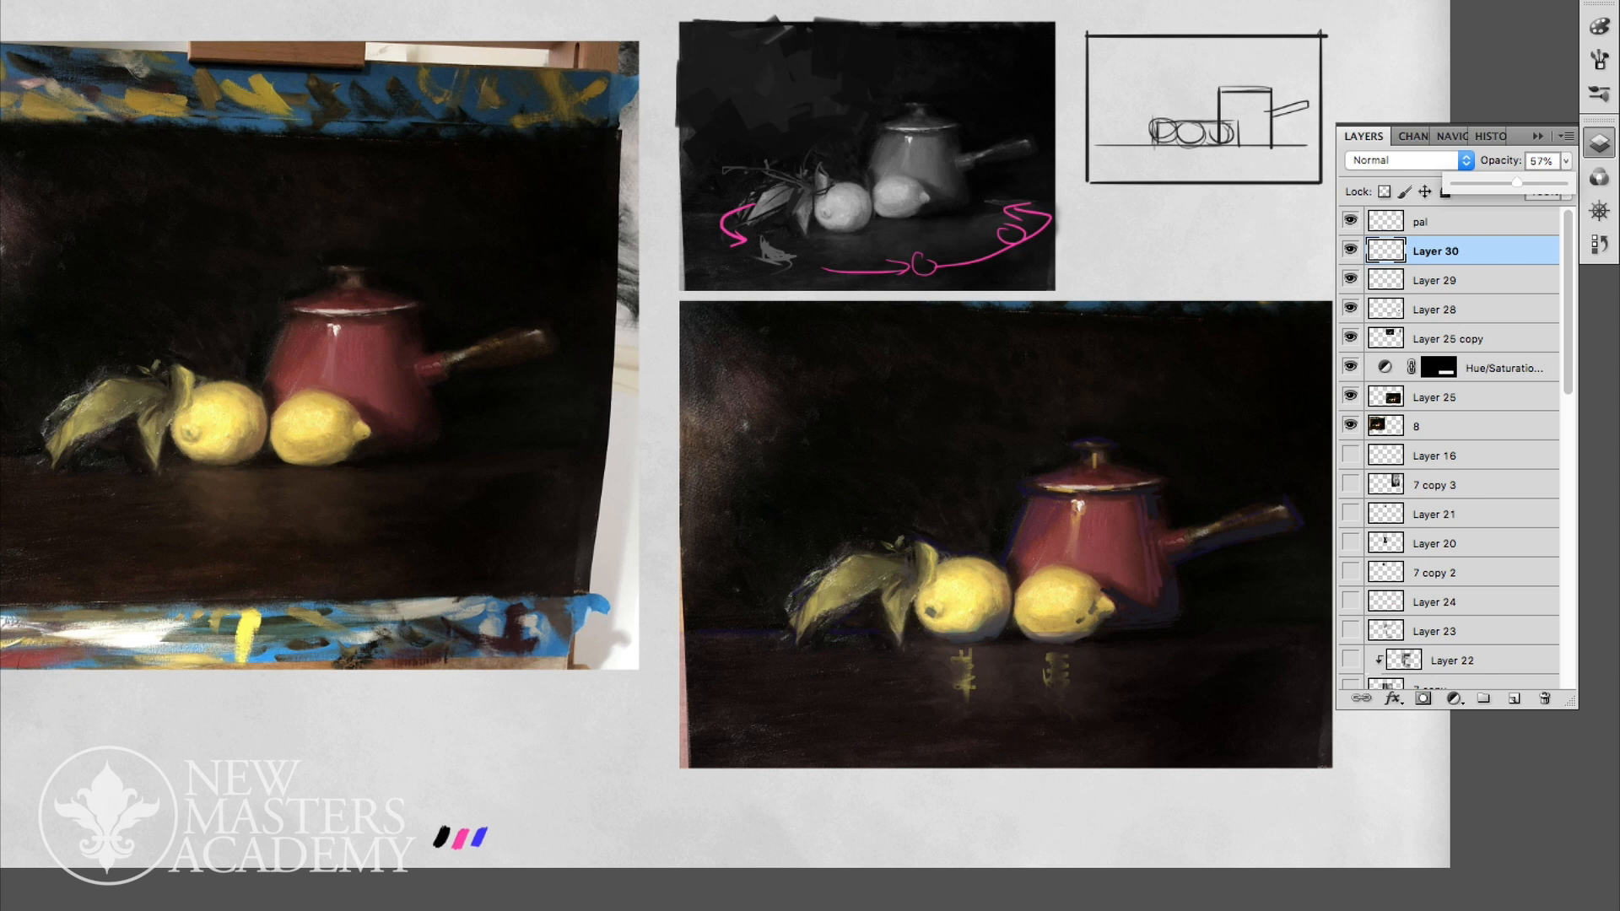
mouse_move(1047, 664)
mouse_down()
mouse_move(1067, 654)
mouse_move(1049, 671)
mouse_move(1068, 693)
mouse_move(1057, 715)
mouse_move(1047, 652)
mouse_move(1081, 650)
mouse_up()
mouse_move(965, 659)
mouse_down()
mouse_move(948, 698)
mouse_move(973, 701)
mouse_move(970, 717)
mouse_up()
key(e)
- Add a new layer, sample colours from the left lemon and extend both lemon reflections down the tabletop with loose strokes
click(1514, 698)
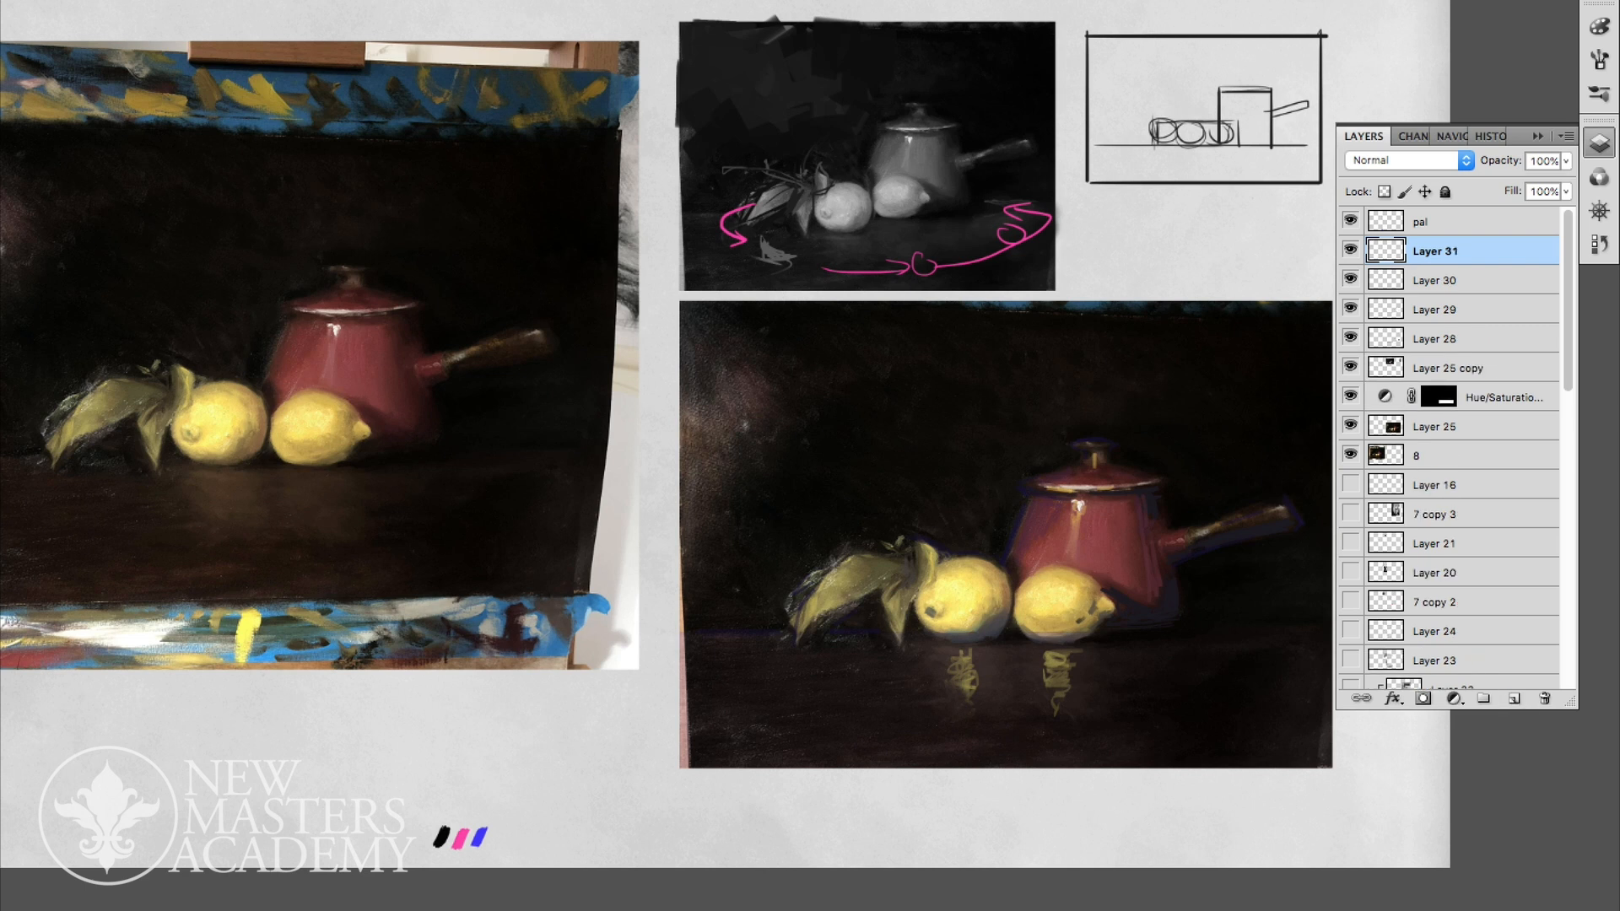
alt+click(982, 610)
alt+click(1005, 597)
drag(969, 698, 963, 716)
mouse_move(946, 656)
mouse_down()
mouse_move(1045, 664)
mouse_move(1059, 713)
mouse_move(1067, 672)
mouse_up()
drag(1084, 648, 1056, 723)
drag(952, 703, 979, 745)
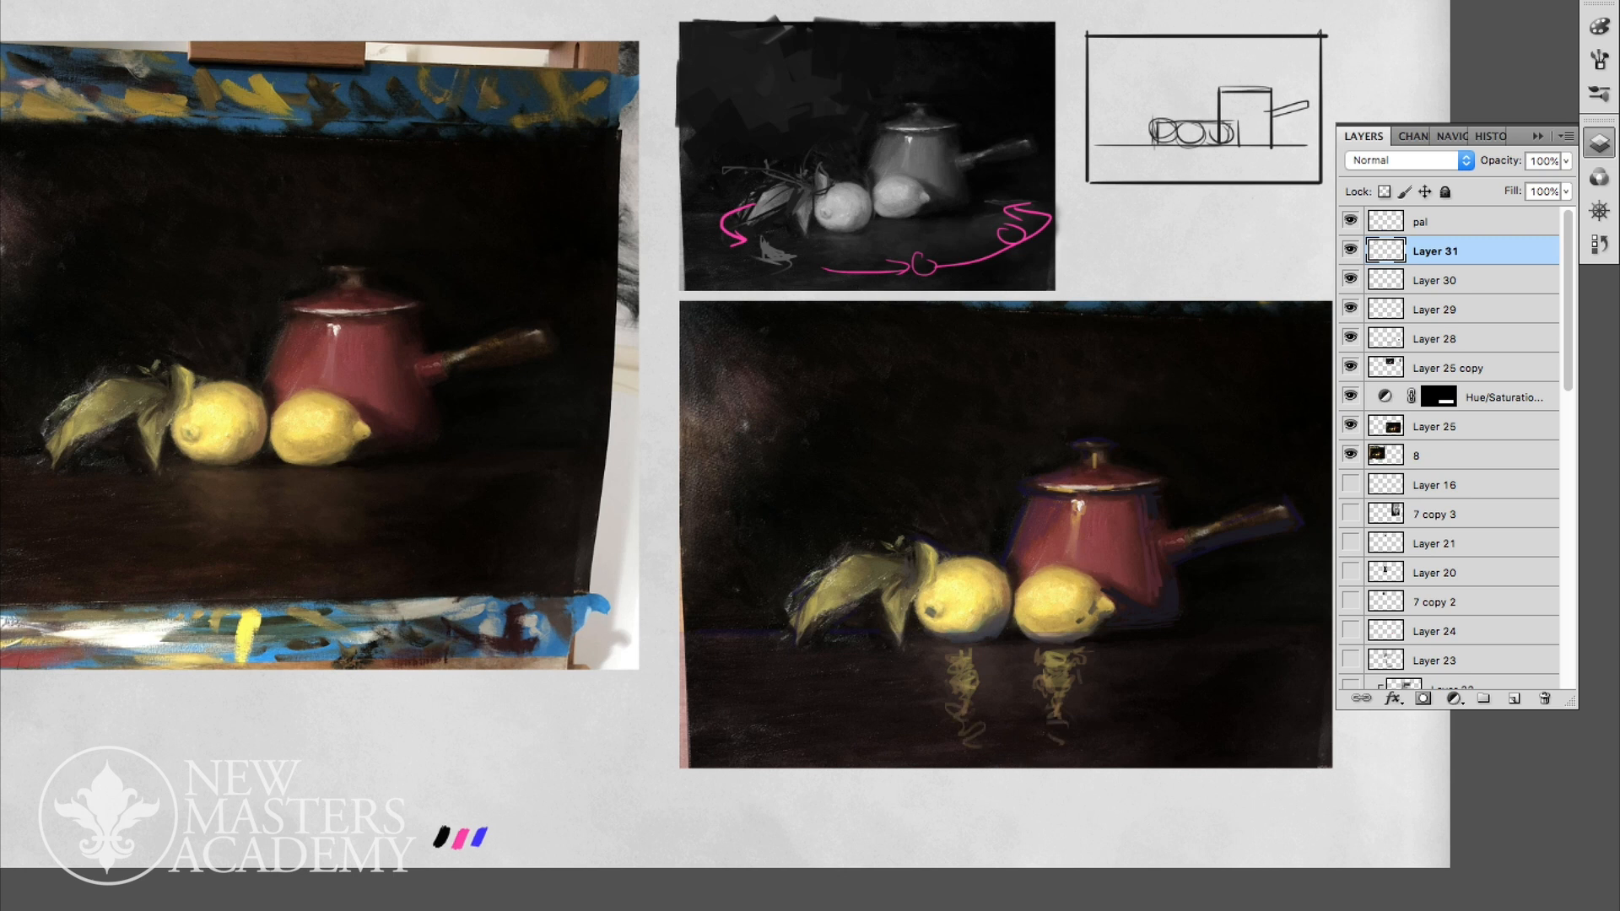
- Fade the new reflection strokes, merge Layer 31 into Layer 30 and set the merged layer's opacity to 36%
click(1566, 161)
drag(1566, 183, 1493, 183)
key(super+e)
click(1566, 161)
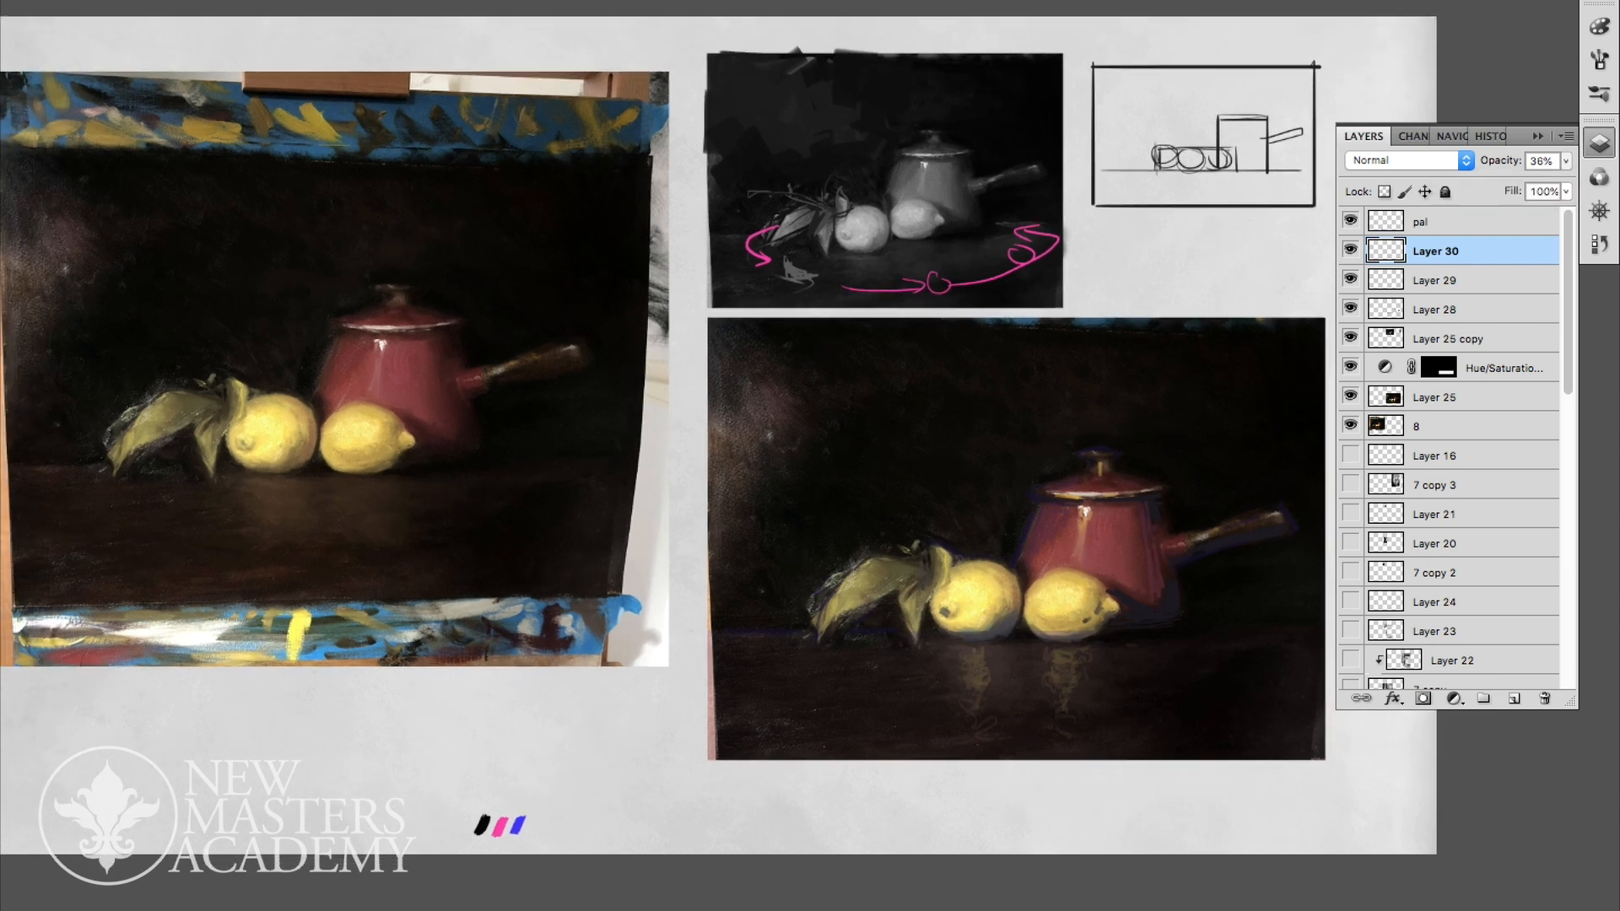
key(super+plus)
drag(1012, 590, 710, 459)
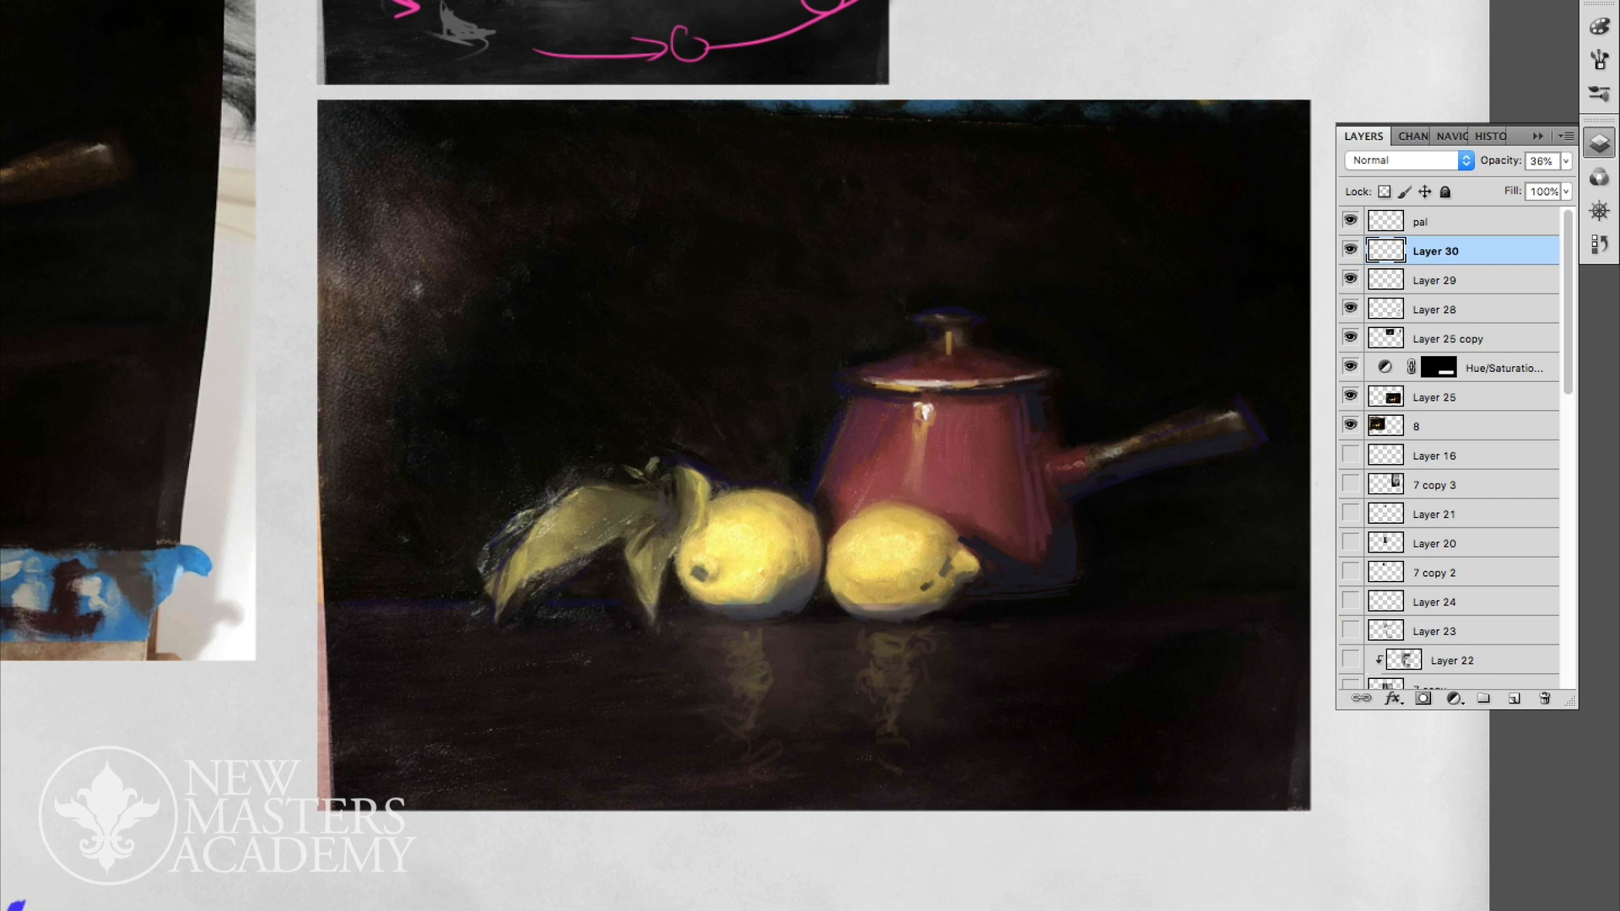
key(Tab)
drag(759, 455, 846, 529)
key(super+minus)
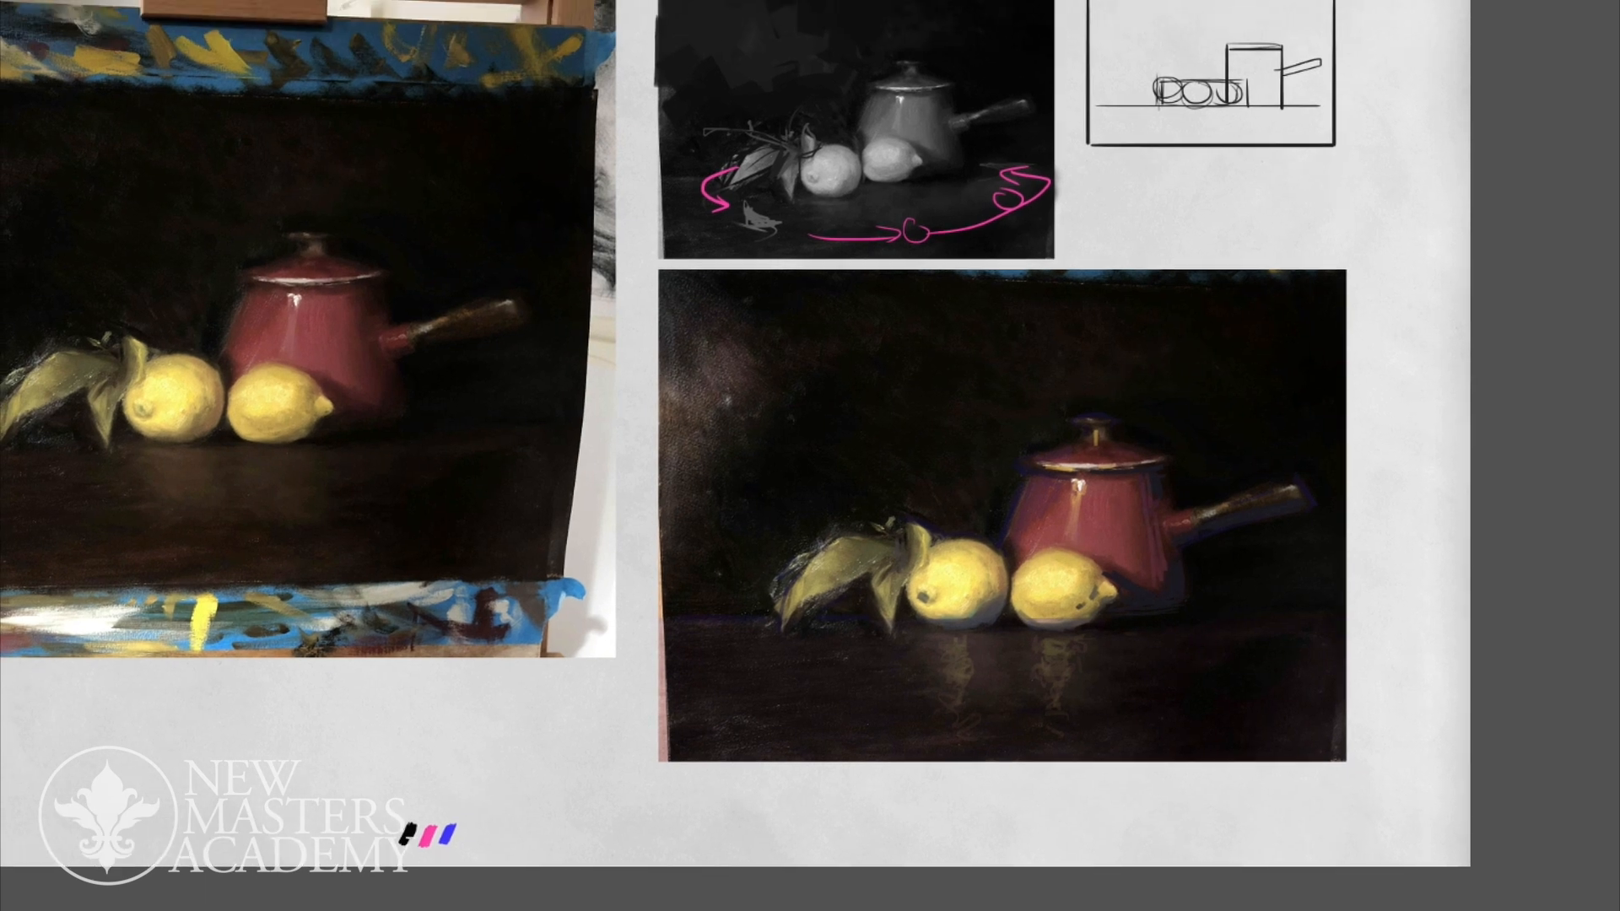